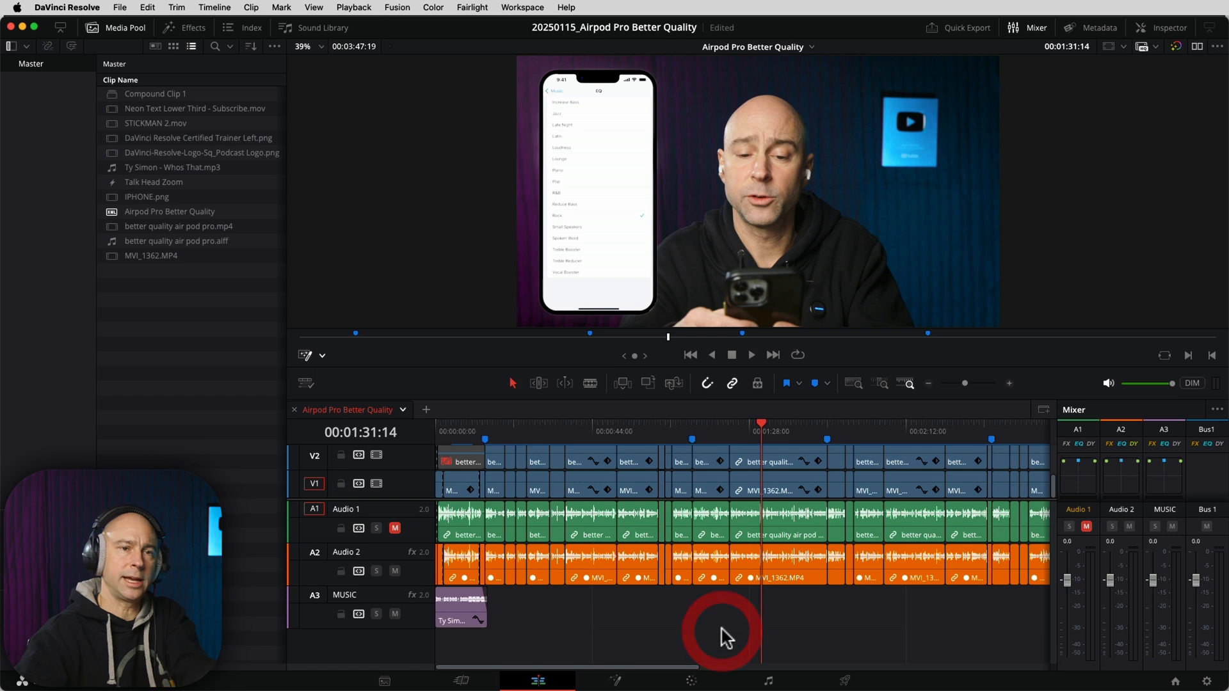
Duplicate the Airpod Pro Better Quality timeline and name the copy "Airpod Pro Tip #1".
scroll(723, 637, down, 2)
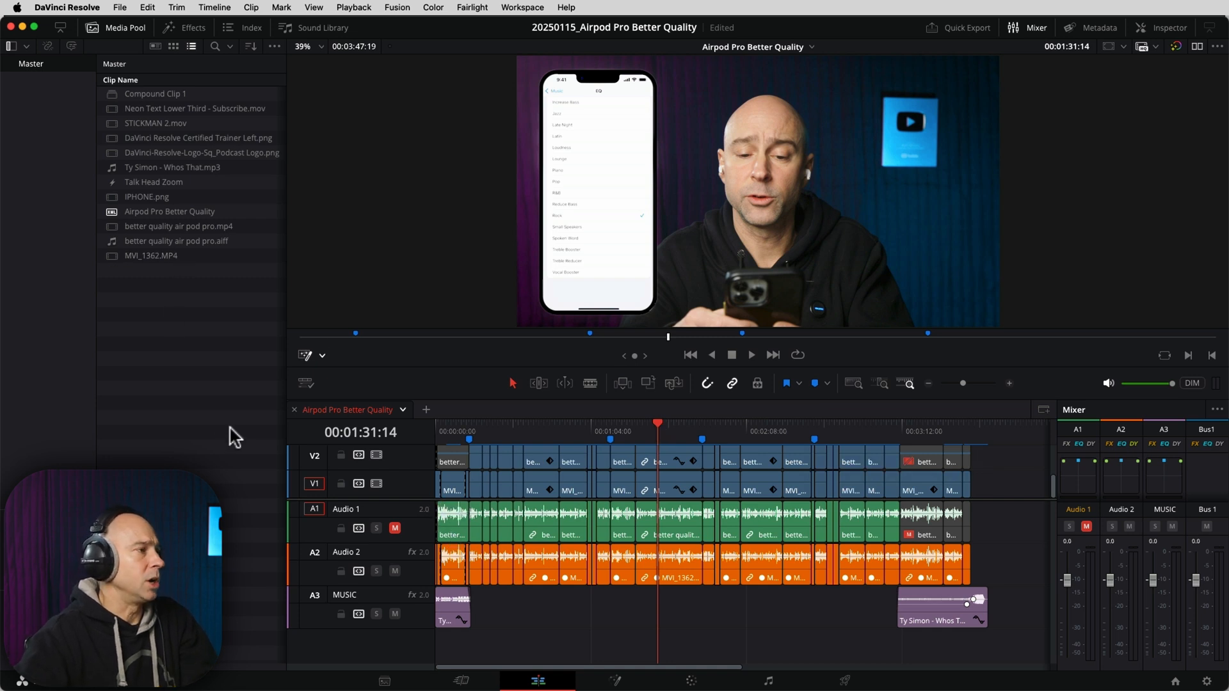
right_click(136, 216)
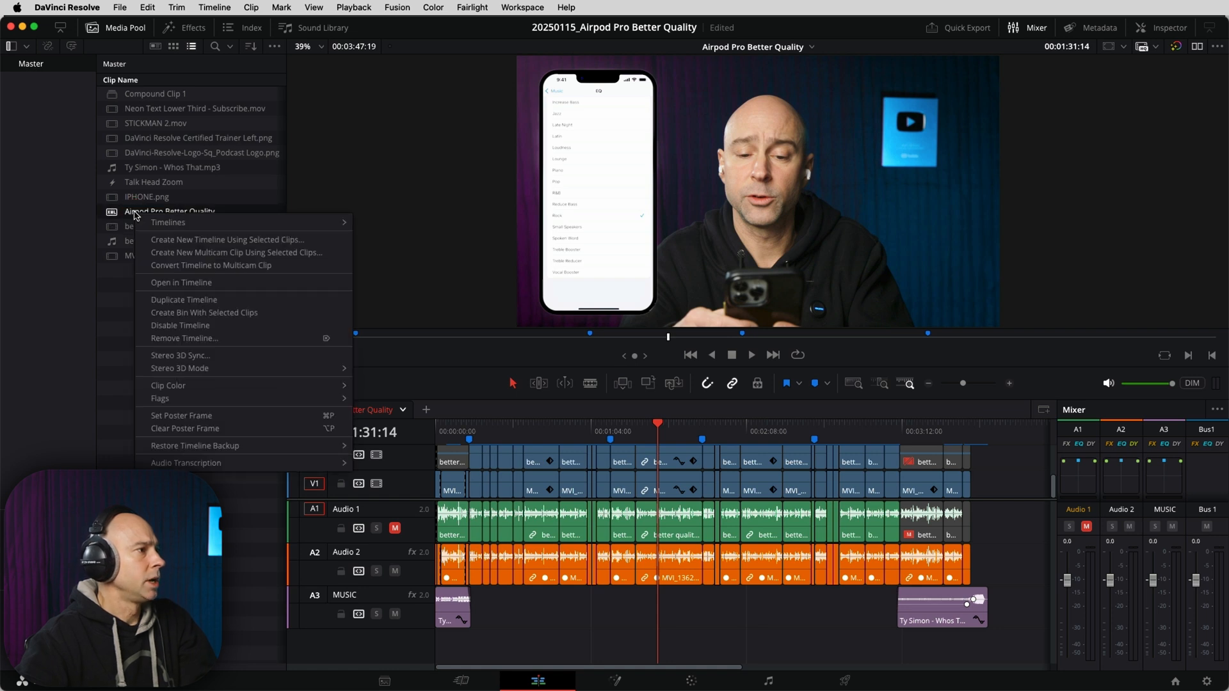
click(179, 300)
right_click(148, 96)
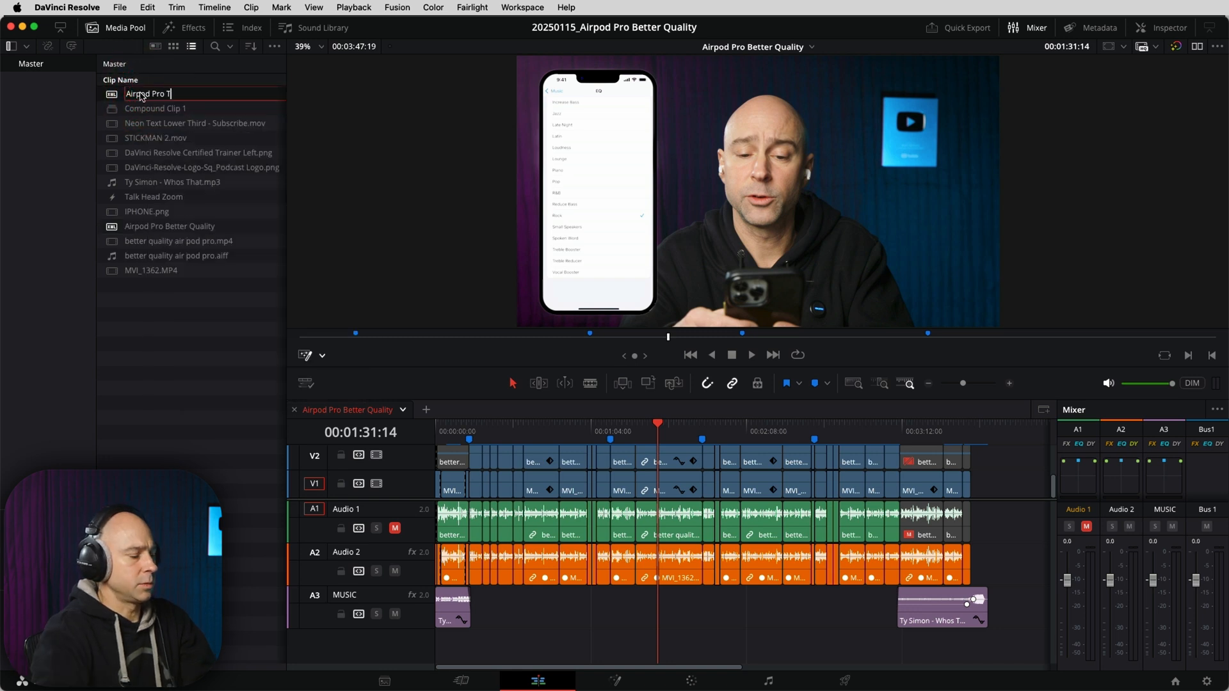
text(Tip #1)
key(Return)
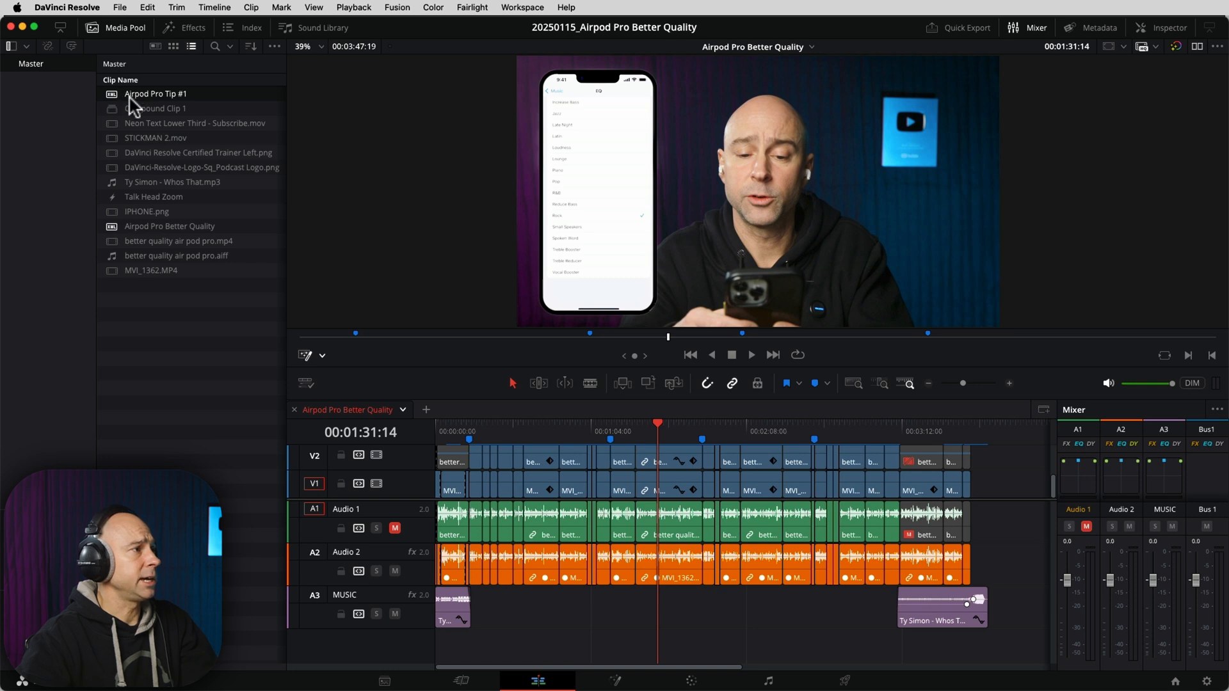
Set the Airpod Pro Tip #1 timeline to vertical resolution at 1080 x 1920 HD in its timeline settings.
right_click(131, 96)
mouse_move(297, 107)
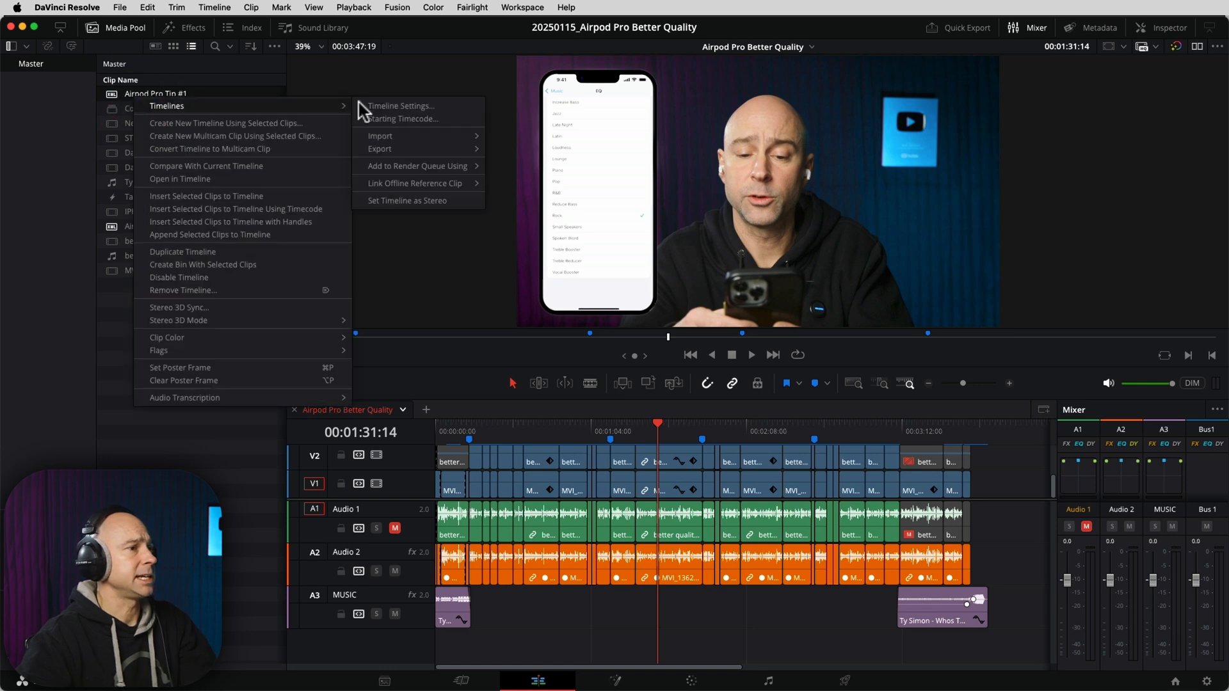
click(404, 106)
drag(989, 355, 500, 61)
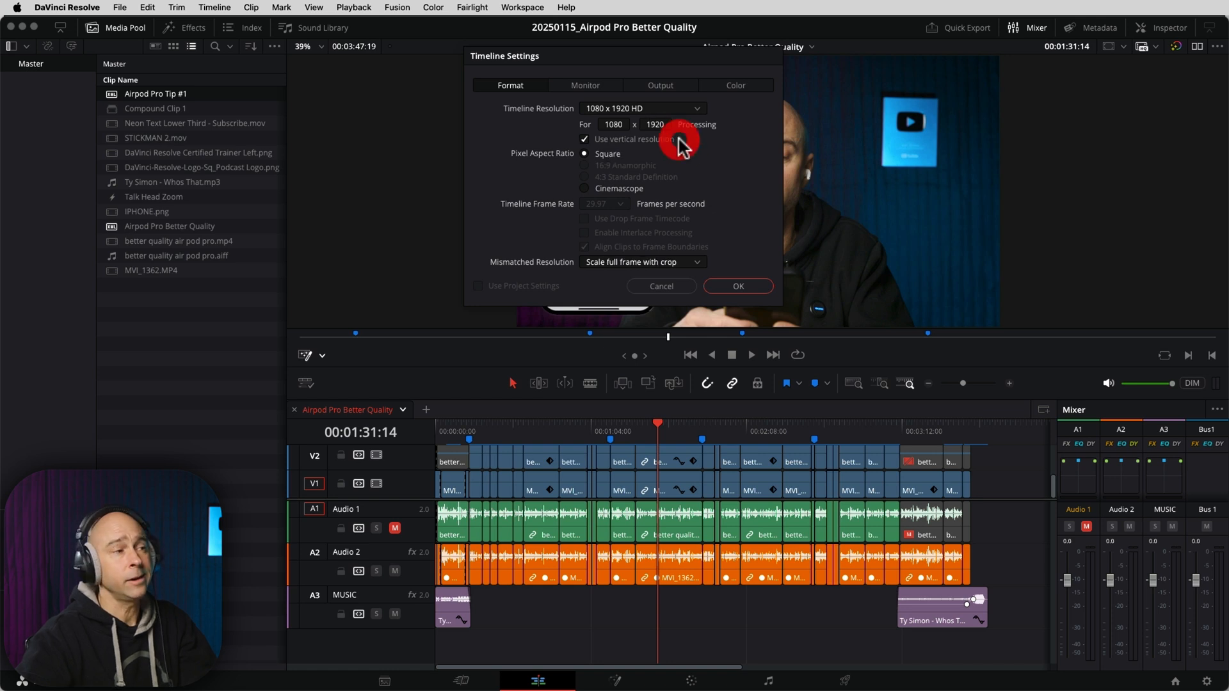
click(739, 289)
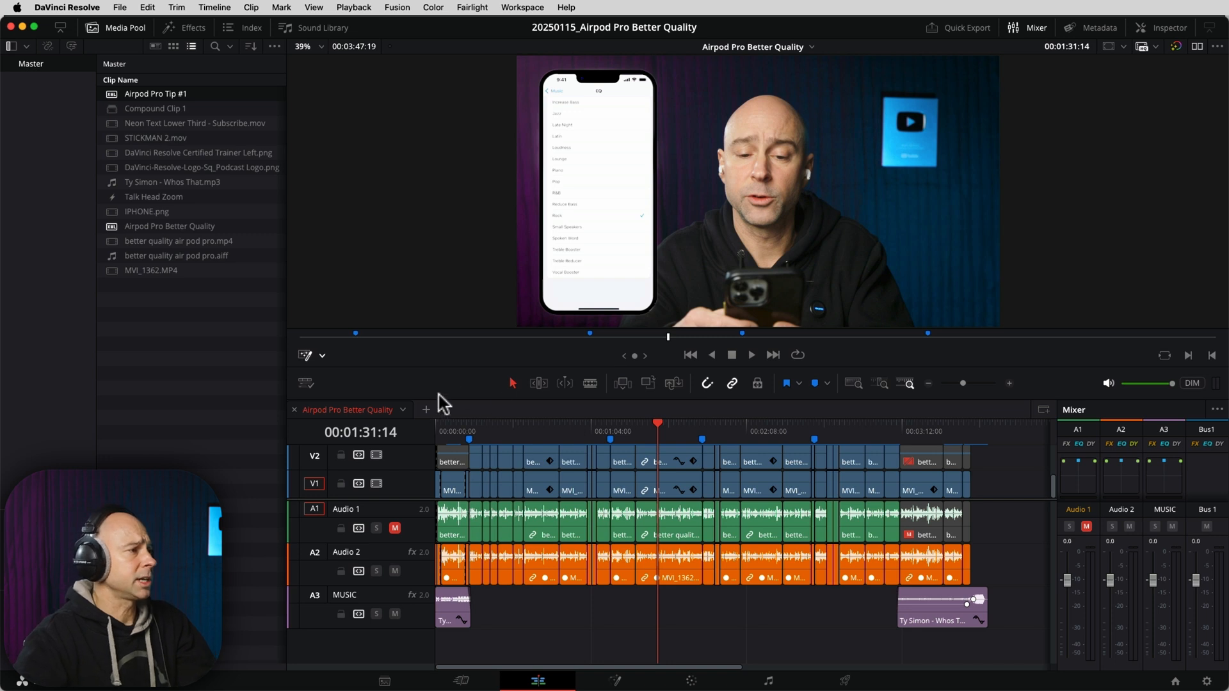
Check the stacked timelines display option and switch to the Airpod Pro Tip #1 timeline.
click(303, 383)
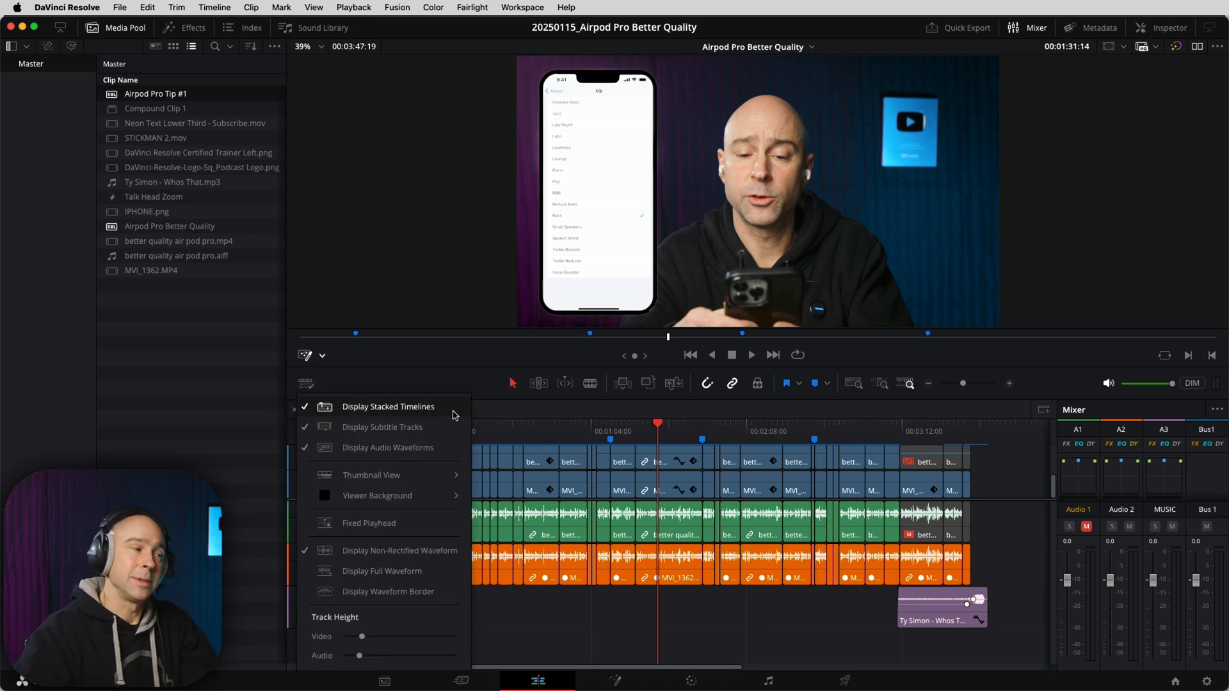
click(416, 364)
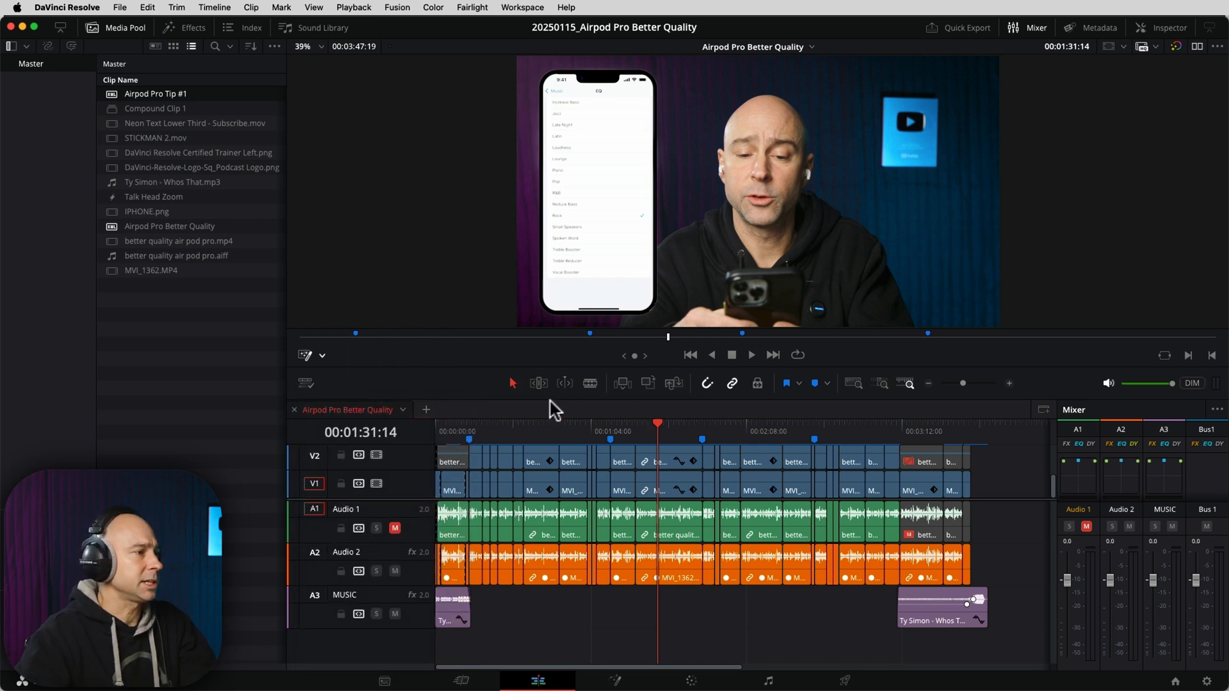
click(403, 410)
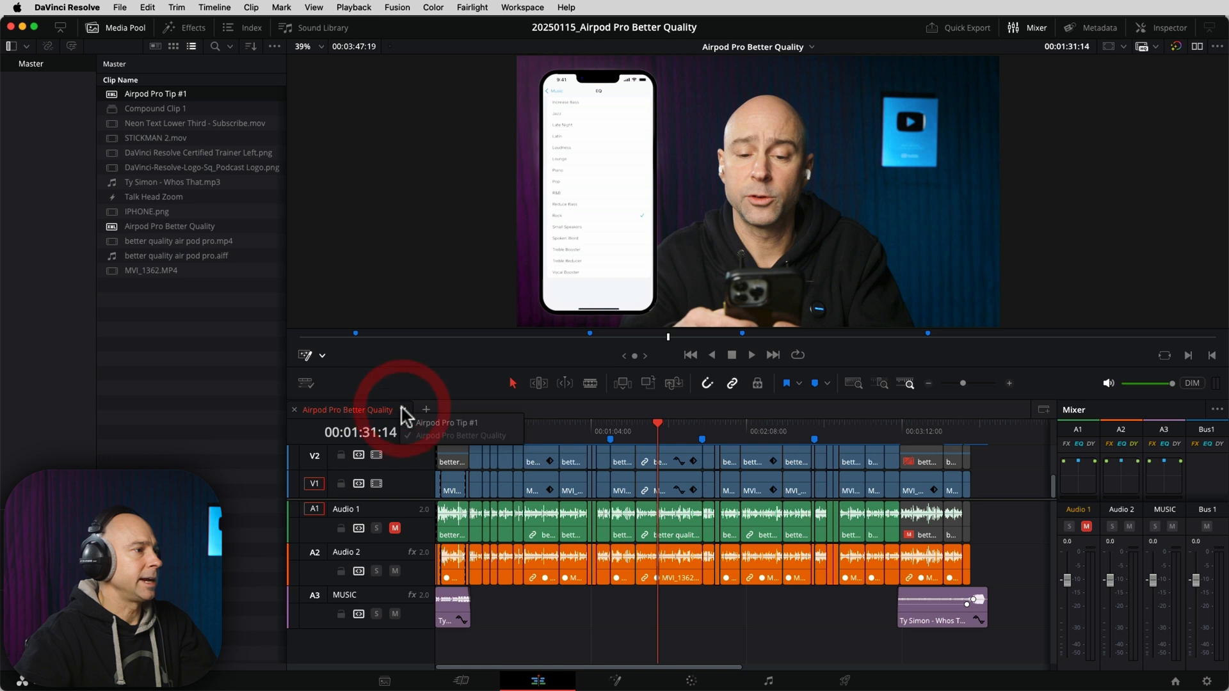
click(432, 425)
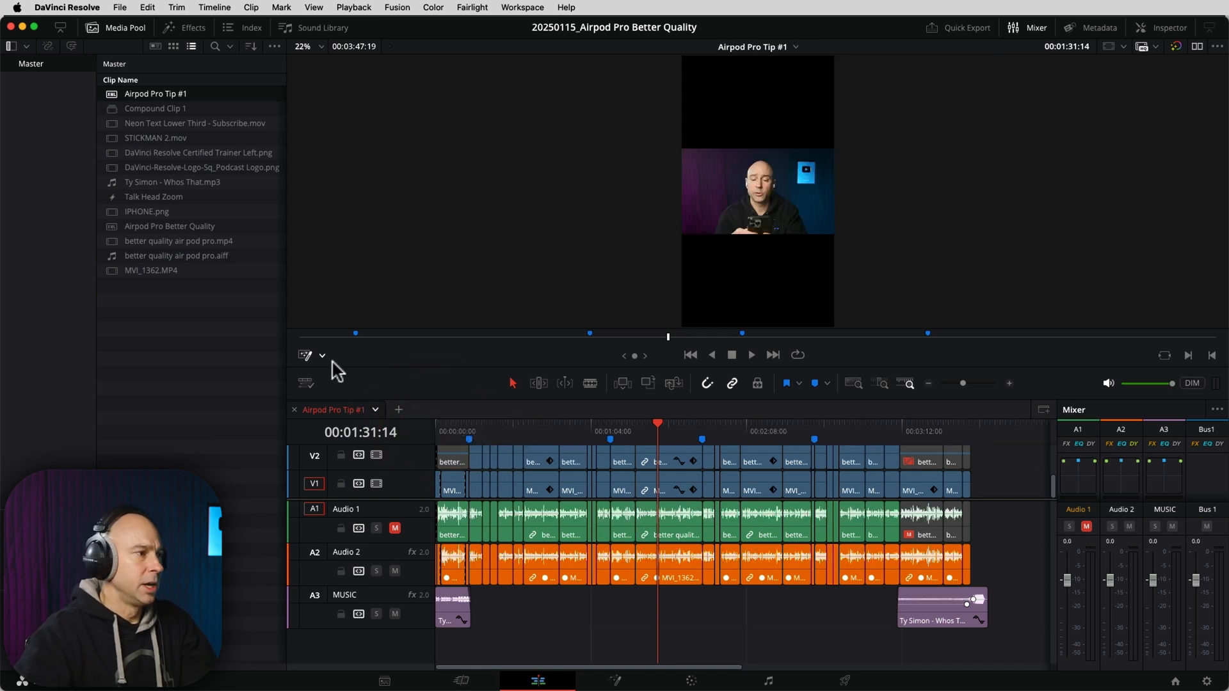
Move the playhead from the timeline's start to the Method 2 (Apple Music Users) marker at 00:01:12:01.
click(436, 425)
click(437, 424)
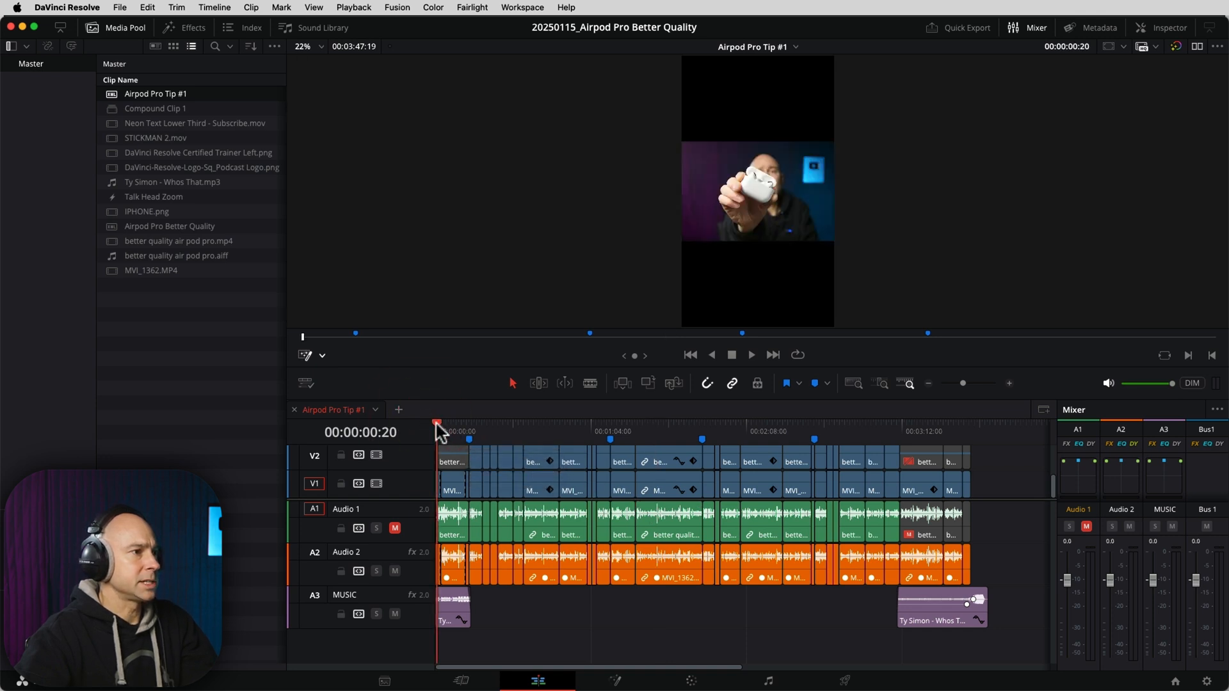
drag(437, 427, 609, 433)
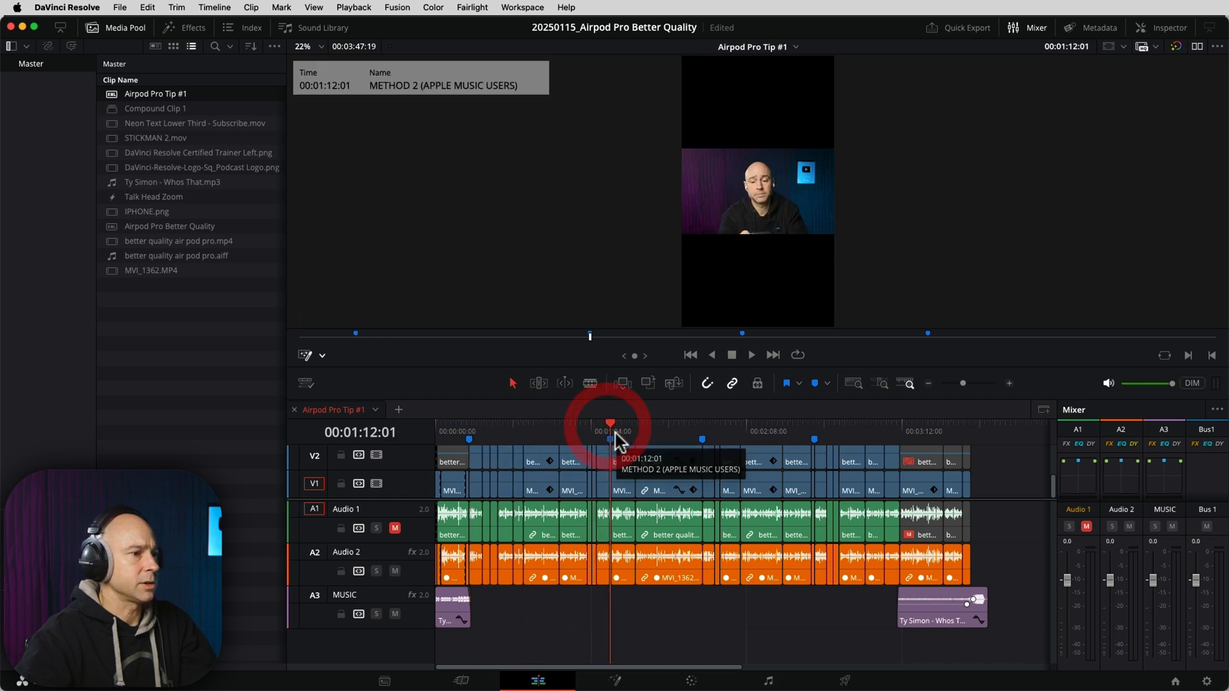
drag(1011, 650, 652, 407)
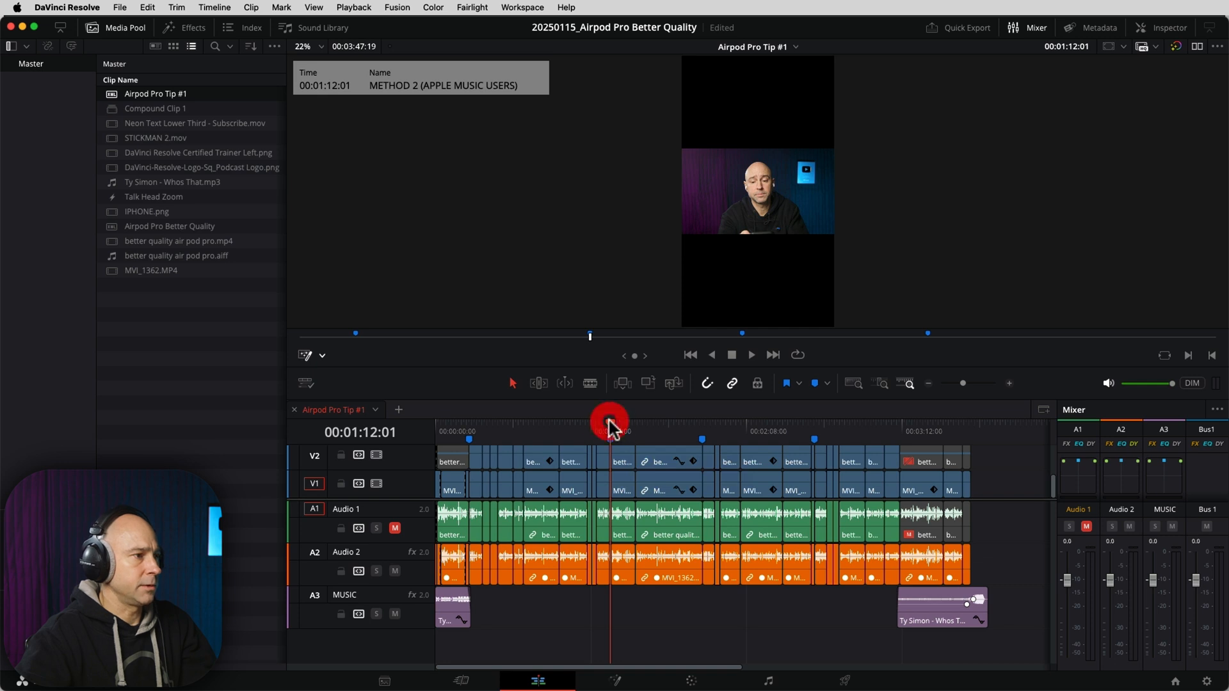
click(610, 425)
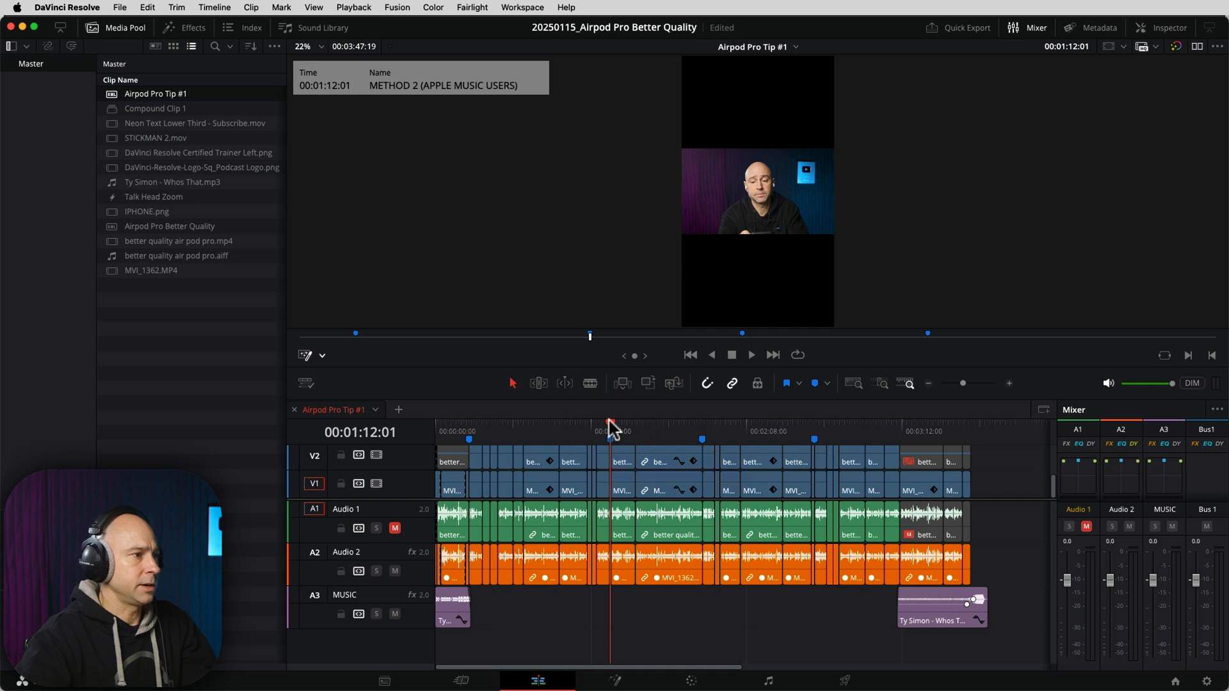
Select all clips after the Method 2 marker on every track and move them later, leaving a gap after the first method's section.
scroll(643, 461, up, 2)
click(636, 479)
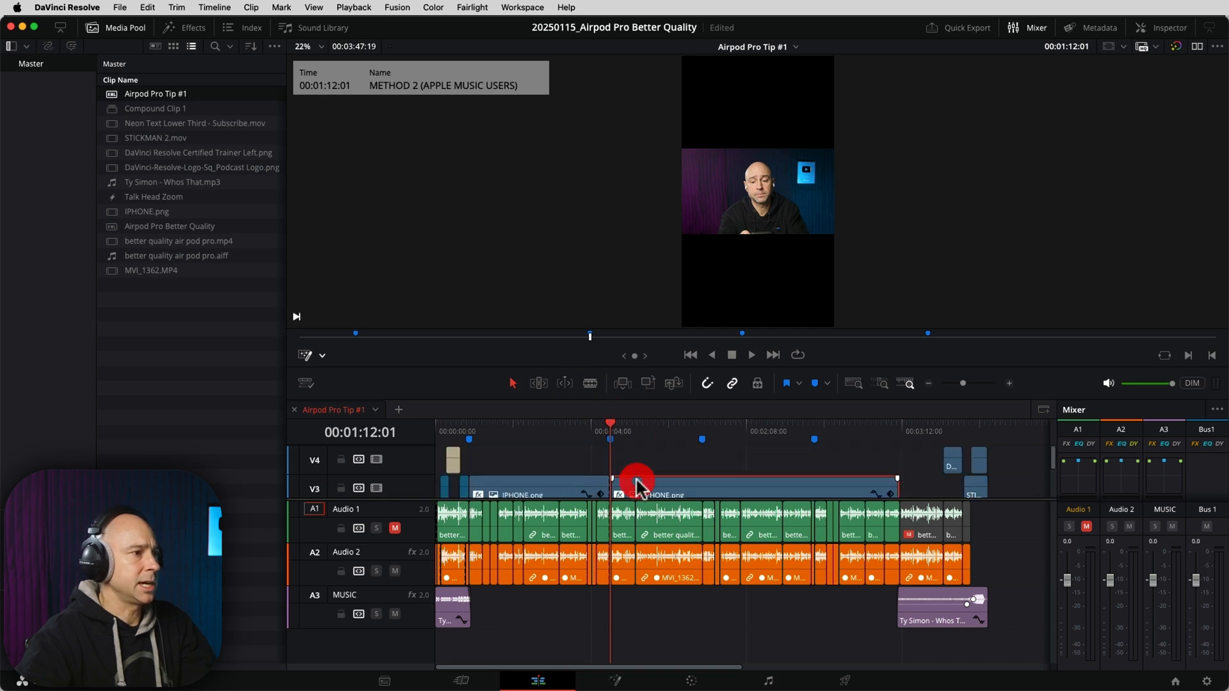
drag(631, 369, 630, 238)
drag(1001, 544, 631, 277)
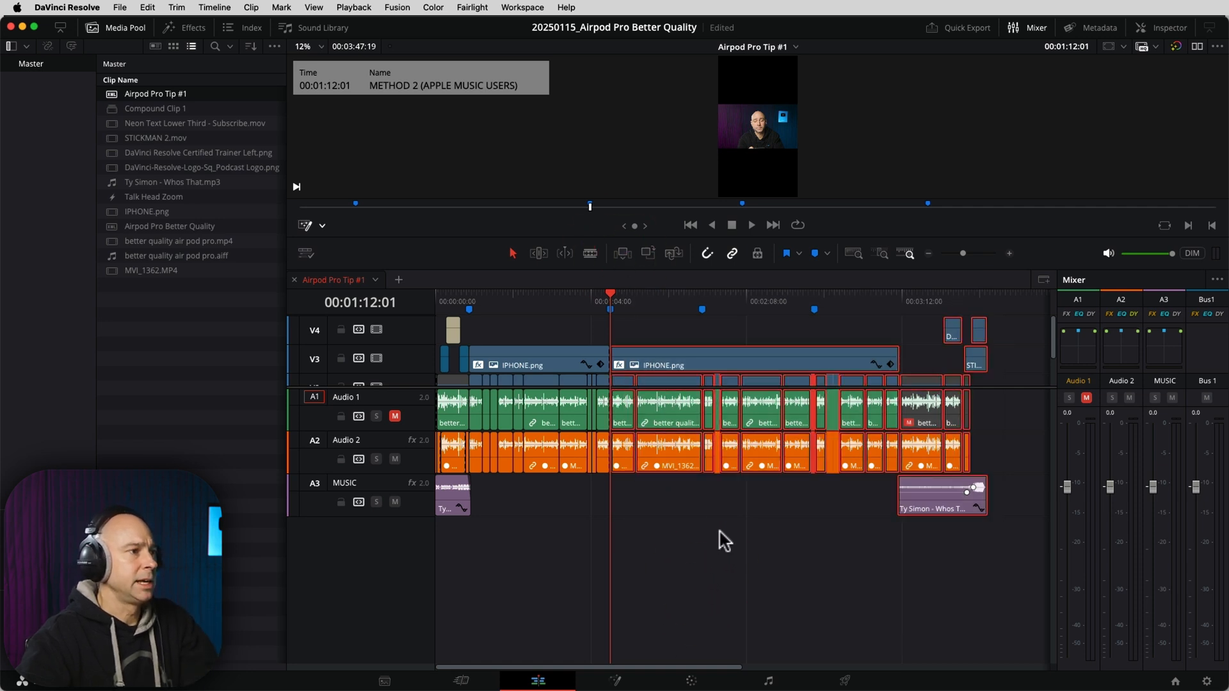
drag(643, 356, 864, 364)
Move the Method 2 marker and the markers after it together, aligning the Method 2 marker with the start of the shifted clips.
drag(602, 323, 823, 300)
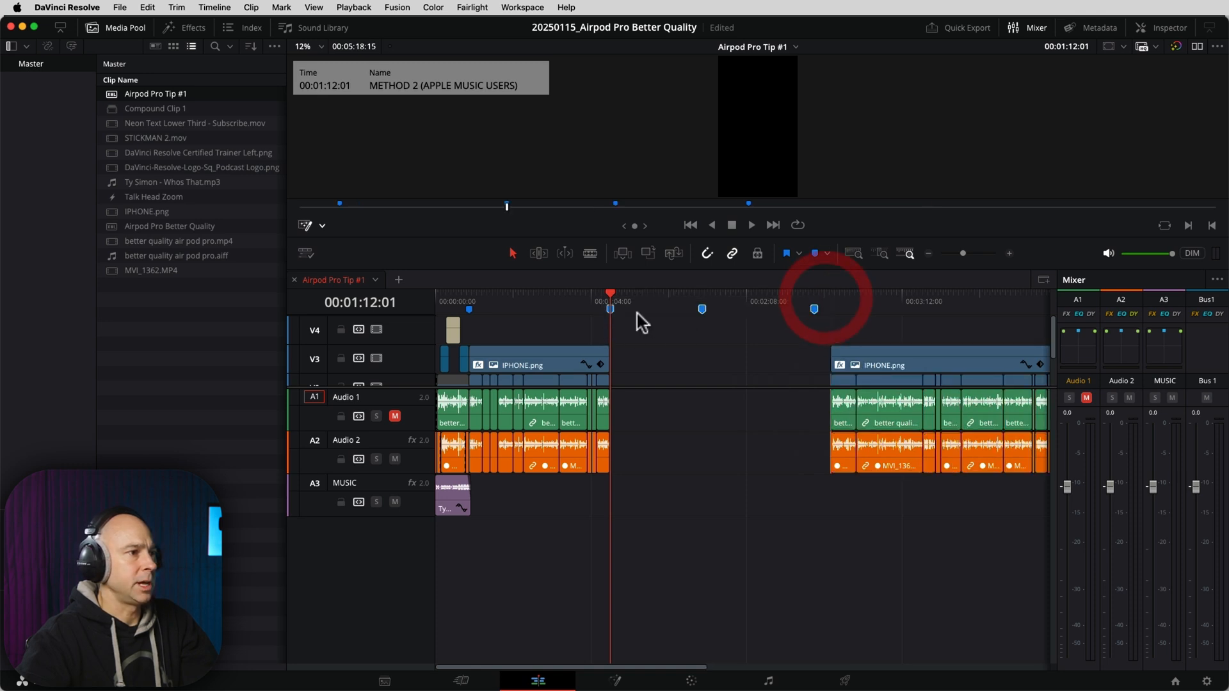
drag(611, 315, 832, 310)
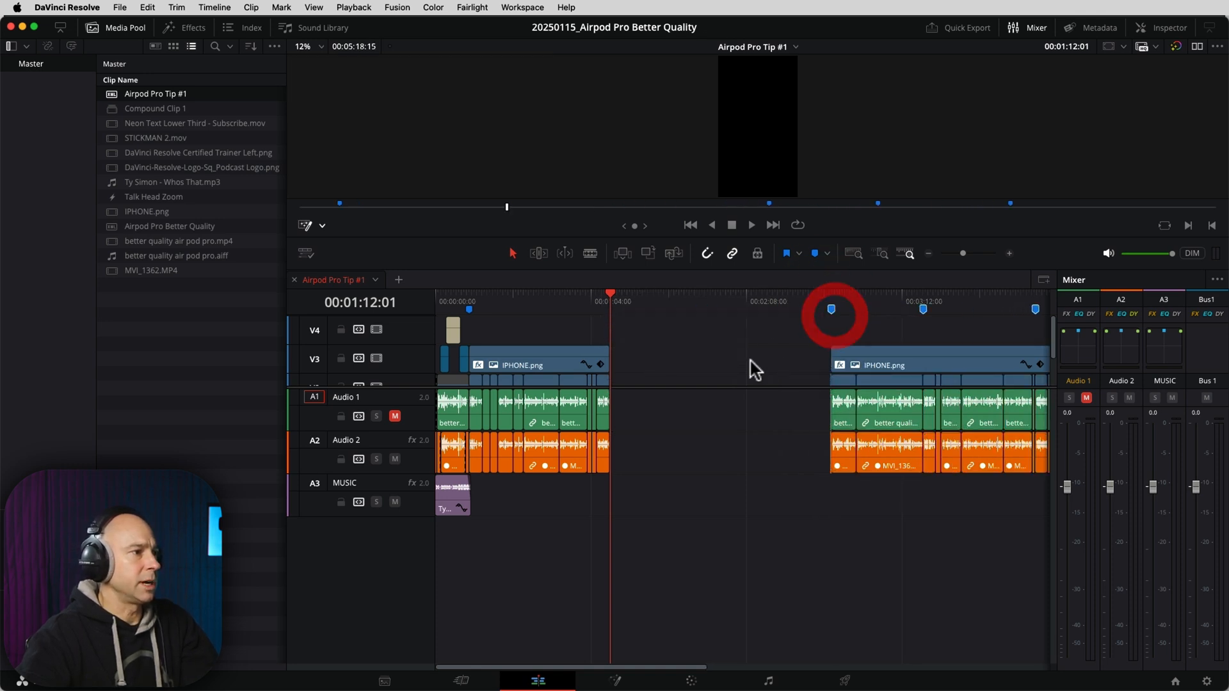
click(710, 358)
Return the playhead to the timeline's start, enlarge the viewer and play the vertical video's opening.
drag(497, 301, 420, 296)
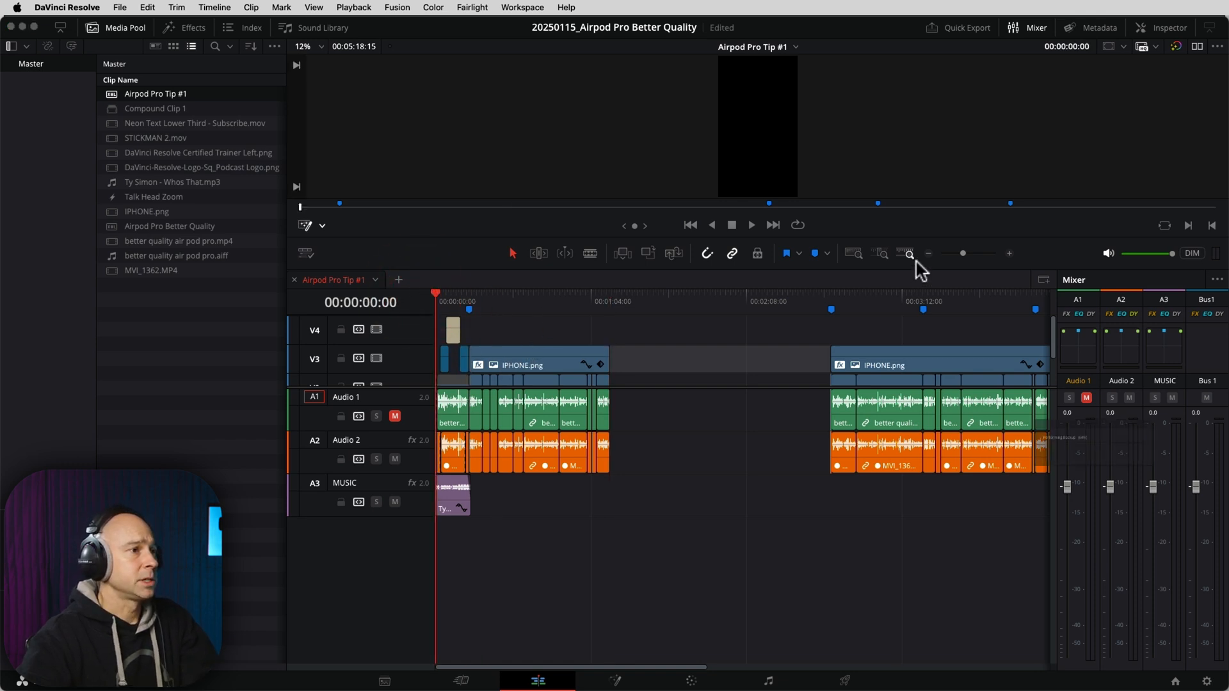
drag(895, 236, 910, 363)
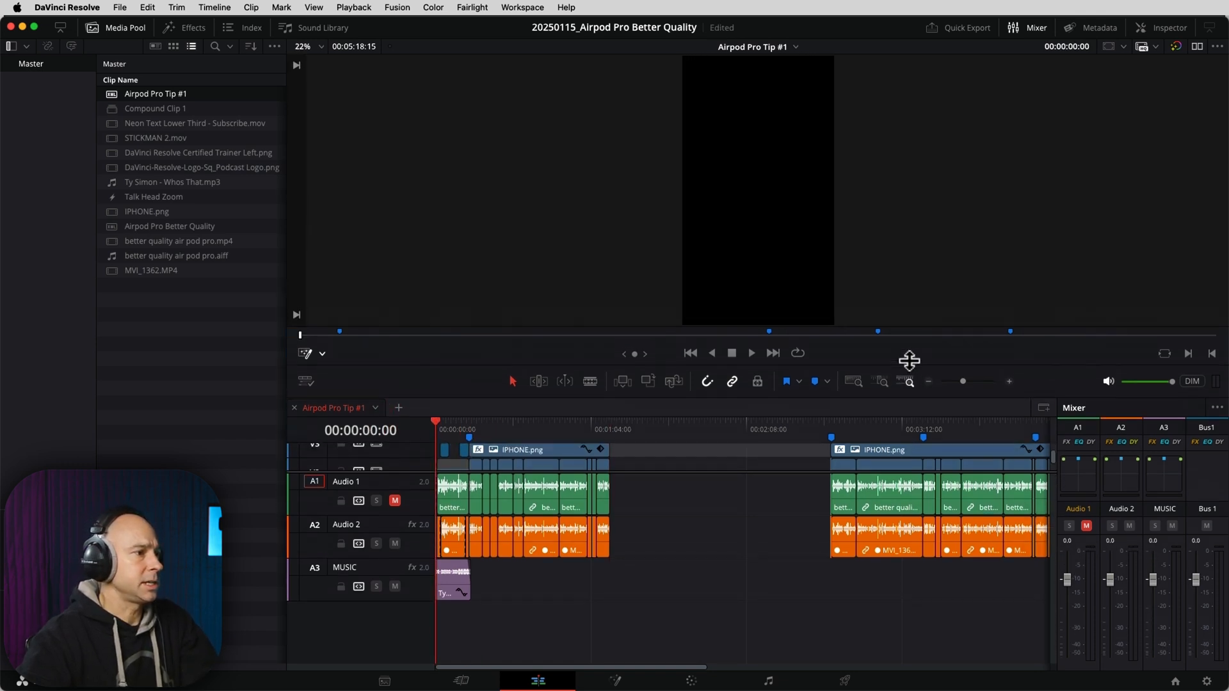
scroll(652, 482, up, 3)
click(655, 549)
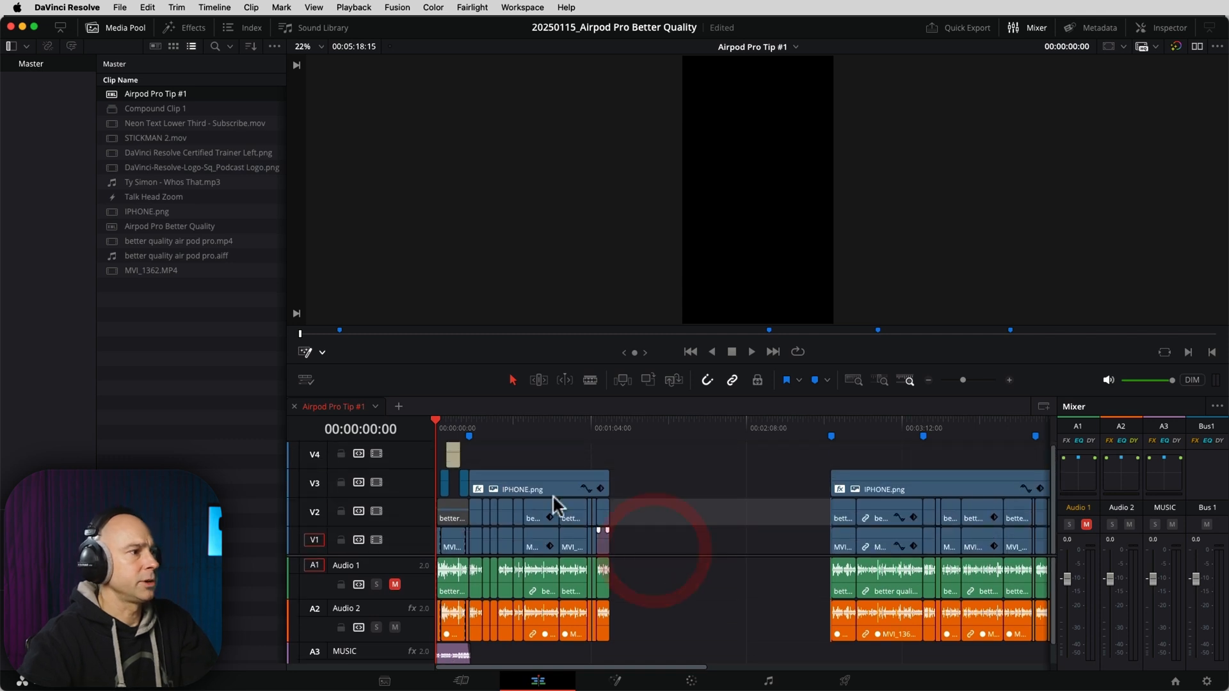
key(space)
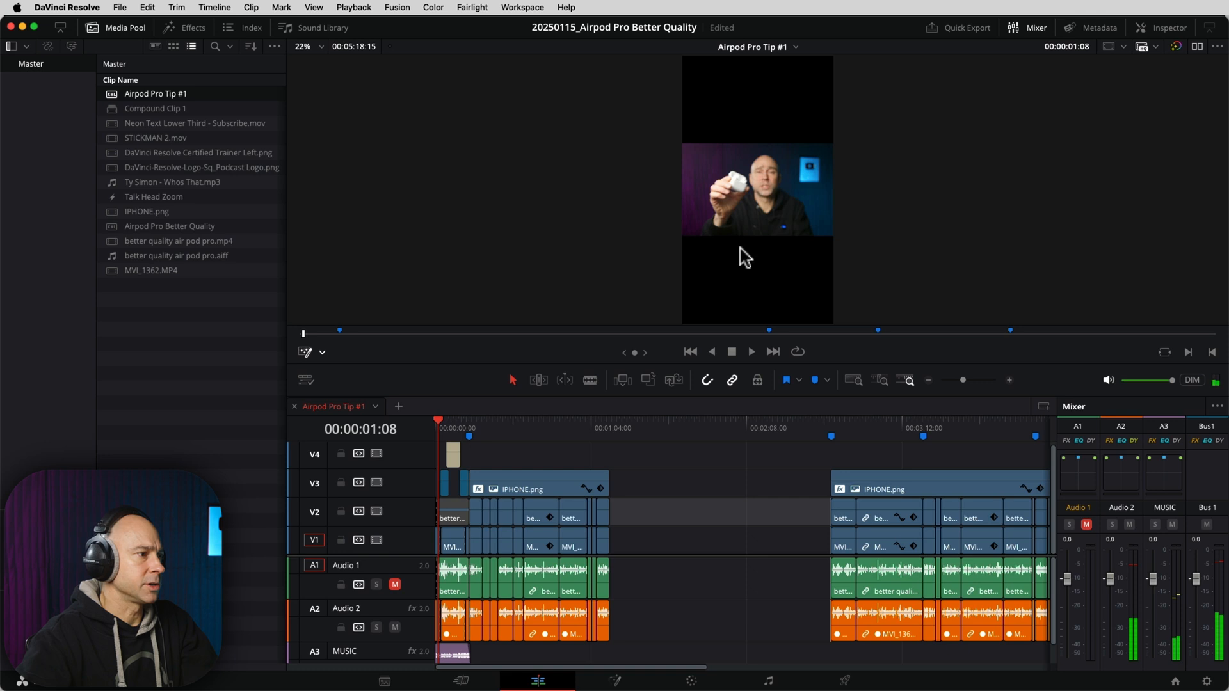
Add a video track directly above V2 and place an Adjustment Clip on it at the timeline's start.
right_click(408, 517)
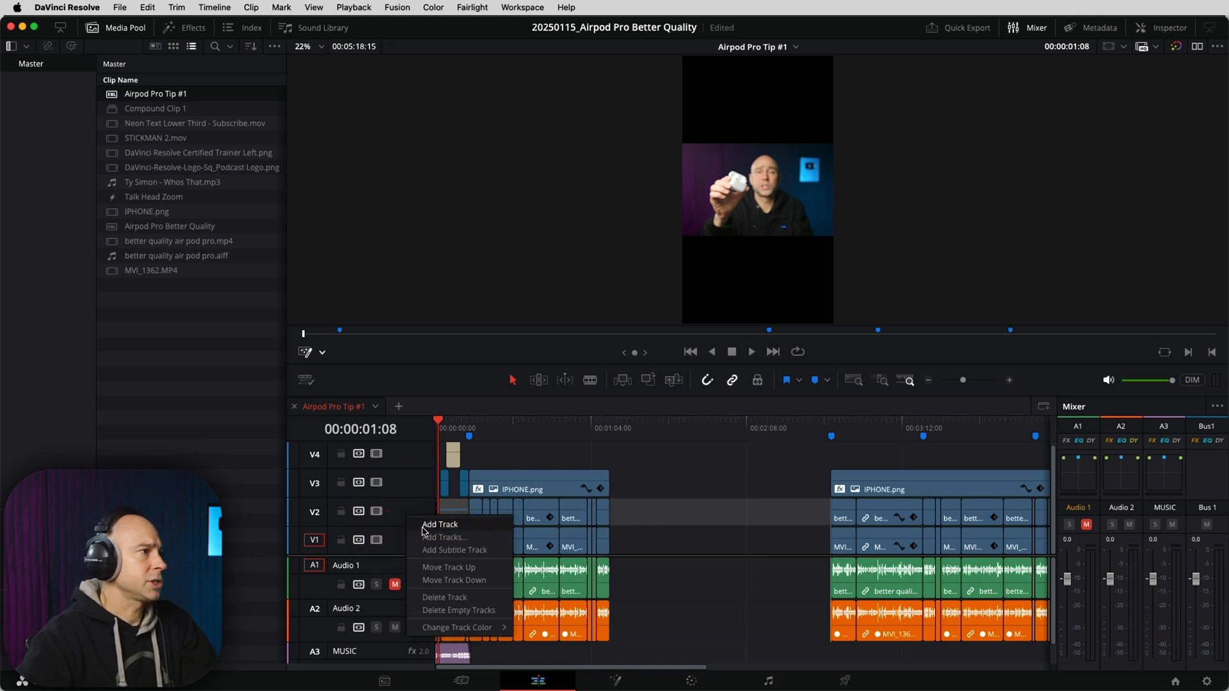
click(423, 529)
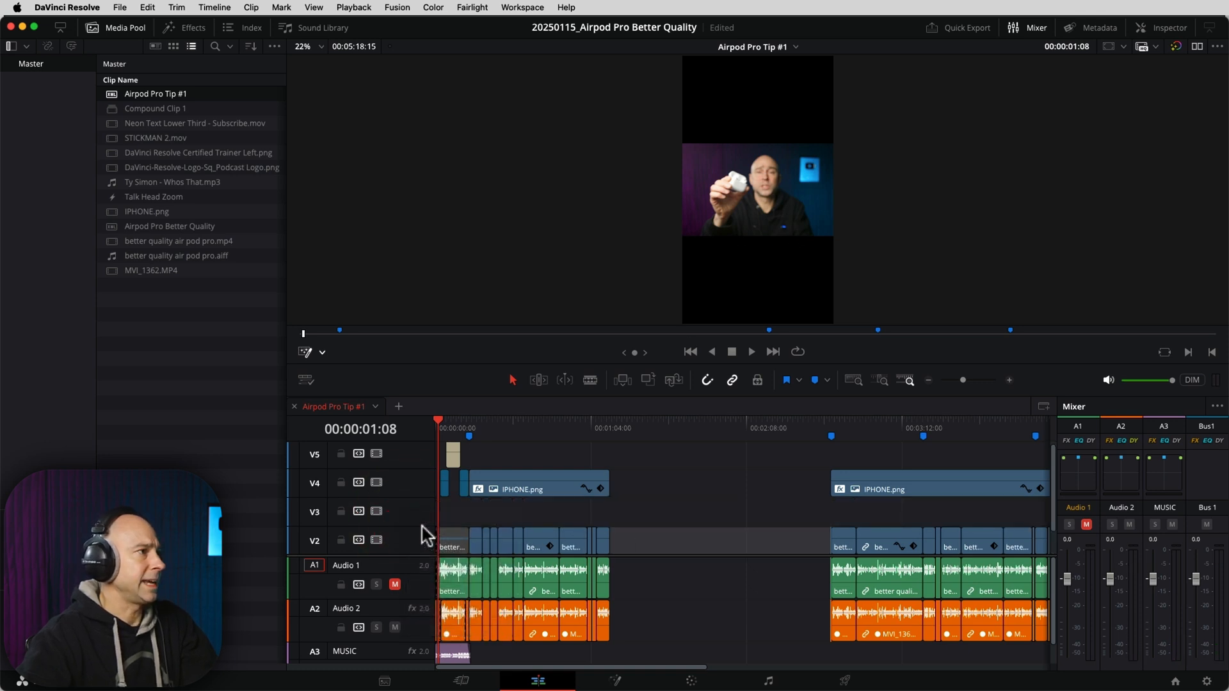
click(125, 28)
click(186, 28)
click(39, 150)
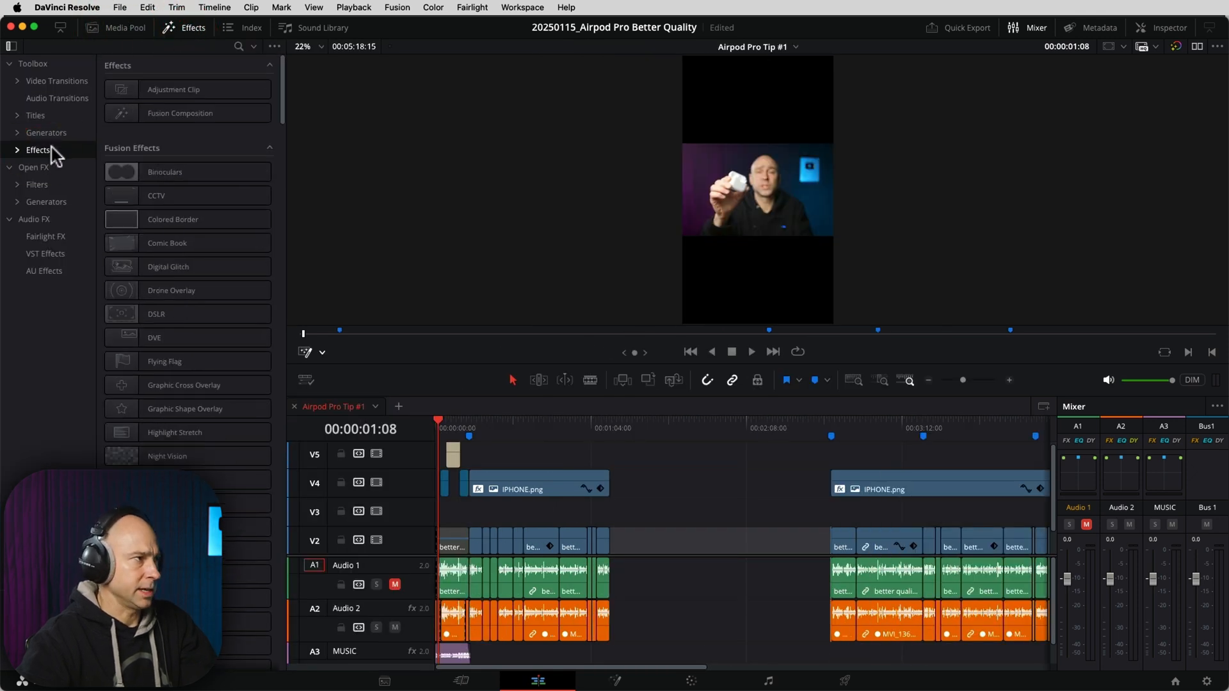
drag(171, 90, 458, 513)
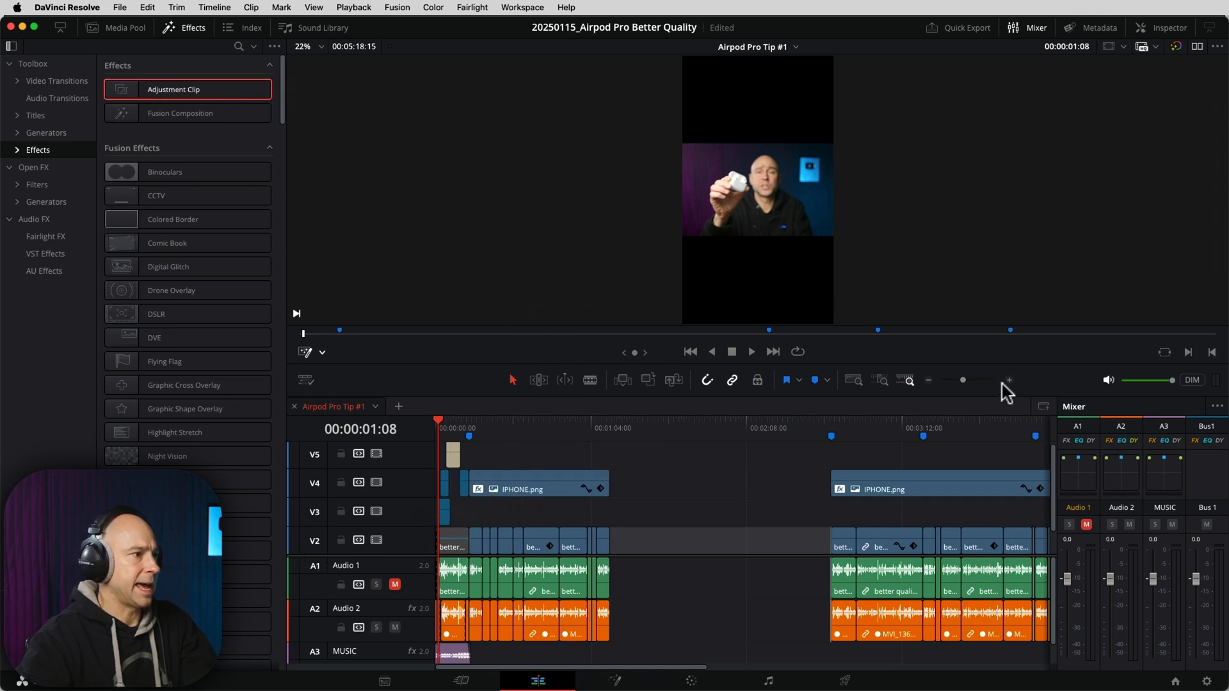
Extend the Adjustment Clip on V3 to the end of the first method's section.
click(1008, 380)
click(460, 514)
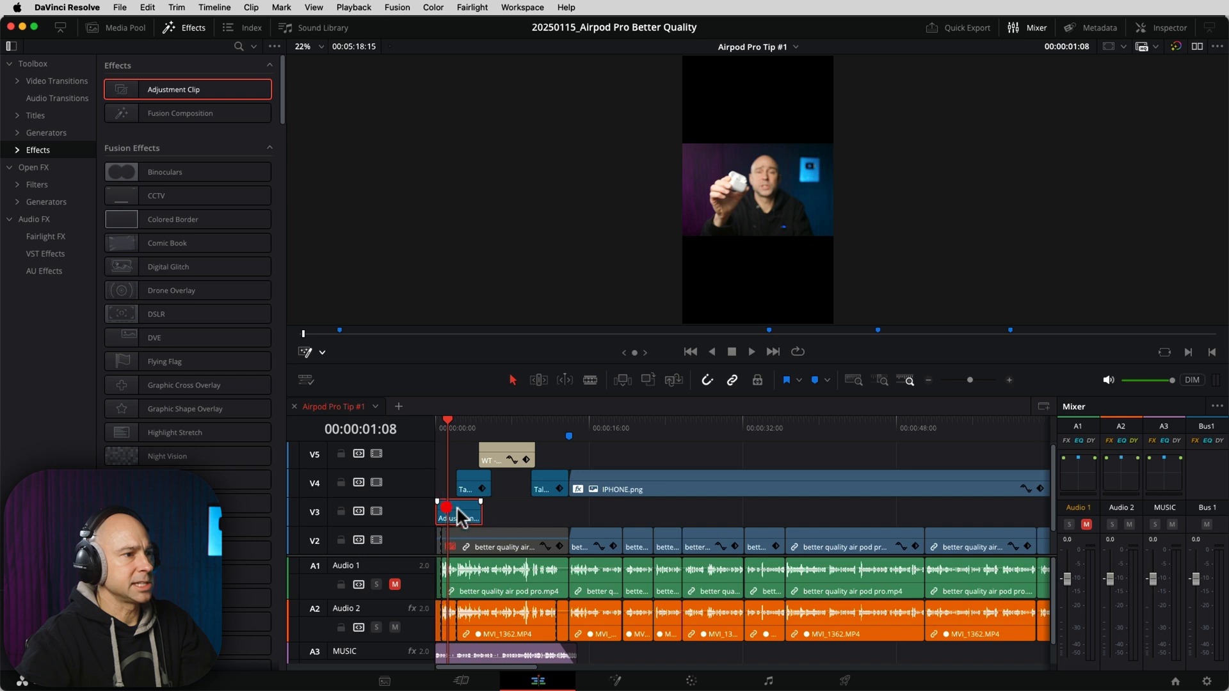
drag(476, 514, 746, 499)
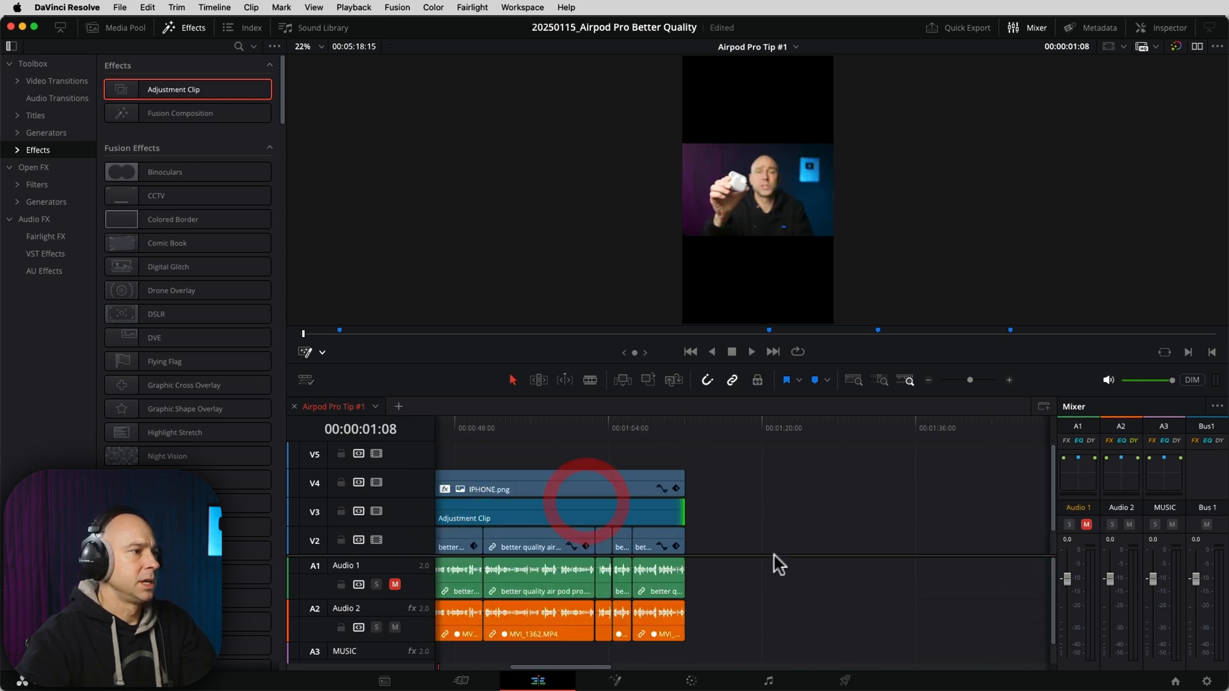
scroll(1052, 528, down, 1)
drag(1047, 520, 1050, 521)
drag(493, 490, 867, 539)
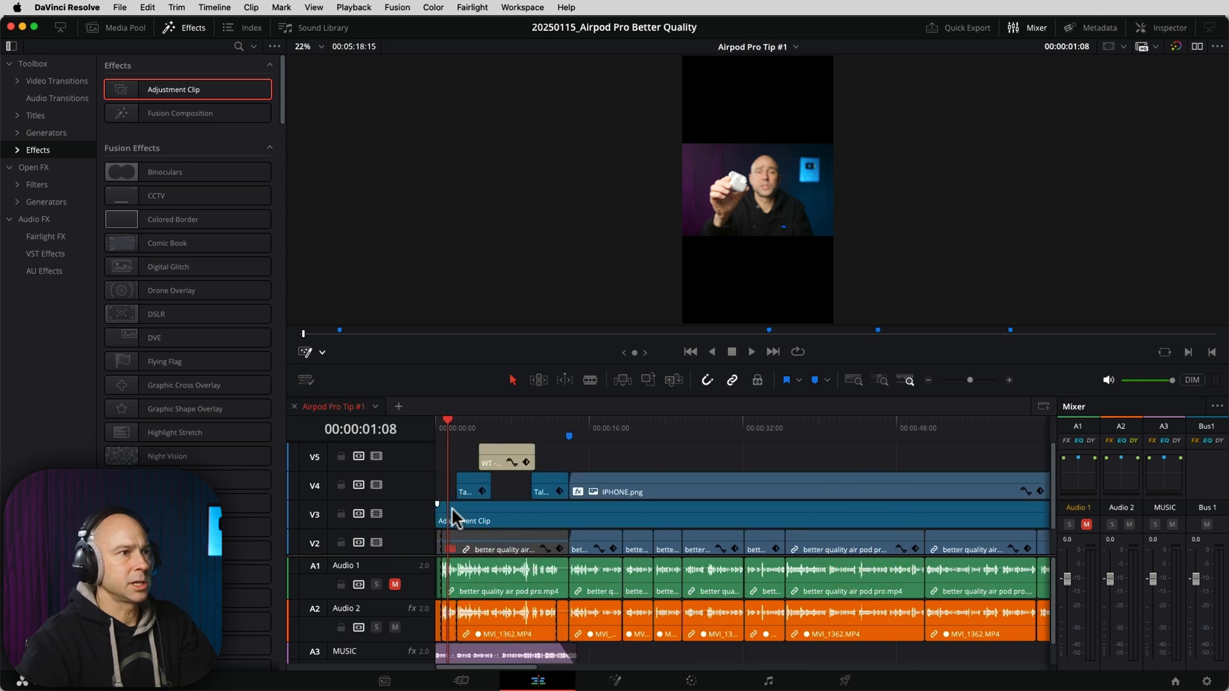
Set the Adjustment Clip's Zoom to 1.760 so the footage fills the frame's width.
click(1158, 29)
drag(1081, 117, 1131, 117)
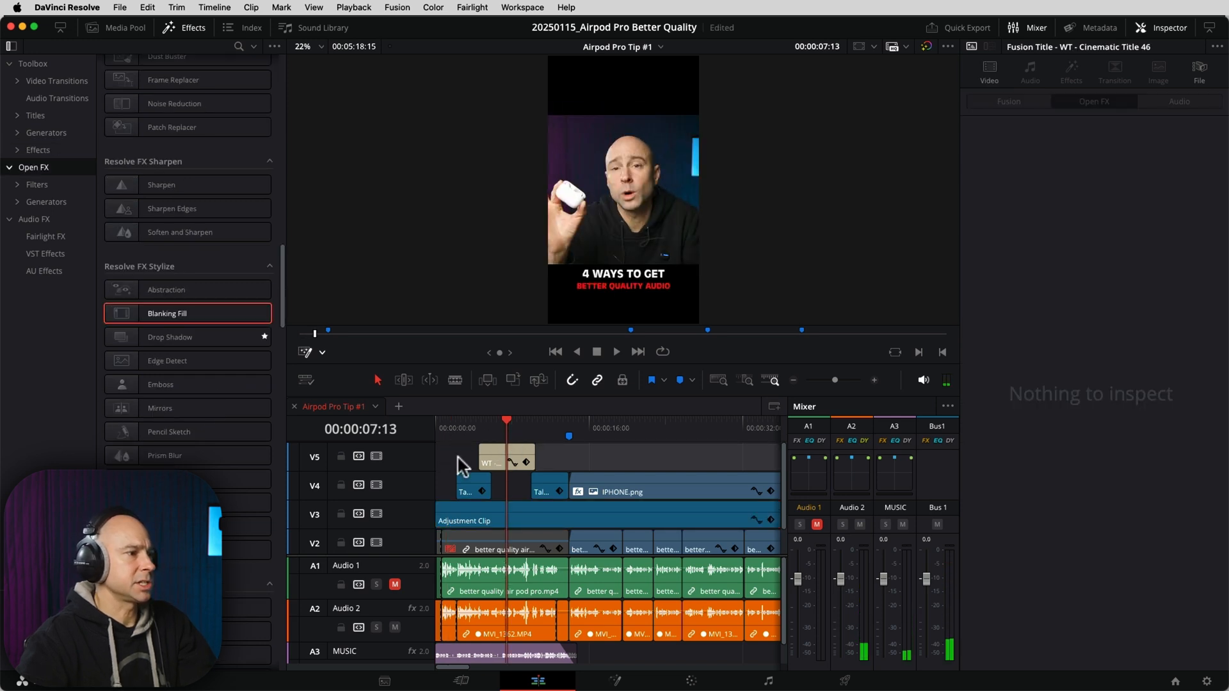
click(482, 526)
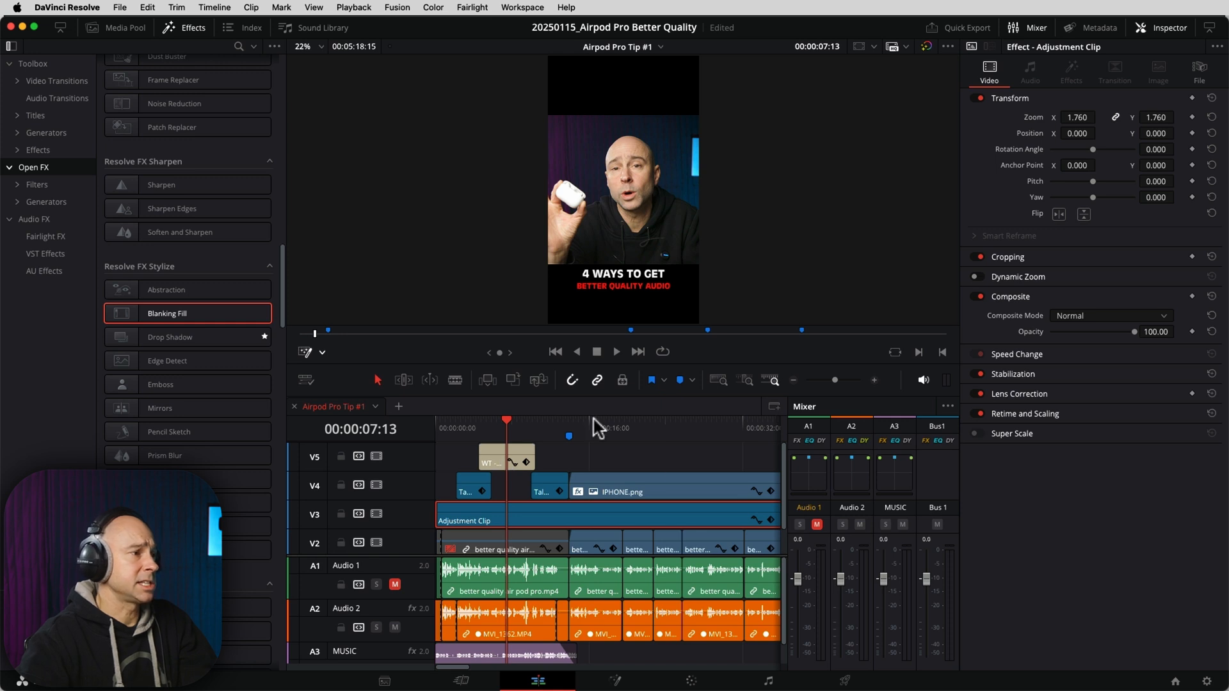
Set the opening title's Zoom to 2.310 and Position to X 0.532, Y 346.206, placing it above the speaker, and play the section.
click(488, 462)
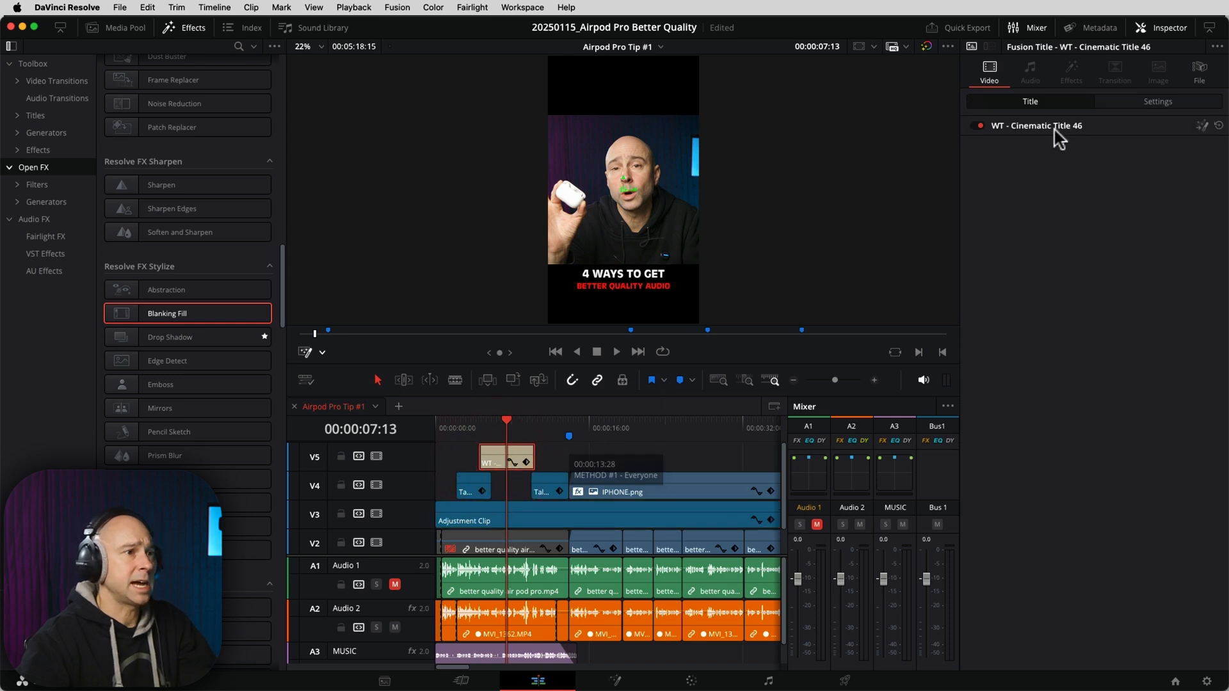
click(1138, 102)
mouse_move(1152, 161)
mouse_down()
mouse_move(1178, 160)
mouse_move(1076, 142)
mouse_move(1172, 161)
mouse_up()
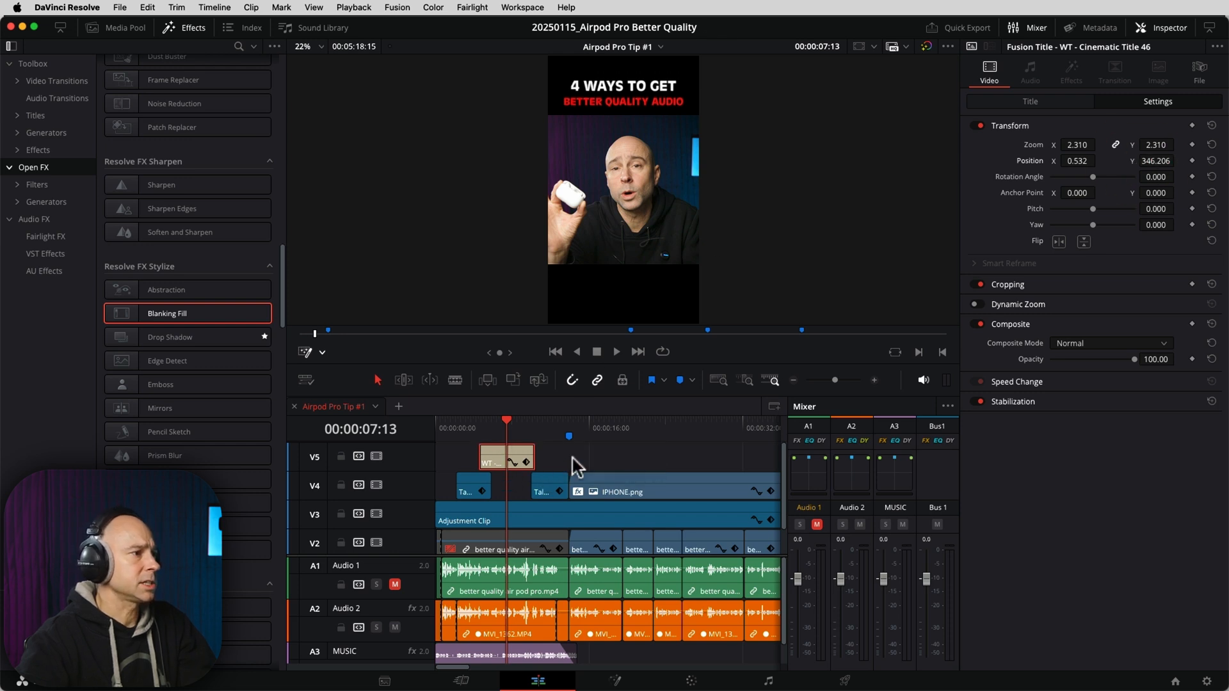
key(space)
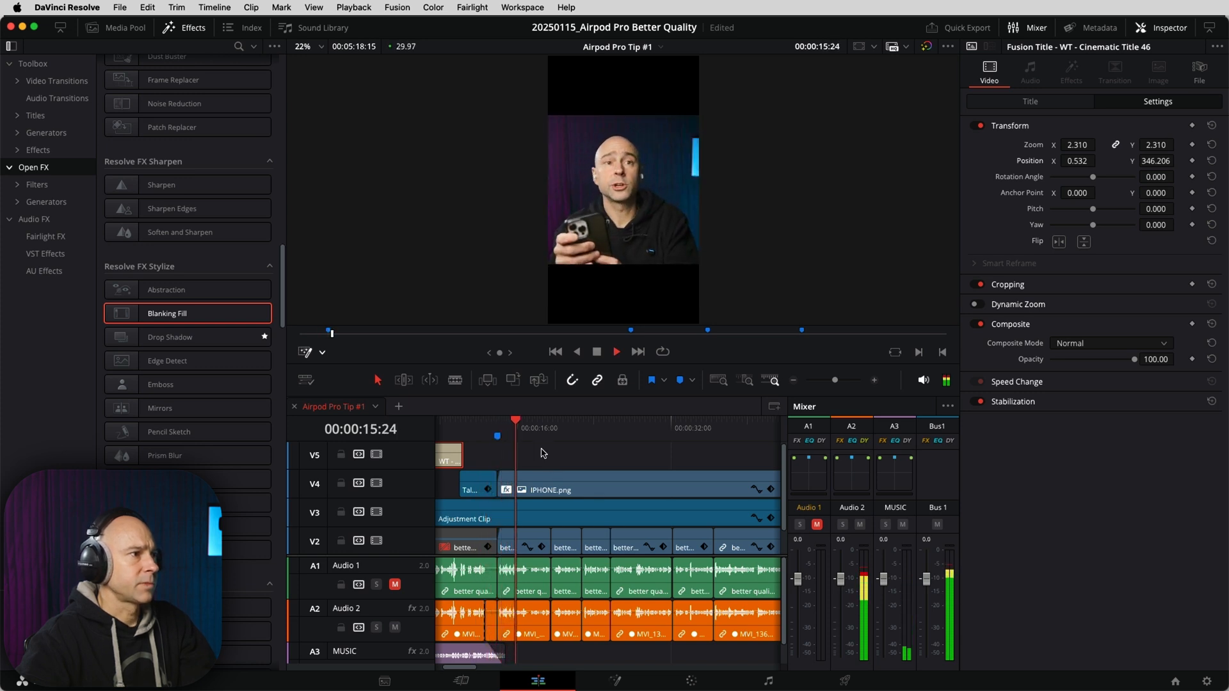
Stop playback, add a video track directly above V1, and move the Adjustment Clip onto it beneath the screen recording clips.
key(space)
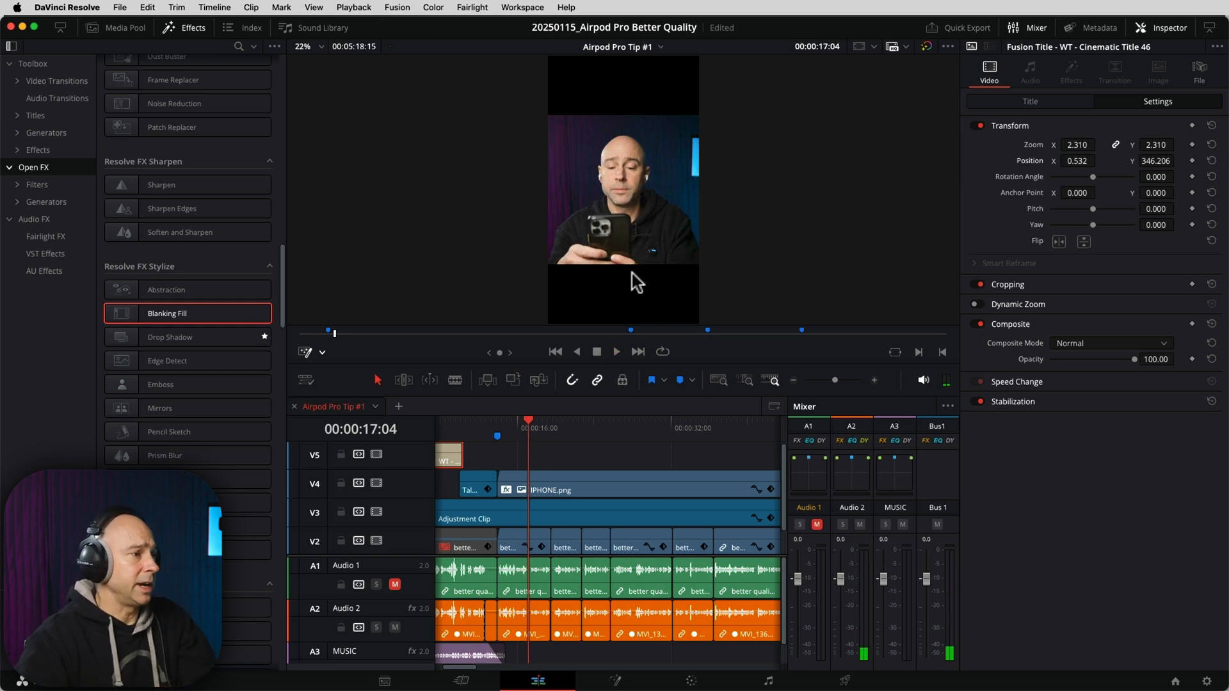
scroll(532, 506, down, 2)
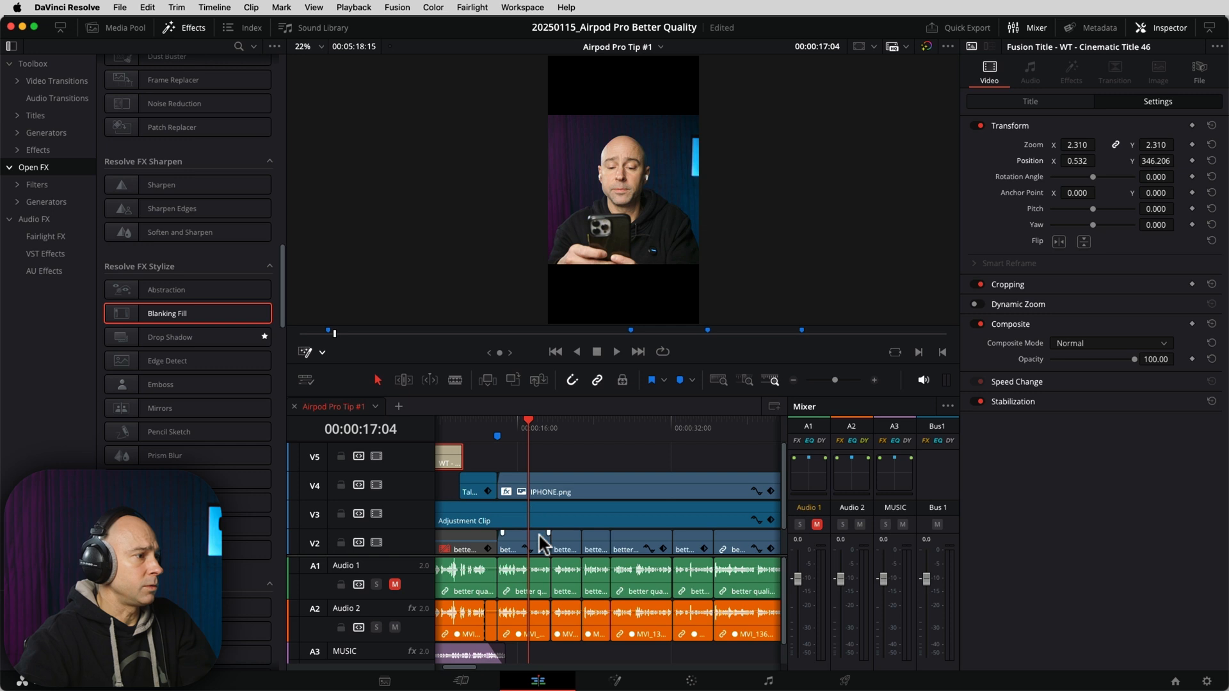
scroll(524, 535, left, 3)
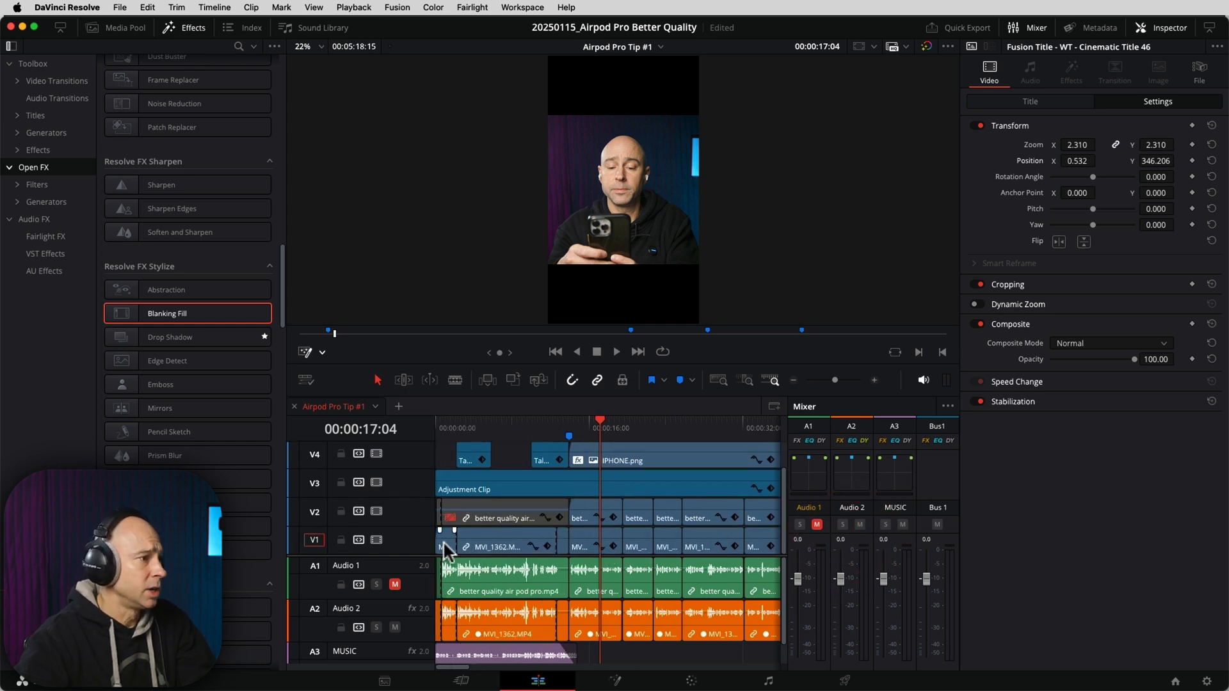
right_click(397, 512)
click(435, 526)
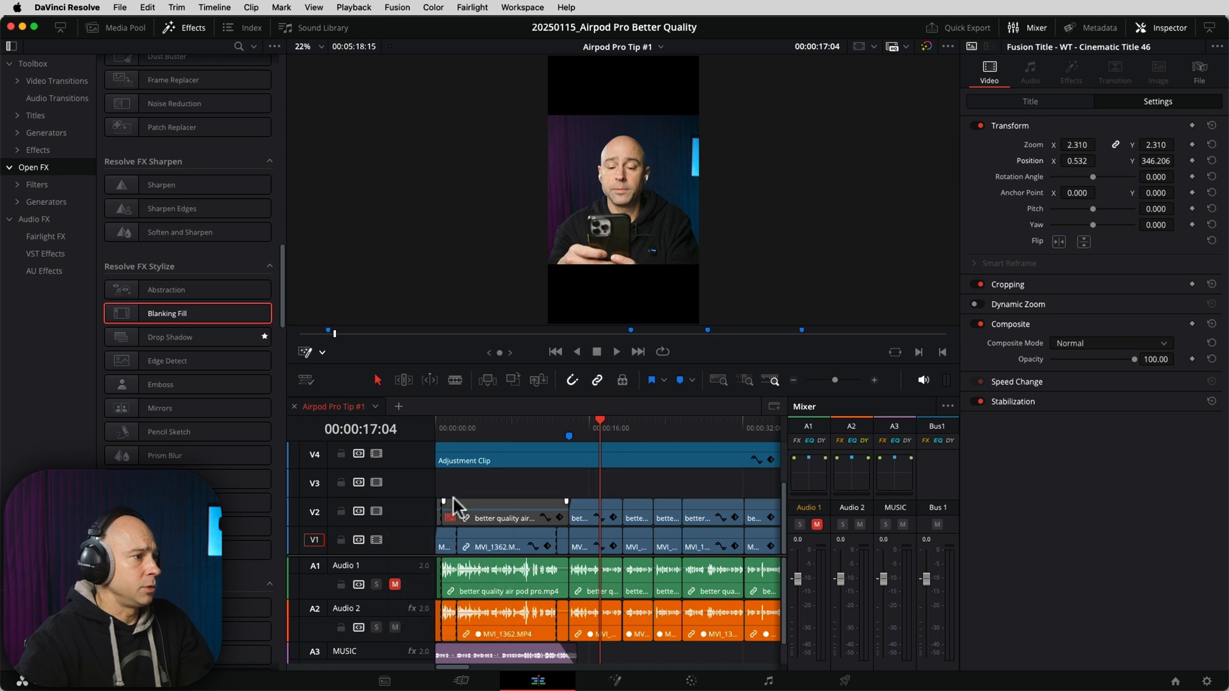
right_click(401, 516)
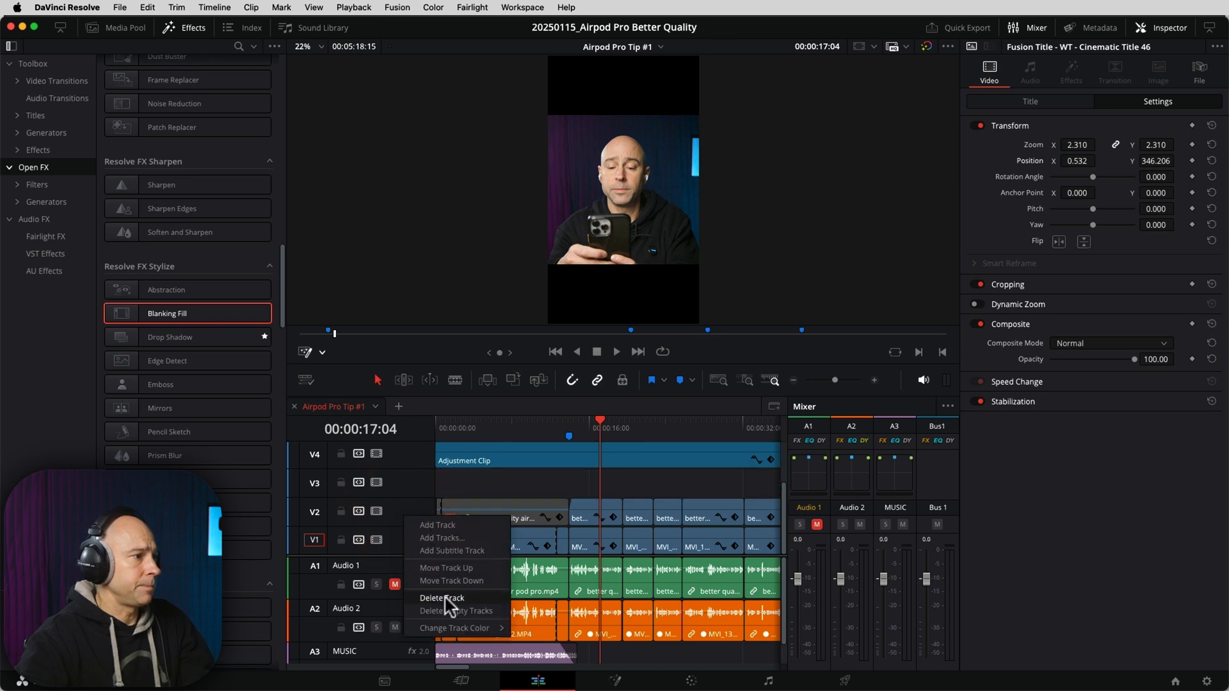
click(444, 568)
drag(485, 456, 501, 507)
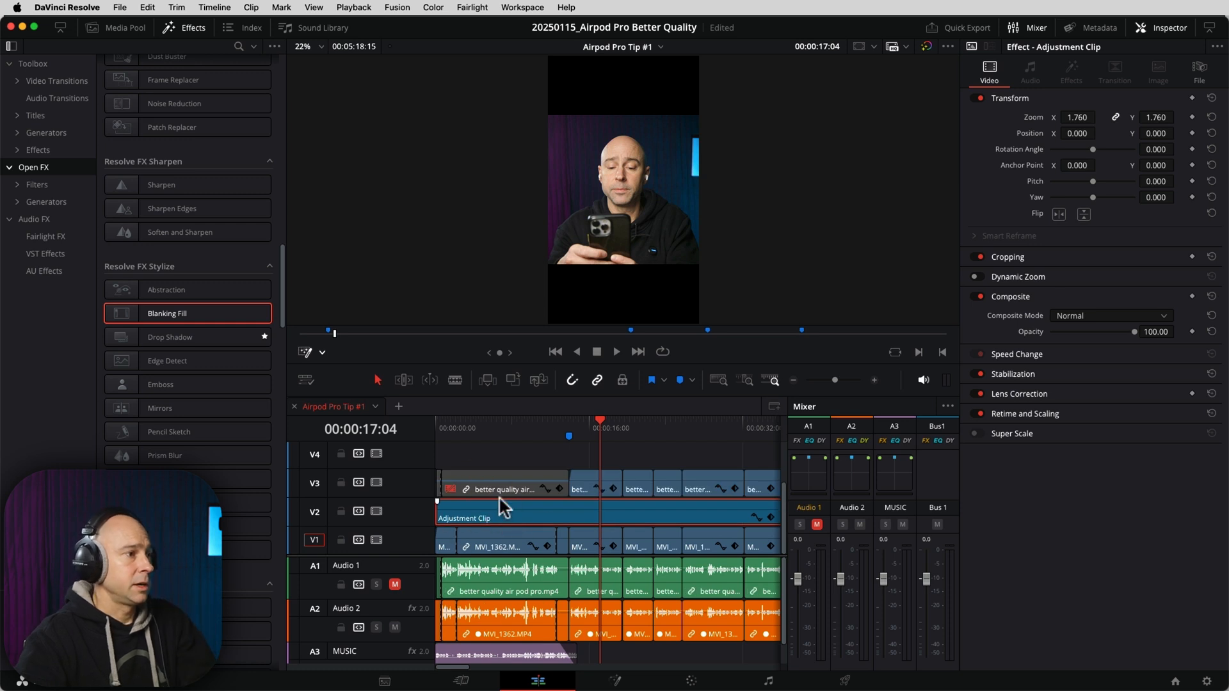
Delete the empty video track V4 between the screen recordings and the IPHONE.png overlay.
click(593, 435)
scroll(605, 468, up, 3)
right_click(408, 514)
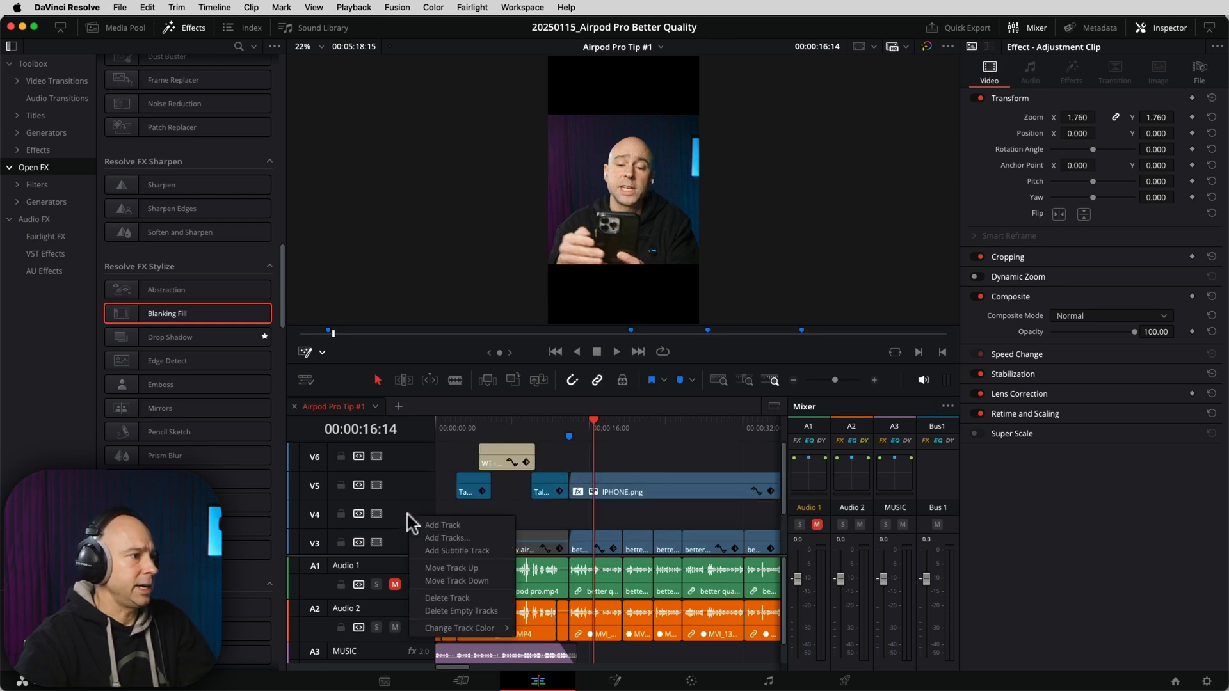
click(450, 599)
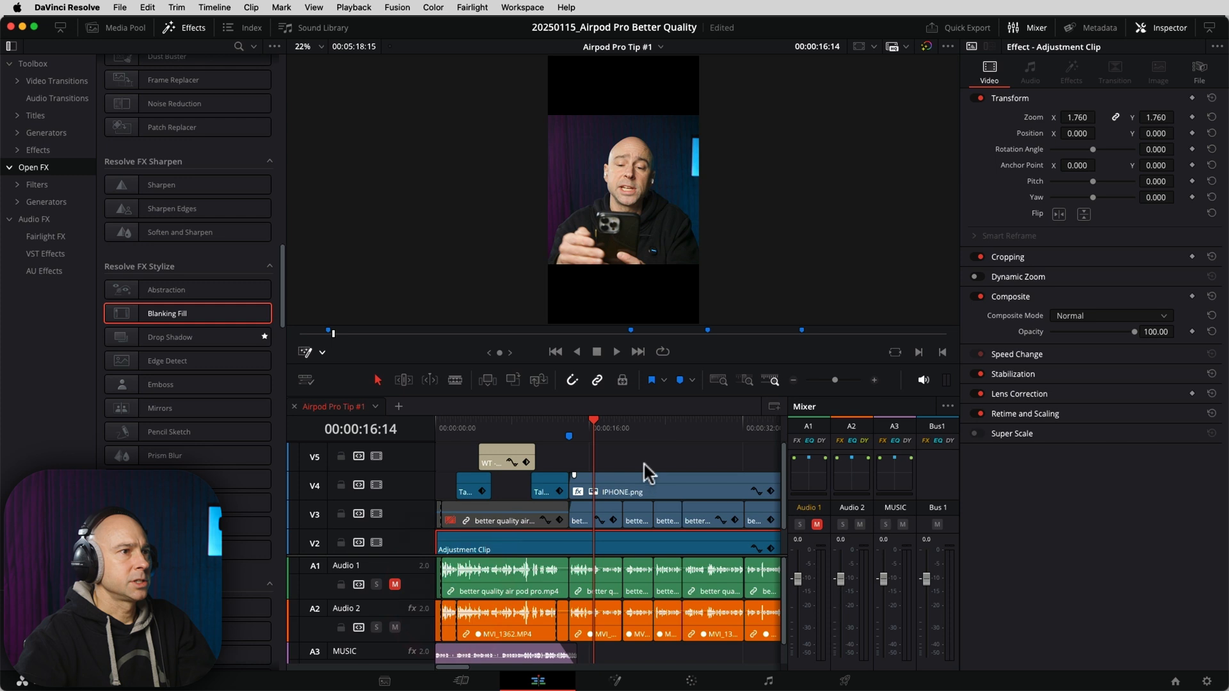
Hide the Mixer and the effects library to make room for the timeline.
scroll(643, 462, right, 3)
click(551, 464)
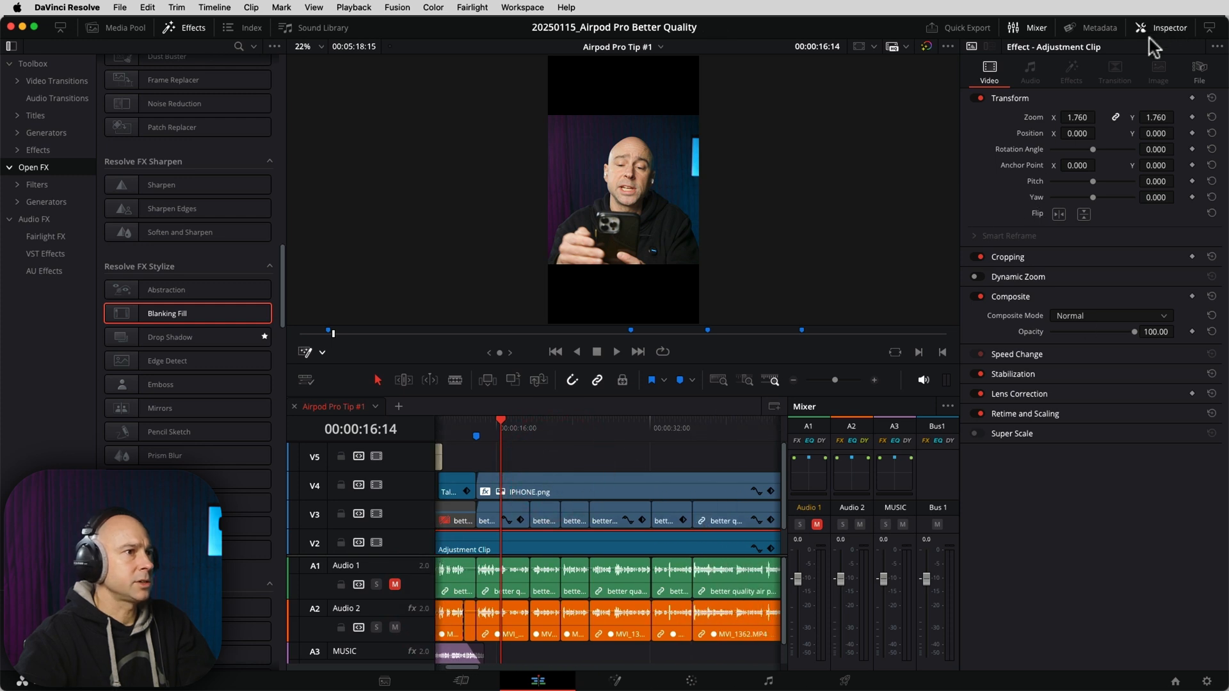
click(1028, 28)
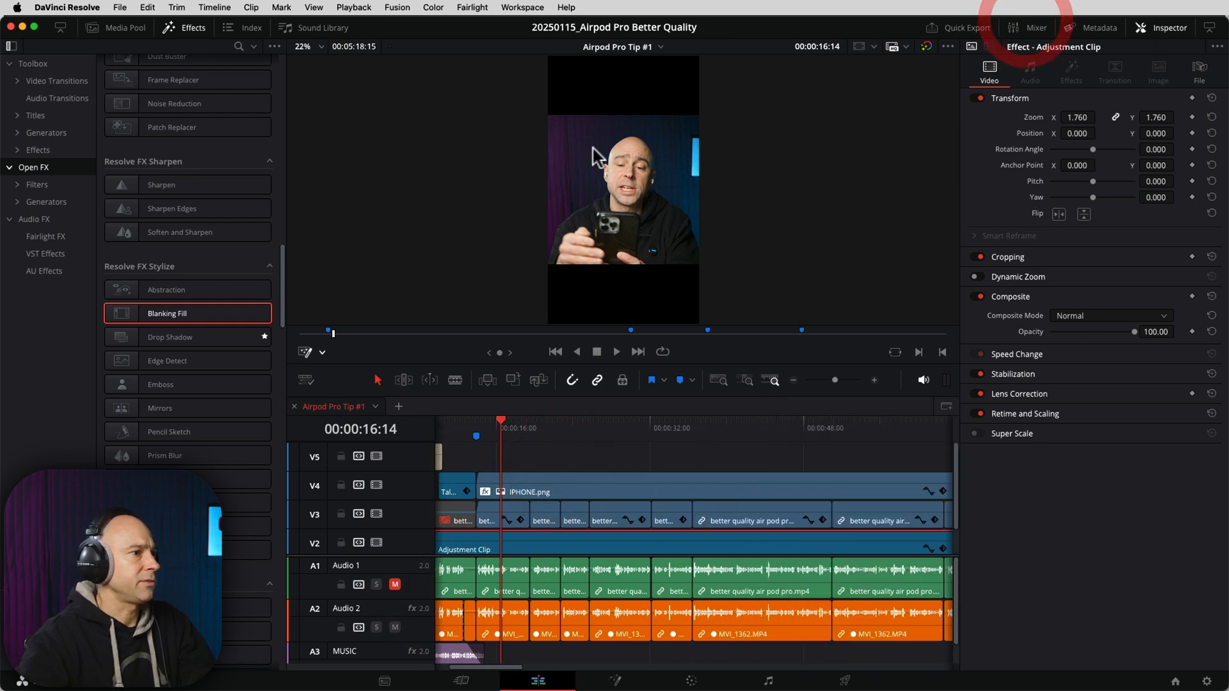
click(204, 28)
Shift the IPHONE.png overlay and the section's screen recordings right together, centring the phone frame at Position X 5.331.
click(636, 476)
scroll(494, 446, up, 2)
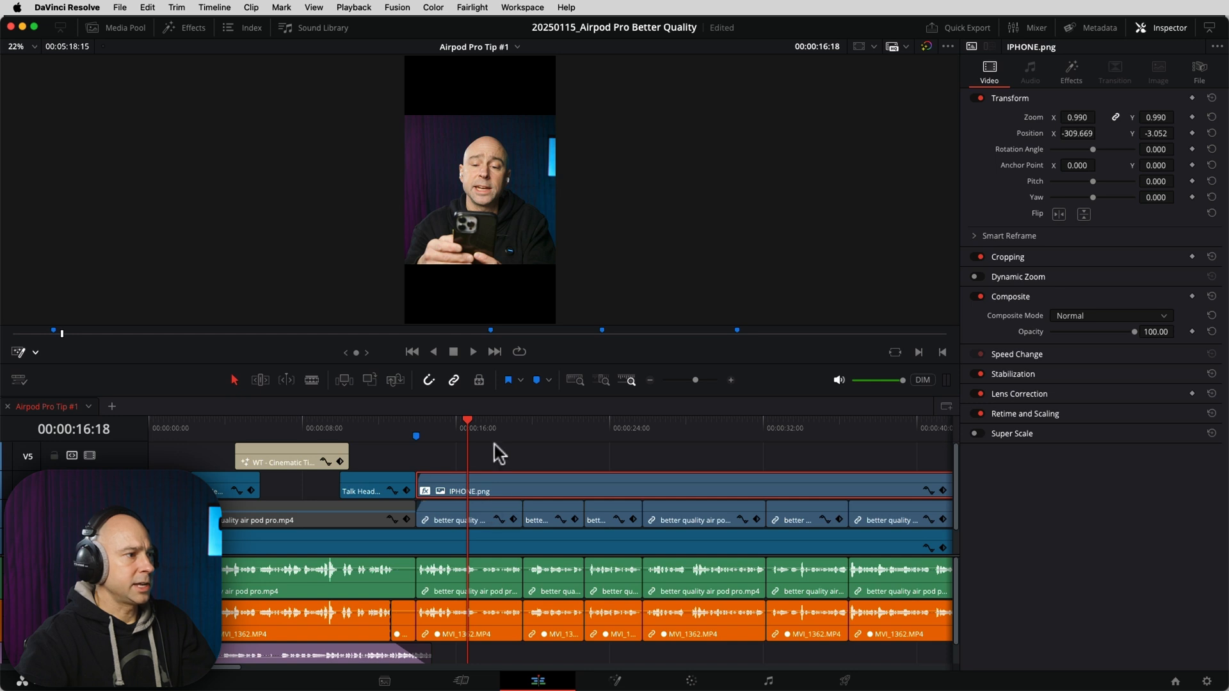
drag(485, 460, 946, 510)
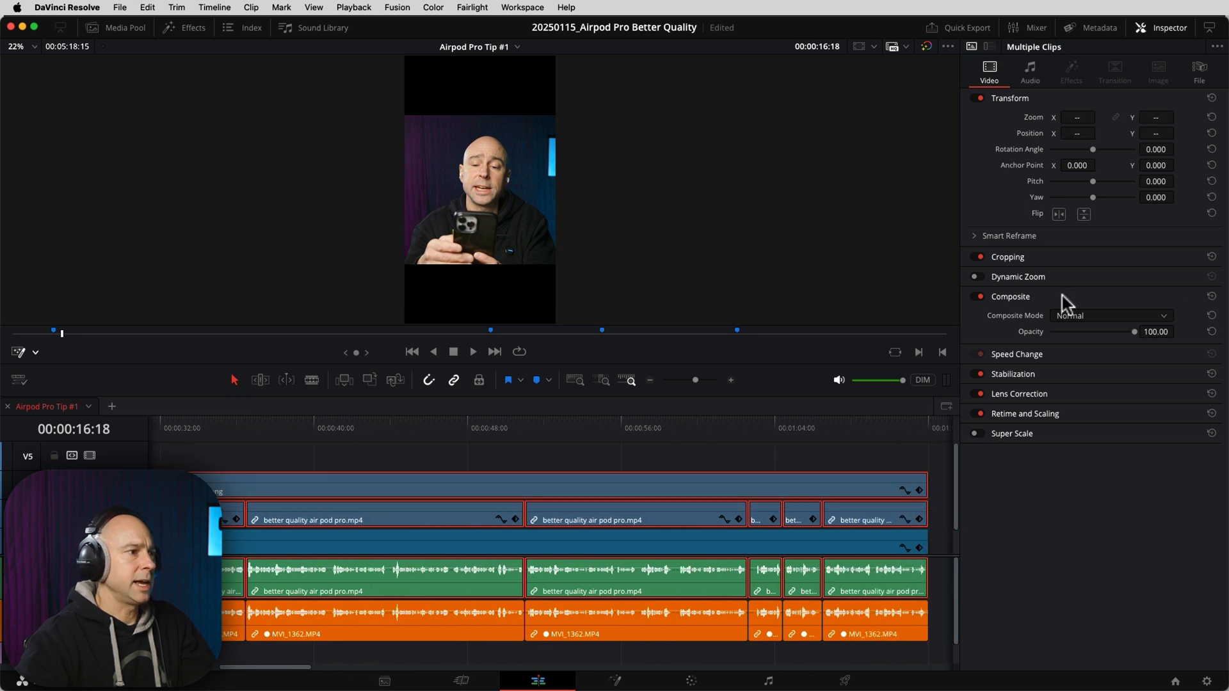
right_click(642, 484)
click(644, 480)
click(403, 447)
drag(310, 457, 674, 456)
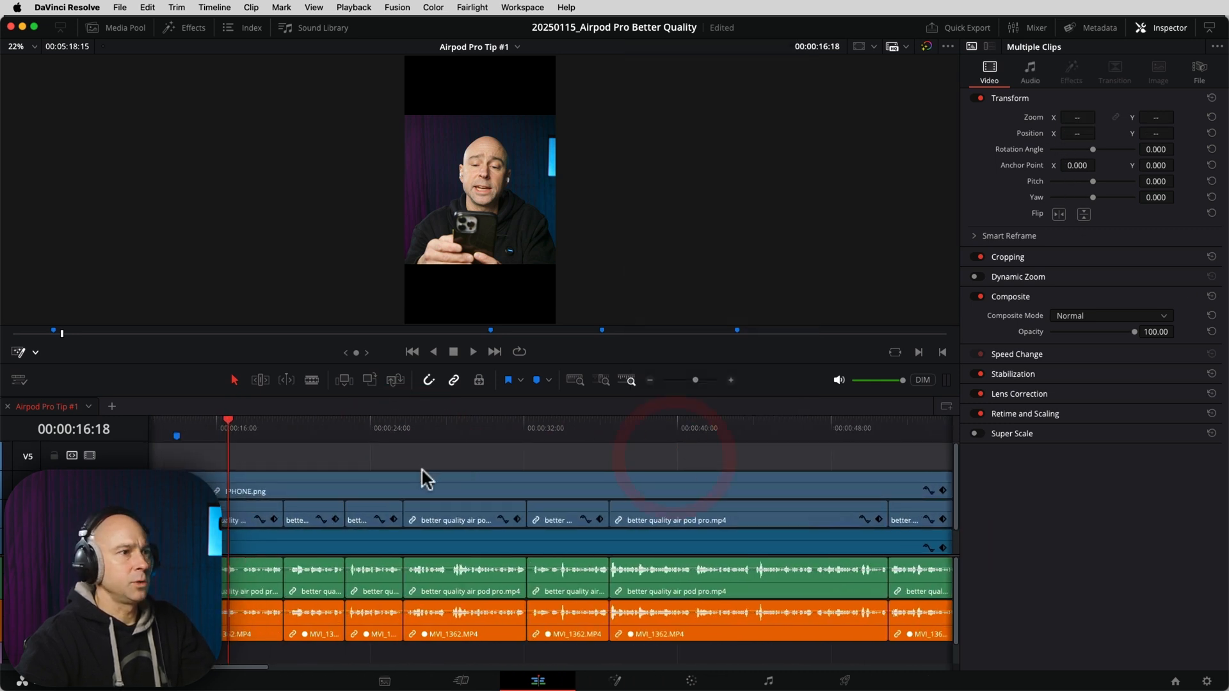
click(427, 475)
drag(1077, 133, 1173, 133)
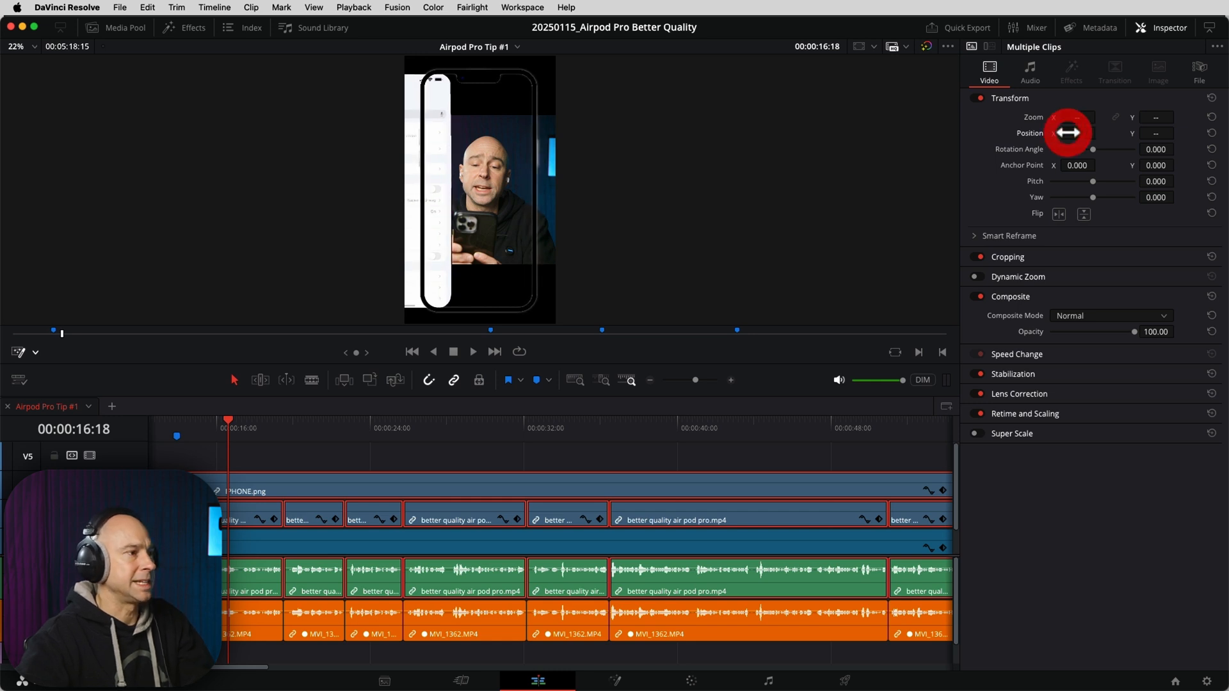
Unlink the selected overlay and screen recording clips from one another and move the playhead to 00:00:18:24.
right_click(386, 481)
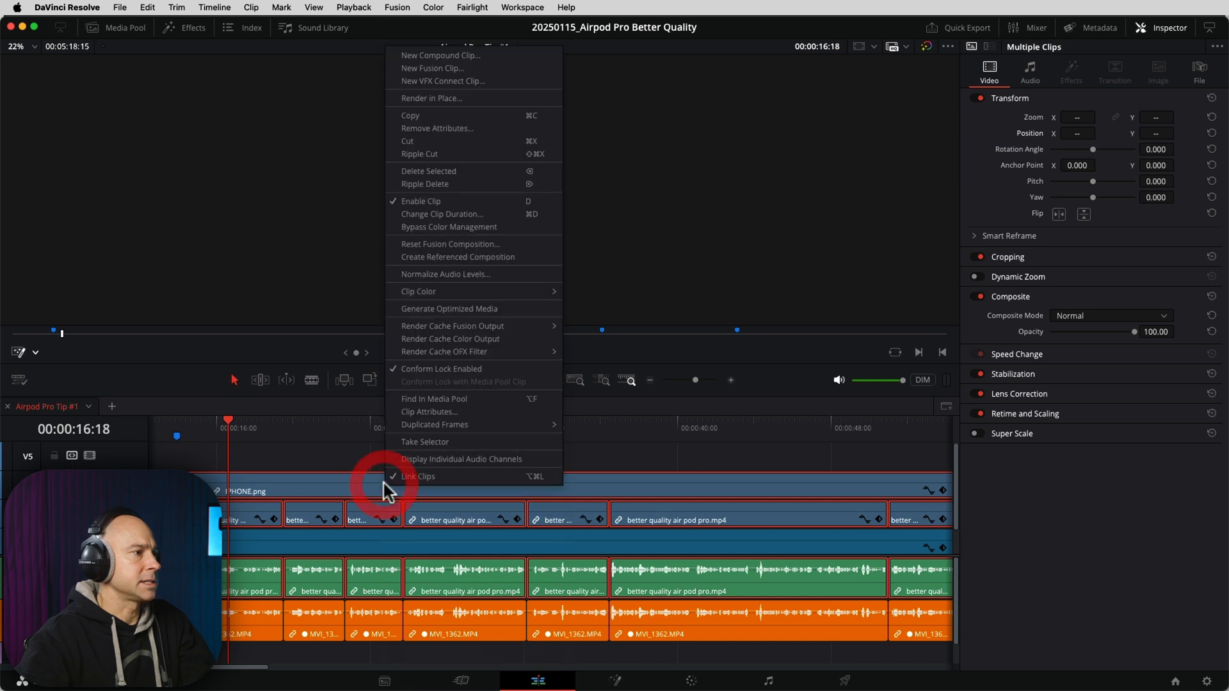
click(426, 477)
click(271, 440)
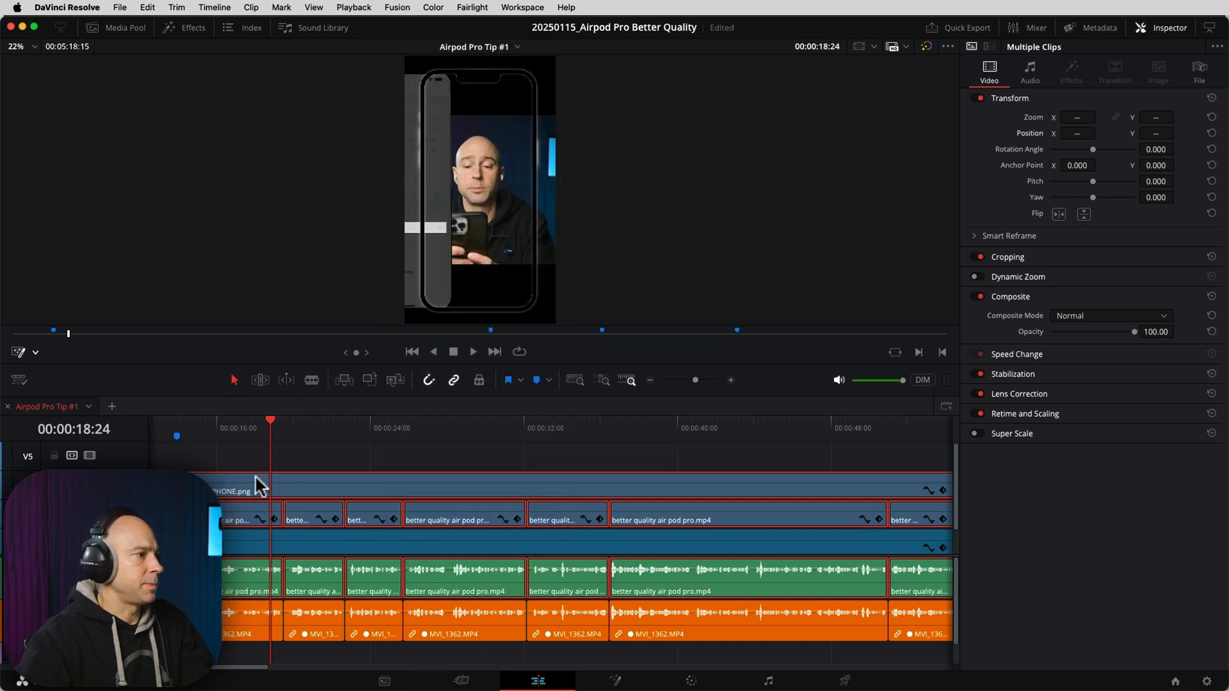
Set Position X to -9.773 for all of the section's screen recording clips on V3 so they sit inside the phone frame.
click(242, 511)
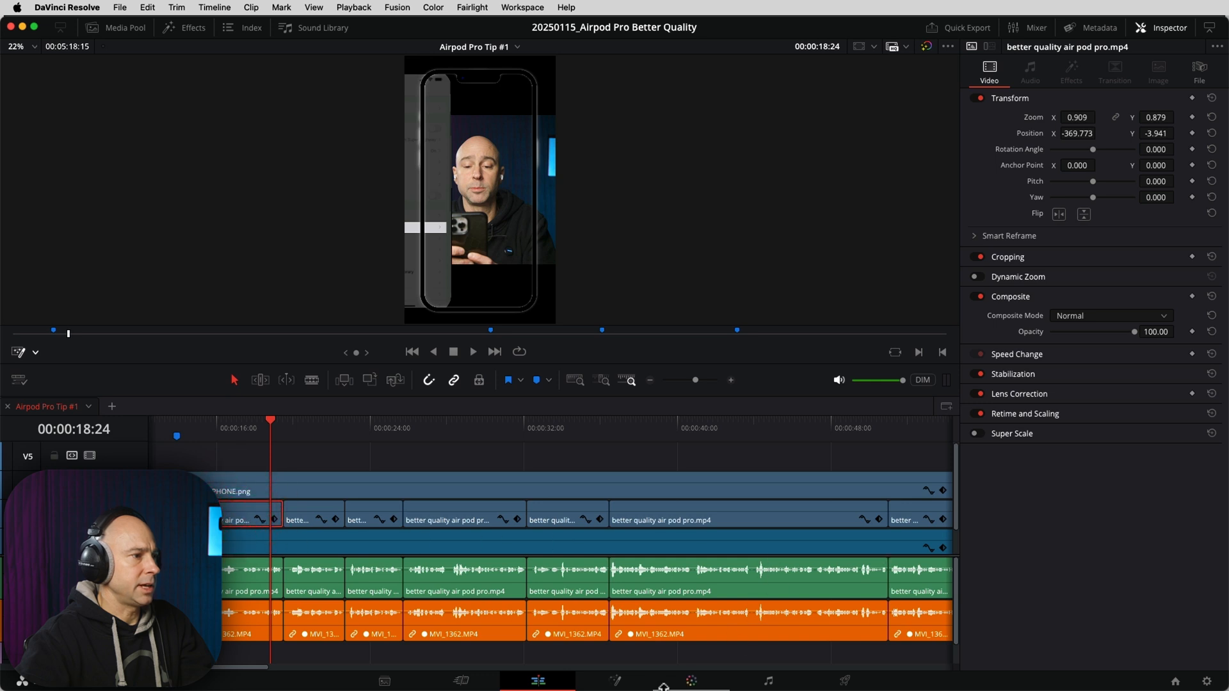
drag(233, 666, 290, 670)
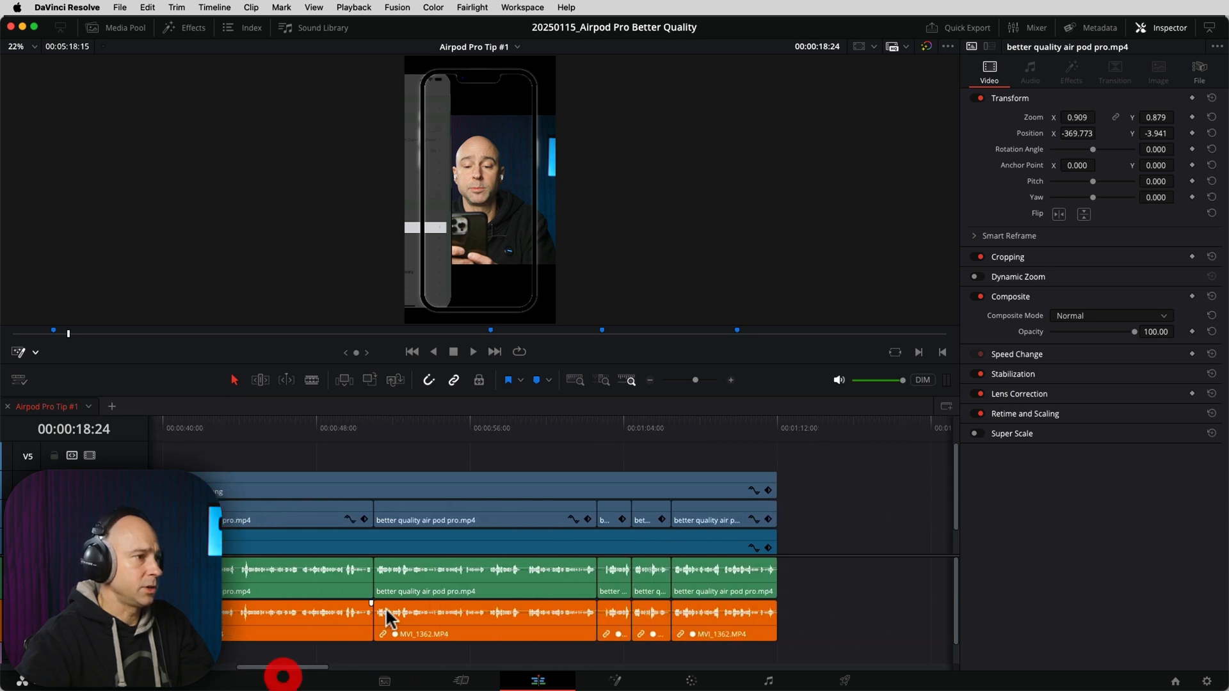
shift+click(715, 513)
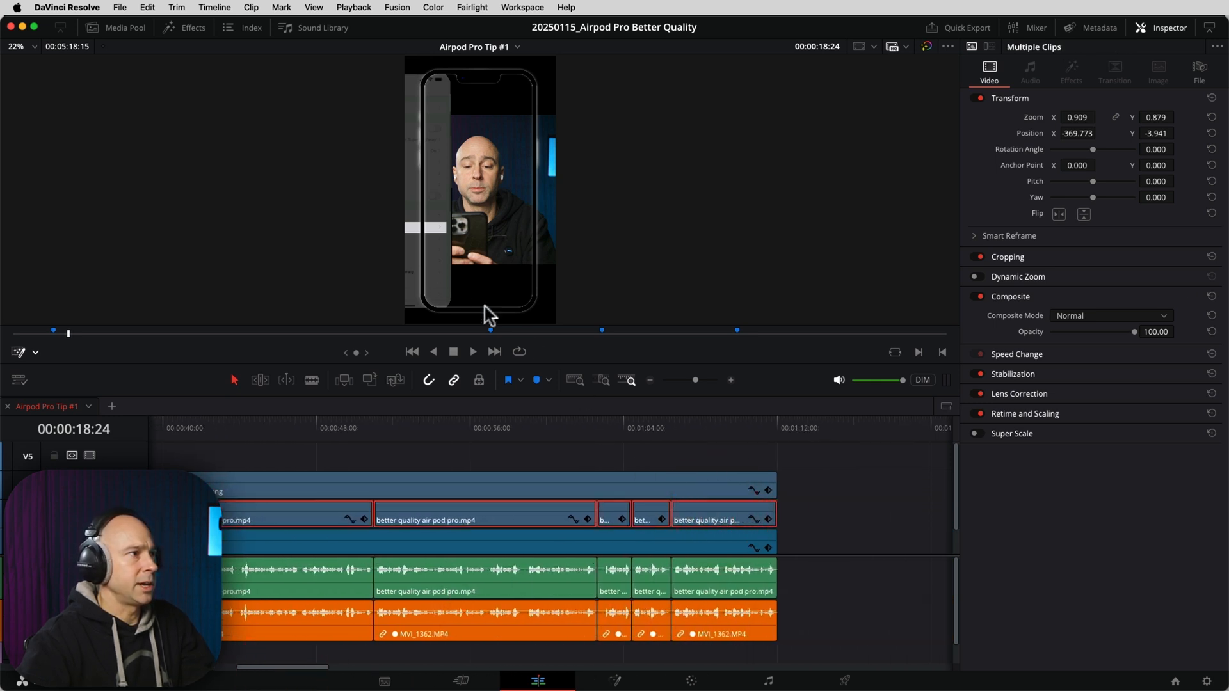
drag(1074, 135, 1096, 133)
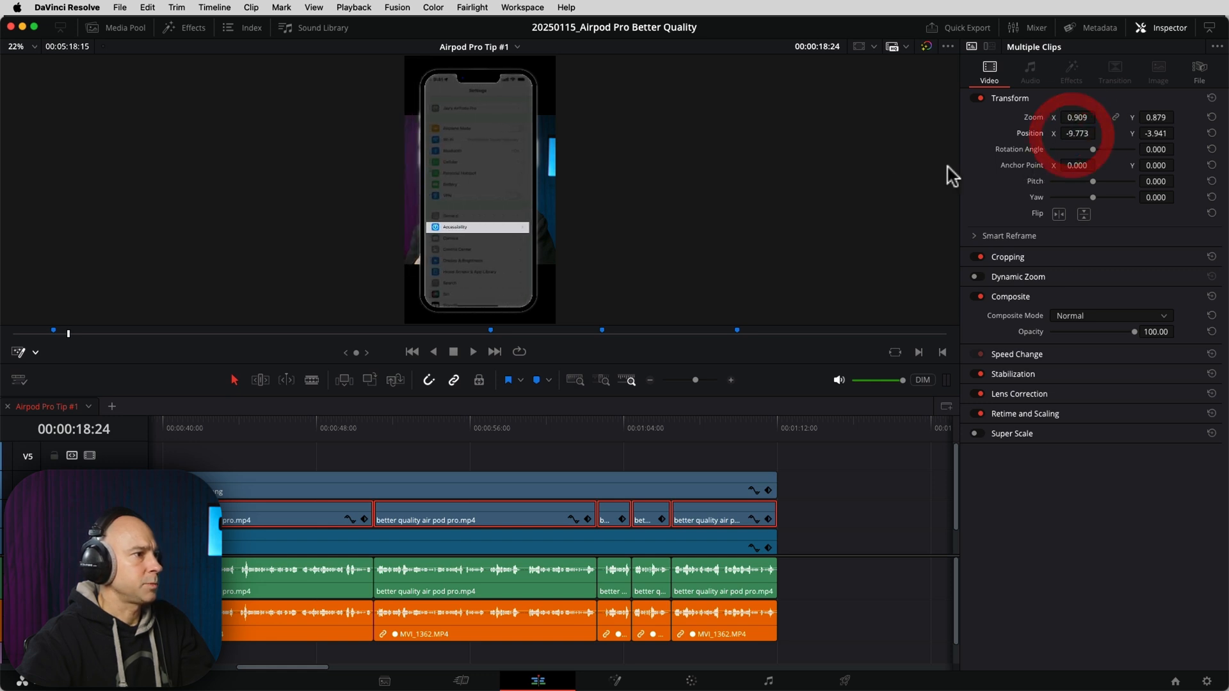
Play from just before the phone overlay and check the framing through to the end of the section.
drag(603, 362, 604, 434)
scroll(484, 111, up, 5)
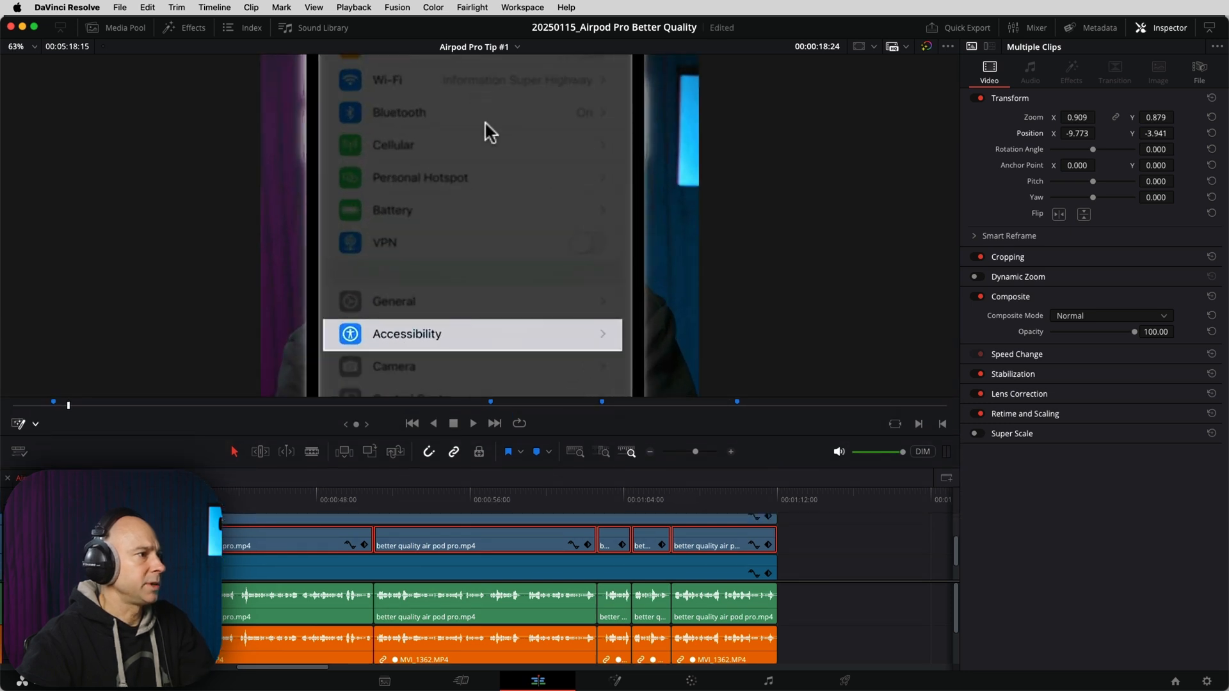
click(312, 501)
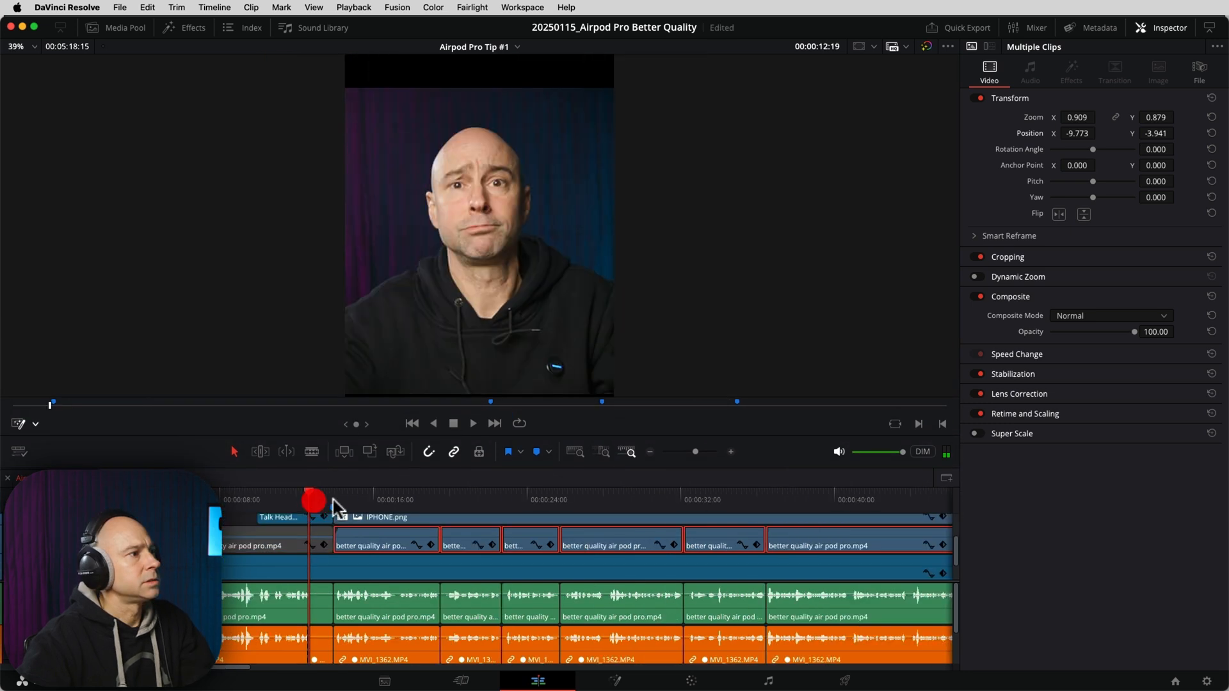
key(space)
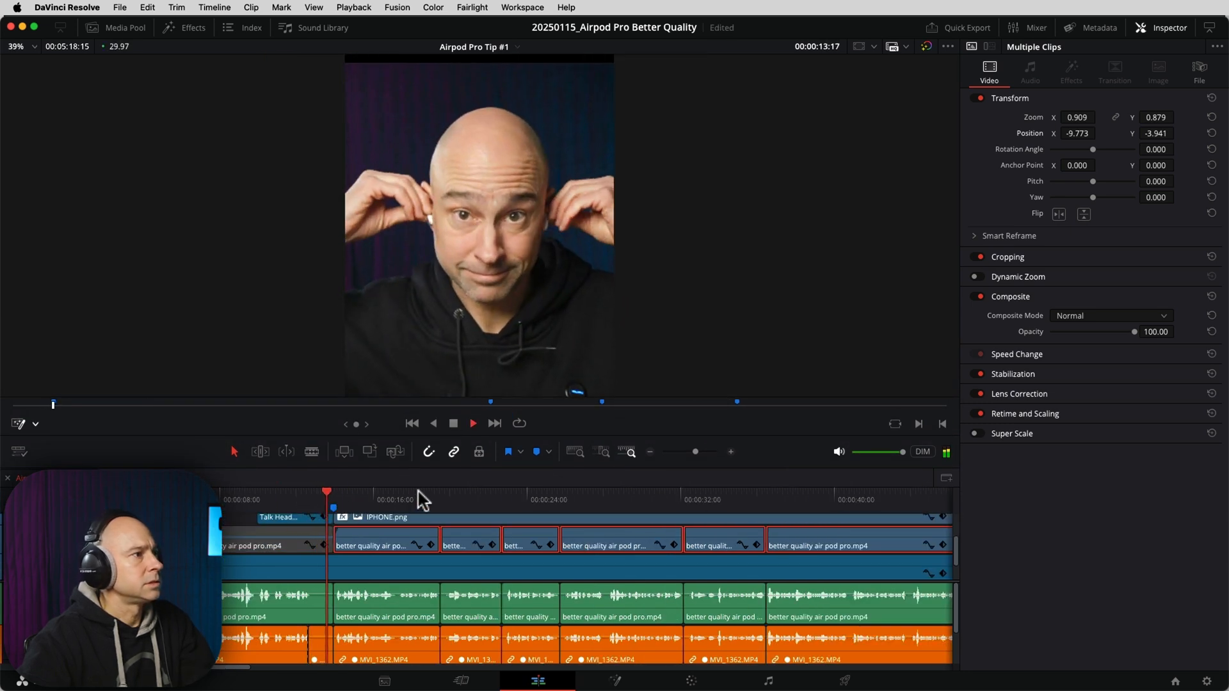
scroll(592, 252, down, 1)
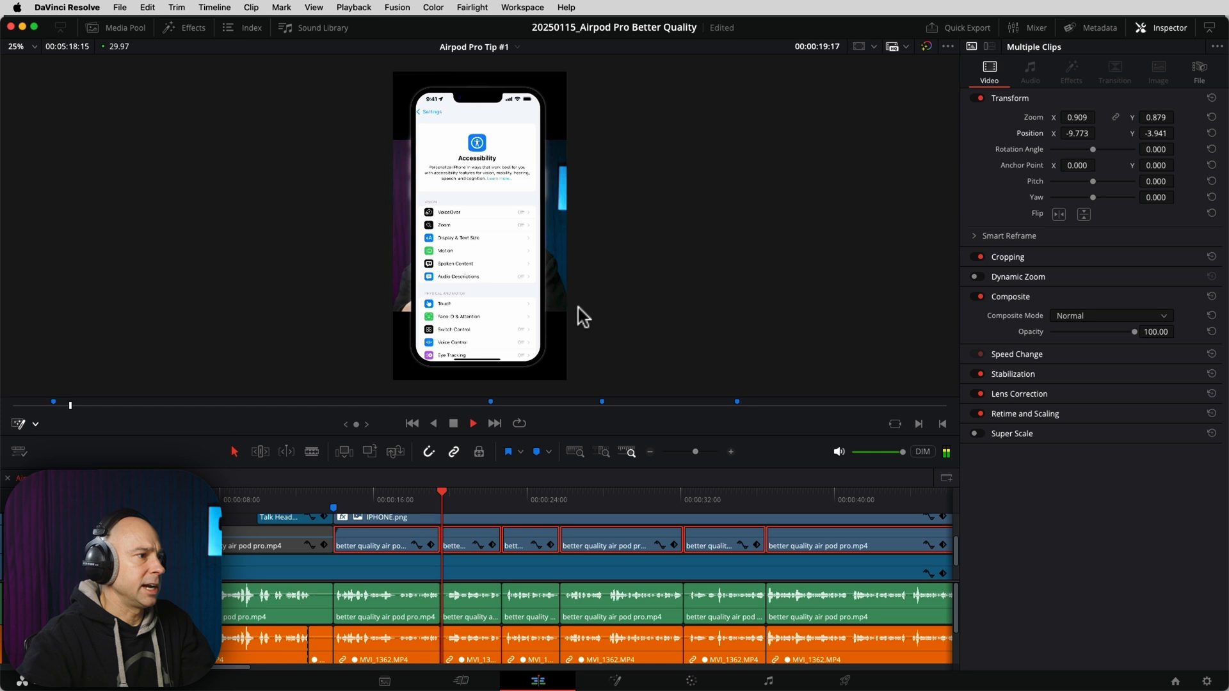
key(space)
drag(478, 506, 414, 558)
drag(429, 494, 675, 492)
key(space)
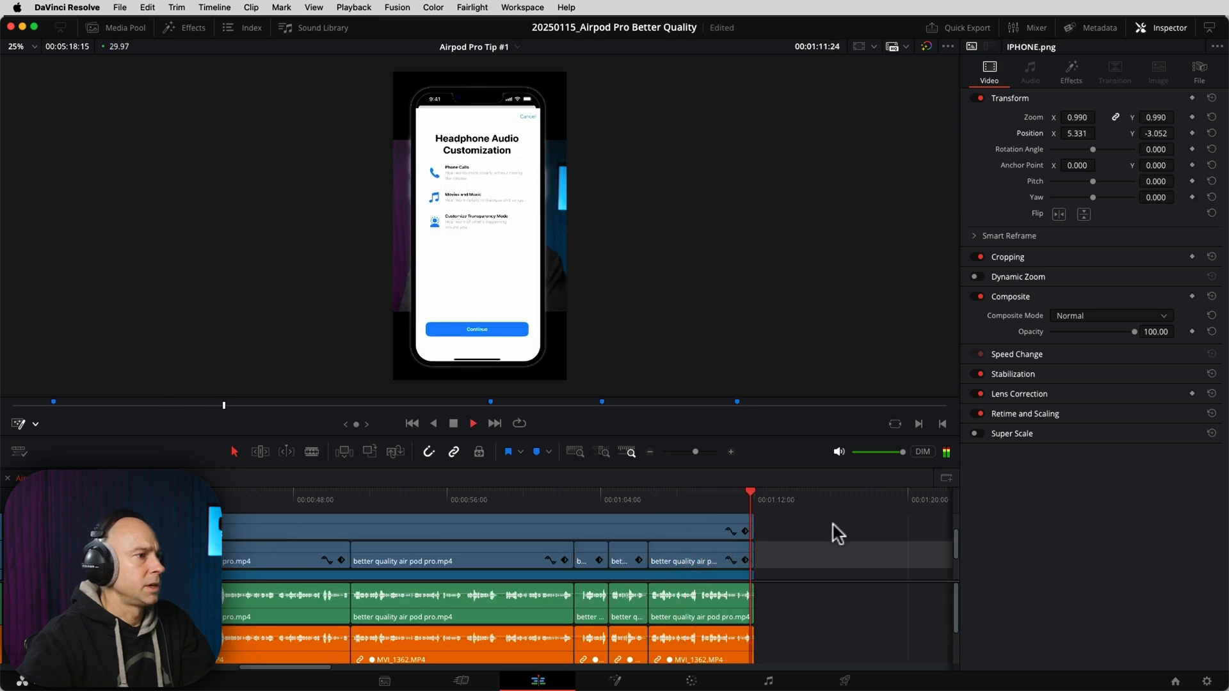
key(space)
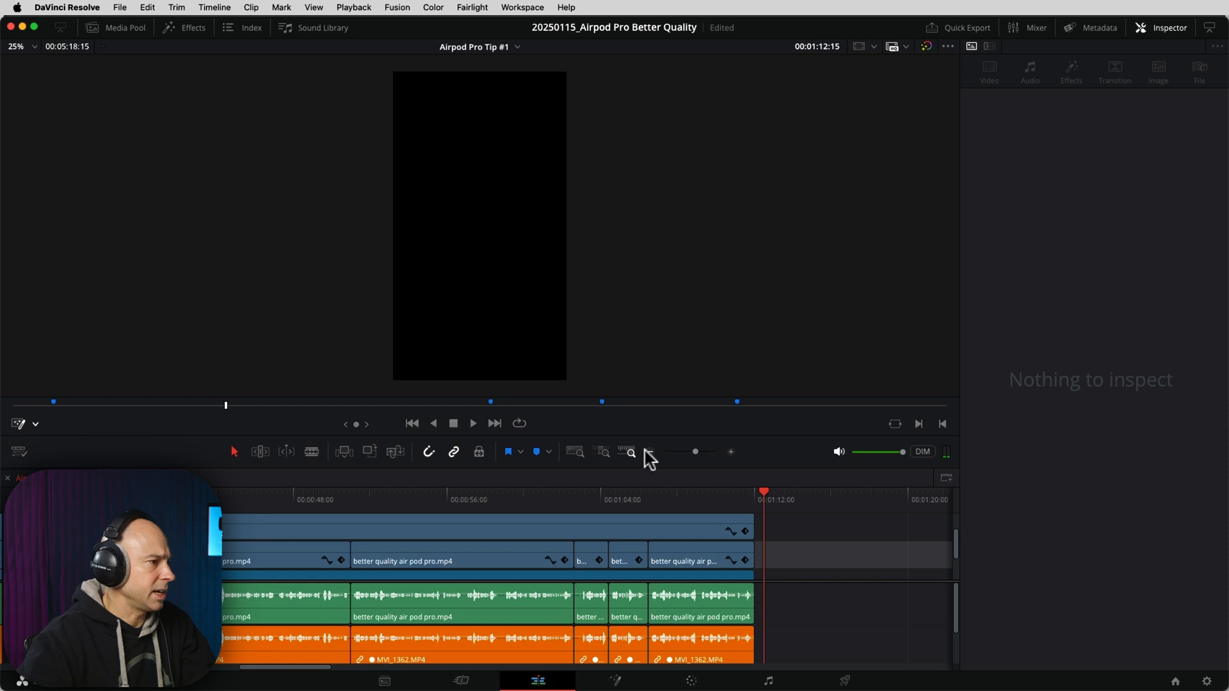
Move the playhead to the opening title at 00:00:05:25 and enlarge the timeline area to show all the video tracks.
click(646, 450)
click(646, 450)
scroll(313, 608, down, 1)
click(555, 600)
drag(348, 497, 178, 496)
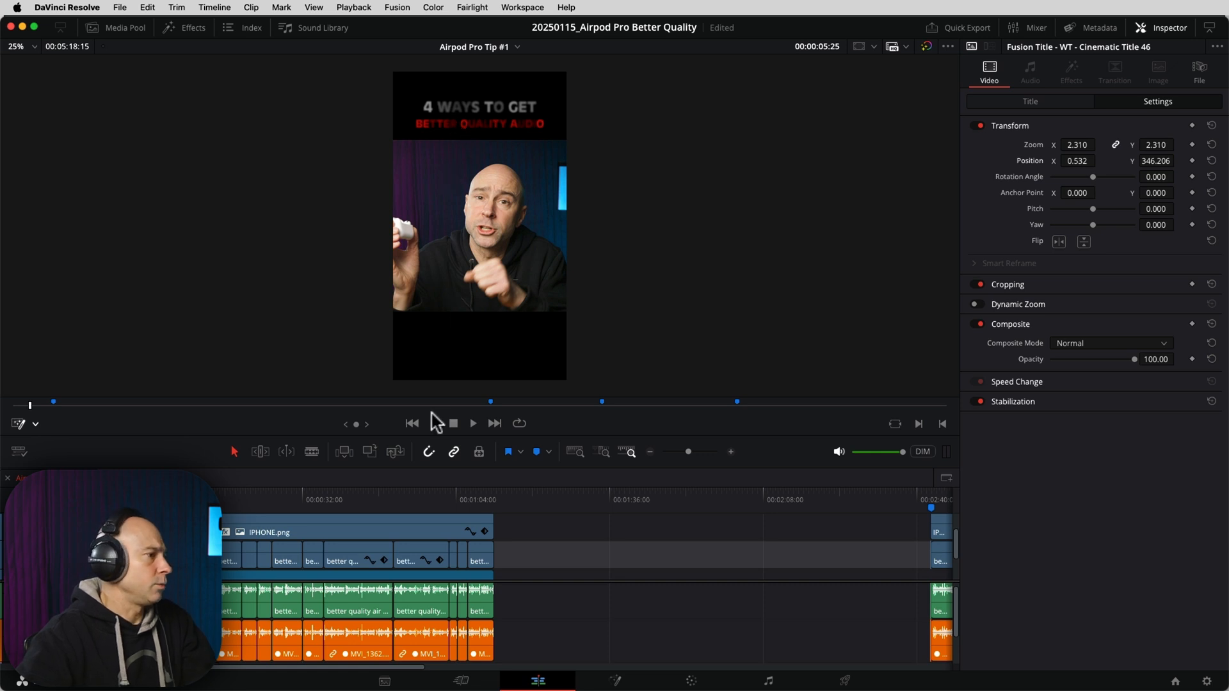
scroll(586, 546, down, 2)
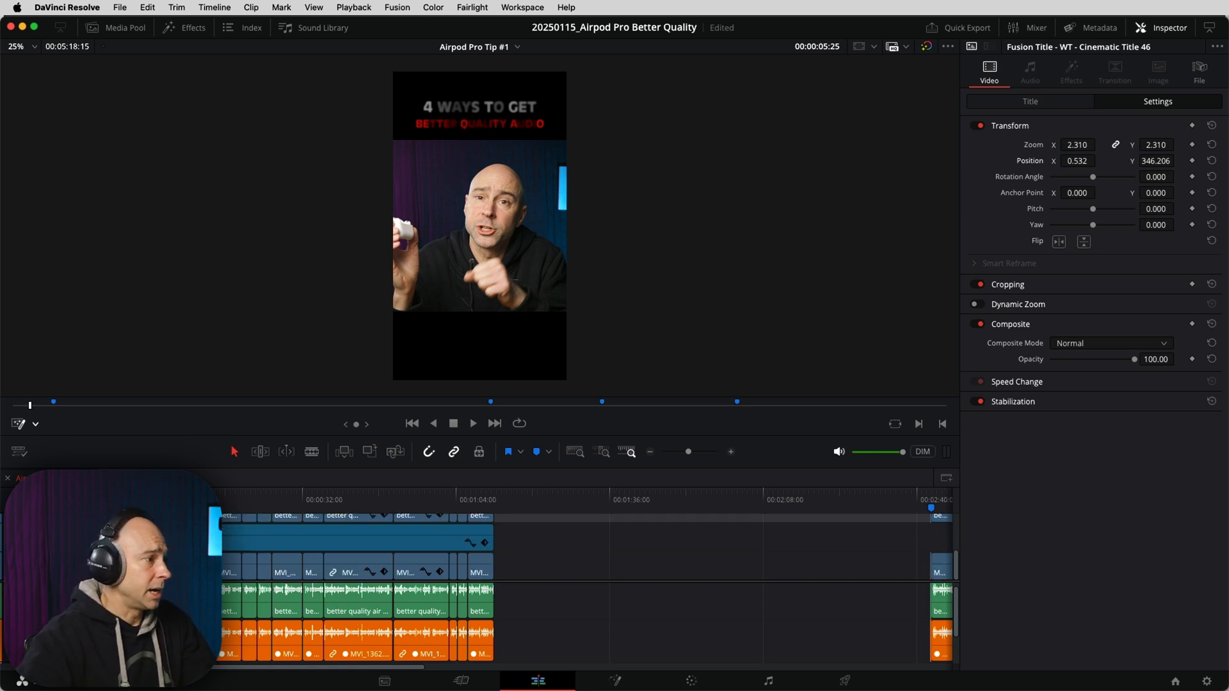
scroll(417, 567, down, 1)
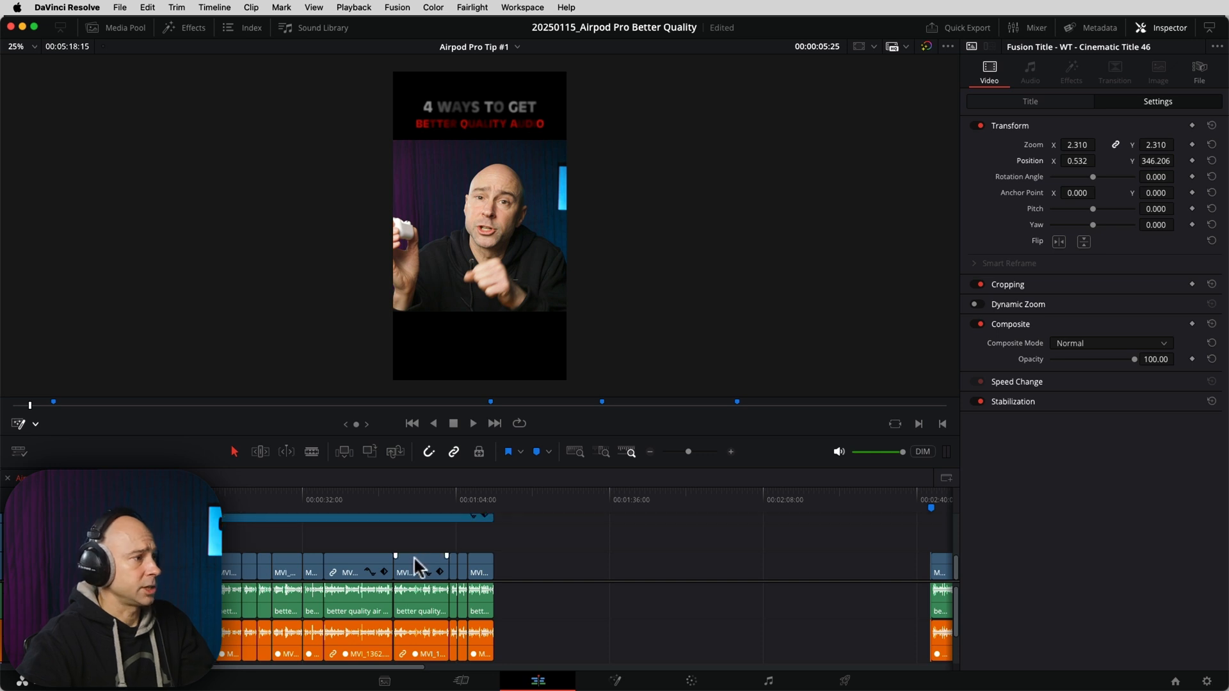
drag(555, 437, 552, 302)
drag(533, 472, 560, 578)
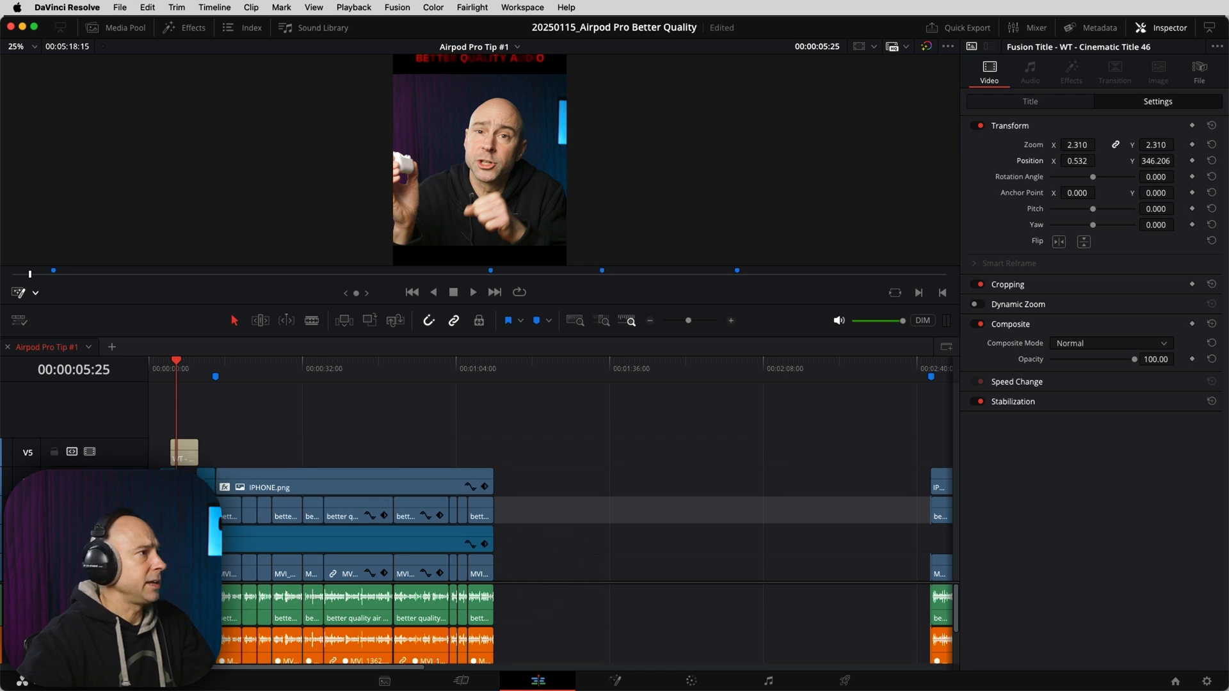
Apply the rvisual.store reel buddy effect to the Adjustment Clip on V2 and enlarge the viewer to show the whole vertical frame.
click(185, 28)
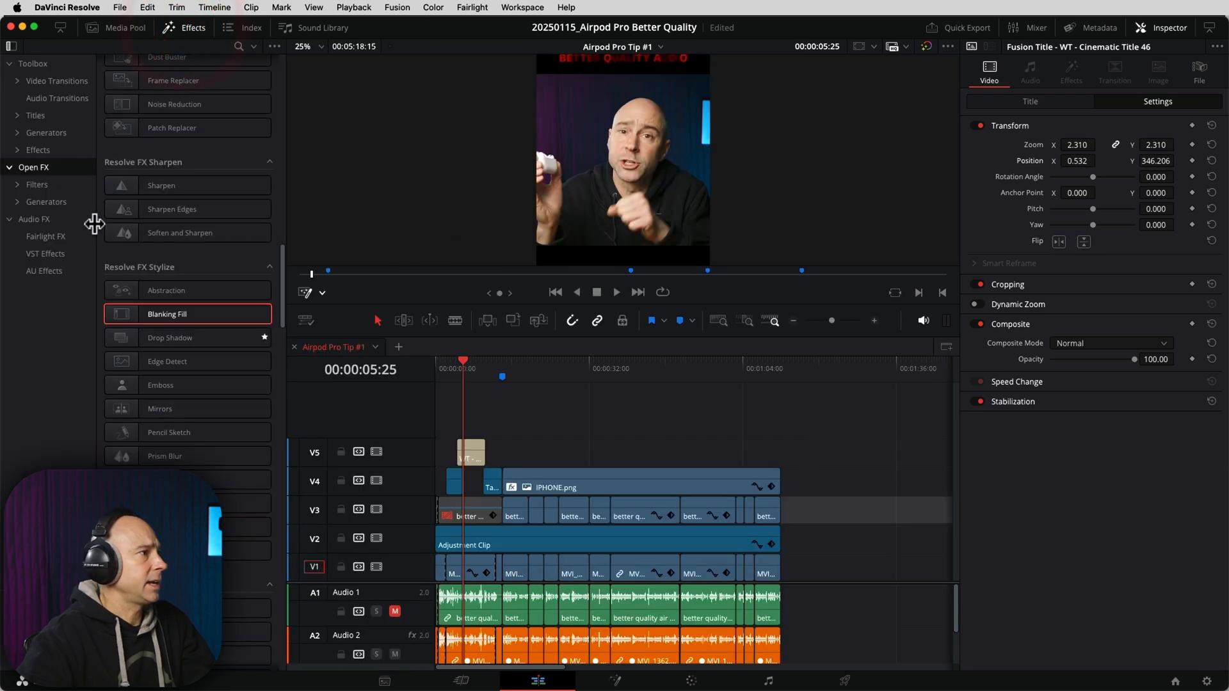
click(40, 150)
scroll(178, 325, down, 10)
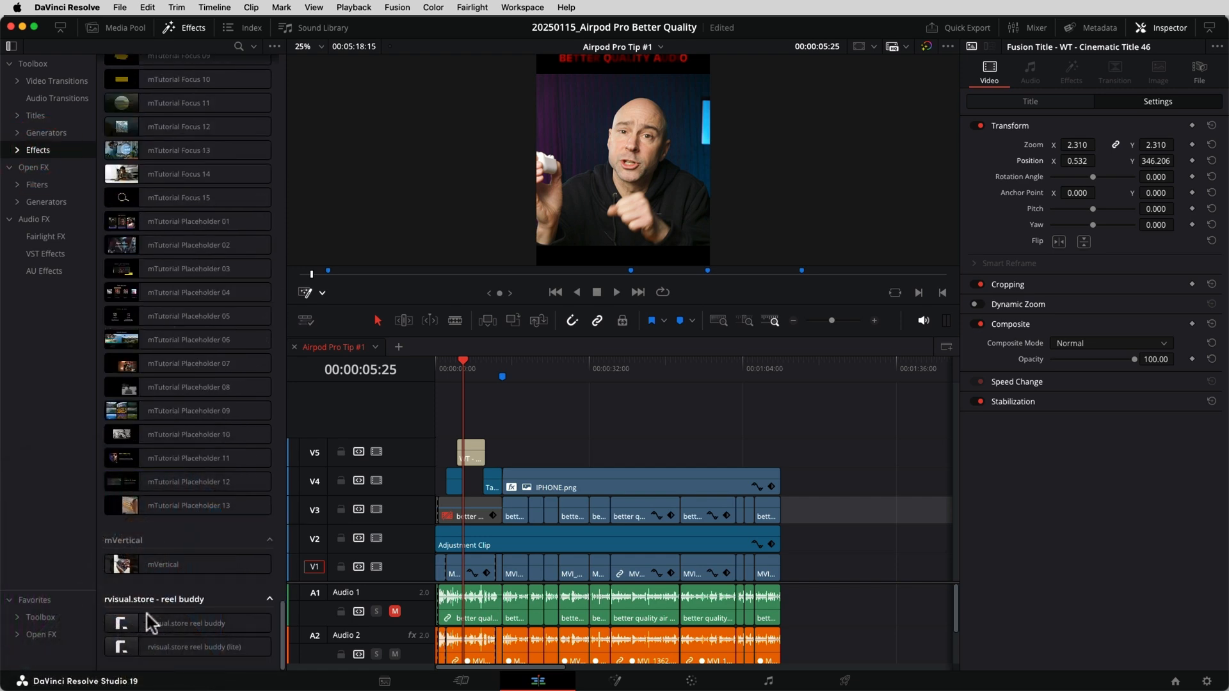
drag(149, 634, 453, 546)
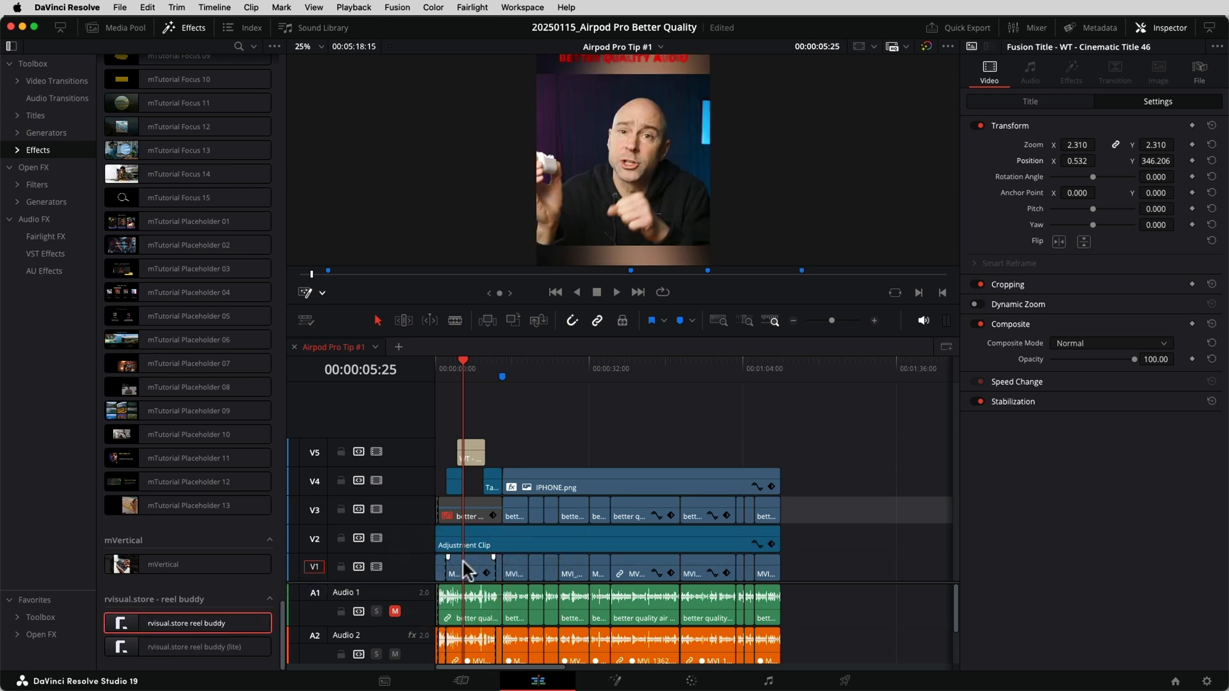
scroll(640, 148, down, 2)
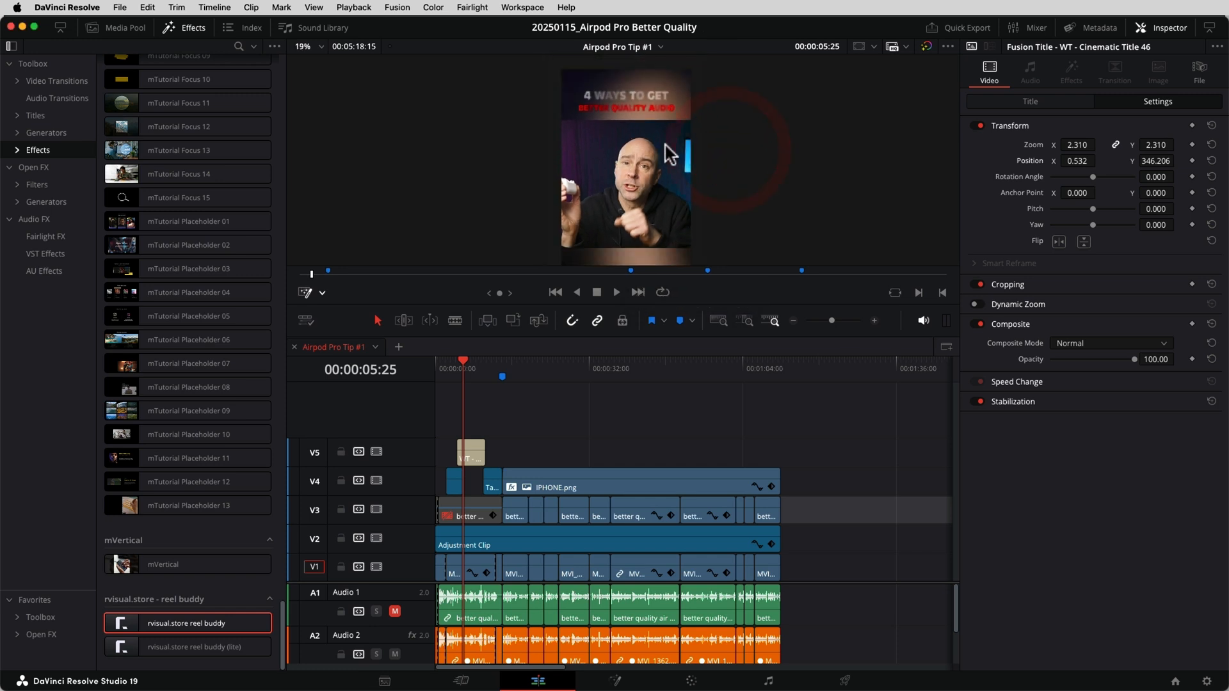
drag(683, 301, 683, 395)
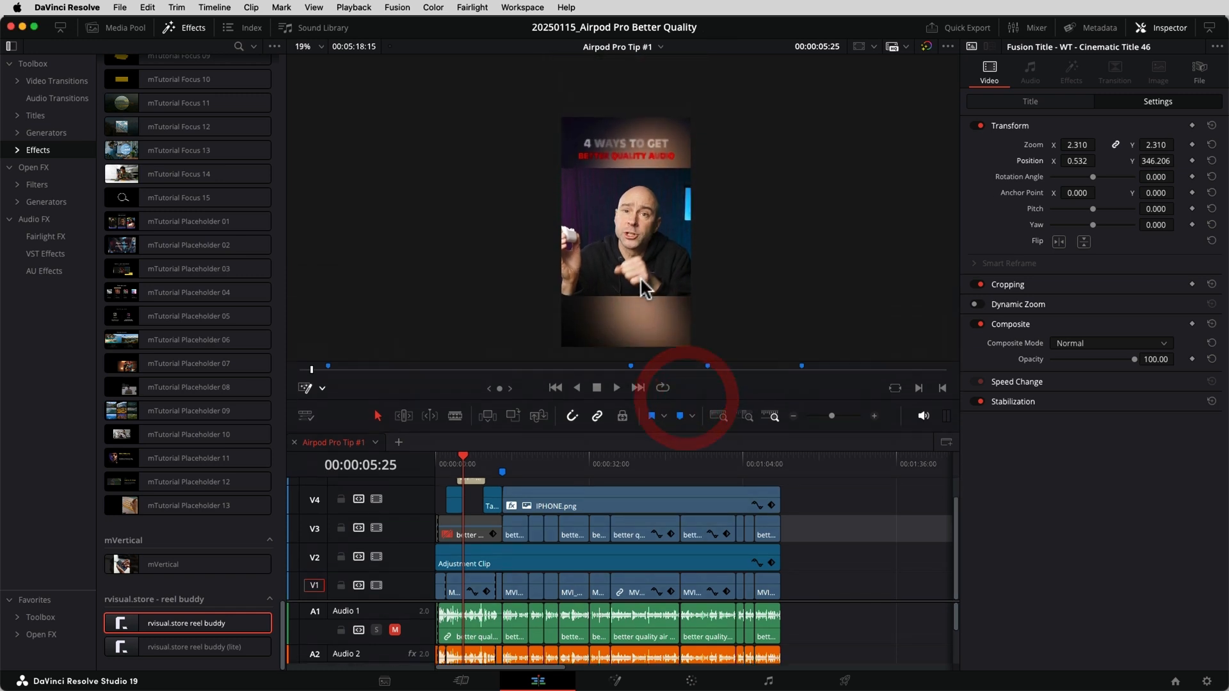
Examine the effects and transform settings of the MVI_1362.MP4 clip on V1 under the playhead.
click(473, 587)
click(1071, 71)
click(986, 71)
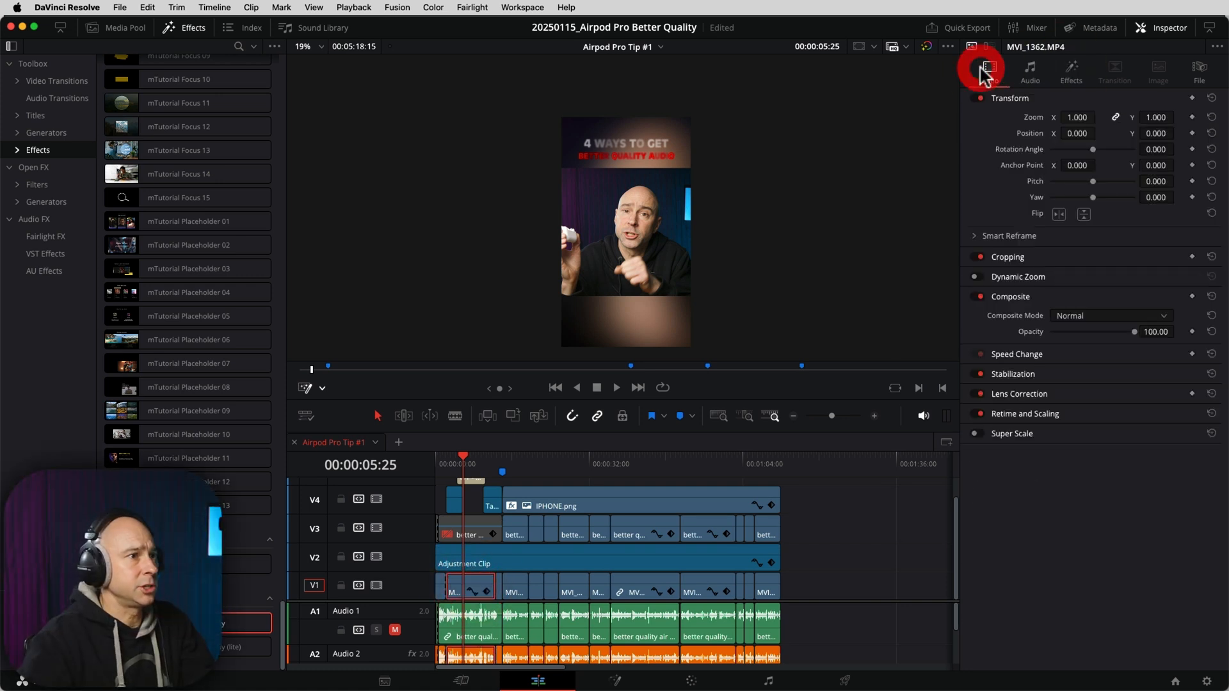
click(1071, 70)
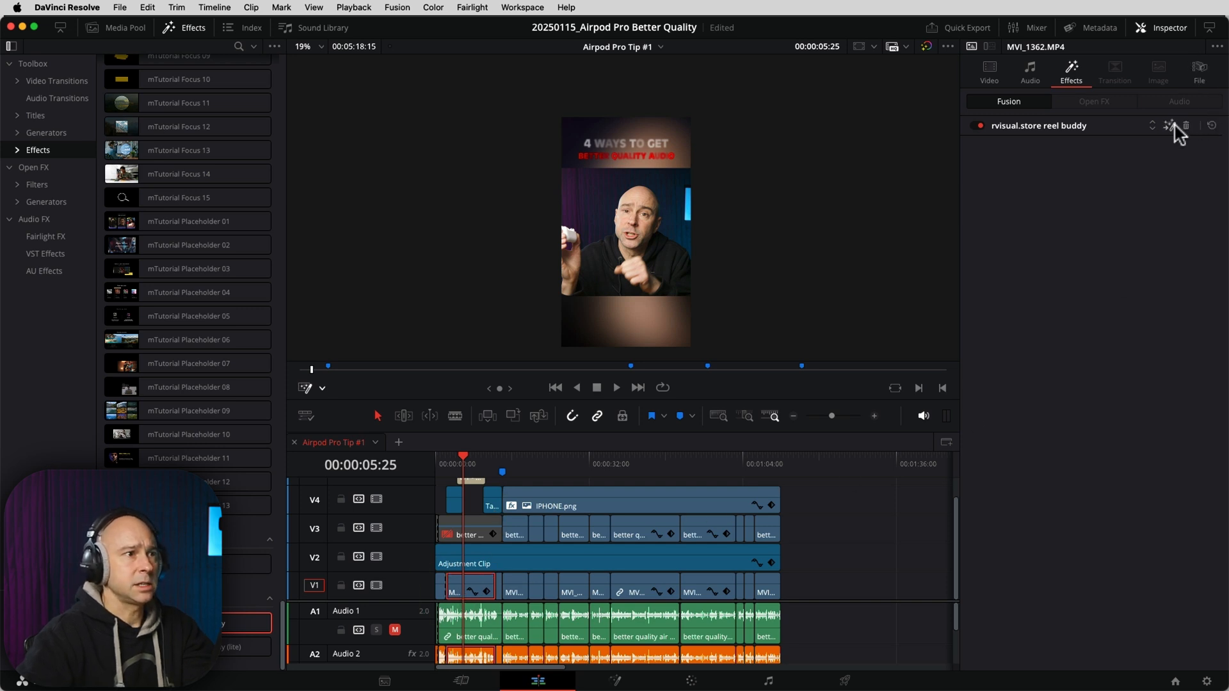
click(1200, 70)
click(989, 72)
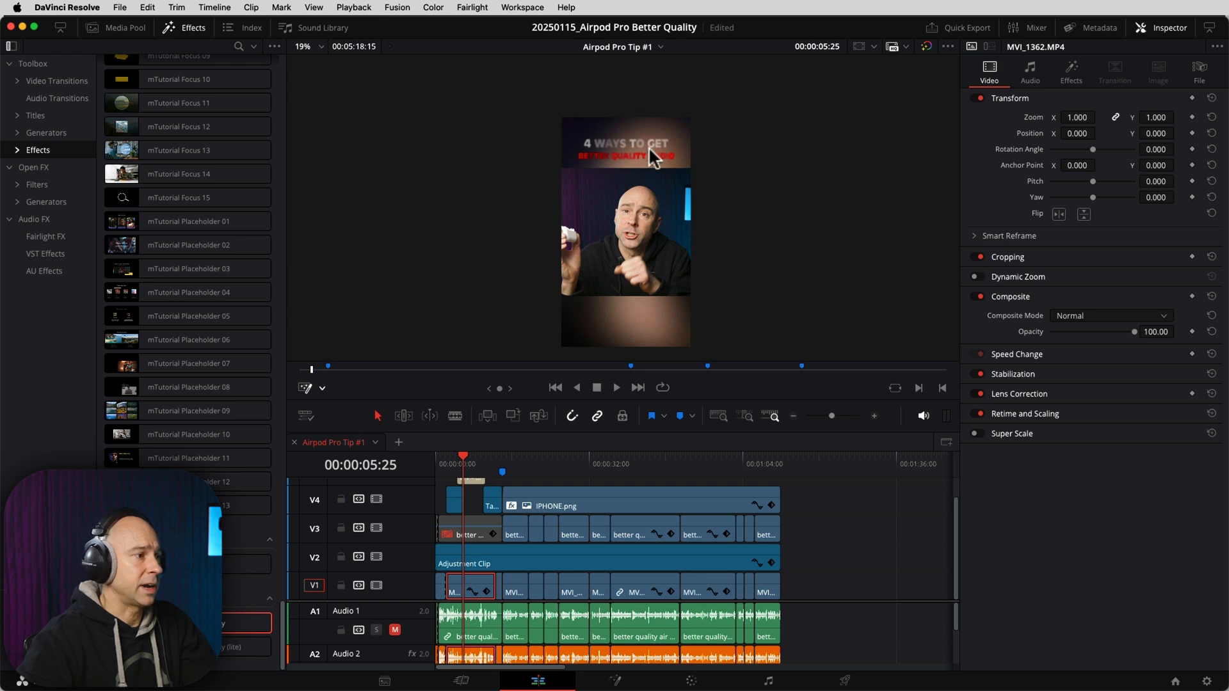
Show the generators and move the empty V2 track beneath the track holding the main MVI_1362.MP4 clips.
click(46, 133)
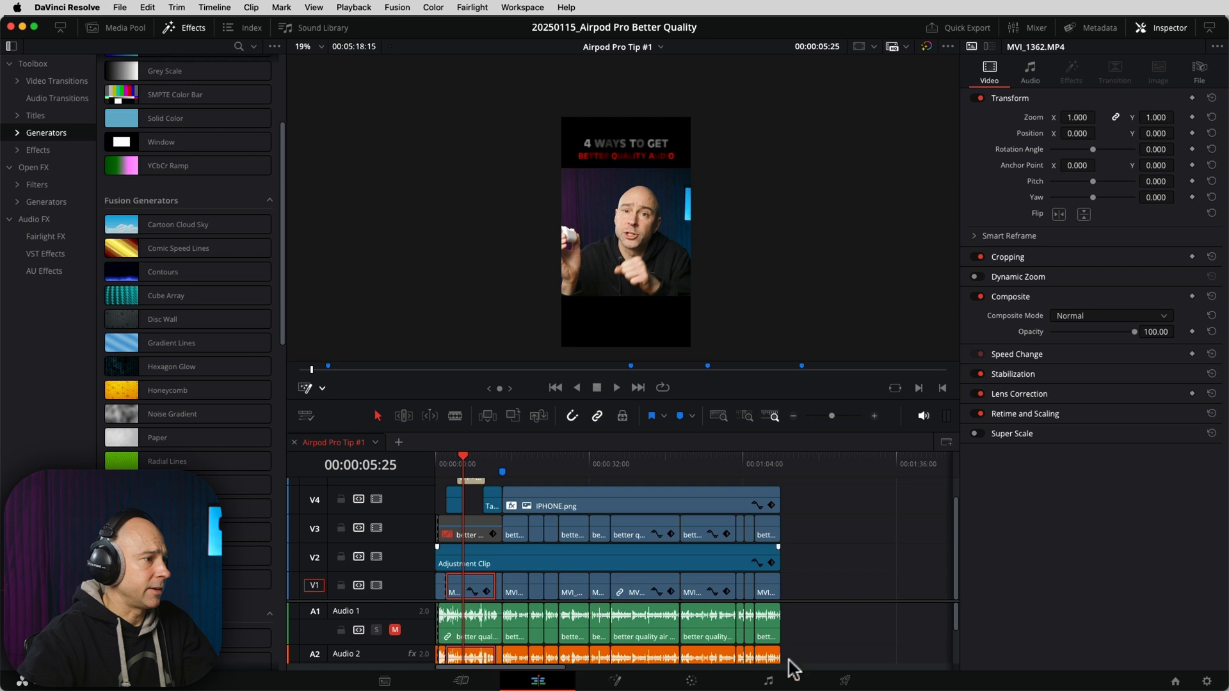
scroll(638, 554, down, 1)
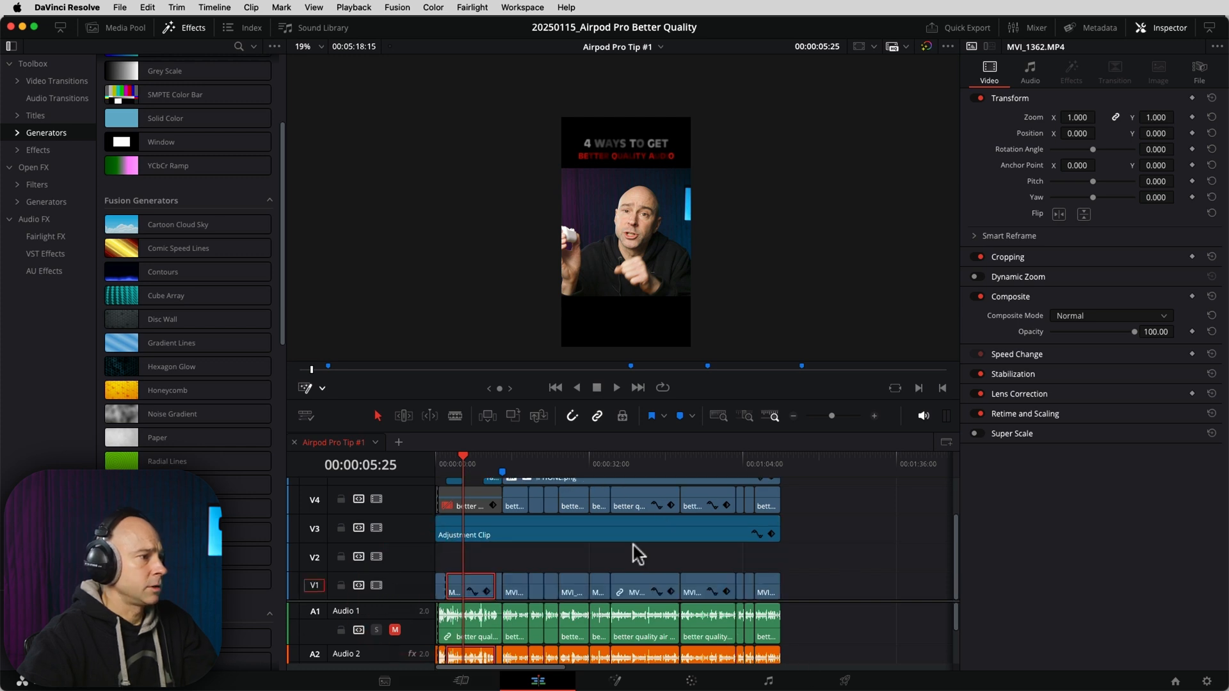
right_click(404, 568)
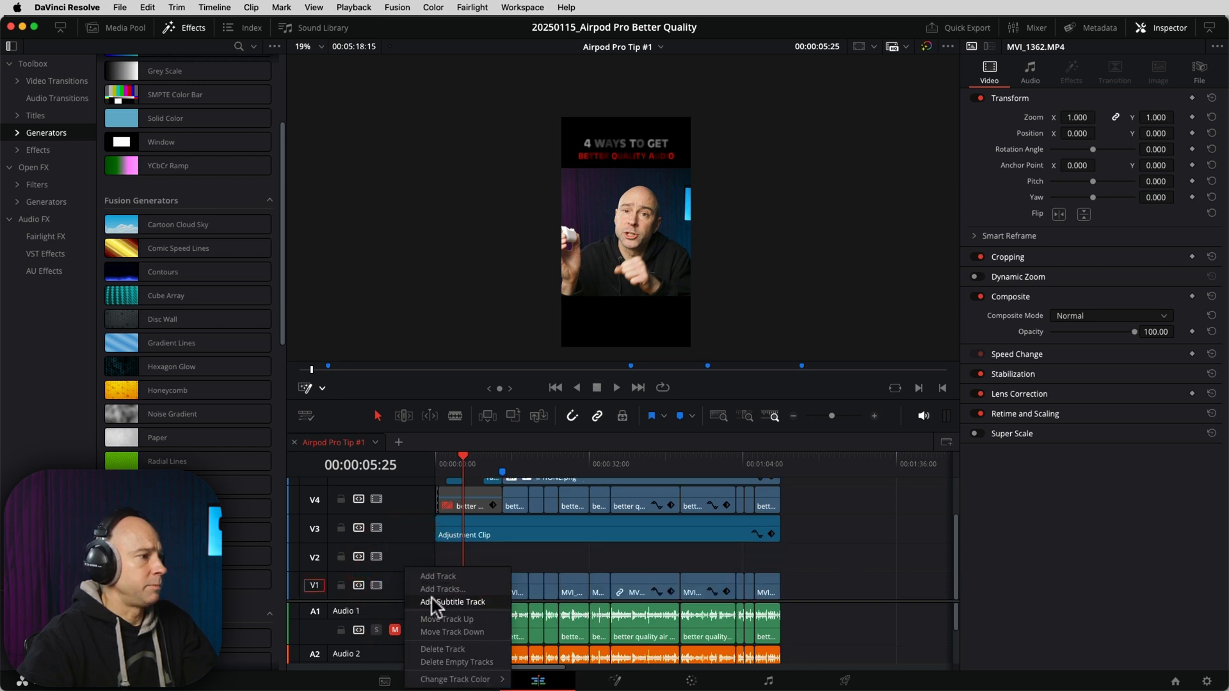
click(448, 631)
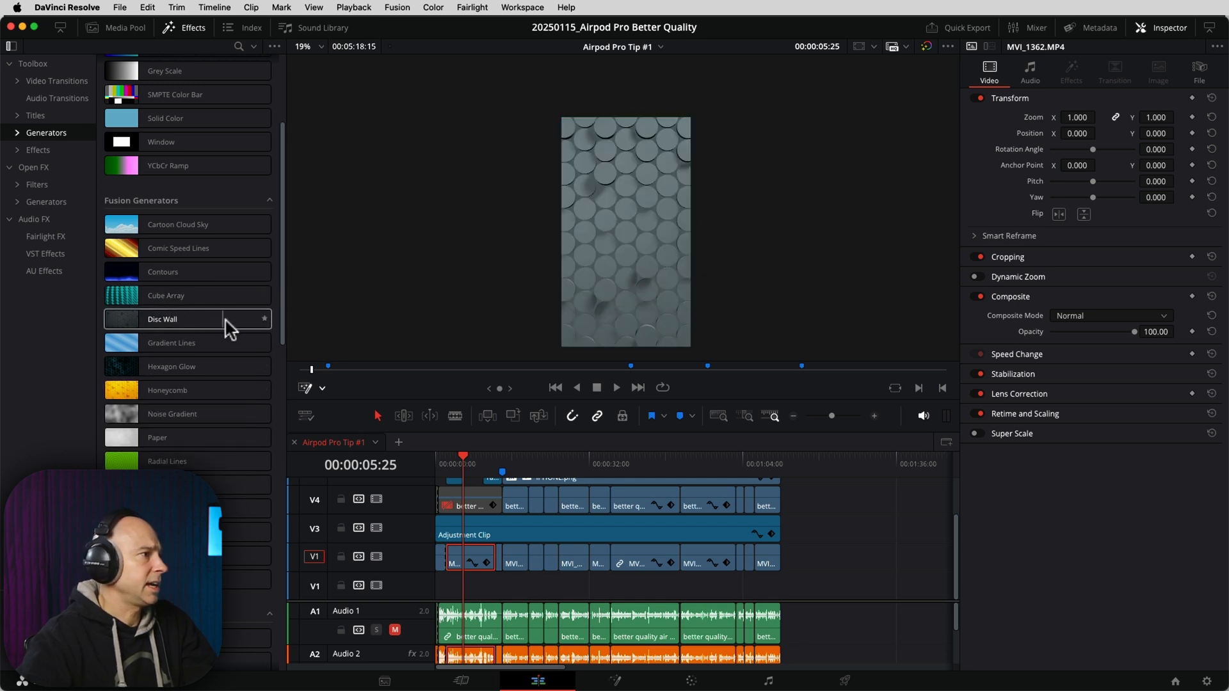
Place the Hexagon Glow generator at the start of the empty bottom video track and extend it to about 23 seconds.
scroll(157, 323, up, 3)
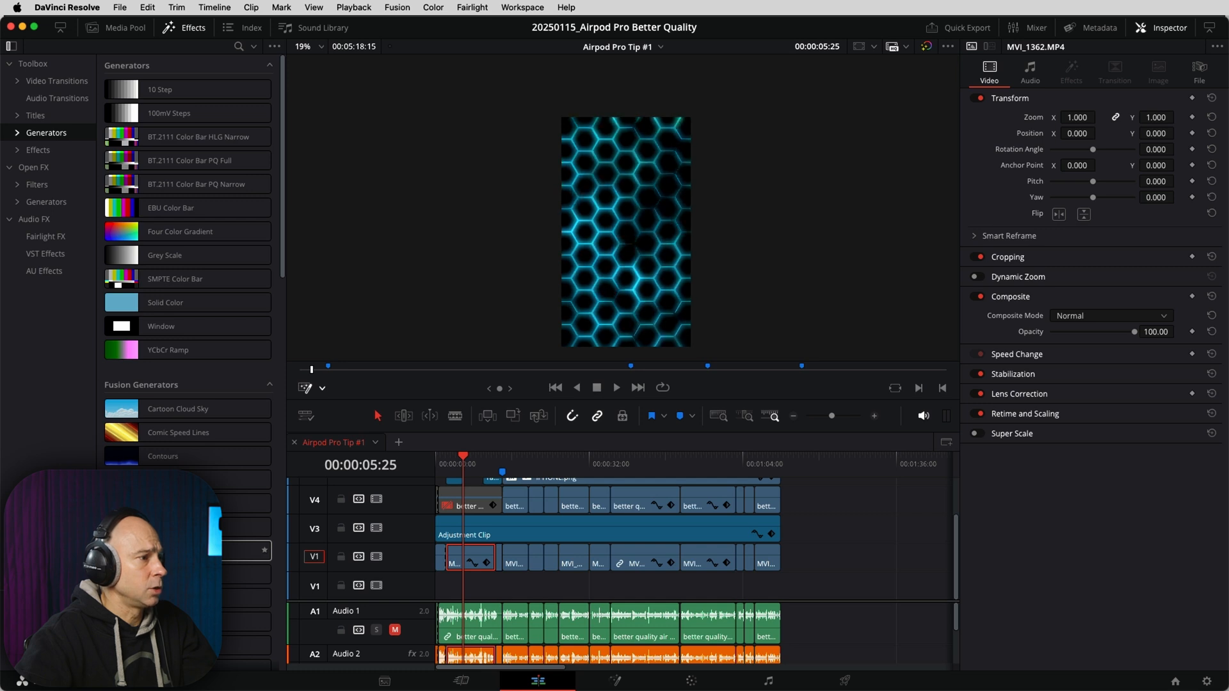
drag(185, 550, 427, 600)
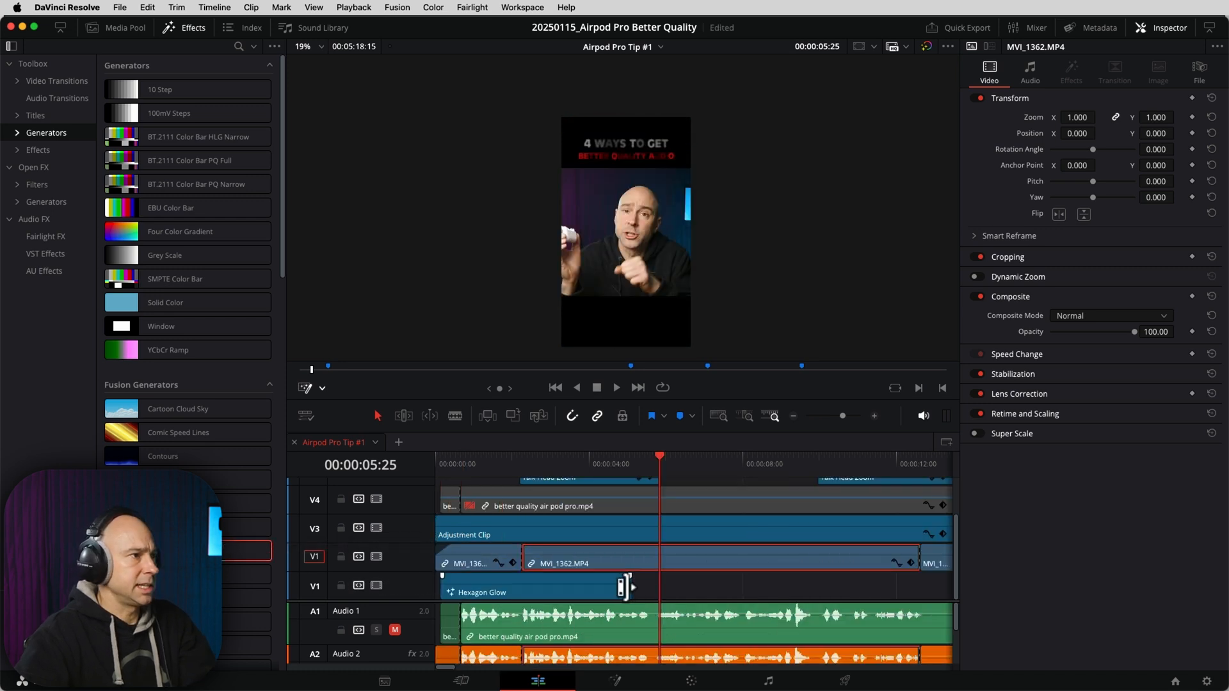
drag(626, 587, 908, 582)
Set the Hexagon Glow background's Zoom to 0.630 and its Opacity to 60.31.
click(709, 586)
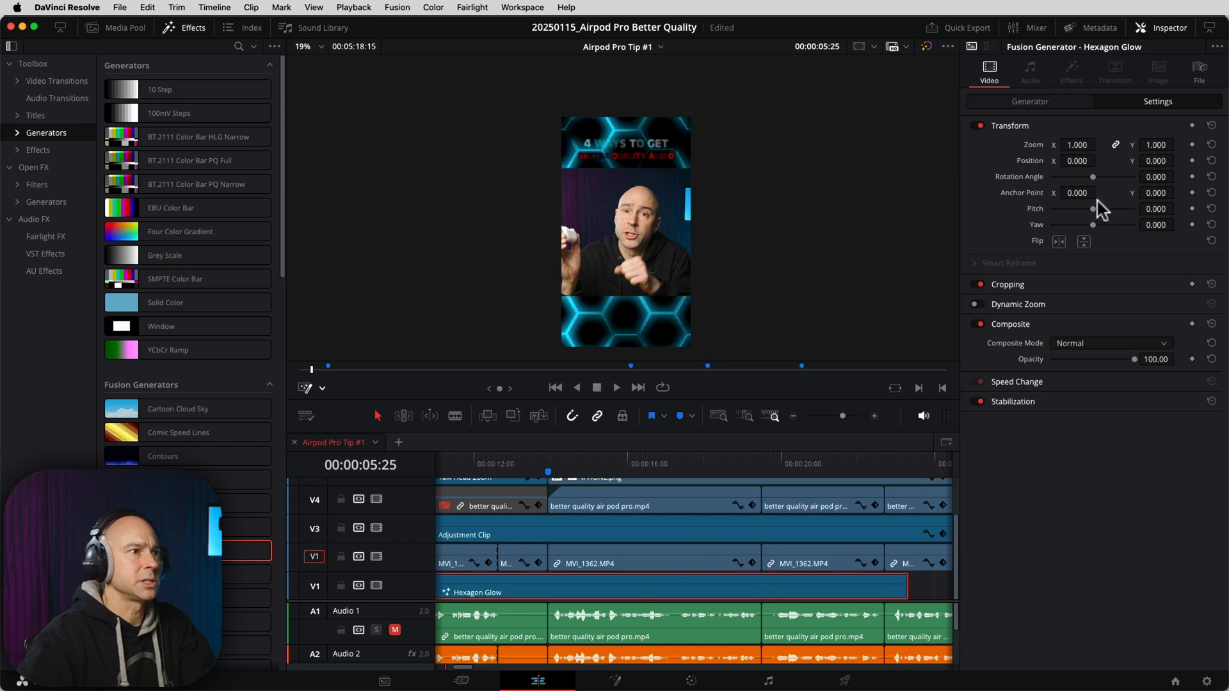
click(1053, 103)
click(1022, 126)
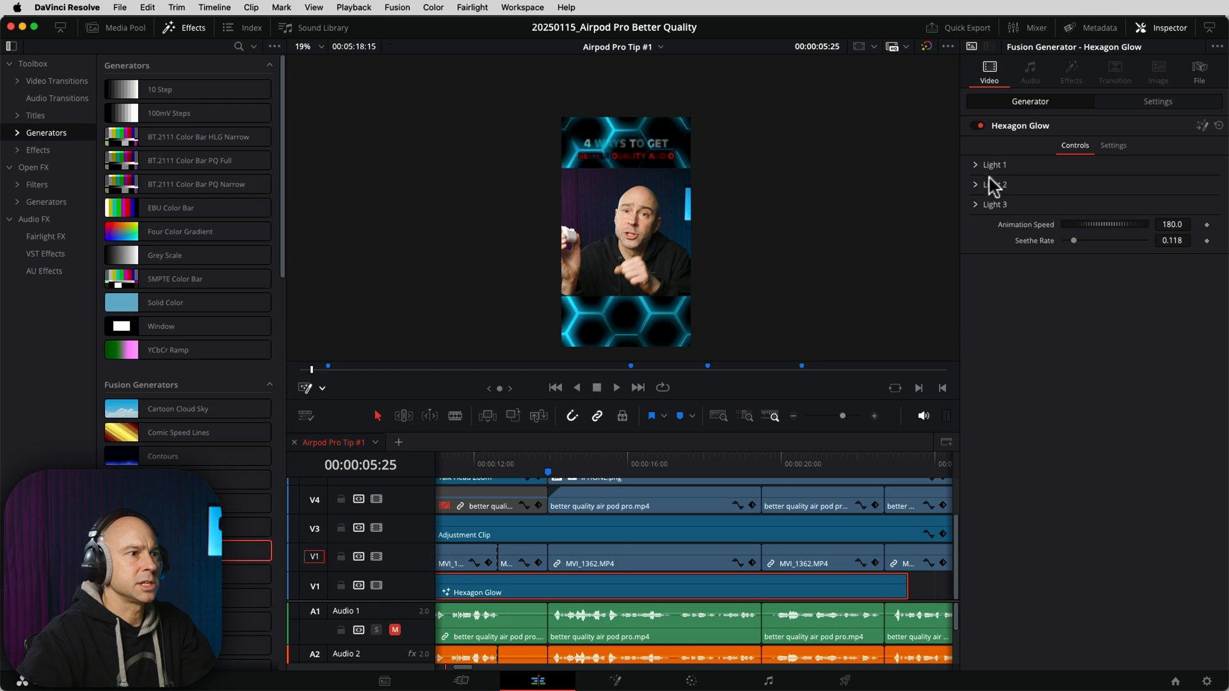
click(975, 164)
click(1157, 102)
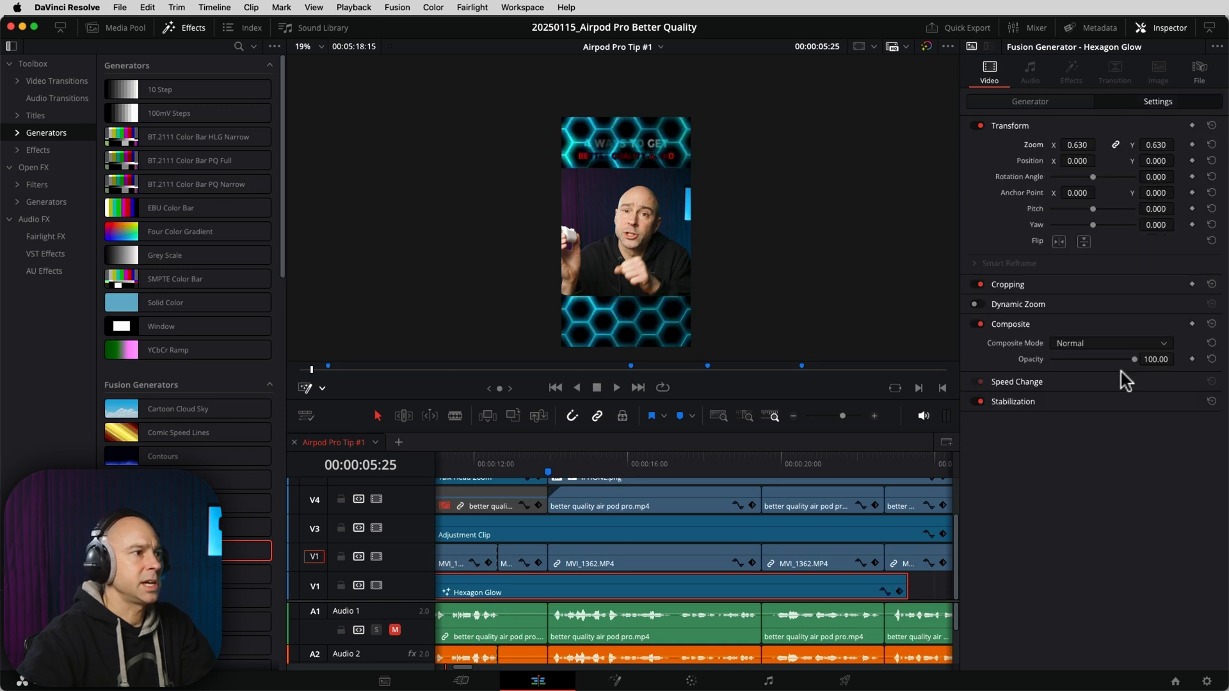
drag(1136, 360, 1102, 361)
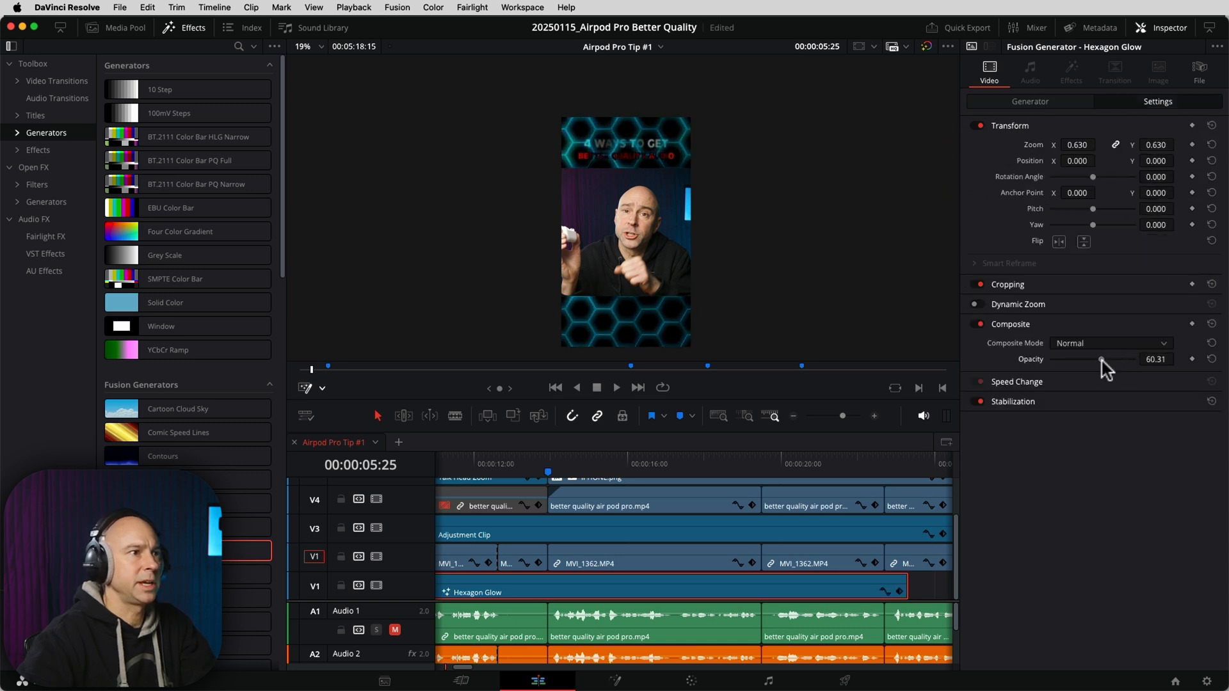
Try Light 1 Intensity 0.787 and Decay Rate 0.6932, Light 2 Decay Rate 0.7483 and Seethe Rate 0.268 on the Hexagon Glow during playback.
click(1050, 101)
drag(1080, 246, 1128, 242)
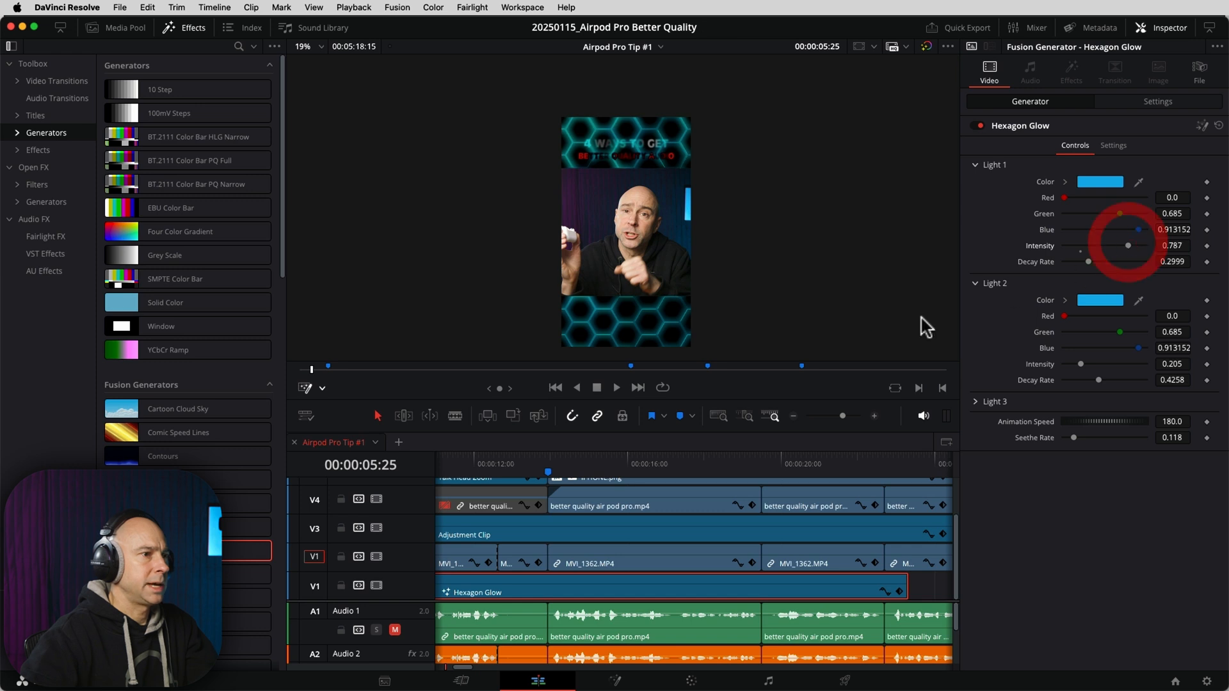
scroll(522, 514, left, 10)
scroll(522, 514, up, 1)
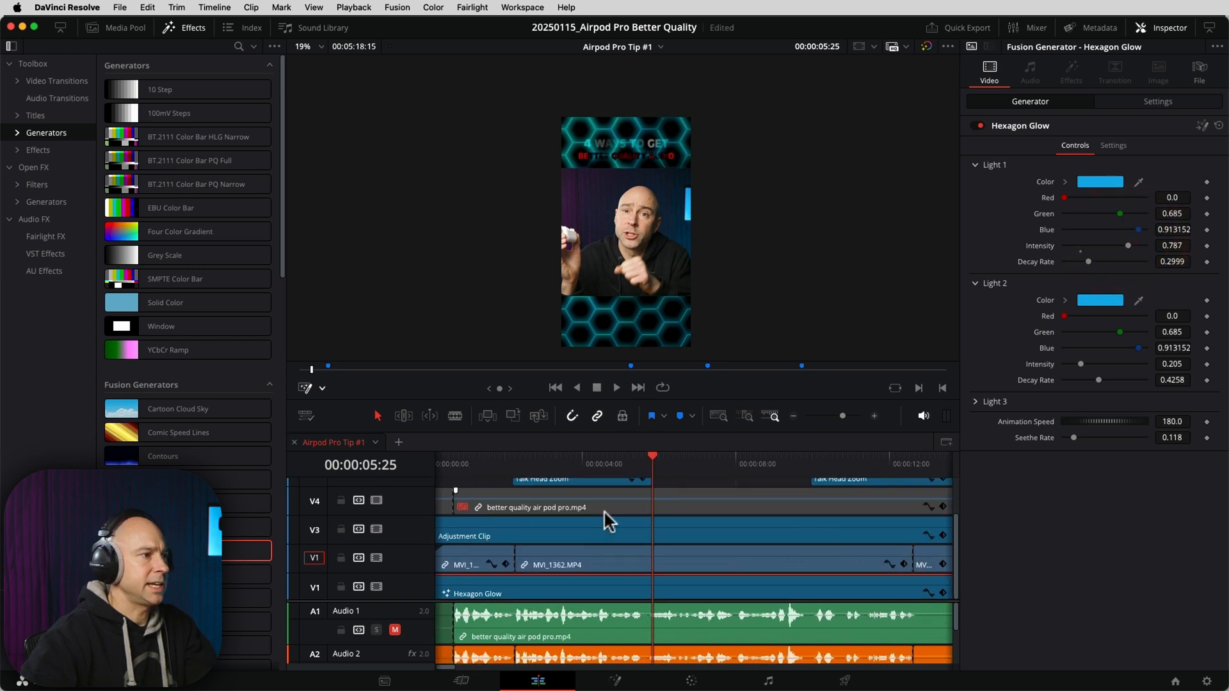
click(448, 457)
key(space)
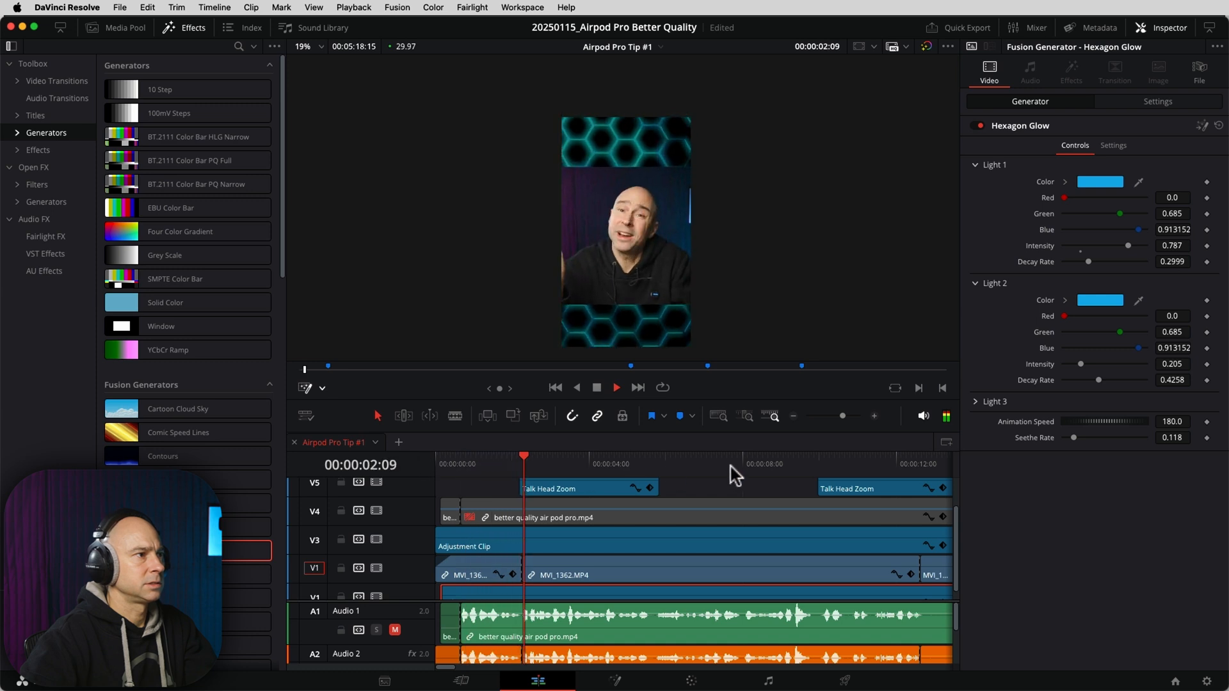
drag(1097, 379, 1125, 380)
drag(1086, 262, 1120, 262)
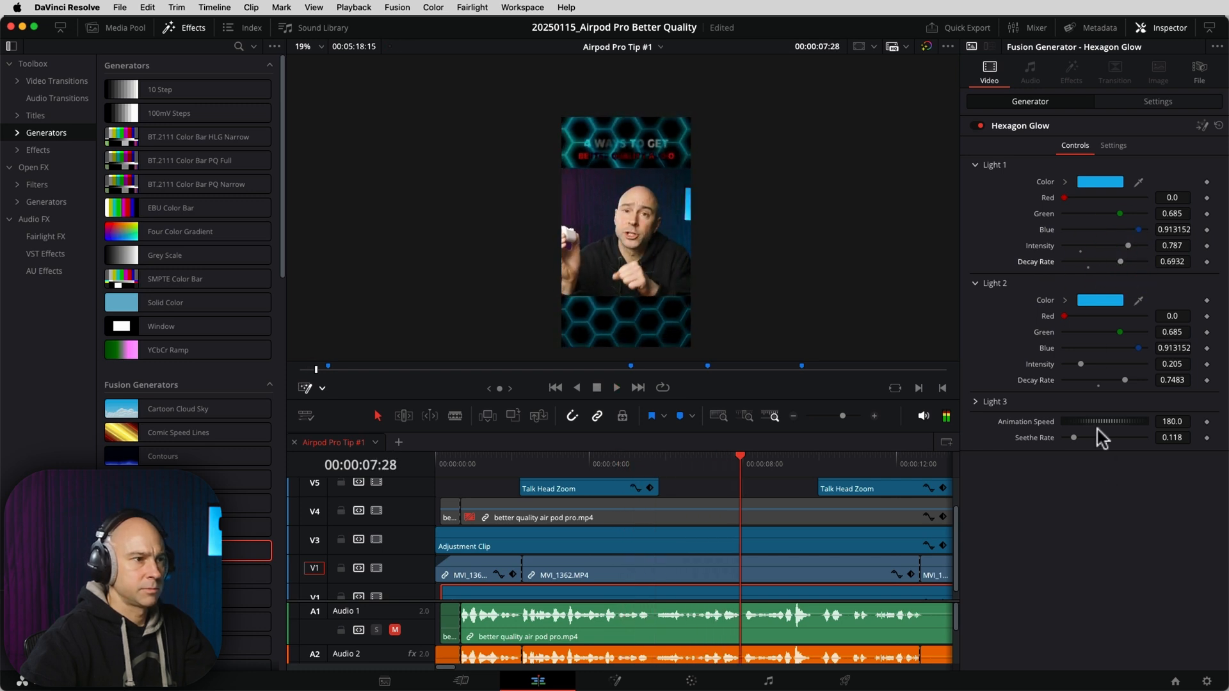
drag(1074, 438, 1086, 438)
key(space)
Reset Intensity and Decay Rate for Light 1 and Light 2, and set Seethe Rate to 0.299 and Animation Speed to 180.841.
double_click(1042, 381)
double_click(1040, 262)
double_click(1038, 246)
double_click(1039, 365)
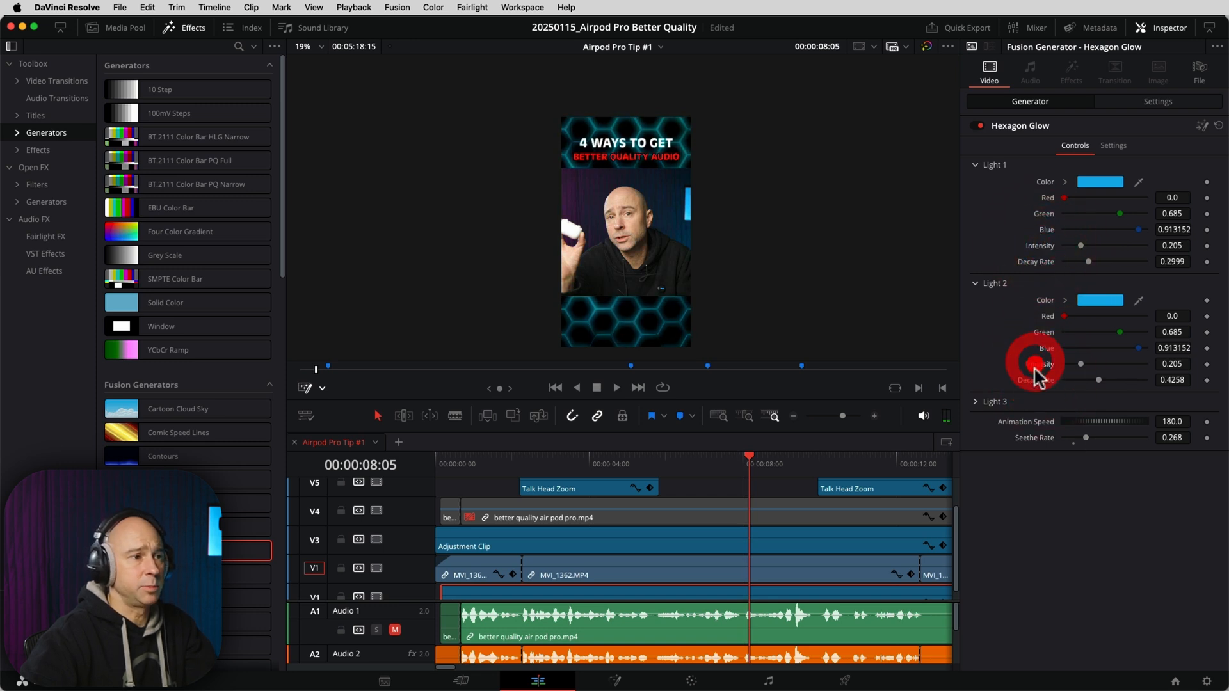
click(1090, 439)
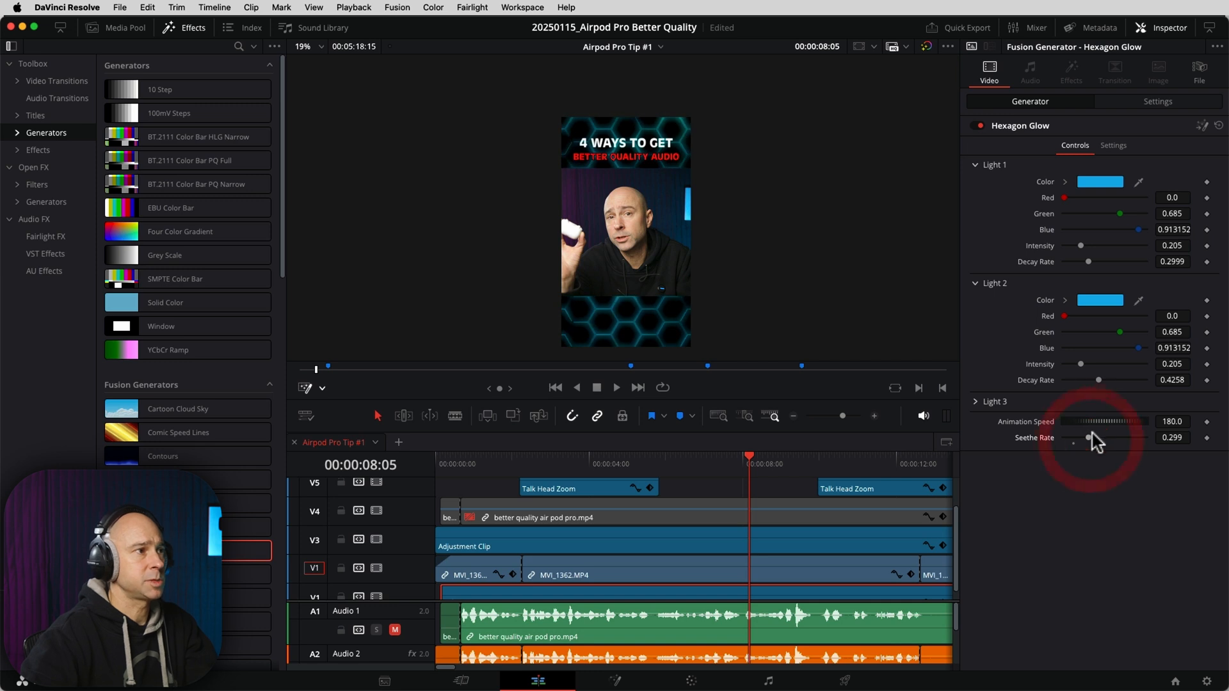
click(1106, 423)
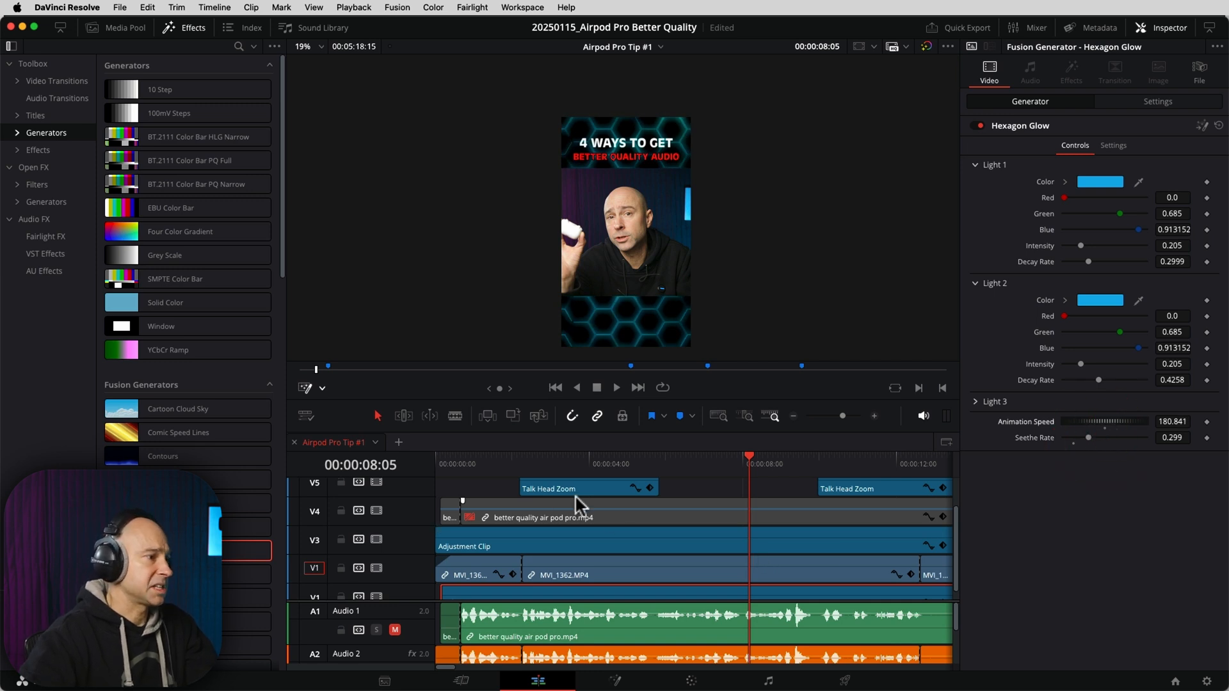
Play from the start of the timeline through the opening title to check the hexagon background behind the footage.
key(Home)
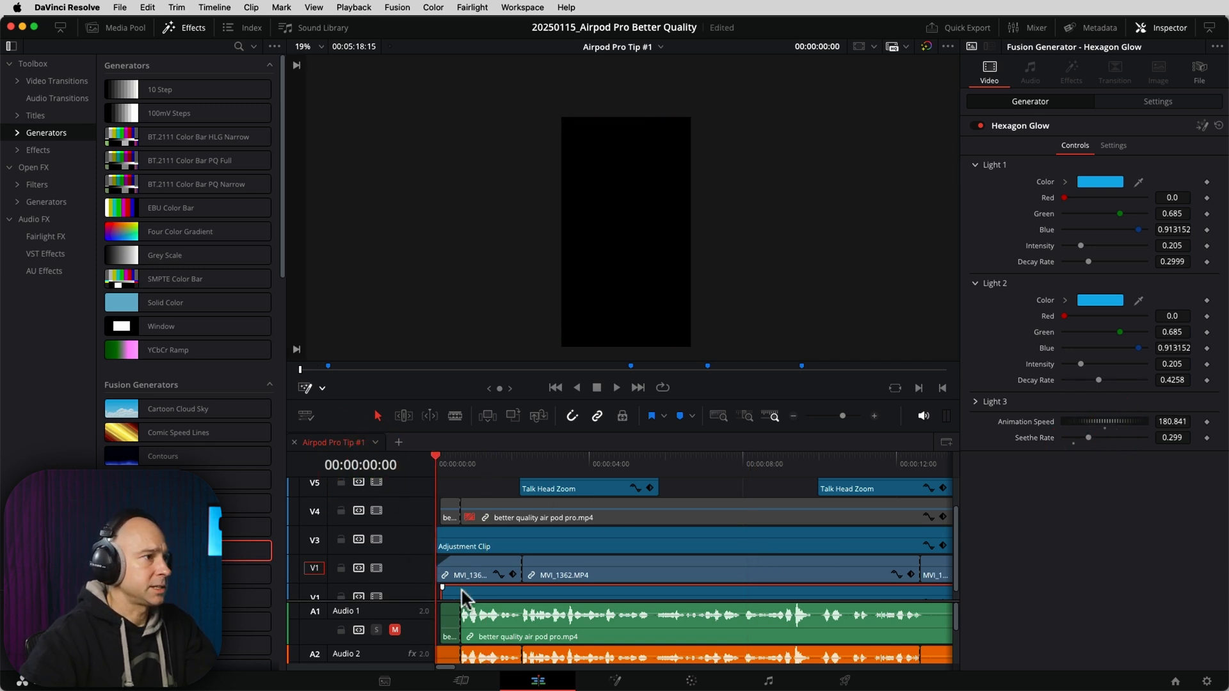
scroll(461, 589, down, 1)
click(439, 581)
key(space)
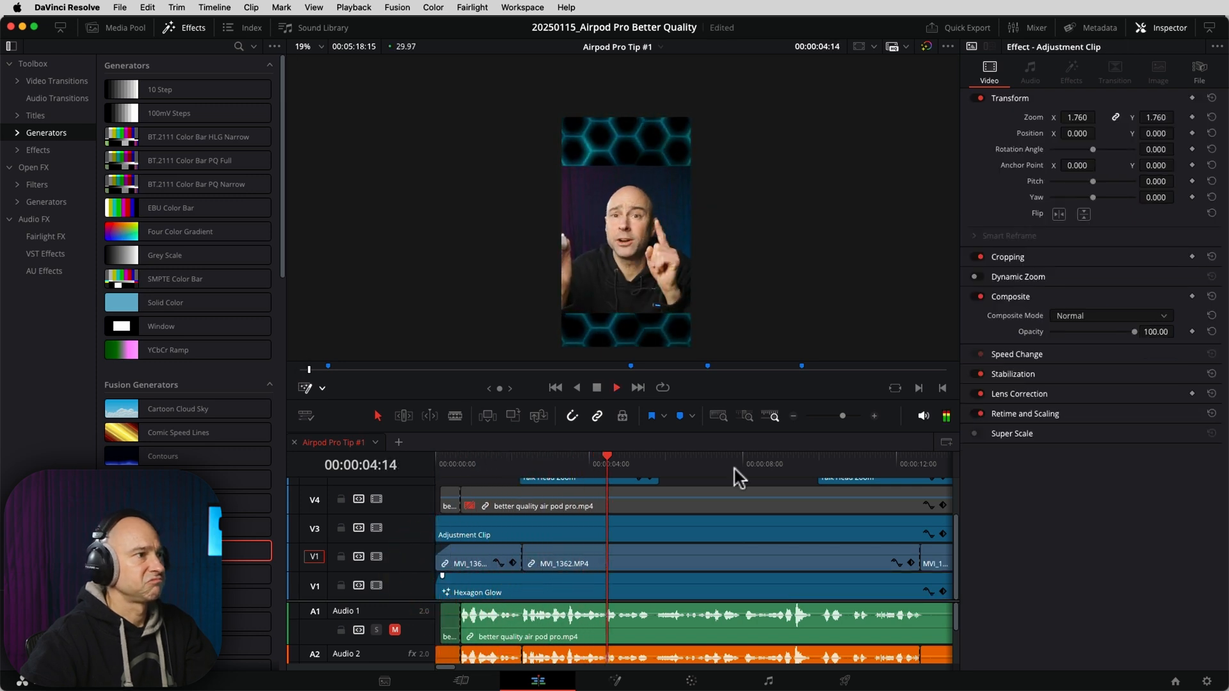
click(792, 417)
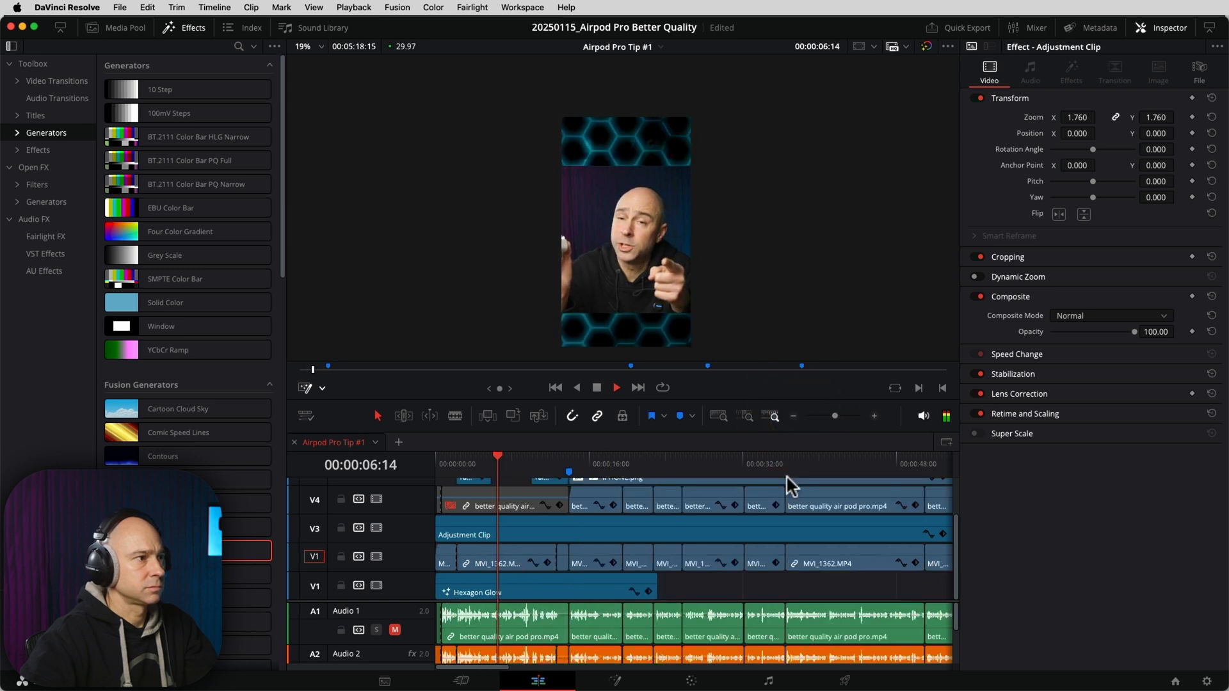
key(space)
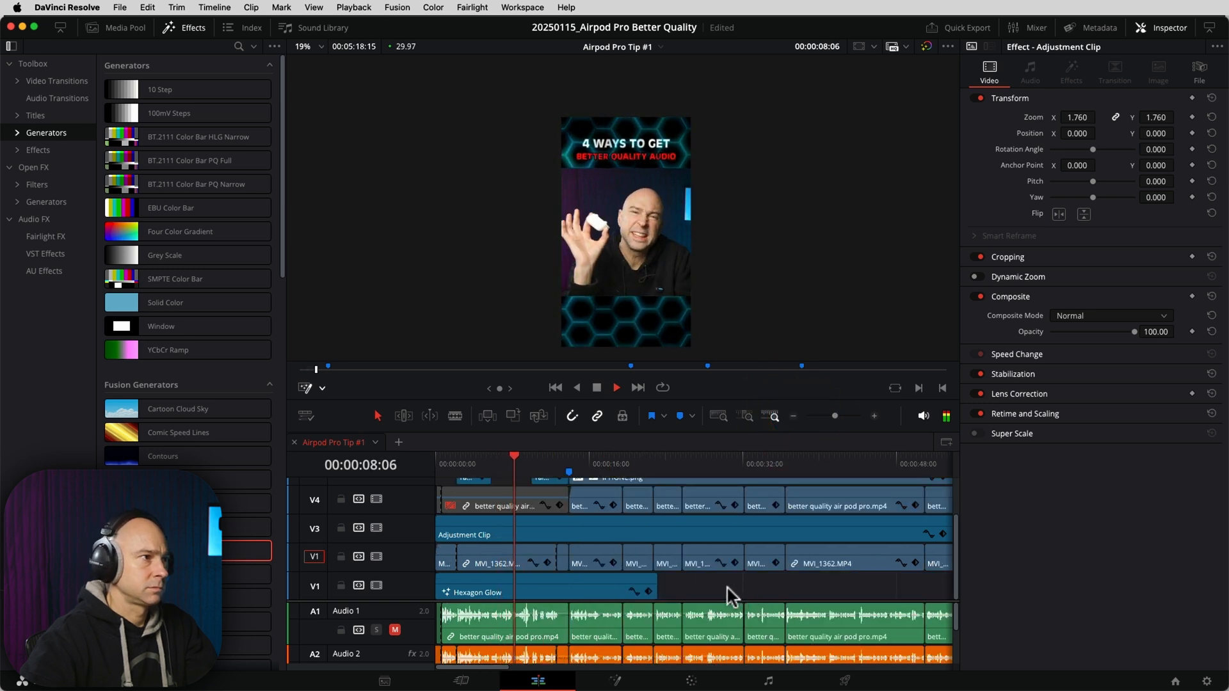
Change the first line of the Cinematic Title 46 on V6 to "AirPods Pro" and play on into the phone overlay.
click(968, 250)
scroll(508, 493, up, 2)
click(511, 493)
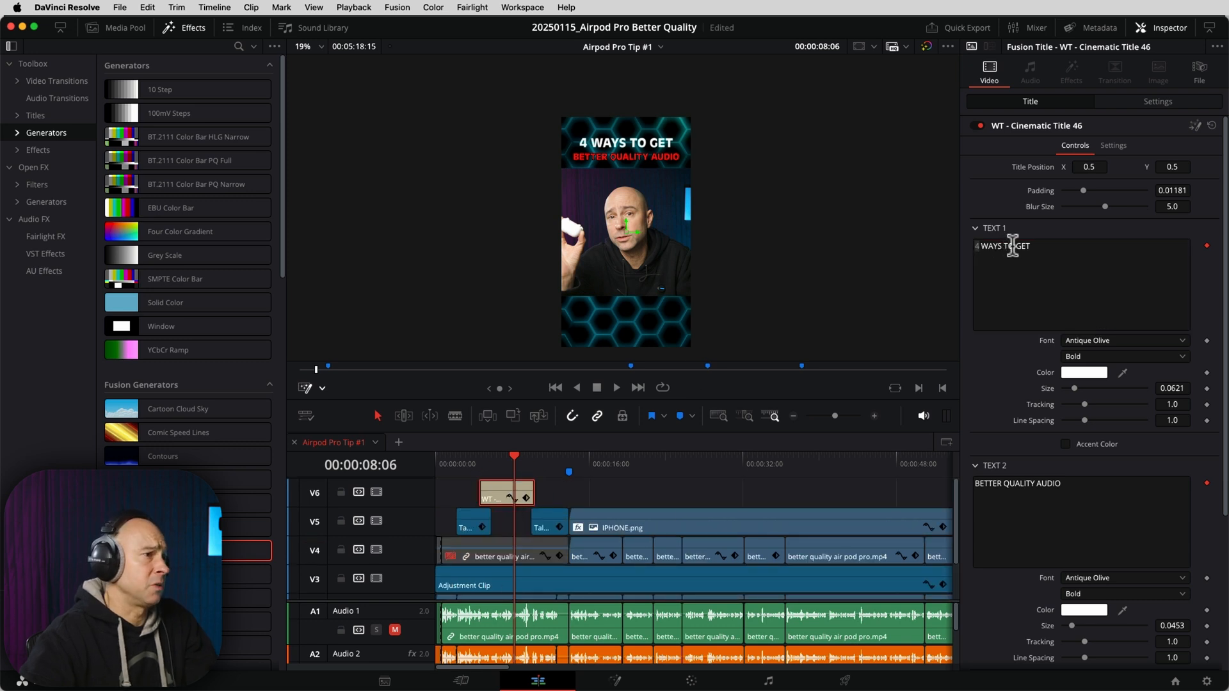
triple_click(1039, 247)
text(AirPods Pro)
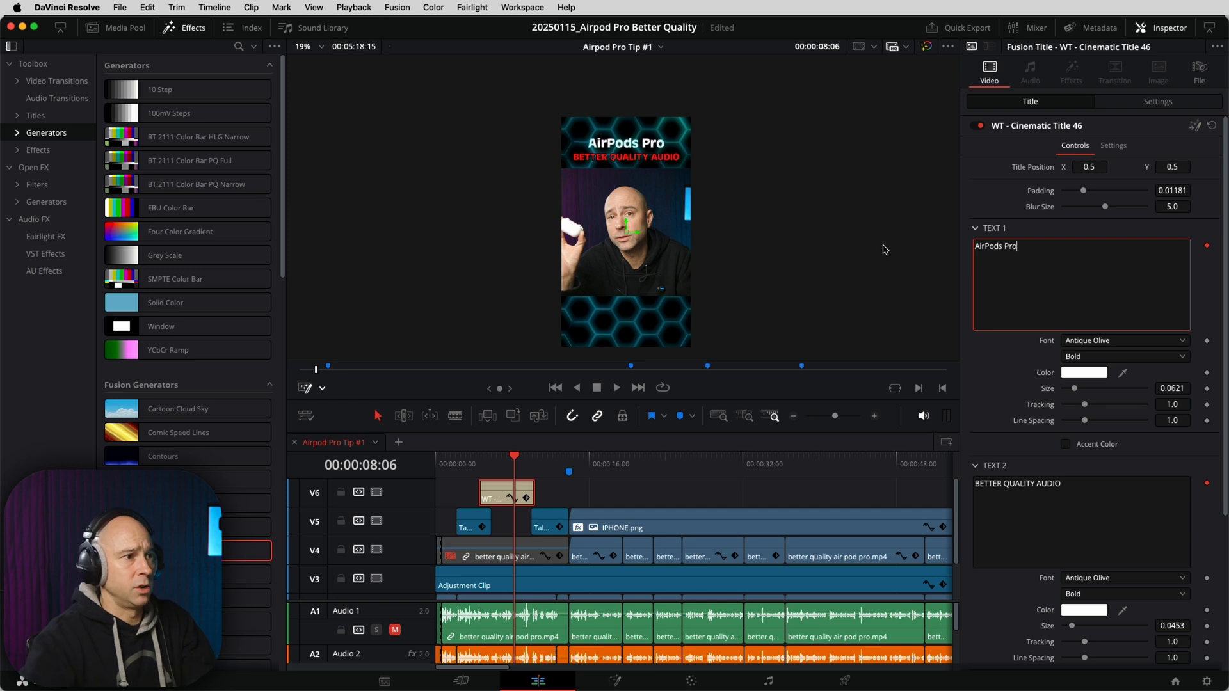
click(1002, 365)
scroll(1089, 488, down, 1)
key(space)
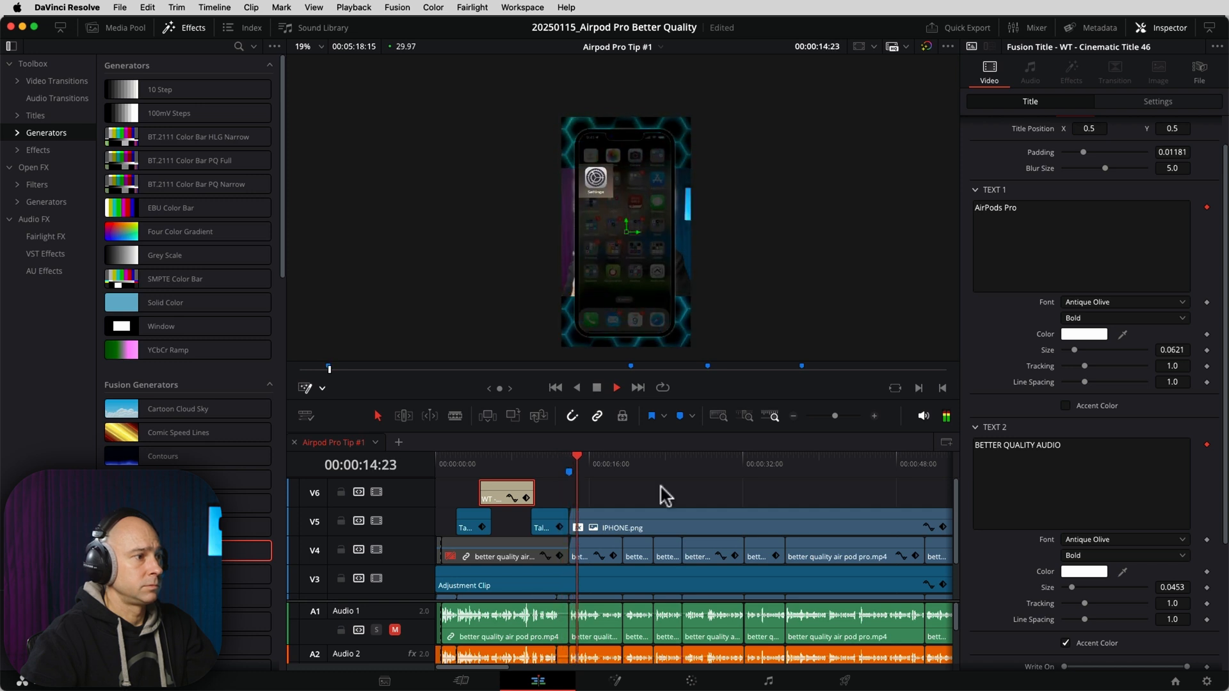
Set the Zoom of the first MVI_1362.MP4 clip to 2.130 so it fills the vertical frame, and play it from the start.
click(436, 460)
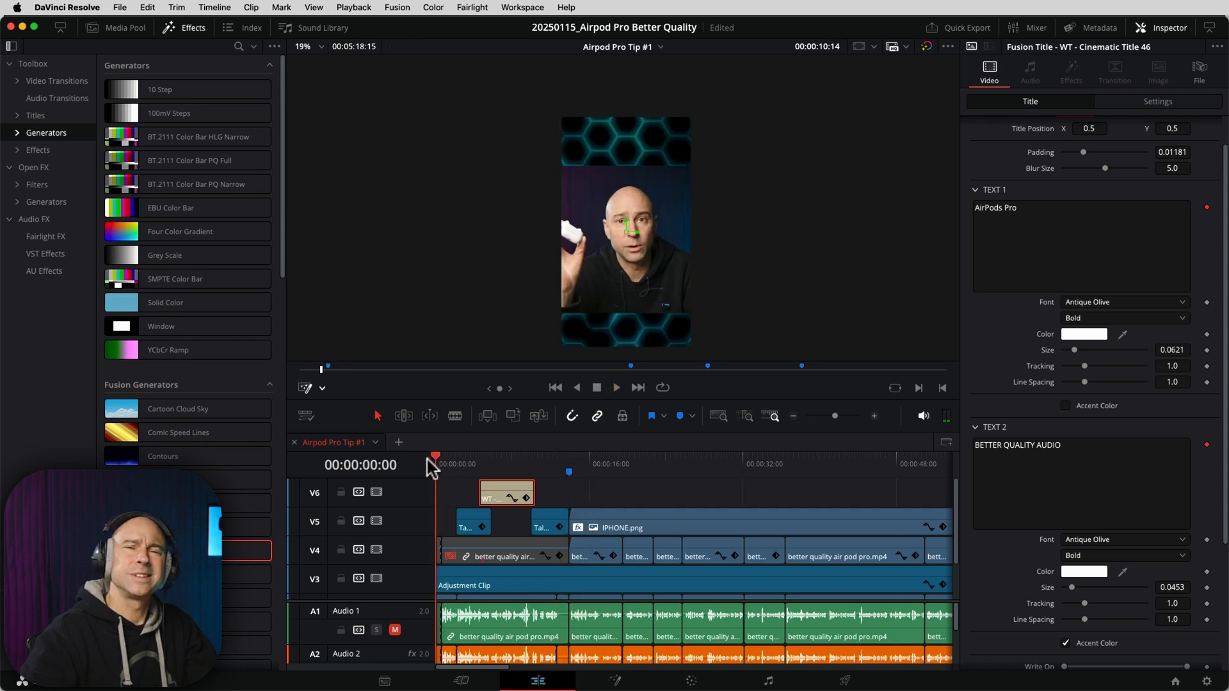
scroll(482, 556, down, 2)
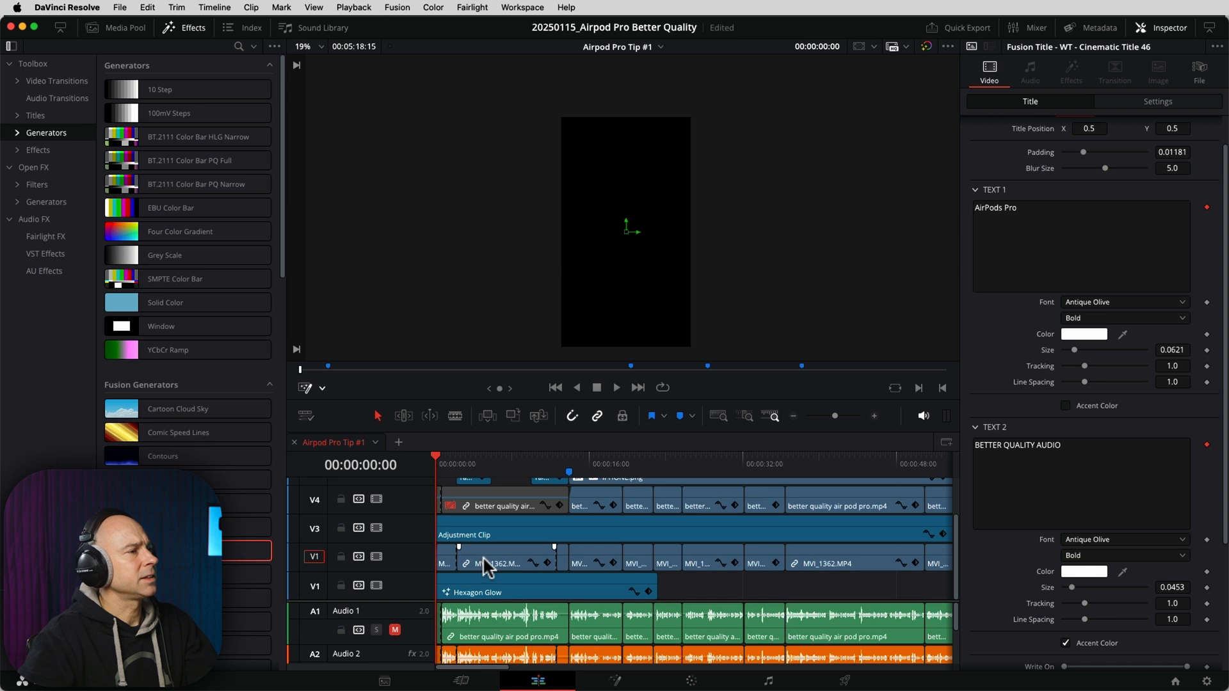
key(space)
click(446, 555)
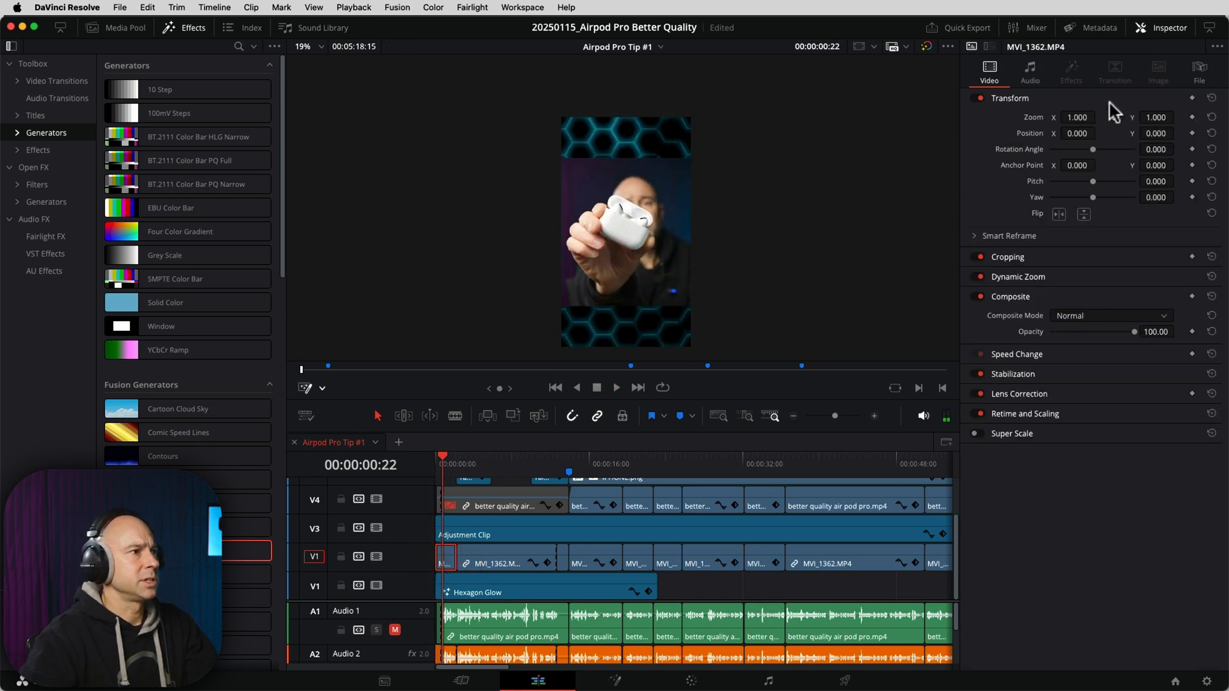
drag(1081, 117, 1080, 118)
click(439, 462)
key(space)
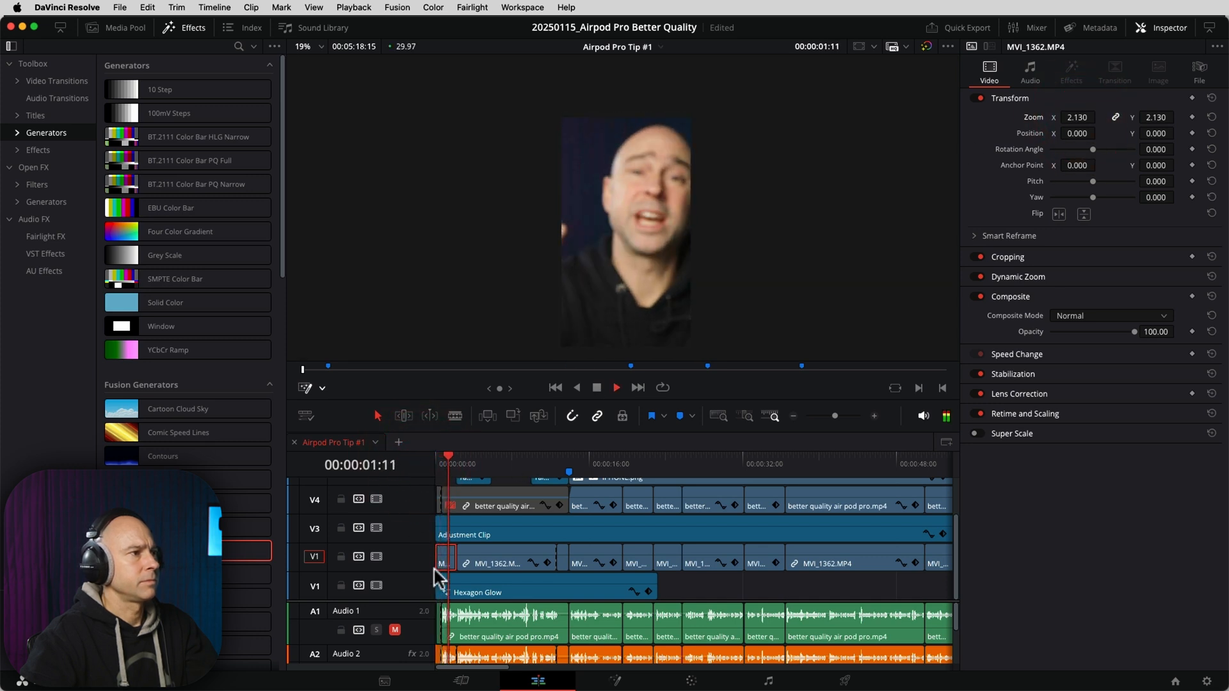
key(space)
Set the Zoom of the second MVI_1362.MP4 clip to 1.780 to fill the vertical frame, and play it back.
click(482, 554)
drag(1068, 117, 1077, 117)
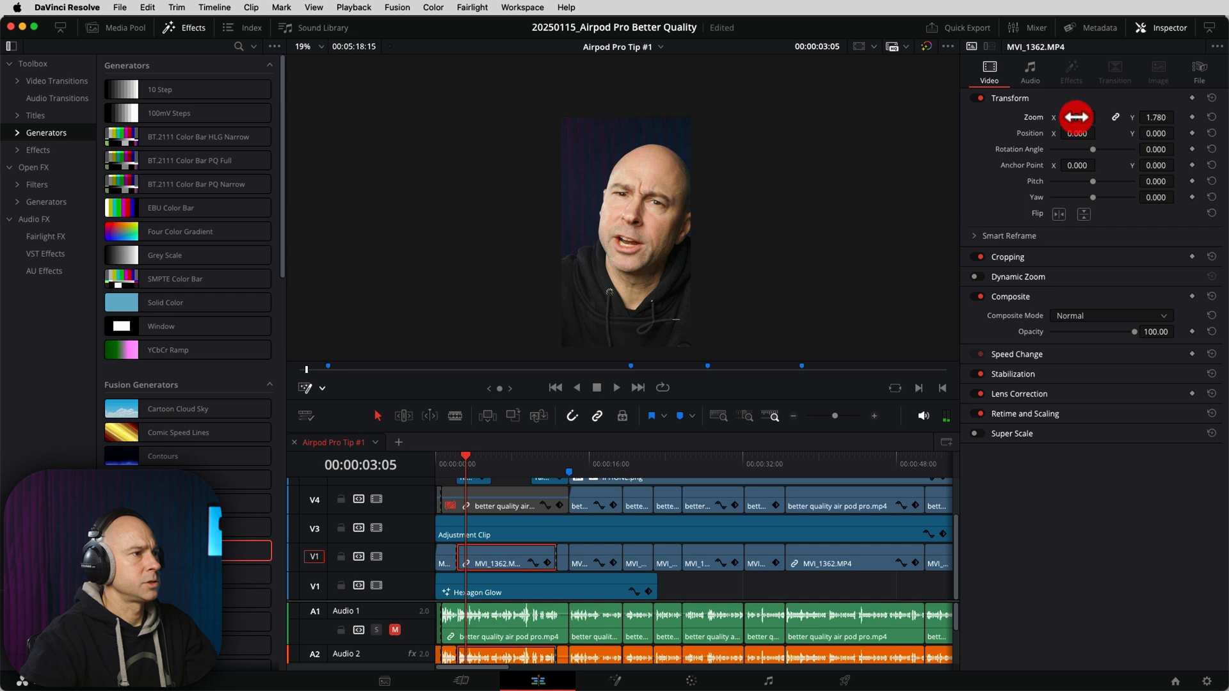
click(451, 462)
key(space)
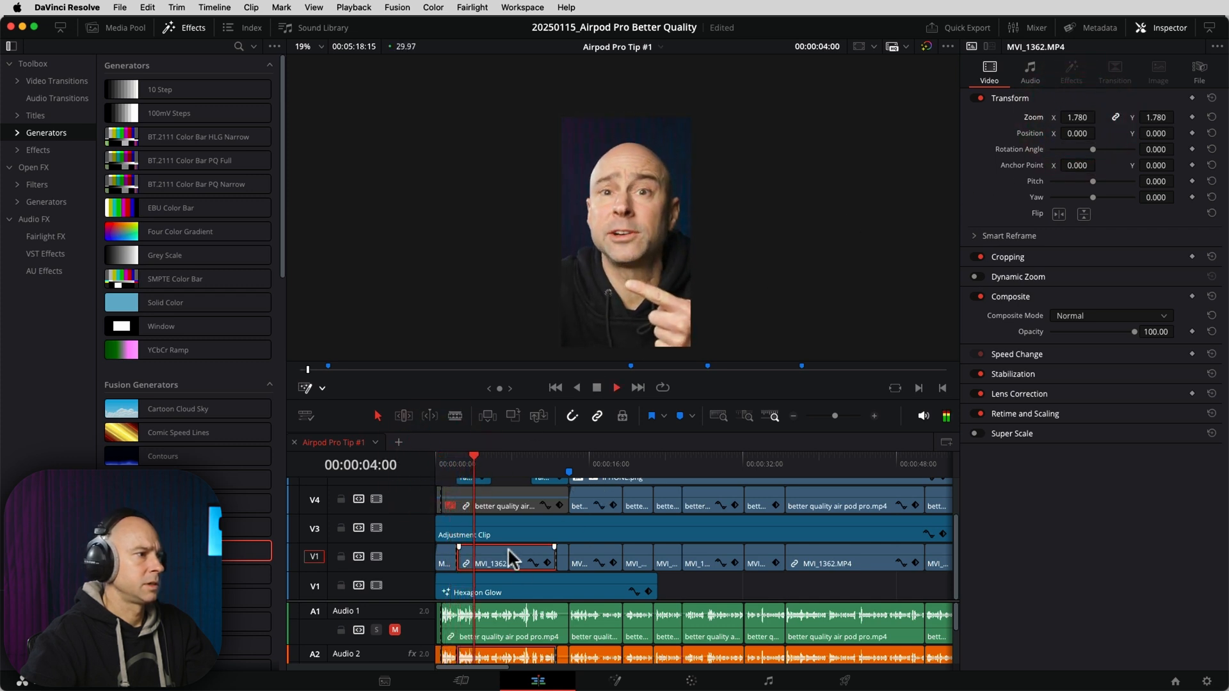
Delete the first Talk Head Zoom clip on V5 and replay the opening from the start.
scroll(474, 515, up, 2)
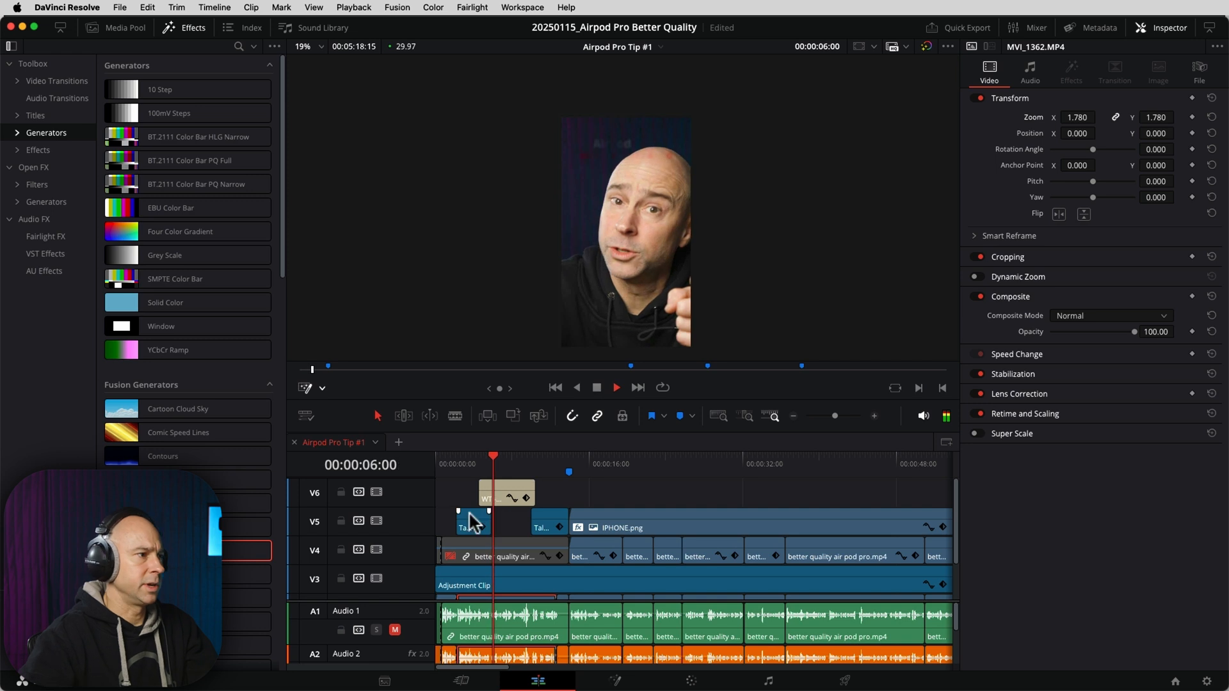
key(space)
click(469, 515)
key(BackSpace)
click(414, 466)
key(space)
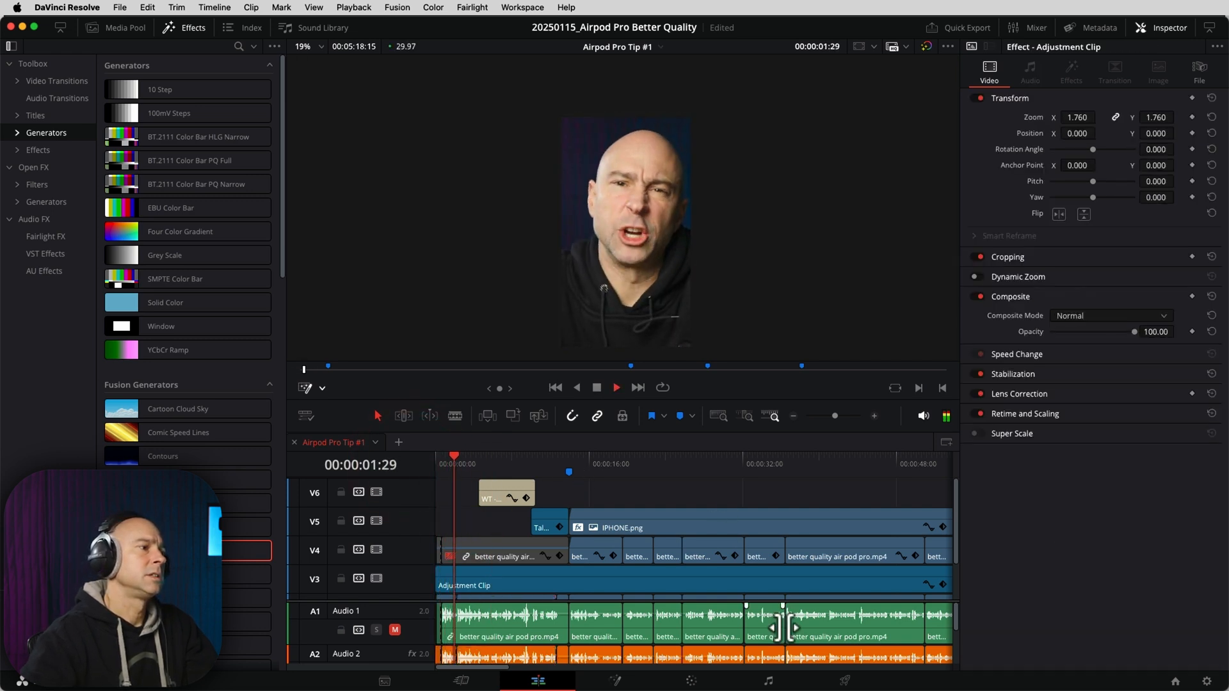
Set the Zoom of the second MVI_1362.MP4 clip to 2.130 and shift its Position X to about -31.
key(space)
scroll(452, 549, down, 2)
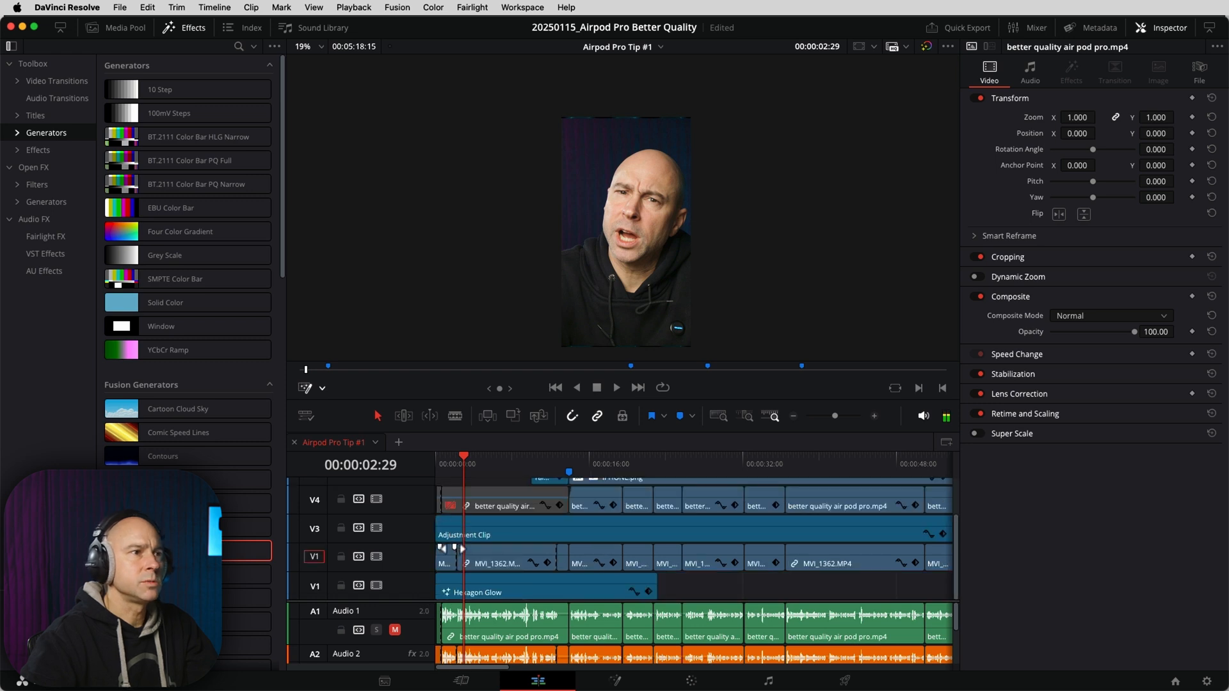
click(446, 562)
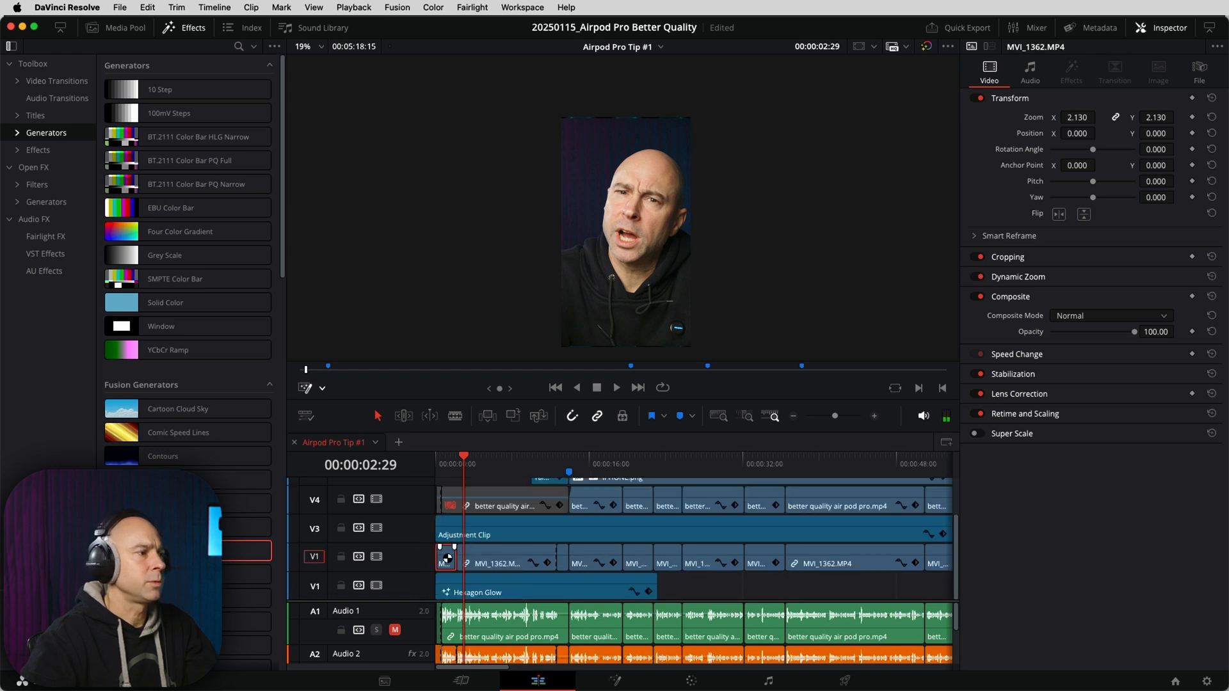
click(505, 563)
click(1075, 117)
text(2.13)
key(Return)
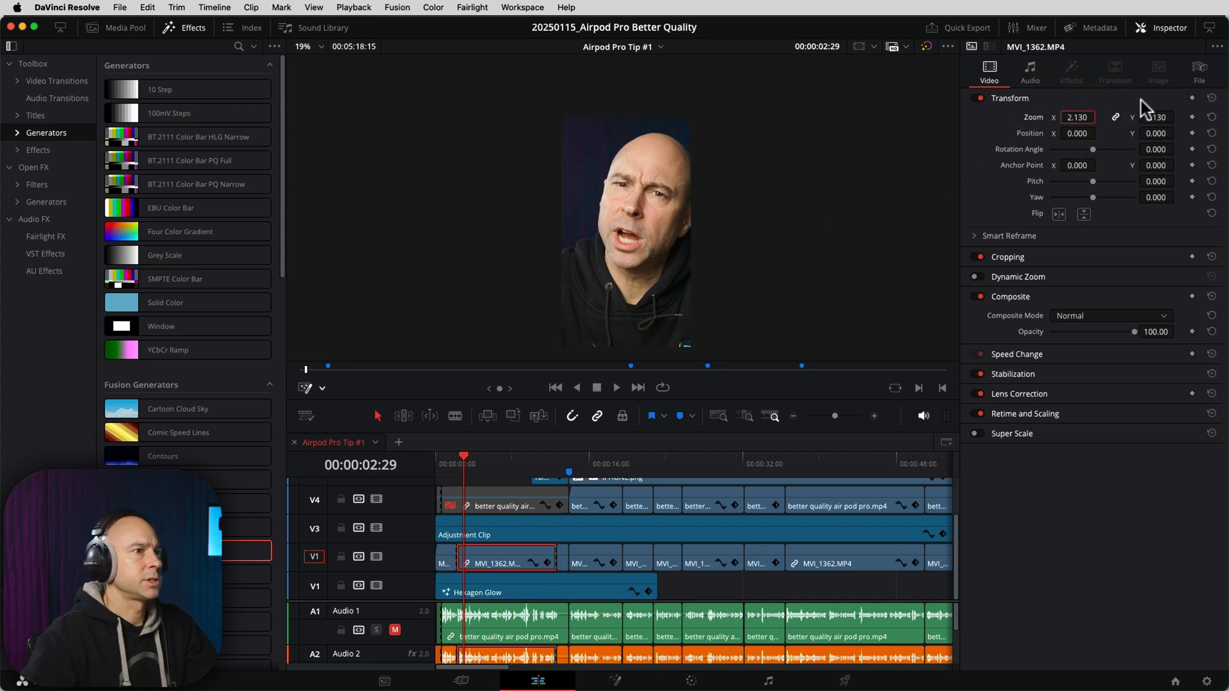
drag(1078, 133, 1053, 133)
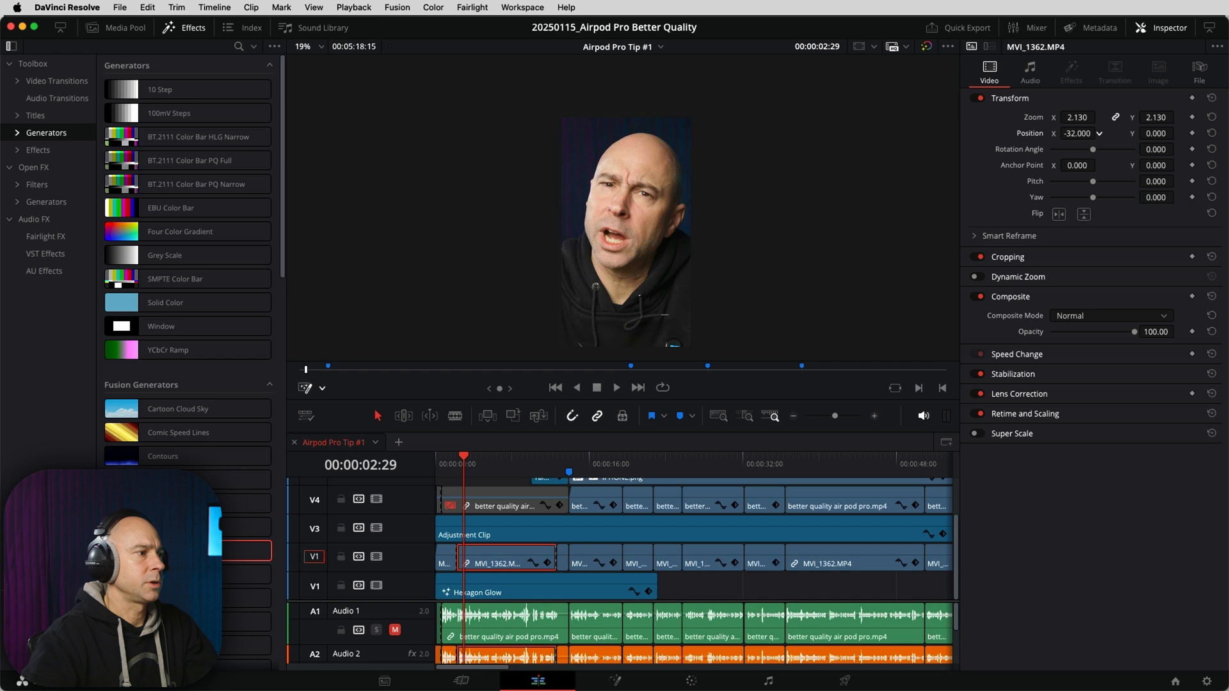
Set the Position X of the first MVI_1362.MP4 clip to -31.000 and play the opening from the start.
click(447, 556)
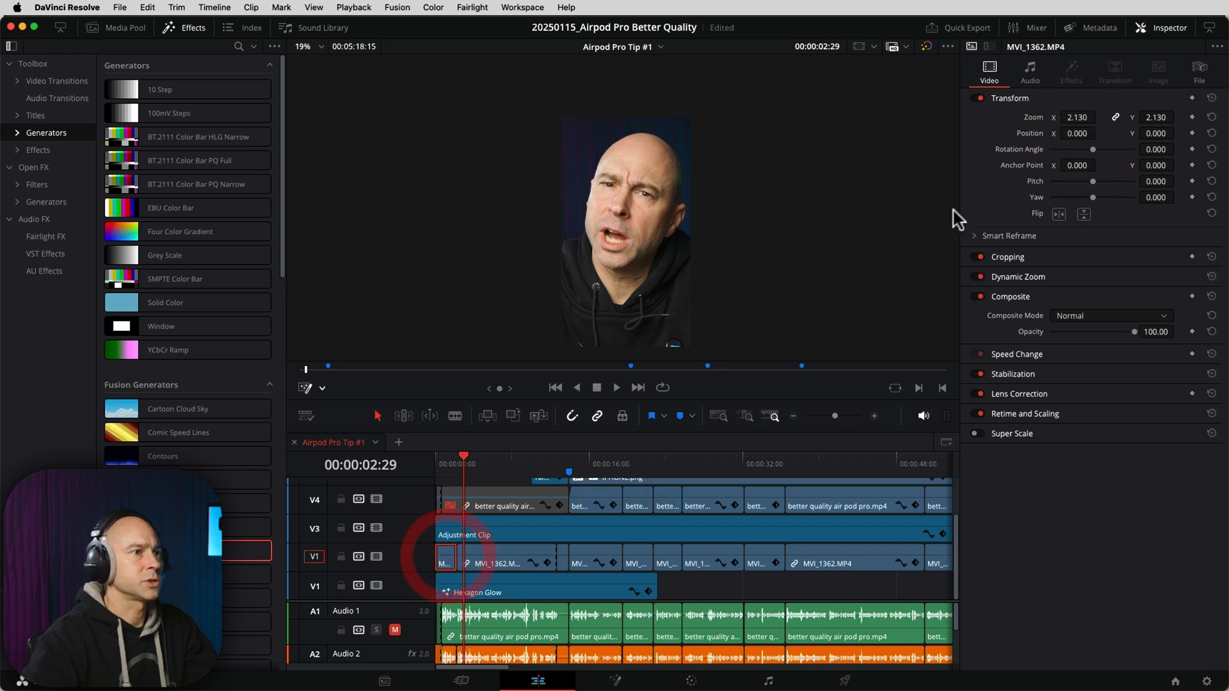
drag(1099, 134, 1100, 132)
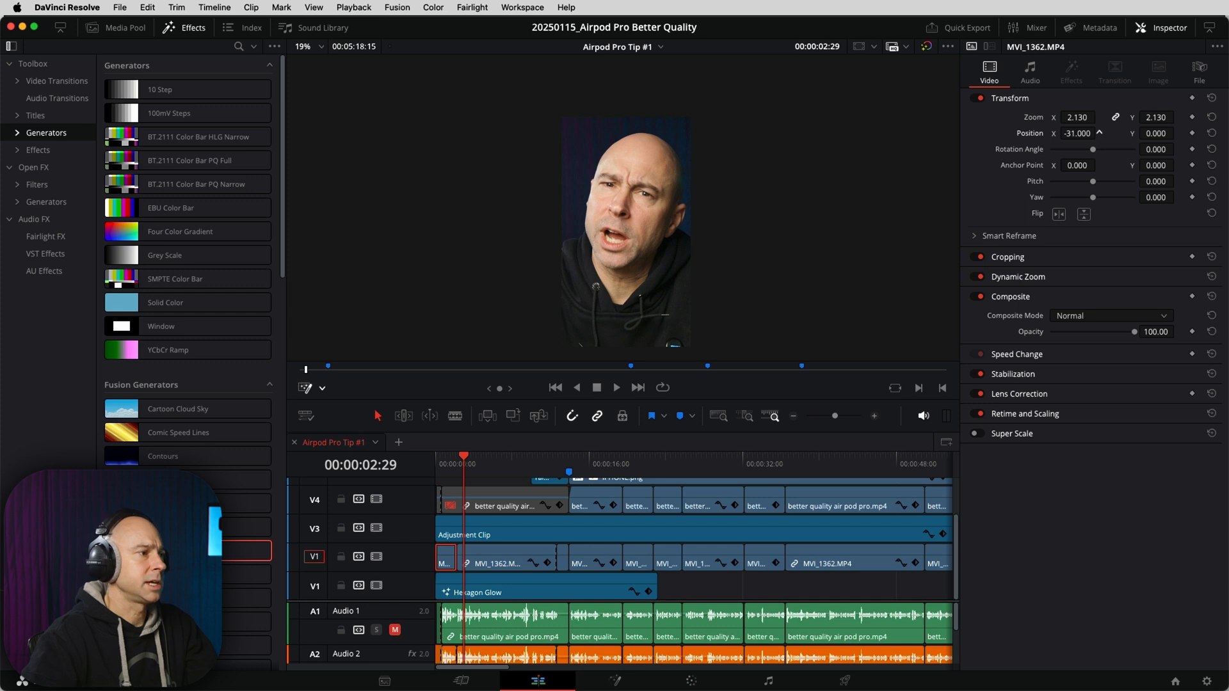
click(439, 456)
key(space)
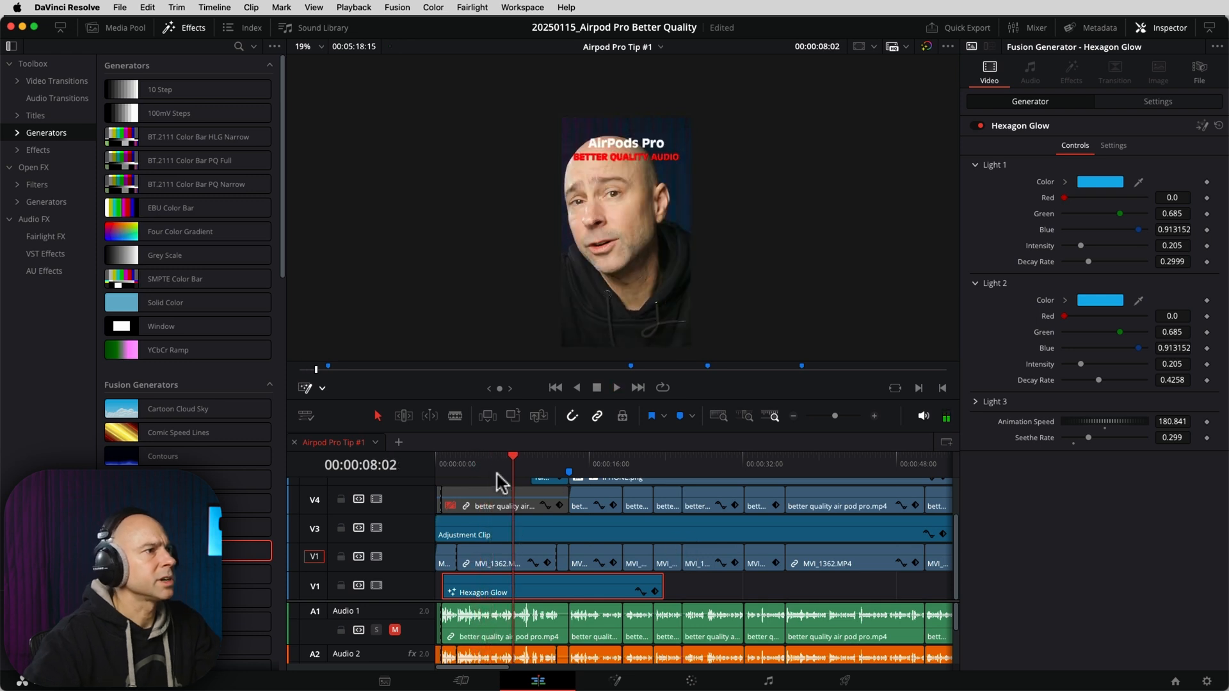
Move the Cinematic Title 46 on V6 higher in the frame and enlarge it slightly.
scroll(497, 477, up, 3)
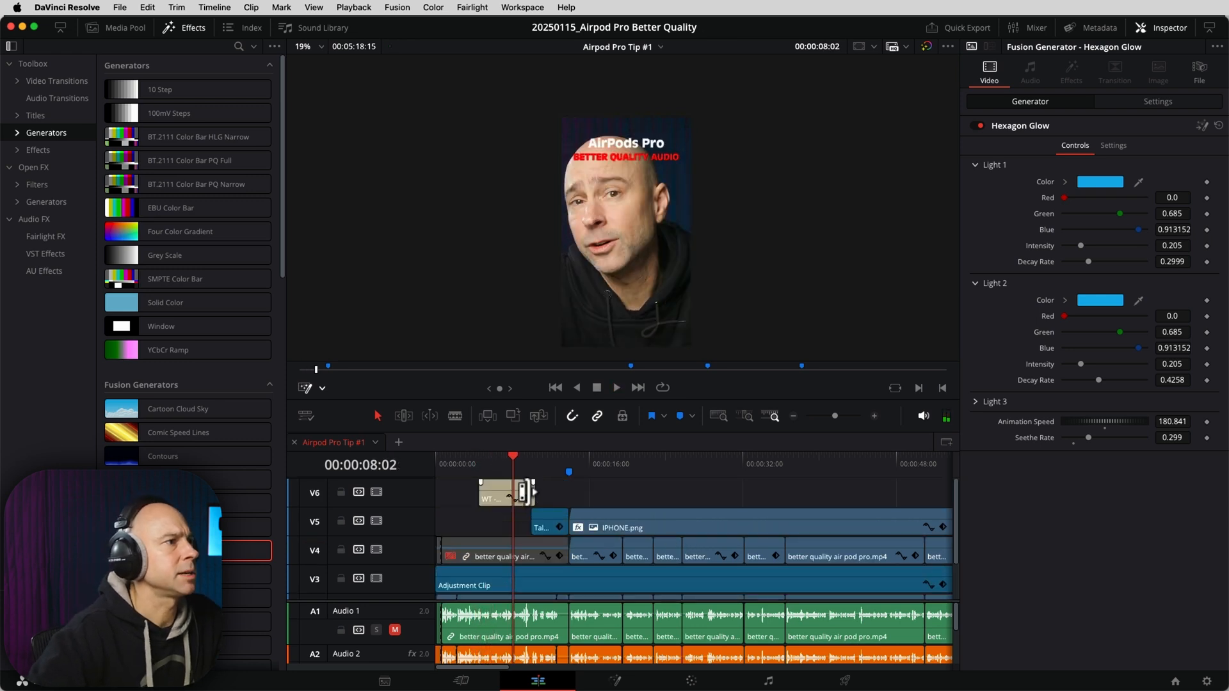
click(514, 496)
scroll(647, 129, up, 3)
scroll(646, 128, up, 1)
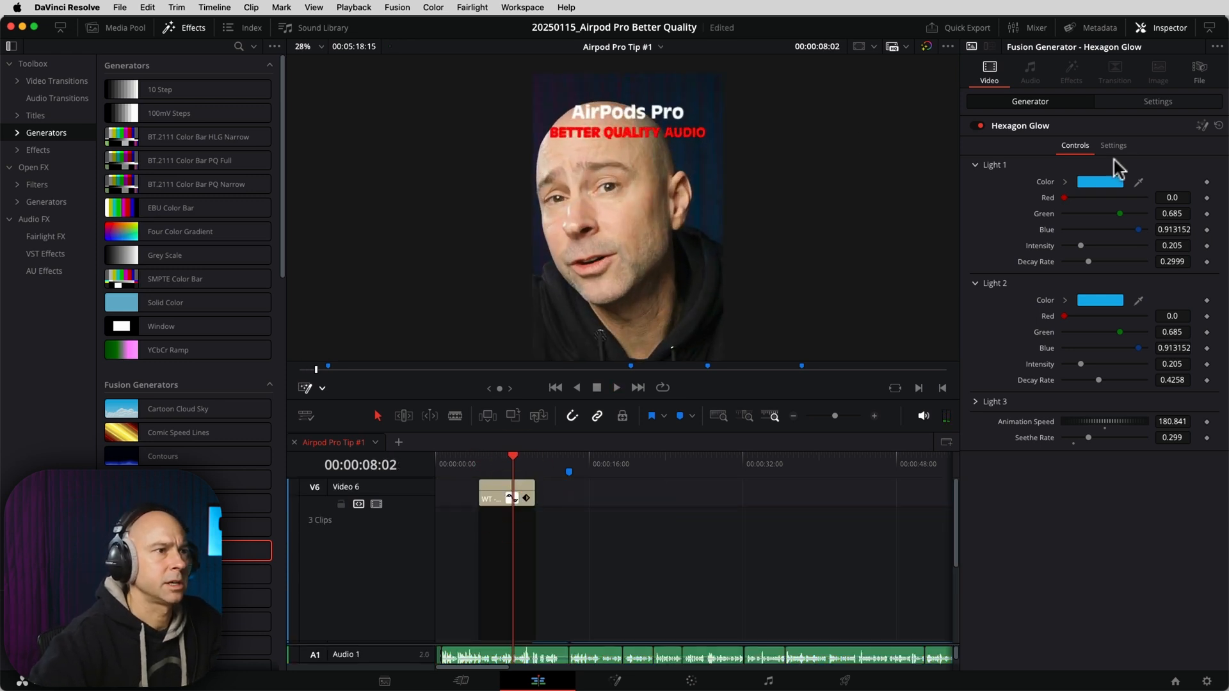
click(1158, 101)
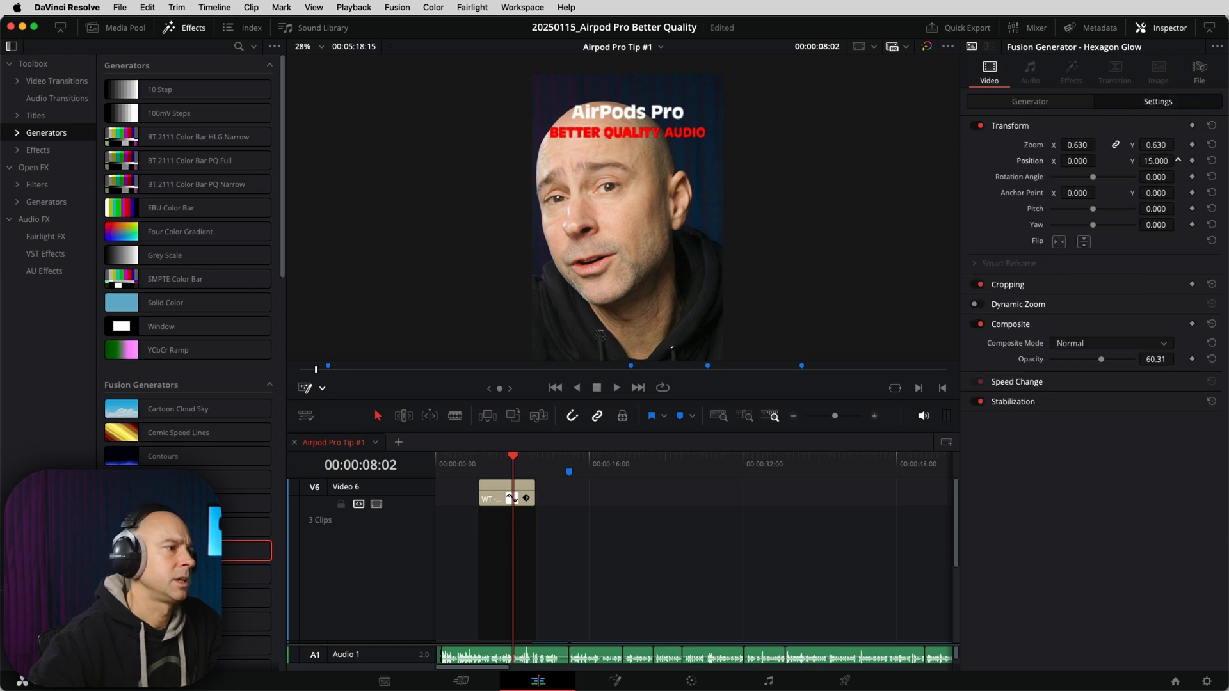
click(512, 496)
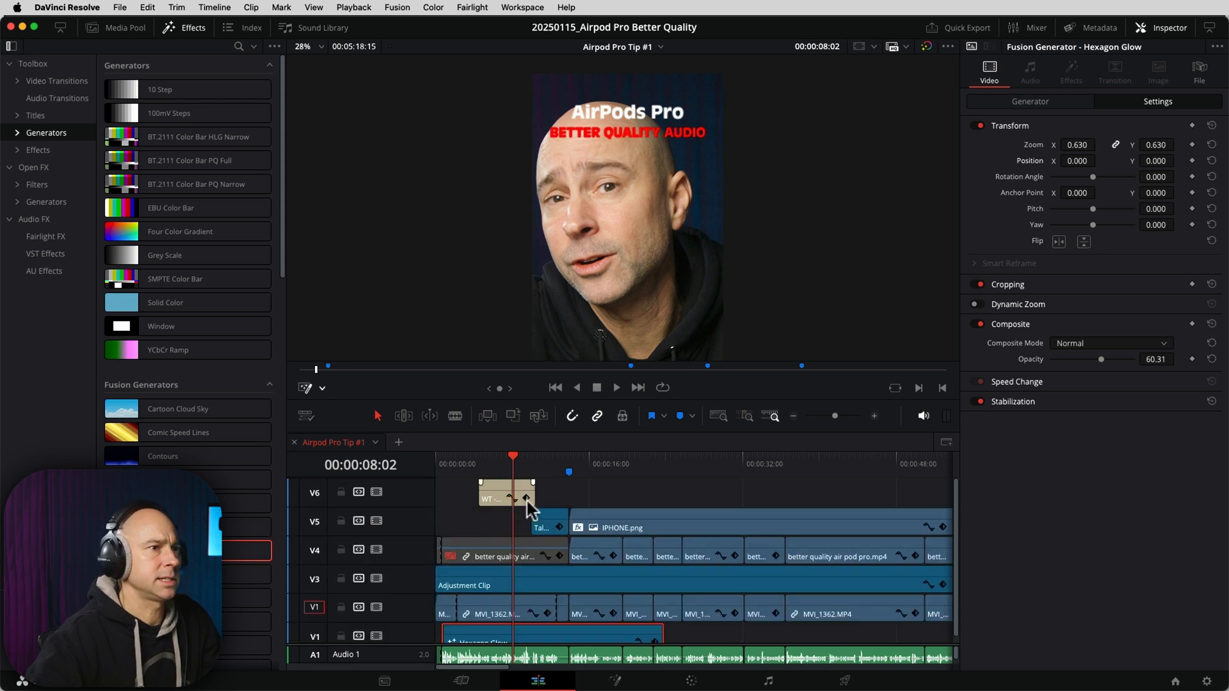
click(490, 495)
drag(1153, 162, 1176, 162)
drag(1072, 146, 1091, 145)
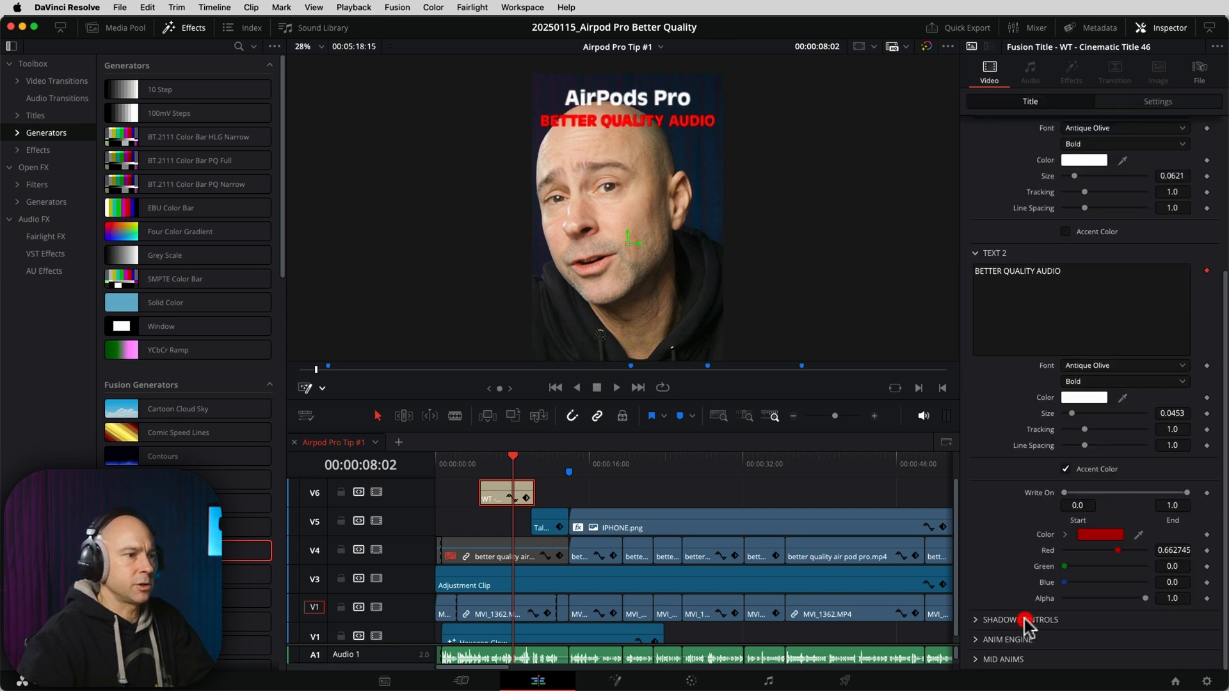
Adjust the title's drop shadow to an Alpha of 1.0 and a Softness of 0.01142.
click(1026, 621)
scroll(1050, 640, down, 1)
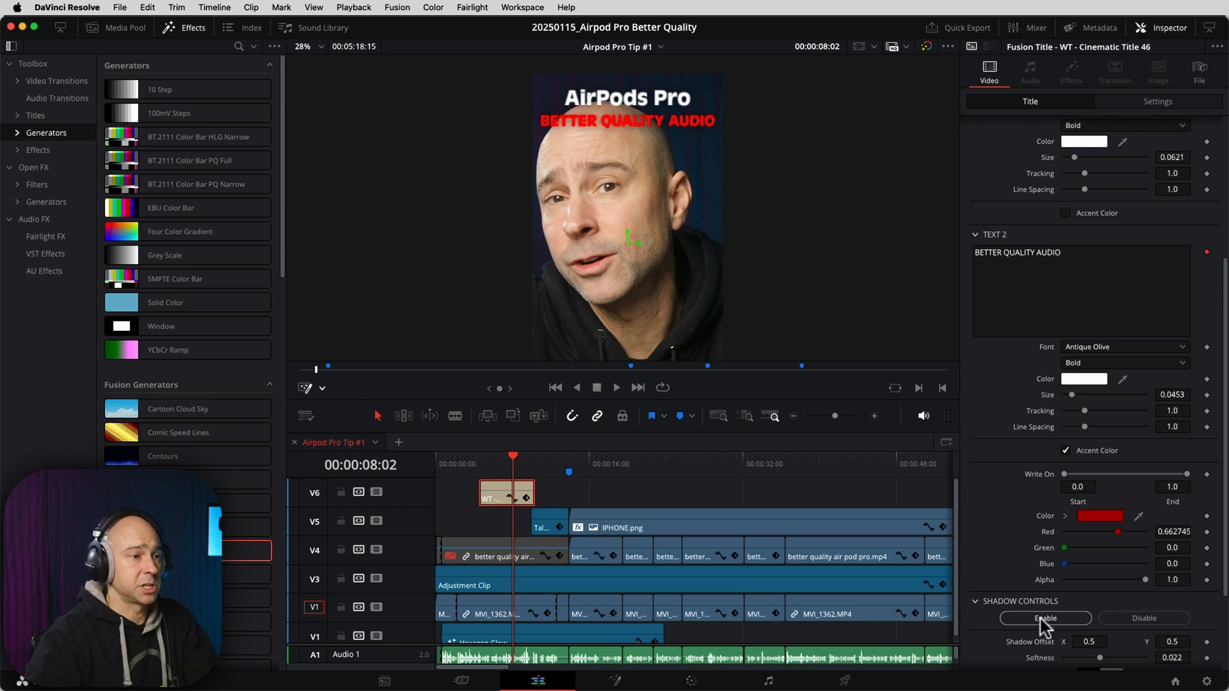
scroll(1037, 596, down, 4)
drag(1103, 618, 1180, 618)
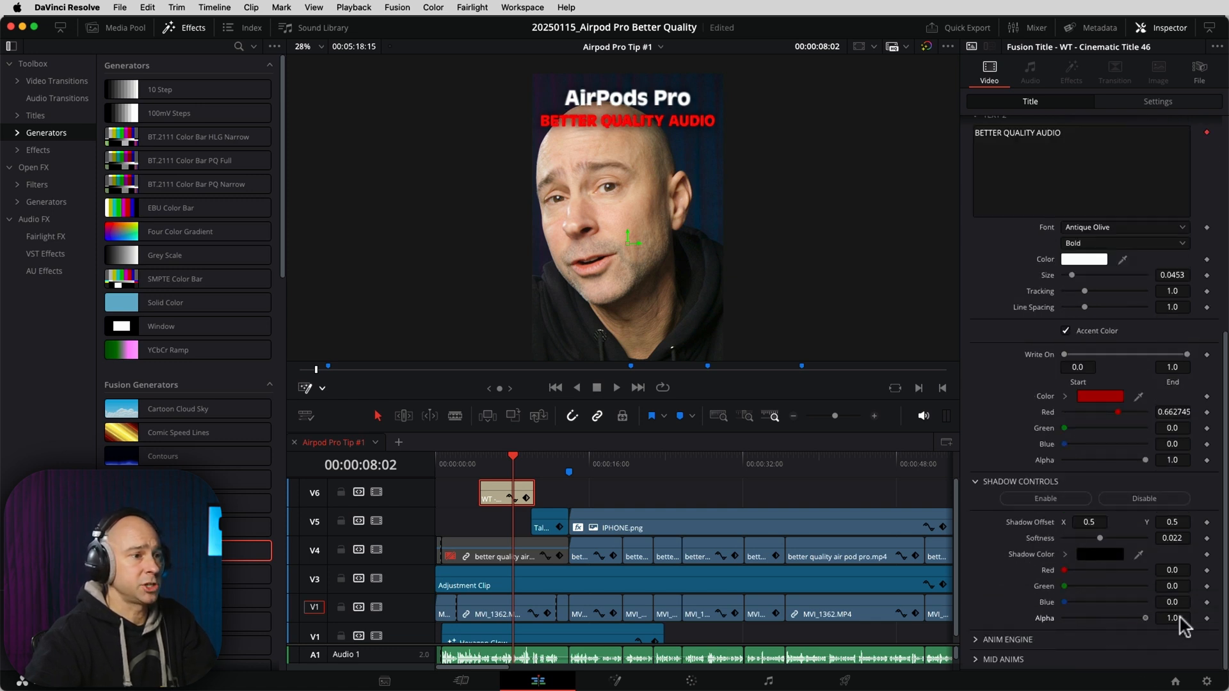
drag(1099, 533, 1082, 536)
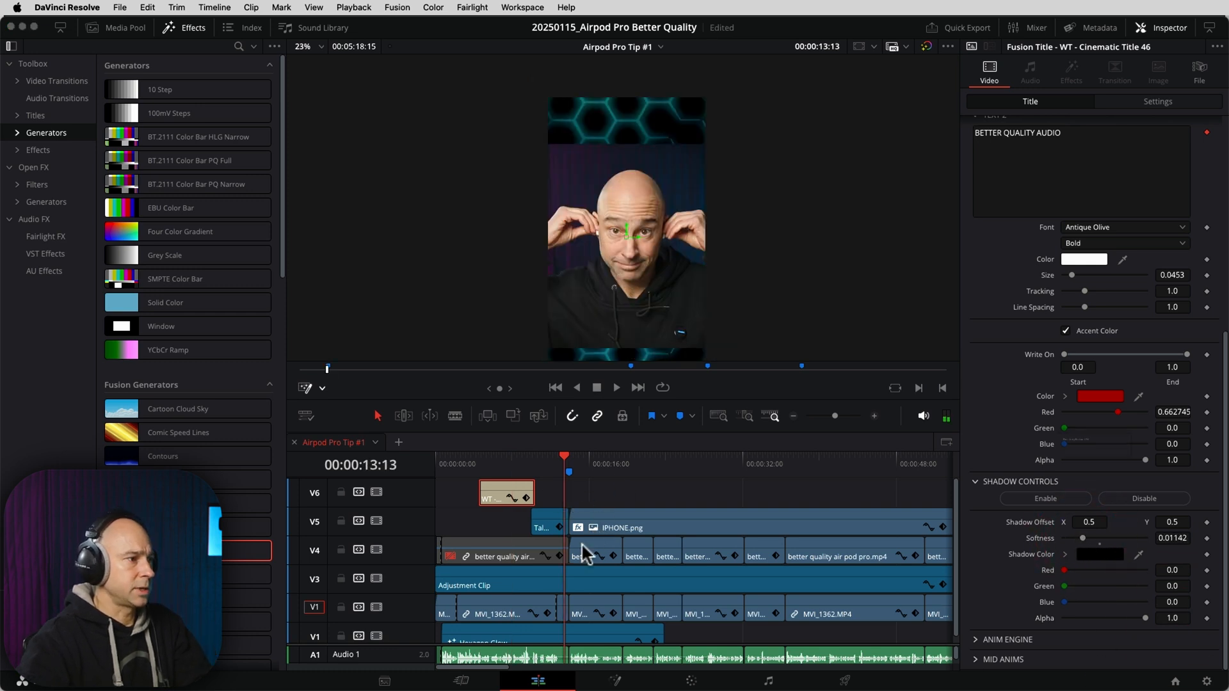
Delete the remaining Talk Head Zoom clip on V5 just before the IPHONE.png overlay.
scroll(573, 569, down, 1)
click(531, 604)
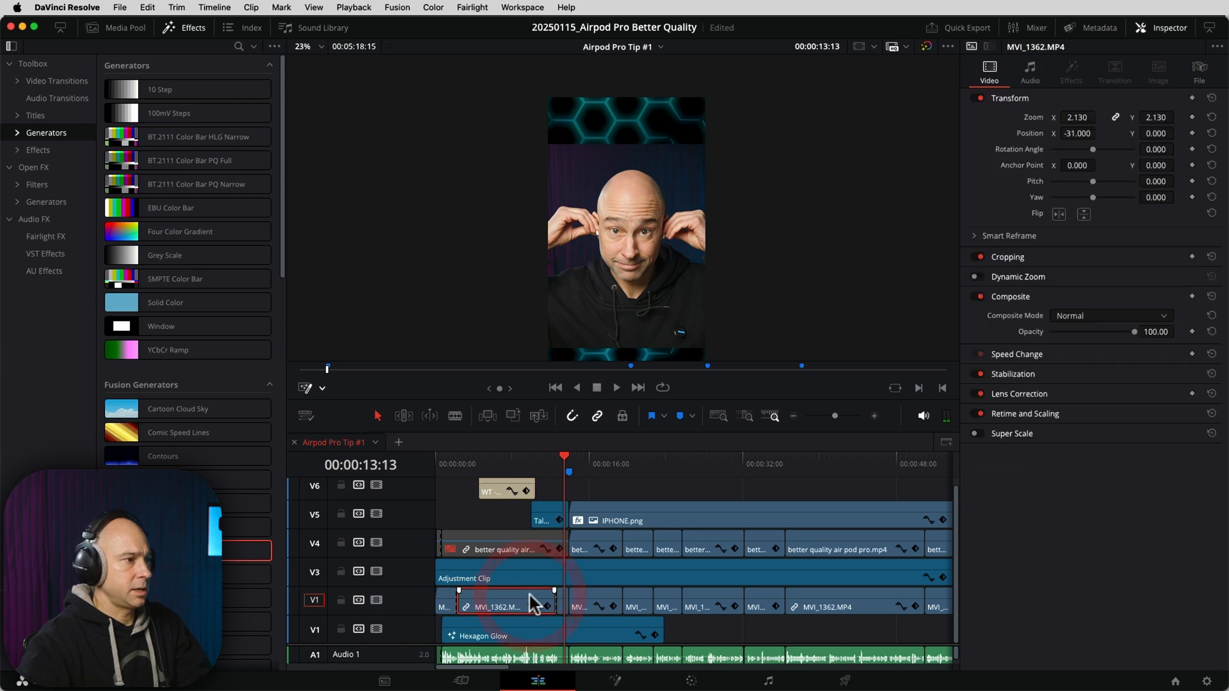
click(546, 513)
key(BackSpace)
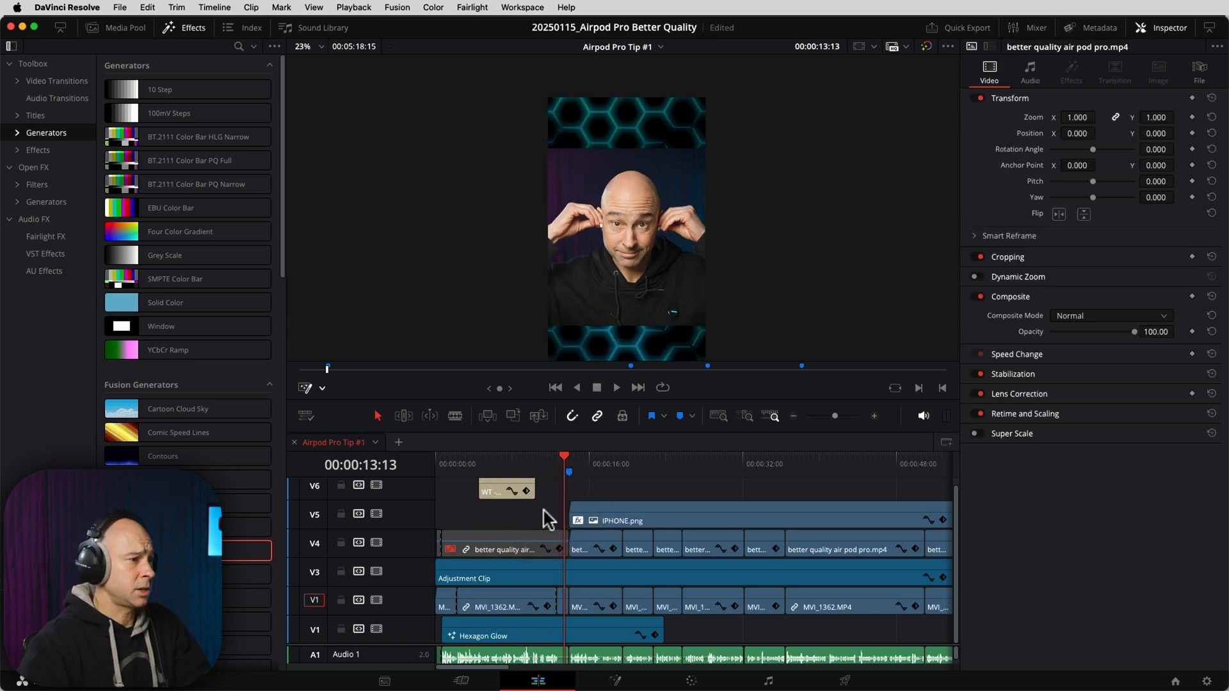
Paste all video attributes of the second MVI_1362.MP4 clip onto the short clip after it, and play across the cut.
click(525, 590)
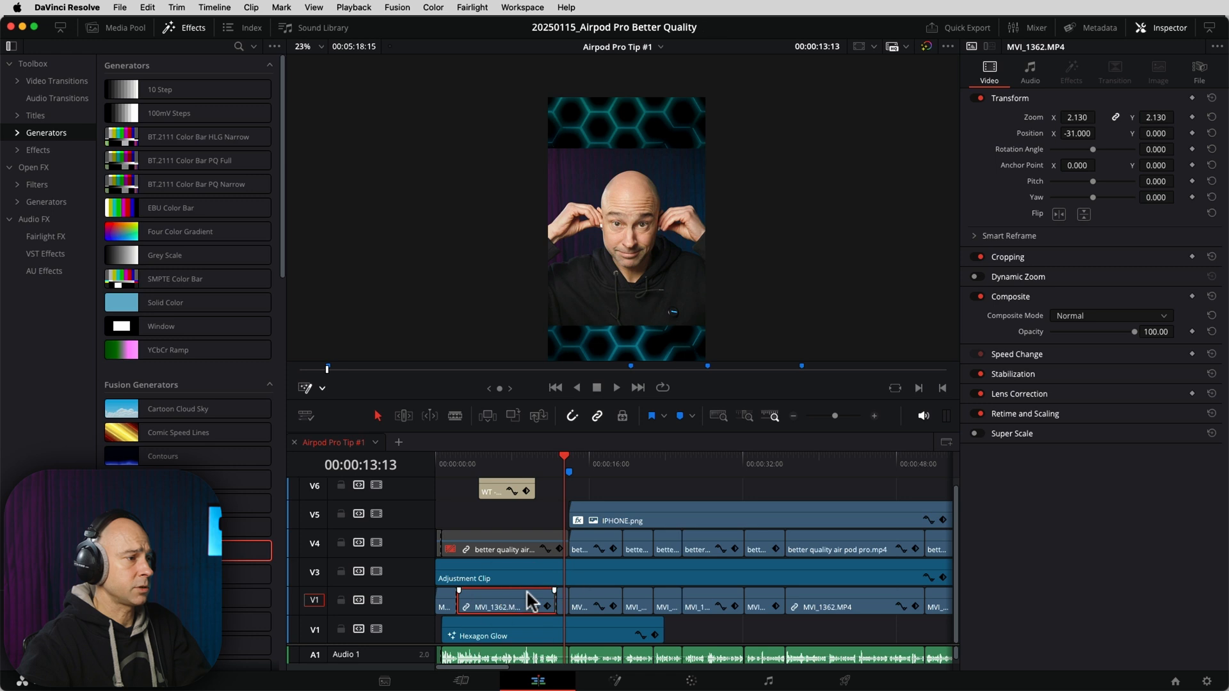
click(561, 598)
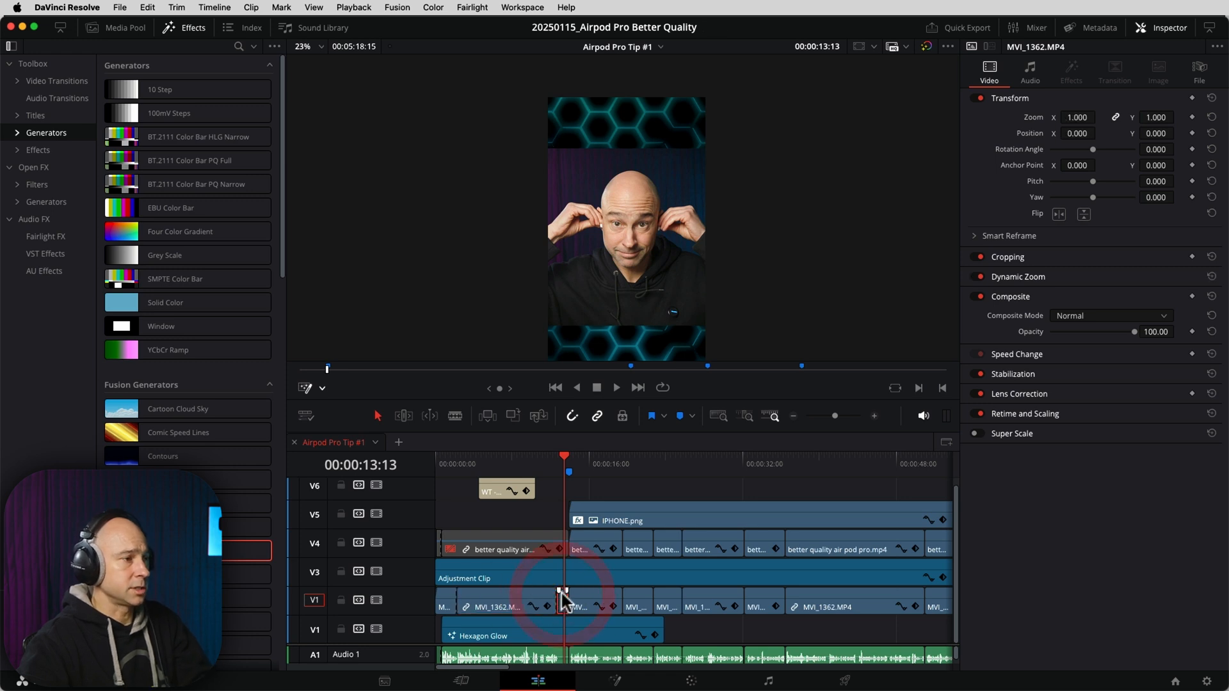
key(alt+v)
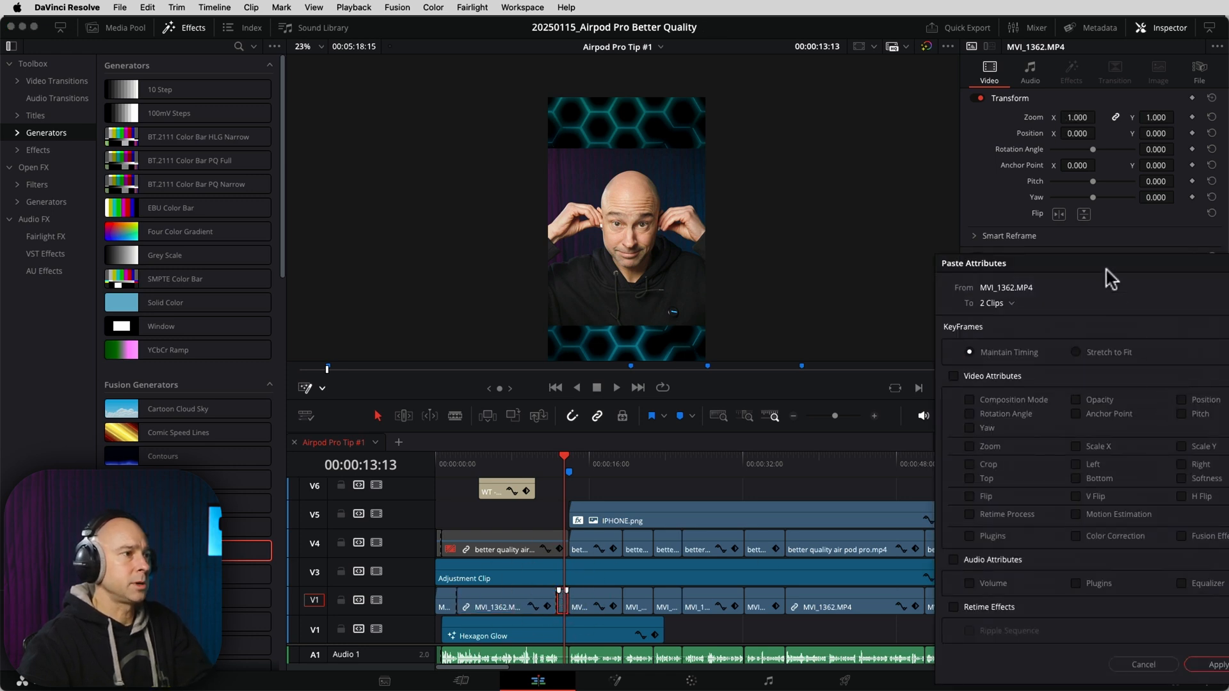
drag(1110, 280, 832, 162)
click(716, 258)
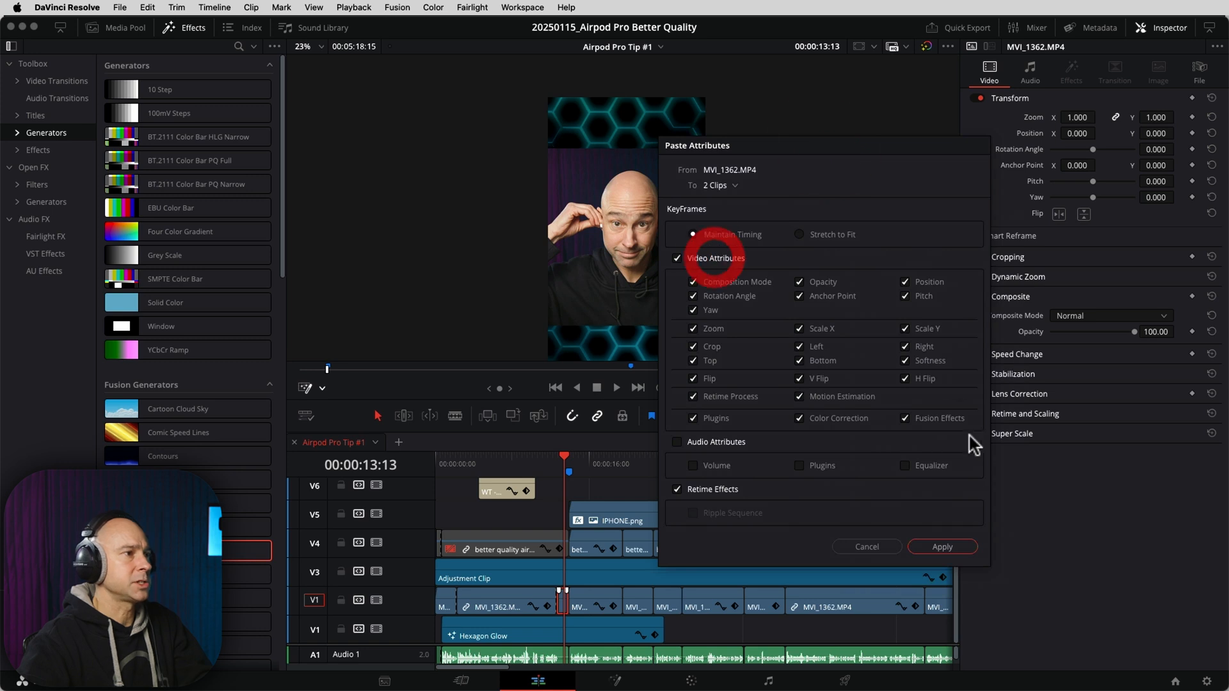
click(943, 547)
drag(550, 472, 537, 467)
key(space)
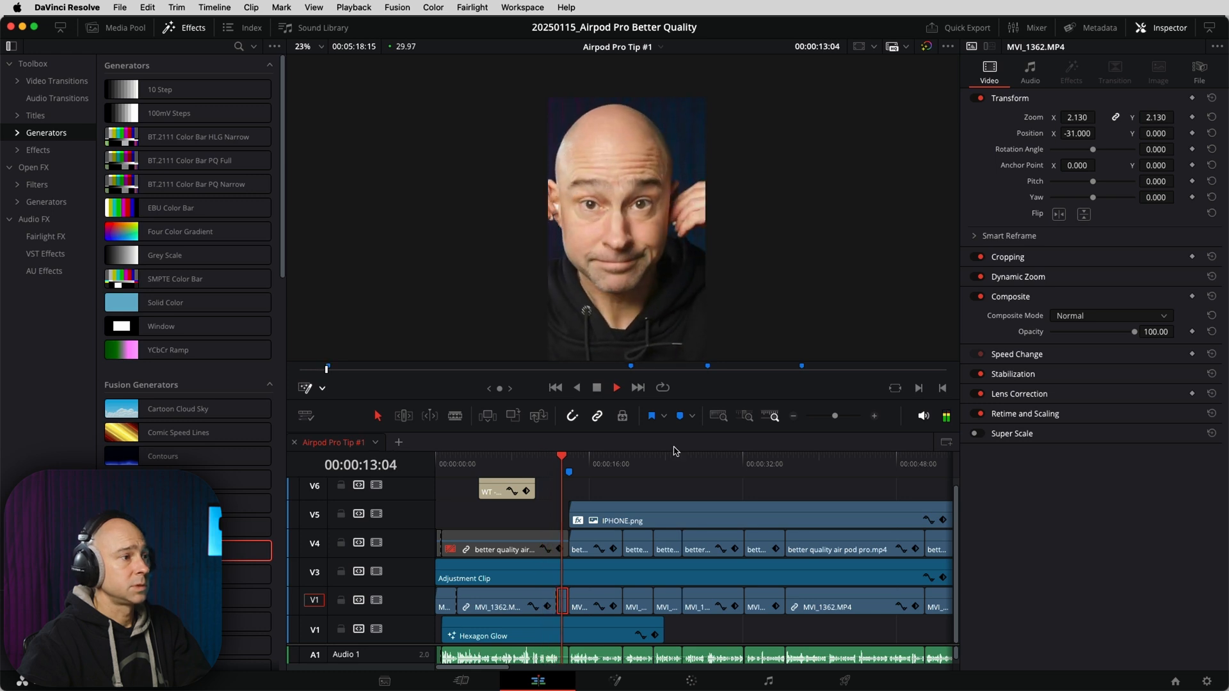
key(space)
Turn off Dynamic Zoom on the short MVI_1362.MP4 clip before the phone overlay and replay that part.
scroll(563, 493, up, 1)
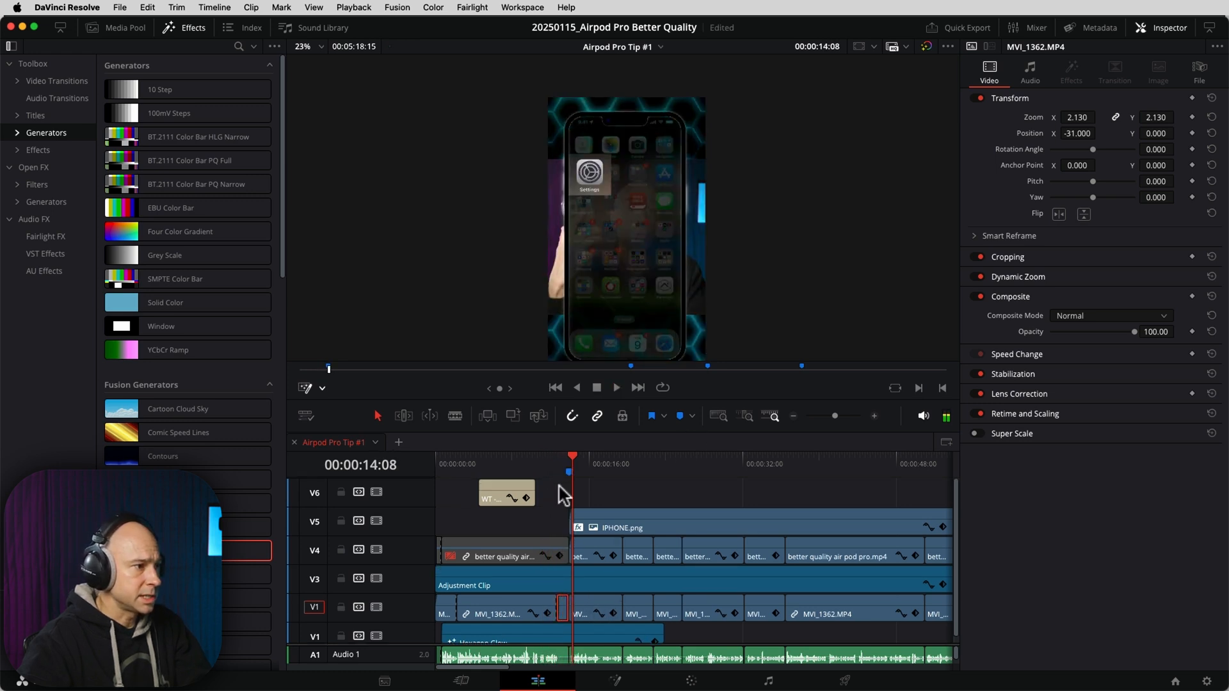
scroll(559, 488, down, 1)
click(563, 602)
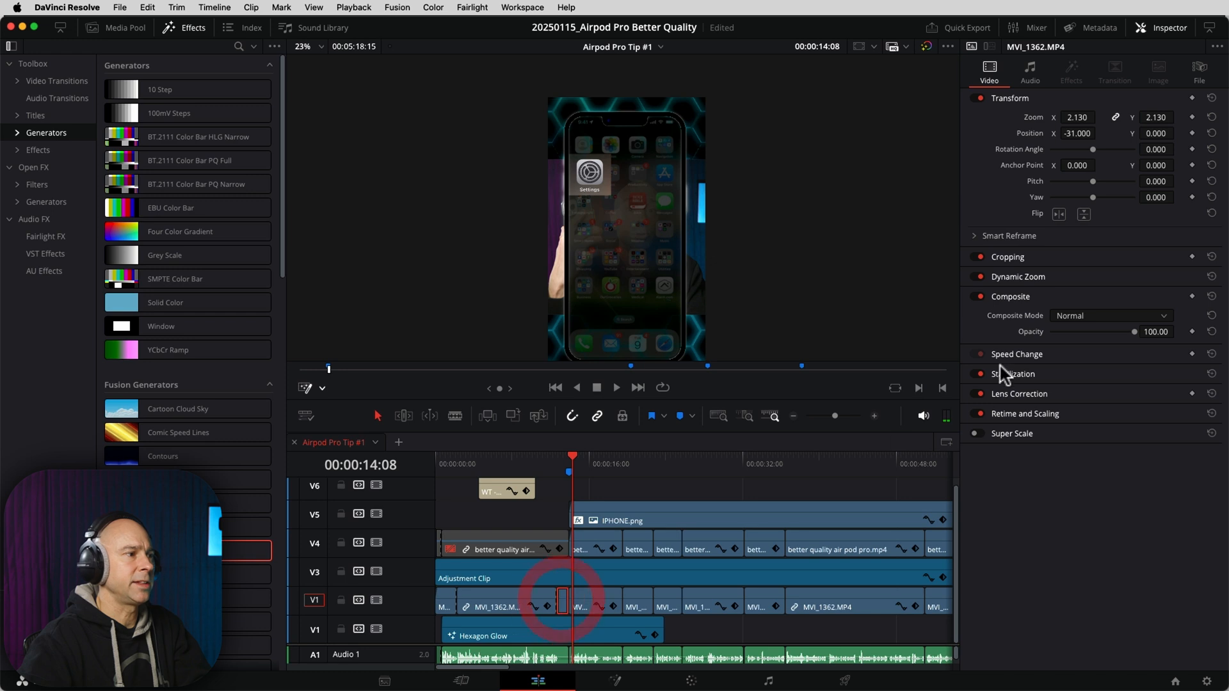
click(975, 276)
click(544, 457)
key(space)
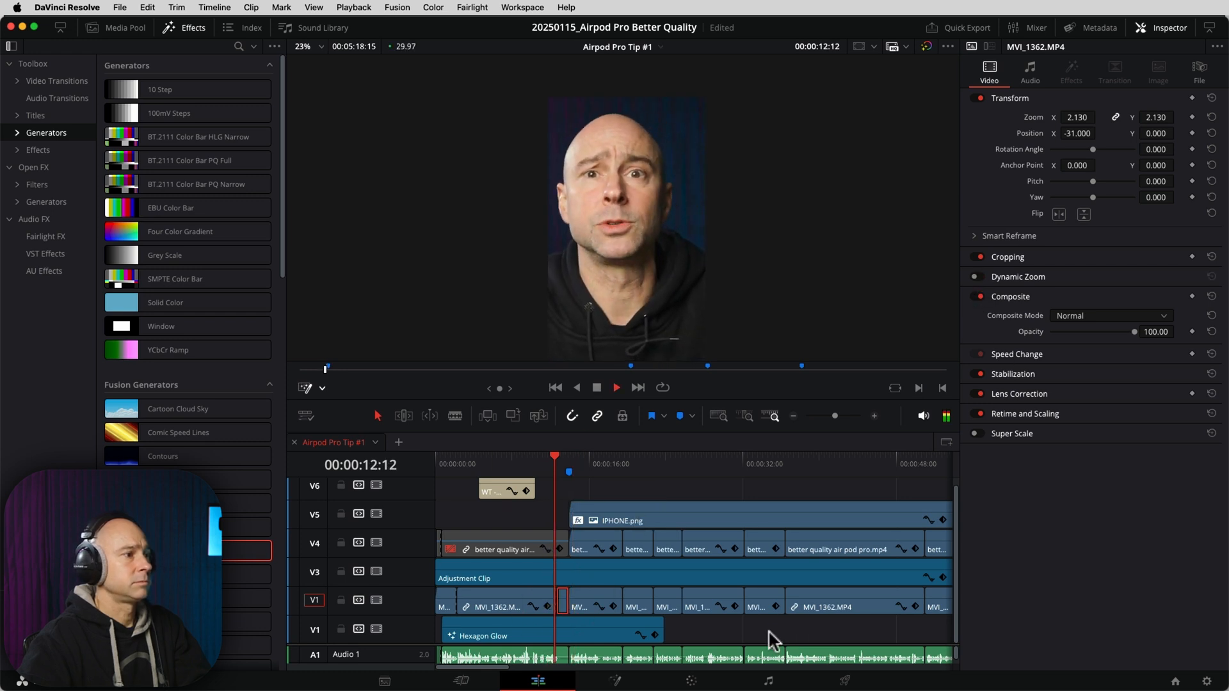
key(space)
Scrub through the IPHONE.png overlay section to check the background and footage behind the phone.
scroll(624, 283, down, 2)
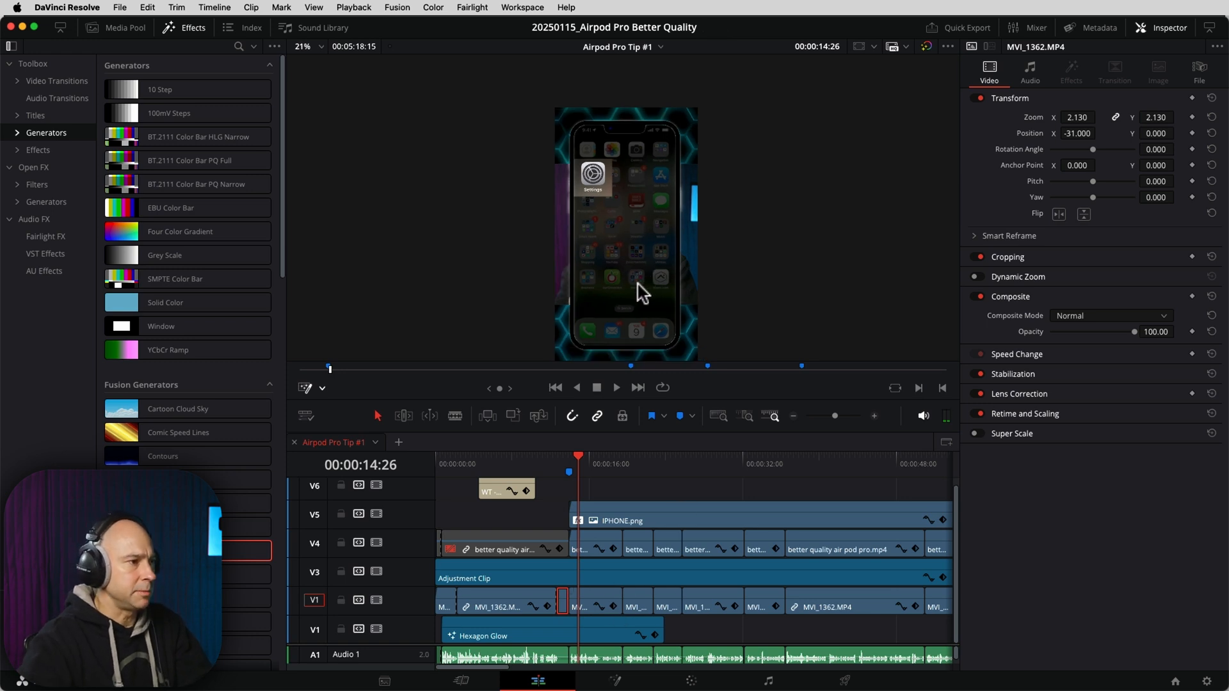
click(595, 590)
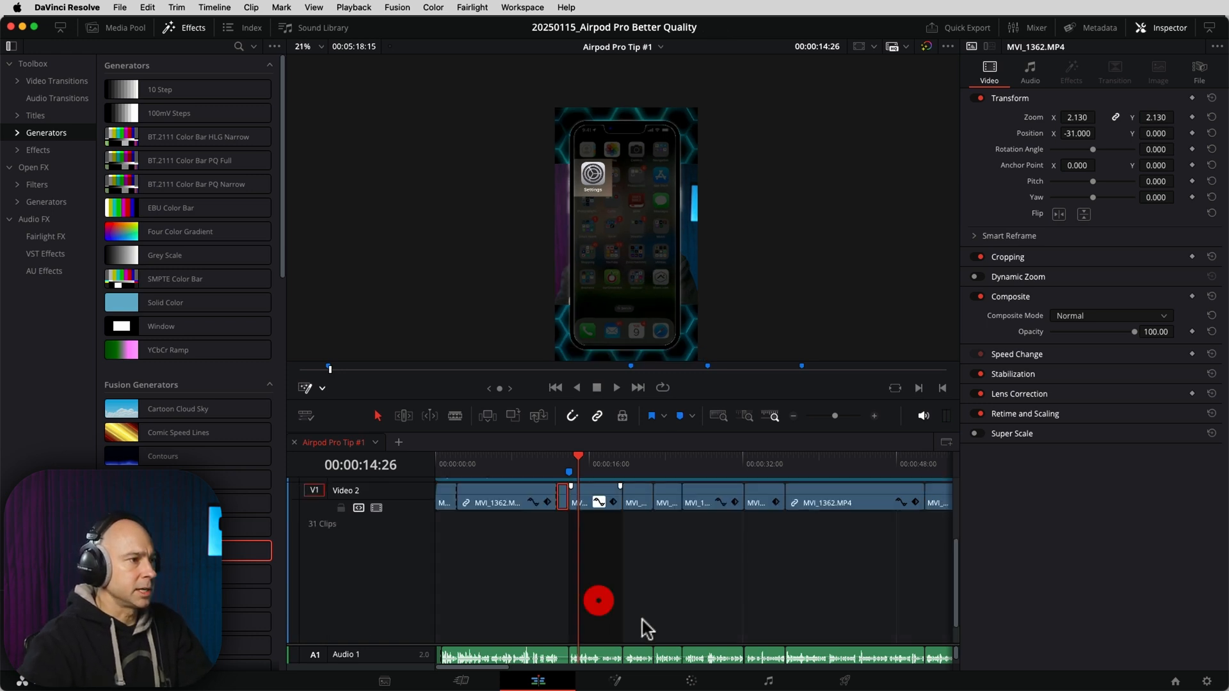
click(590, 590)
drag(496, 667, 517, 677)
drag(573, 460, 940, 468)
mouse_move(861, 472)
mouse_down()
mouse_move(872, 471)
mouse_move(853, 471)
mouse_up()
drag(903, 613, 597, 602)
drag(1058, 336, 977, 333)
Extend the Hexagon Glow background on the lowest video track to the end of the first tip section.
drag(654, 628, 818, 633)
drag(500, 667, 873, 626)
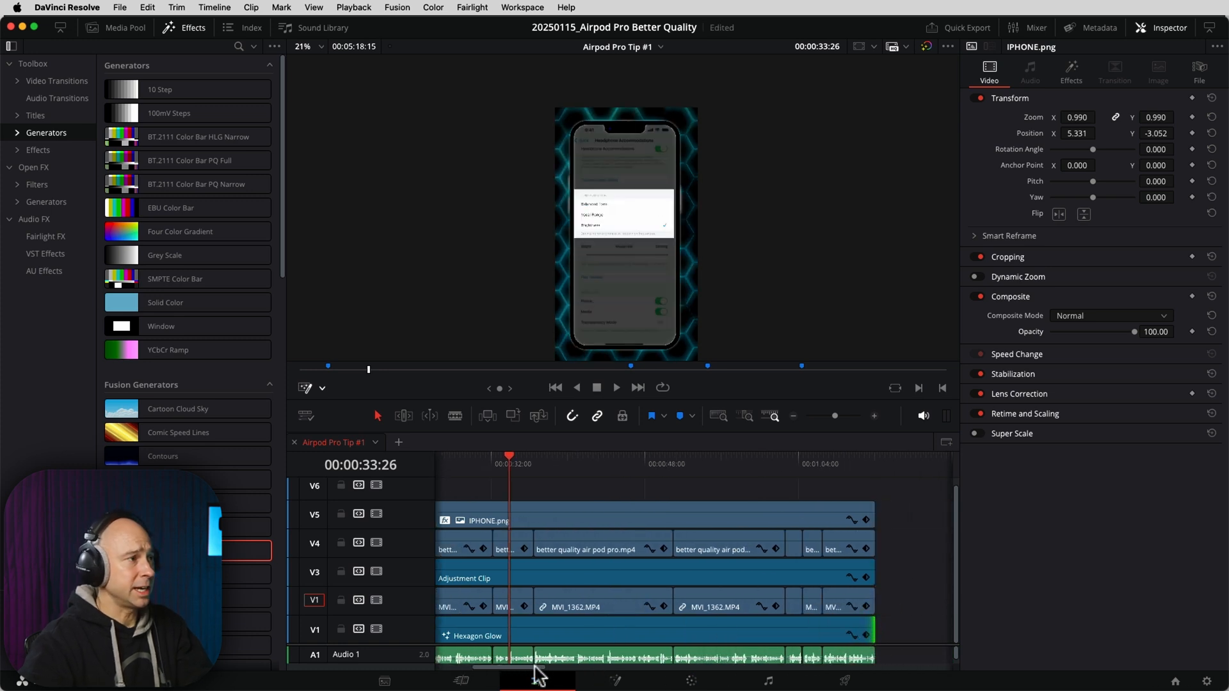
drag(538, 672, 425, 672)
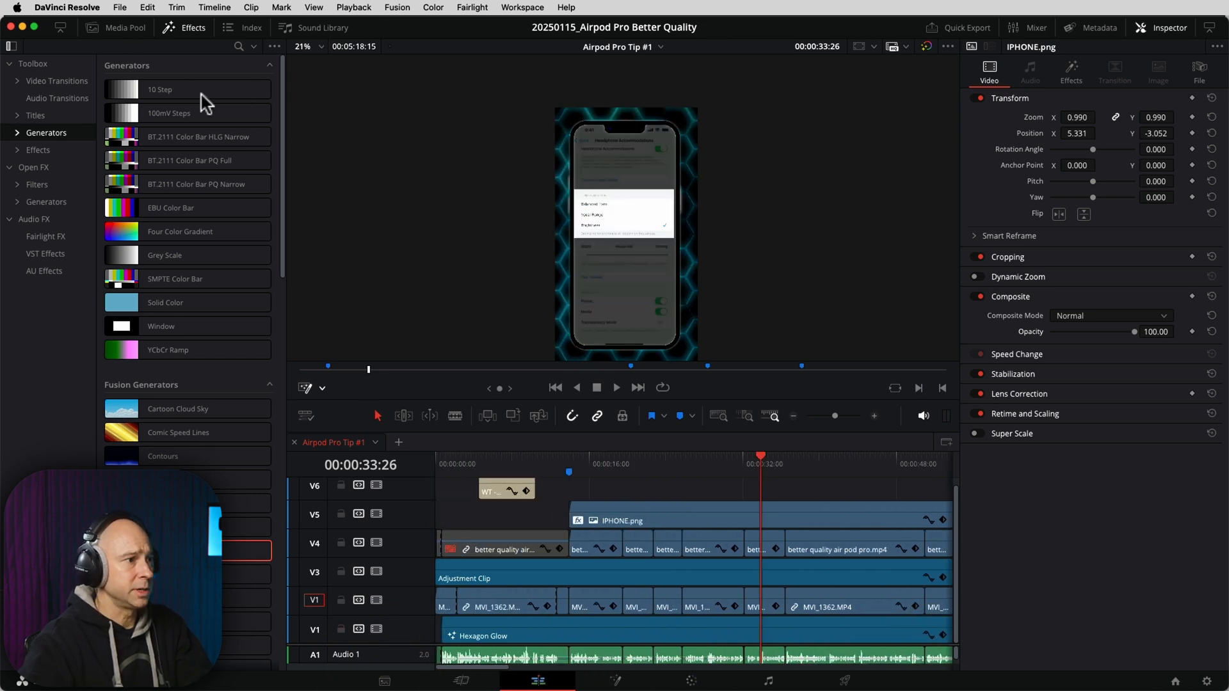
Check the end of the first tip section and survey the remaining clips up to the end of the timeline.
drag(678, 462, 762, 471)
click(793, 416)
click(793, 416)
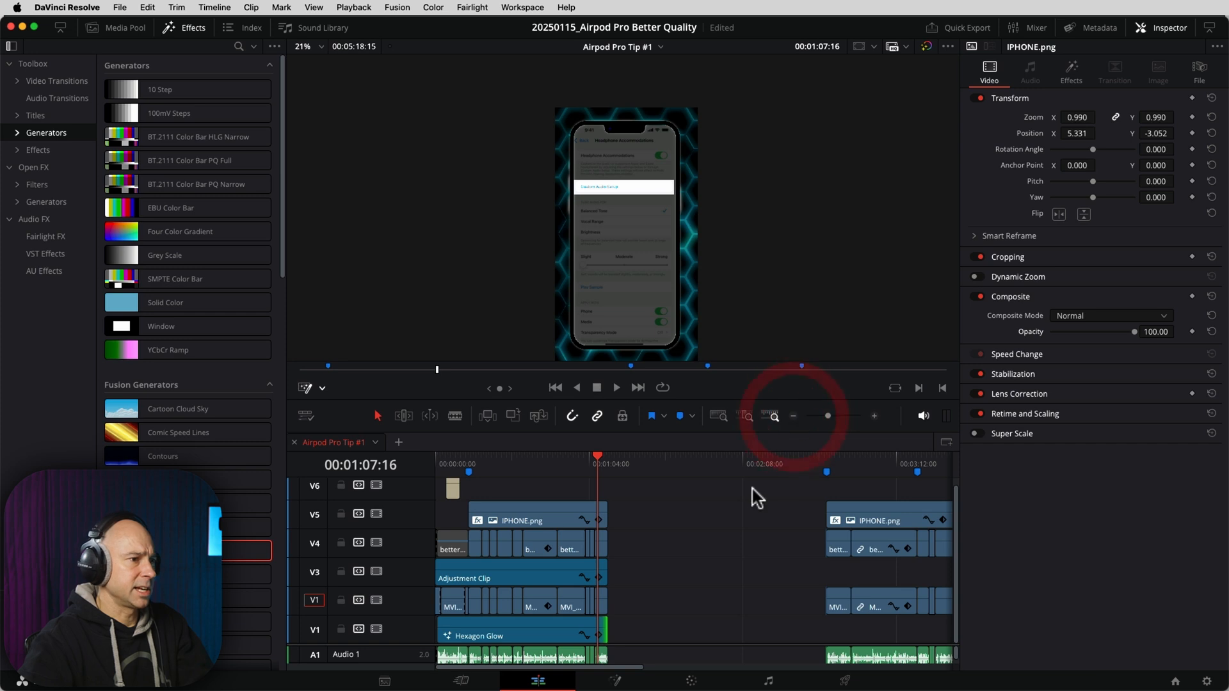
drag(758, 547, 535, 549)
drag(821, 550, 613, 532)
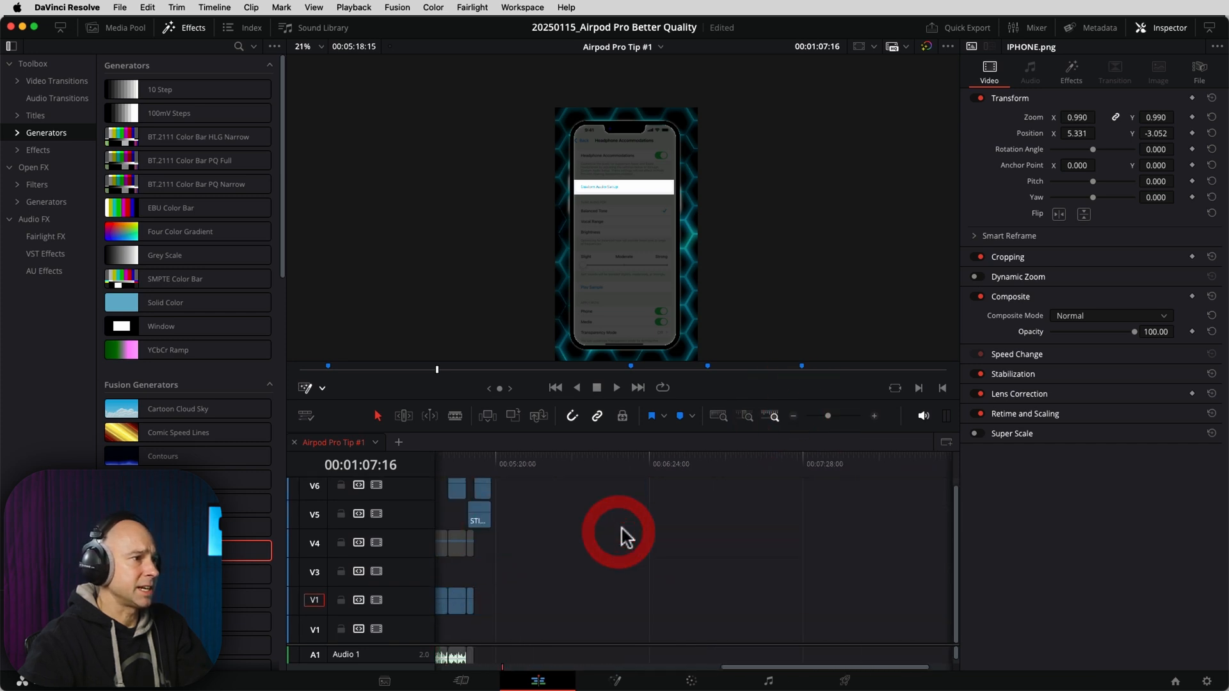
Review the closing section from the end of the last IPHONE.png overlay to the DaVinci Resolve Certified Trainer graphic on V6.
click(452, 463)
drag(624, 615, 938, 617)
key(Up)
key(Up)
key(space)
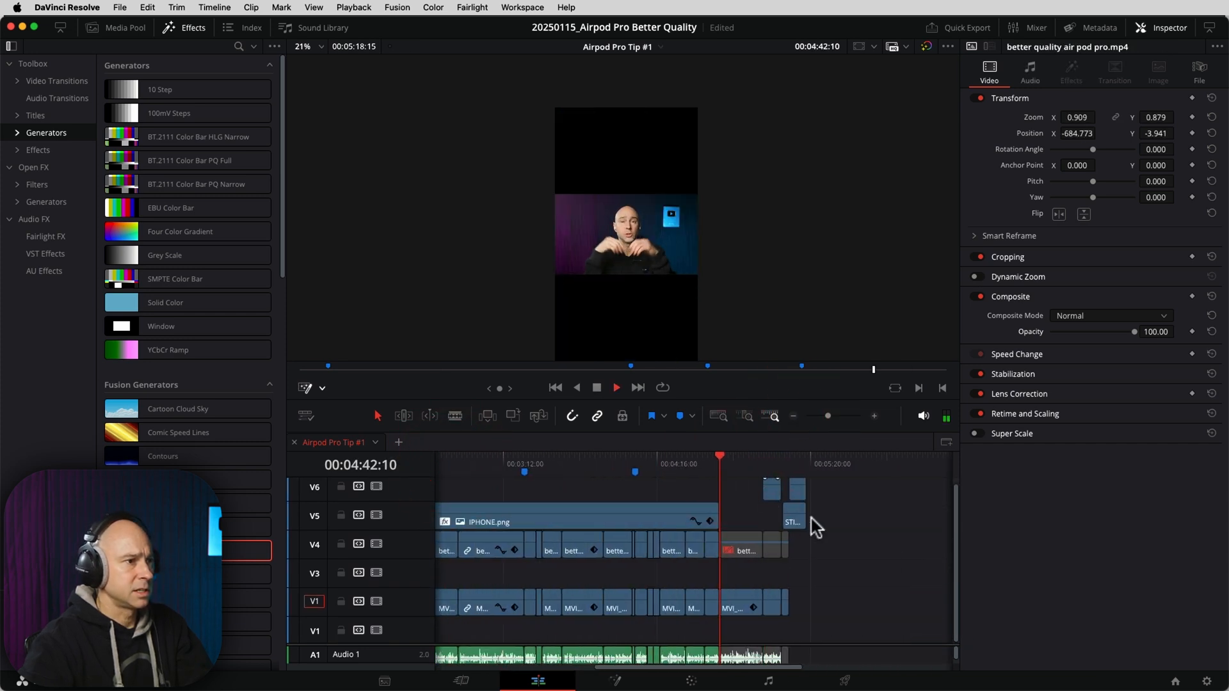
click(874, 417)
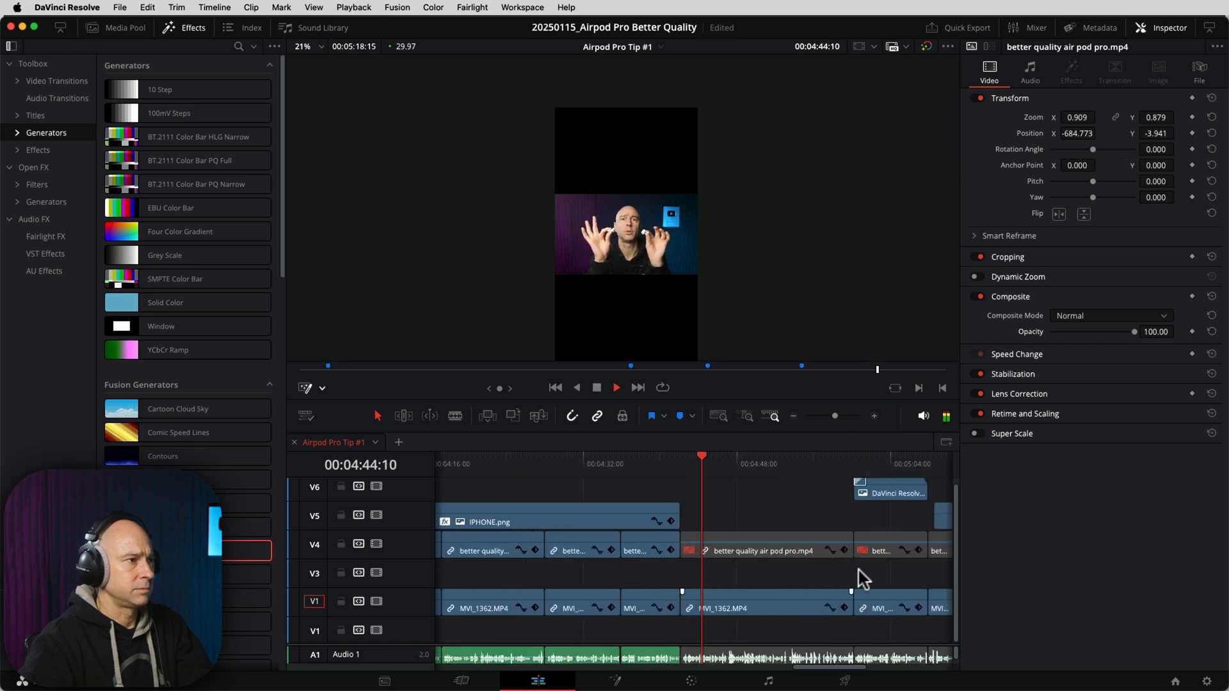
drag(858, 576, 711, 572)
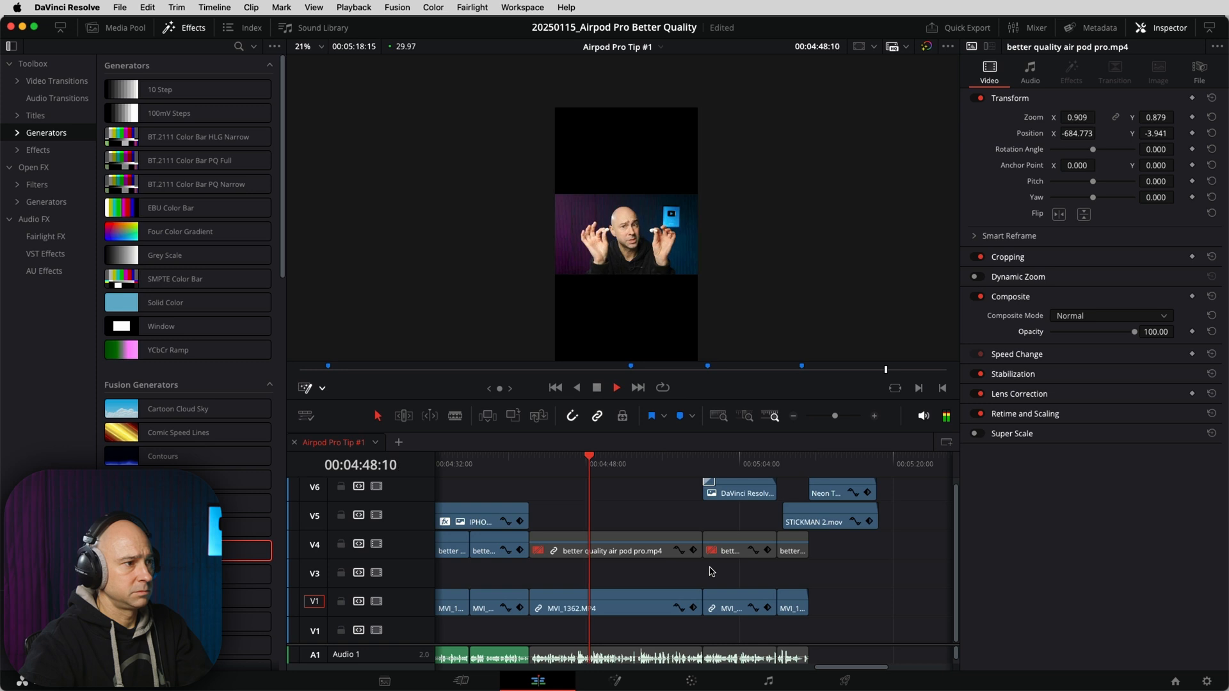
click(705, 465)
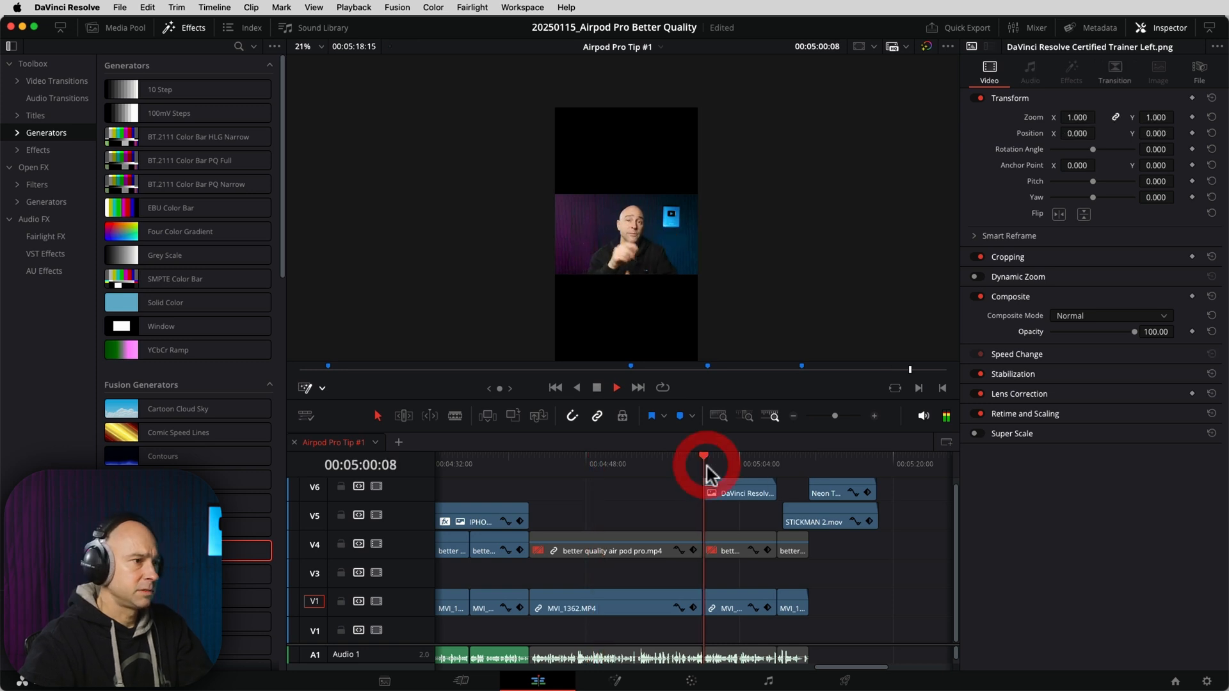
Select every clip on all tracks from the start of the DaVinci Resolve Certified Trainer graphic through the Neon and STICKMAN 2.mov overlays.
click(739, 463)
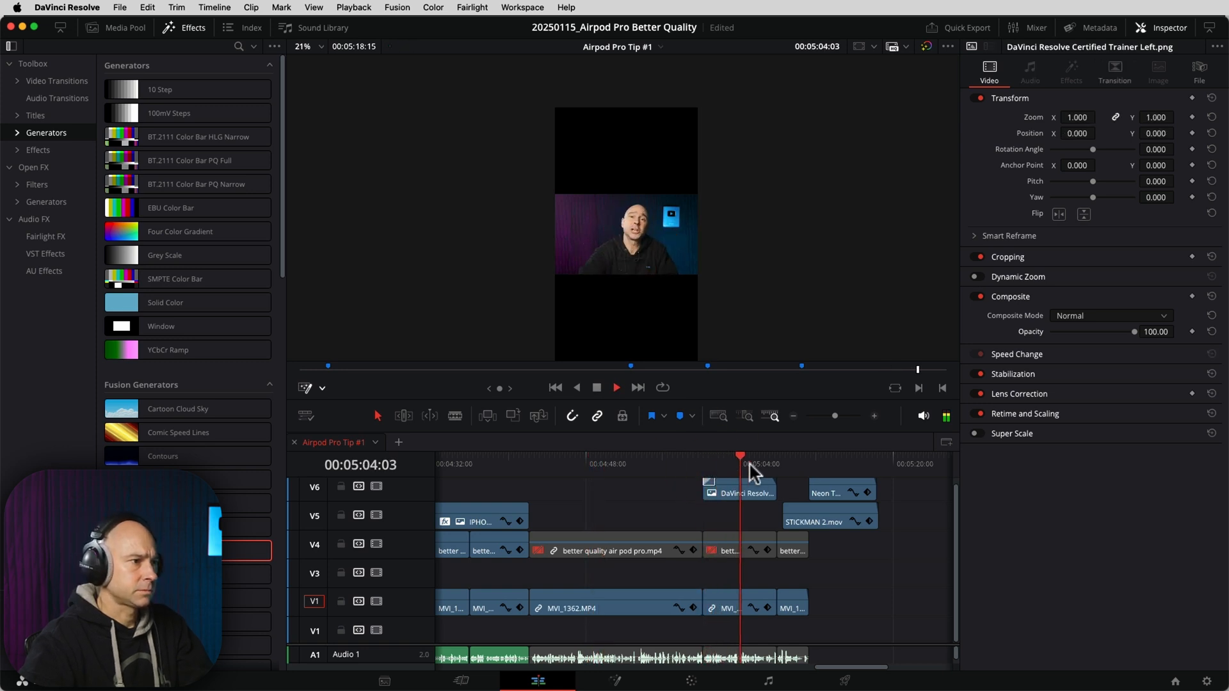
click(707, 463)
key(space)
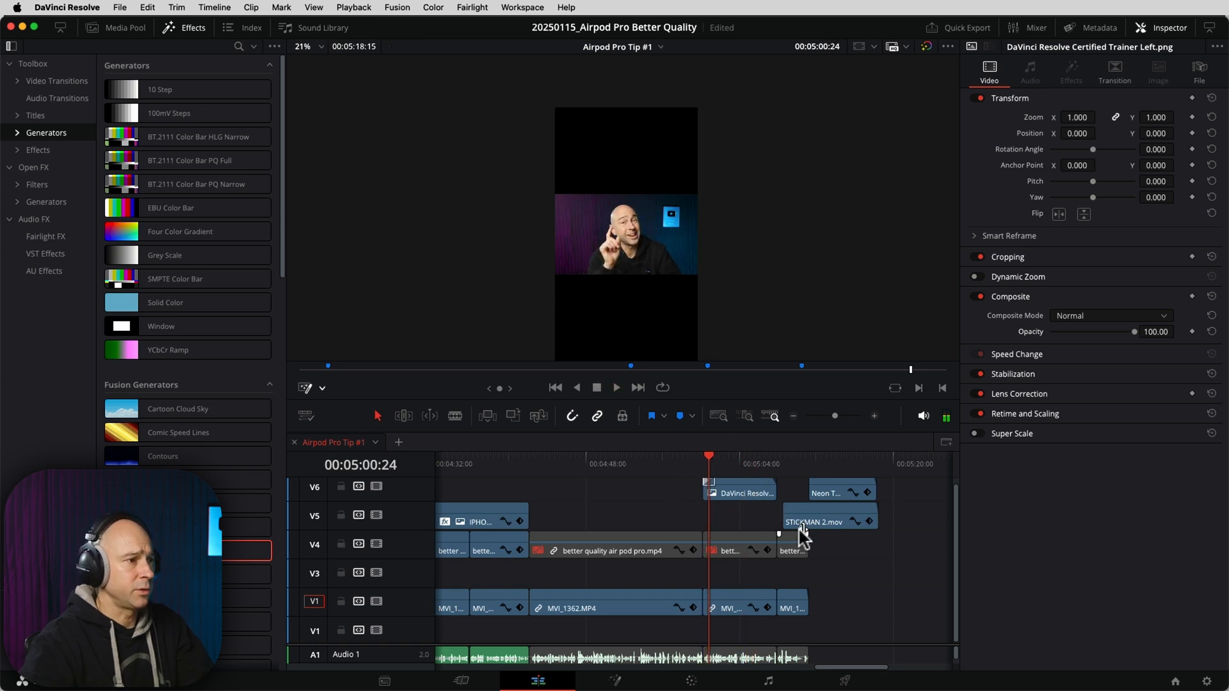
scroll(789, 571, down, 1)
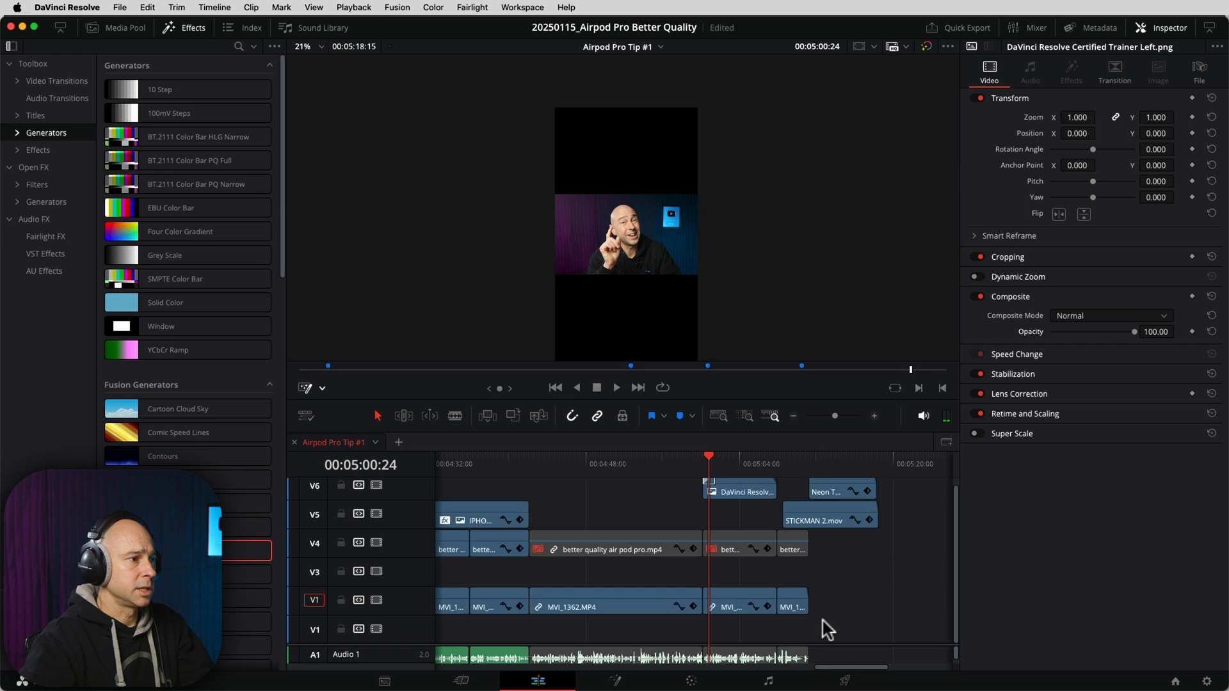
key(Up)
key(y)
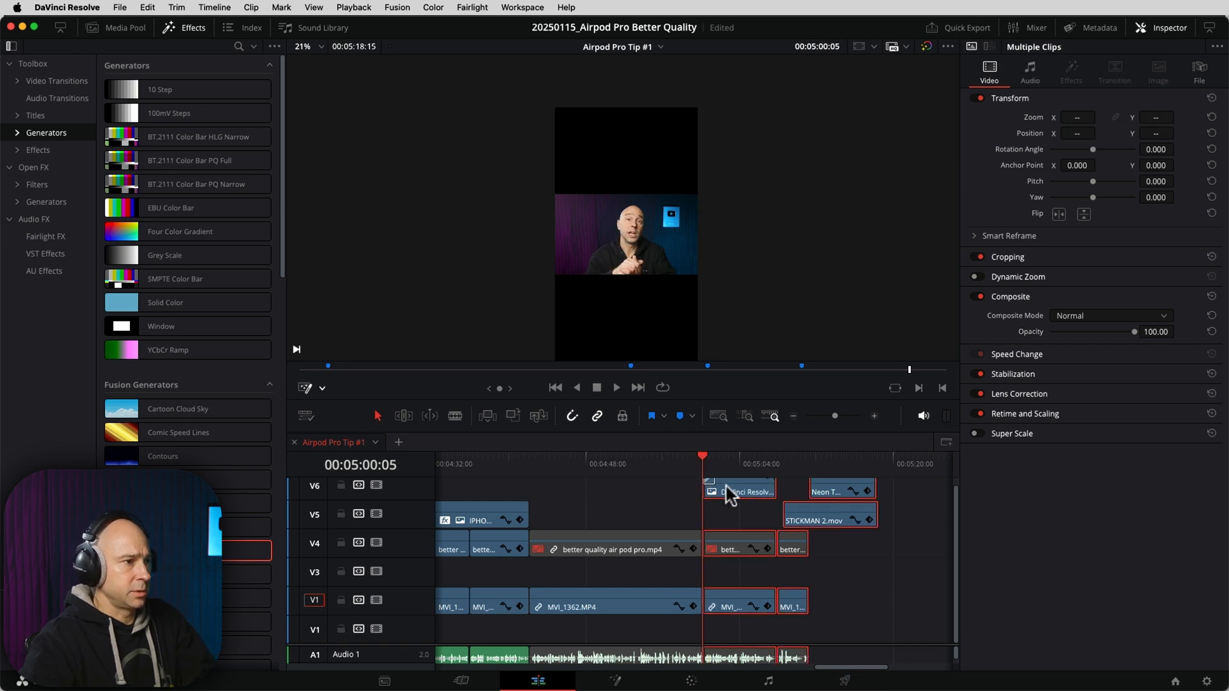
scroll(731, 493, up, 1)
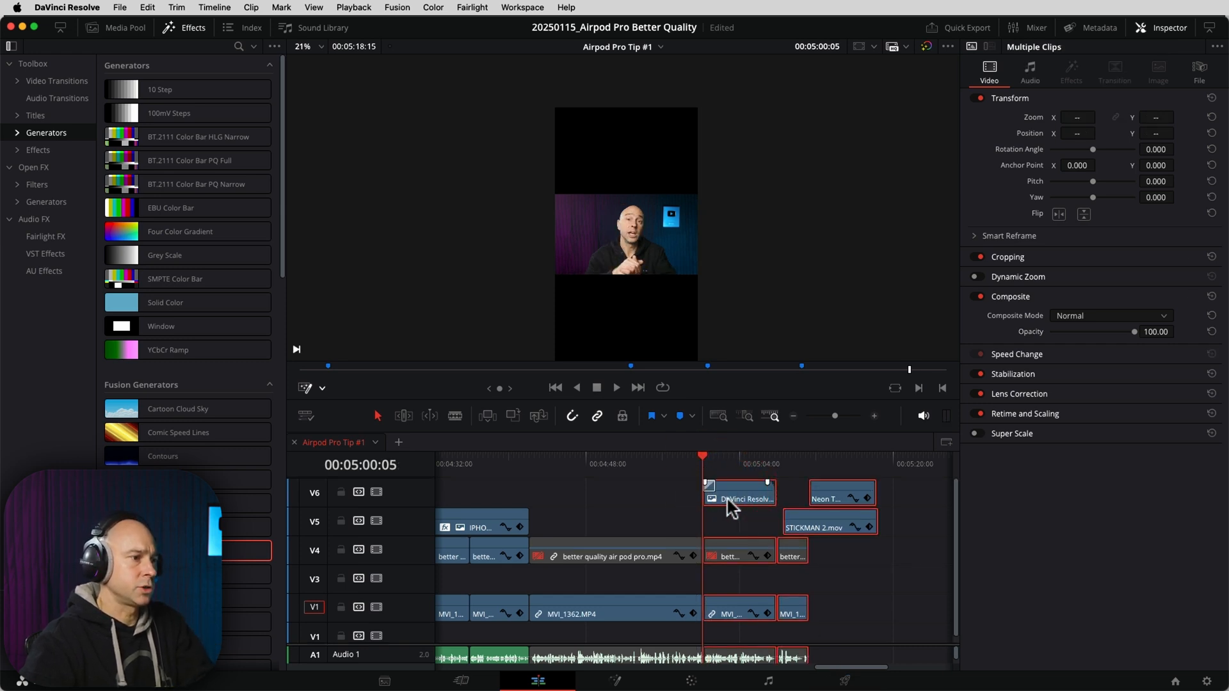
Paste a copy of the selected closing clips after the first tip section and move it directly against the end of IPHONE.png.
drag(843, 673, 539, 677)
click(588, 467)
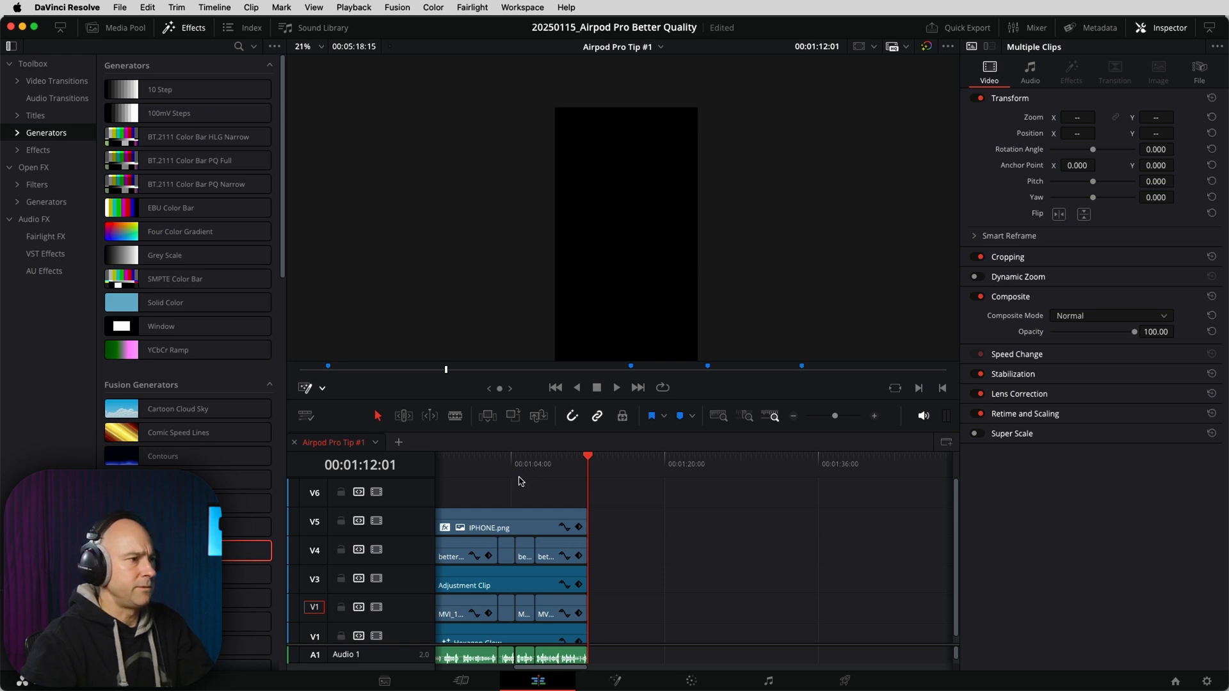
key(alt+v)
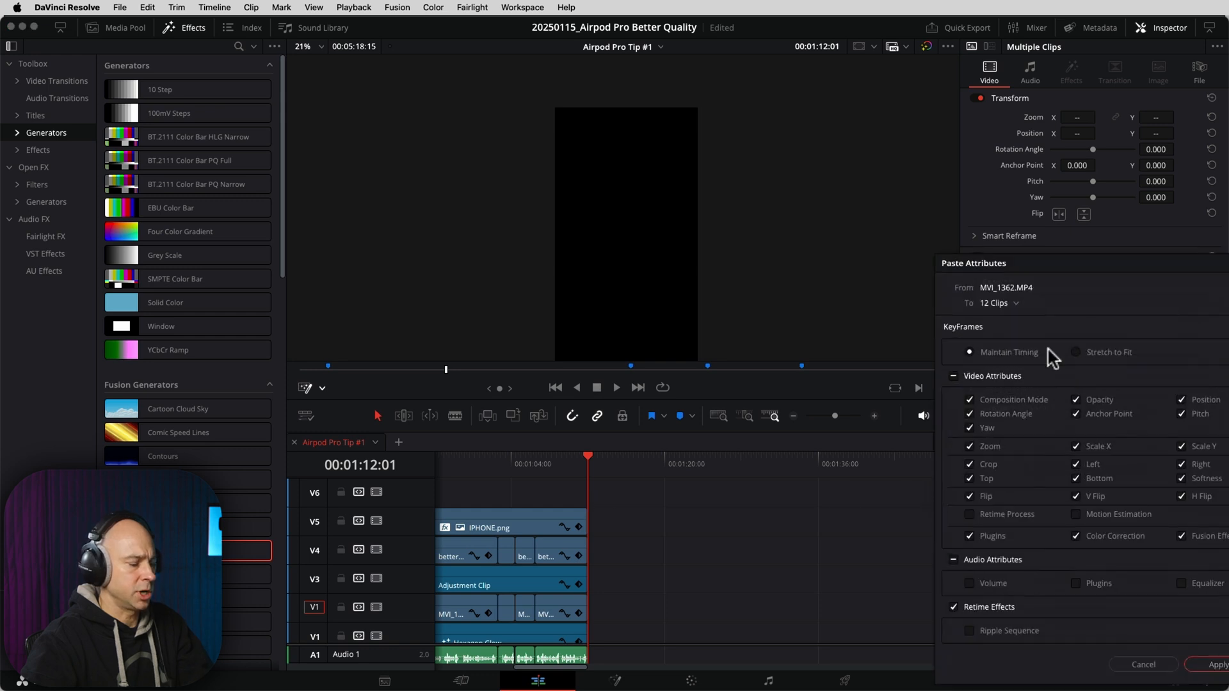
click(1143, 665)
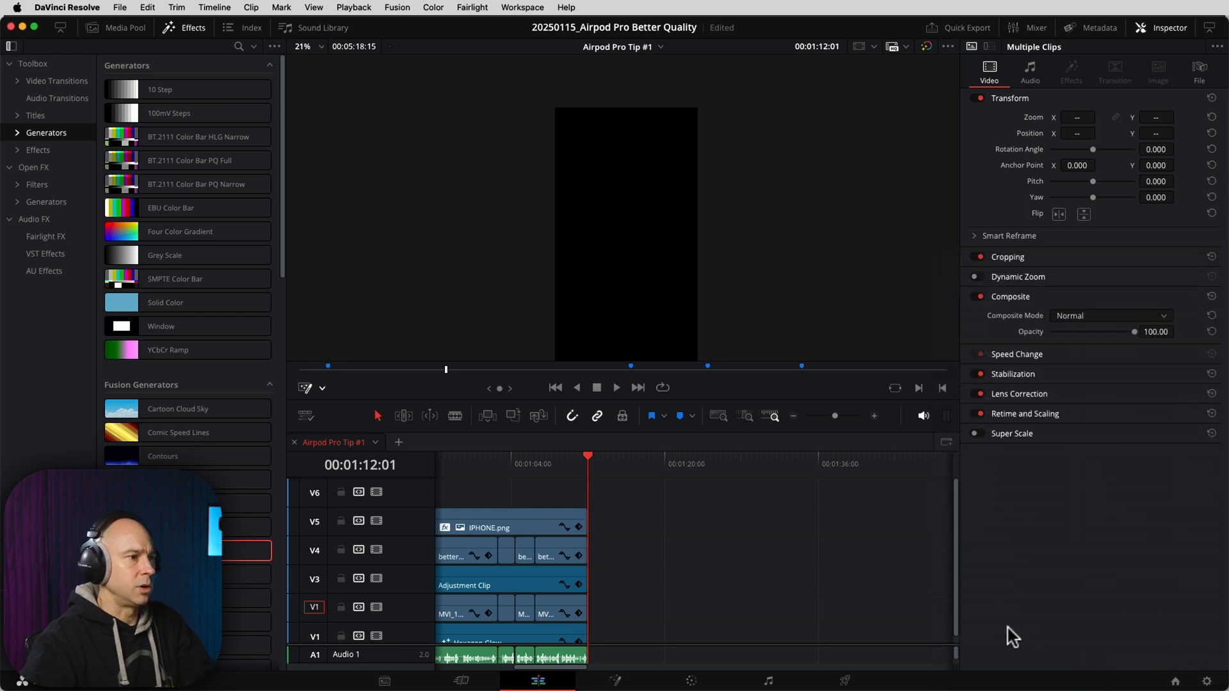
key(super+z)
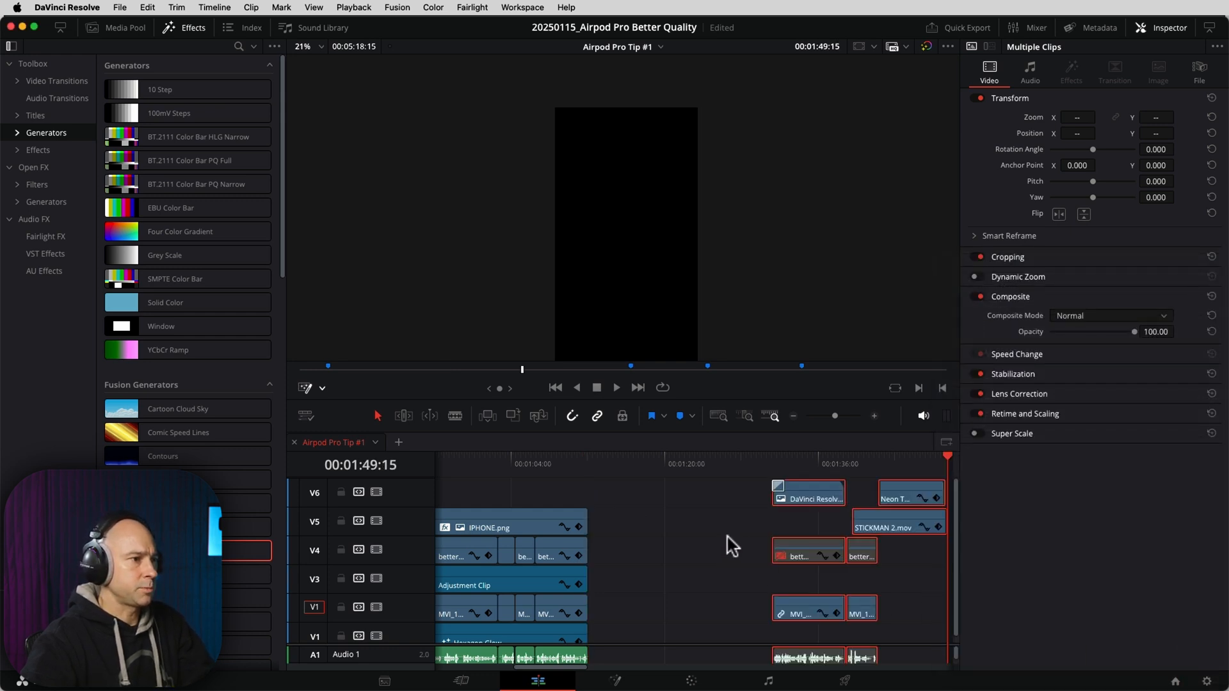
scroll(750, 564, down, 1)
drag(798, 554, 617, 538)
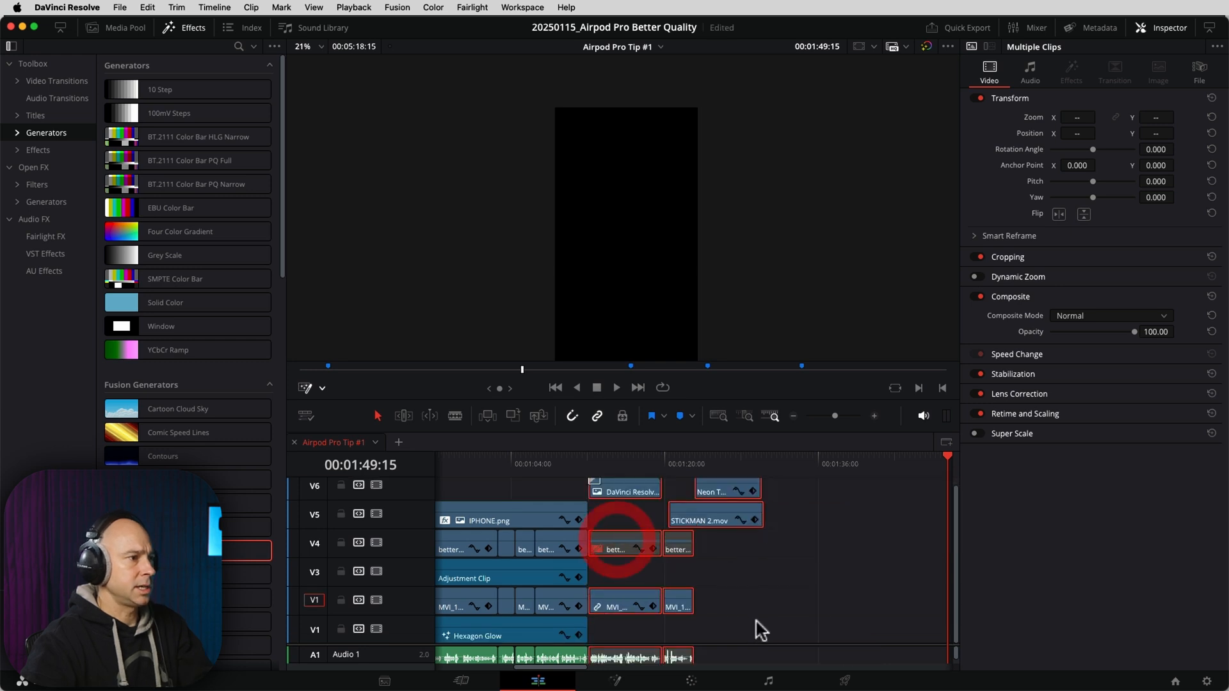
Preview the start of the pasted closing, and set the DaVinci Resolve Certified Trainer graphic to Zoom 0.910 and Position X 159.
click(741, 604)
click(564, 466)
key(space)
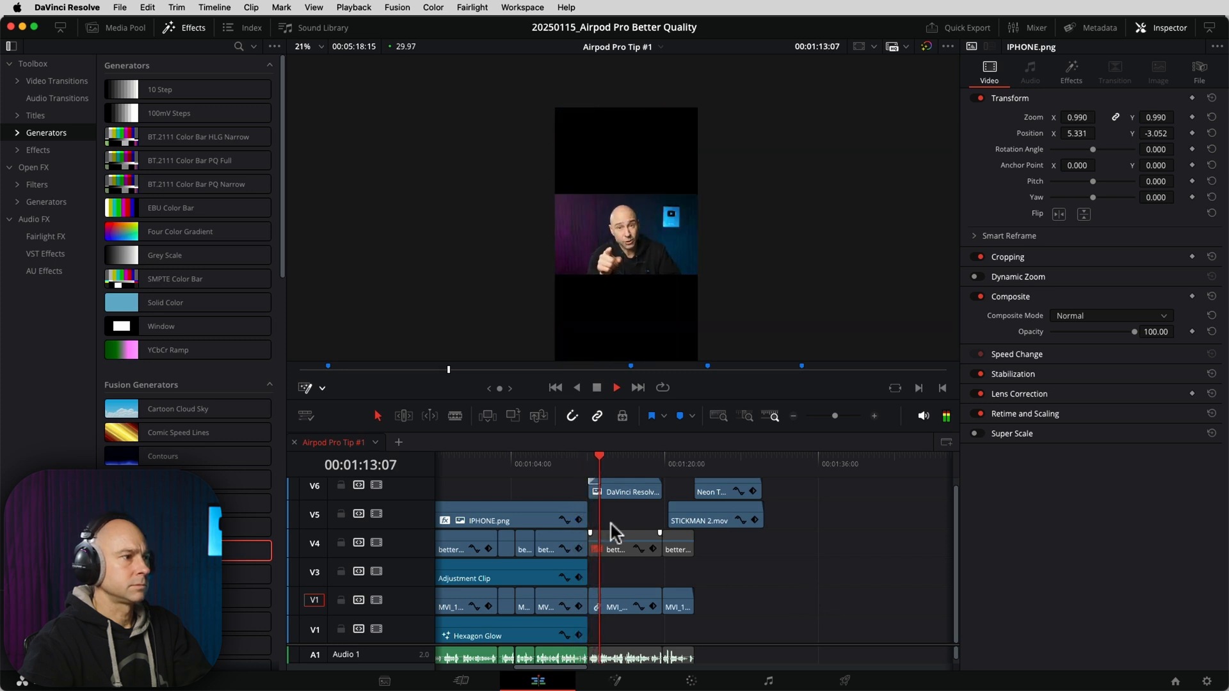
scroll(707, 545, up, 1)
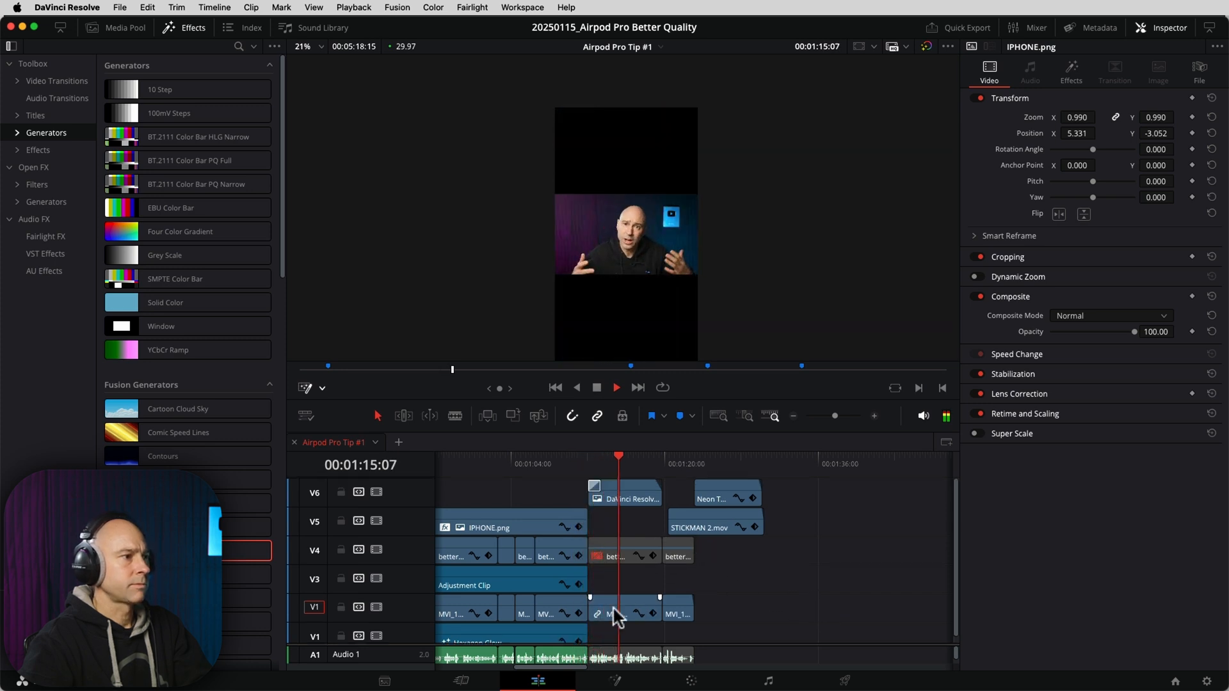
key(space)
click(618, 500)
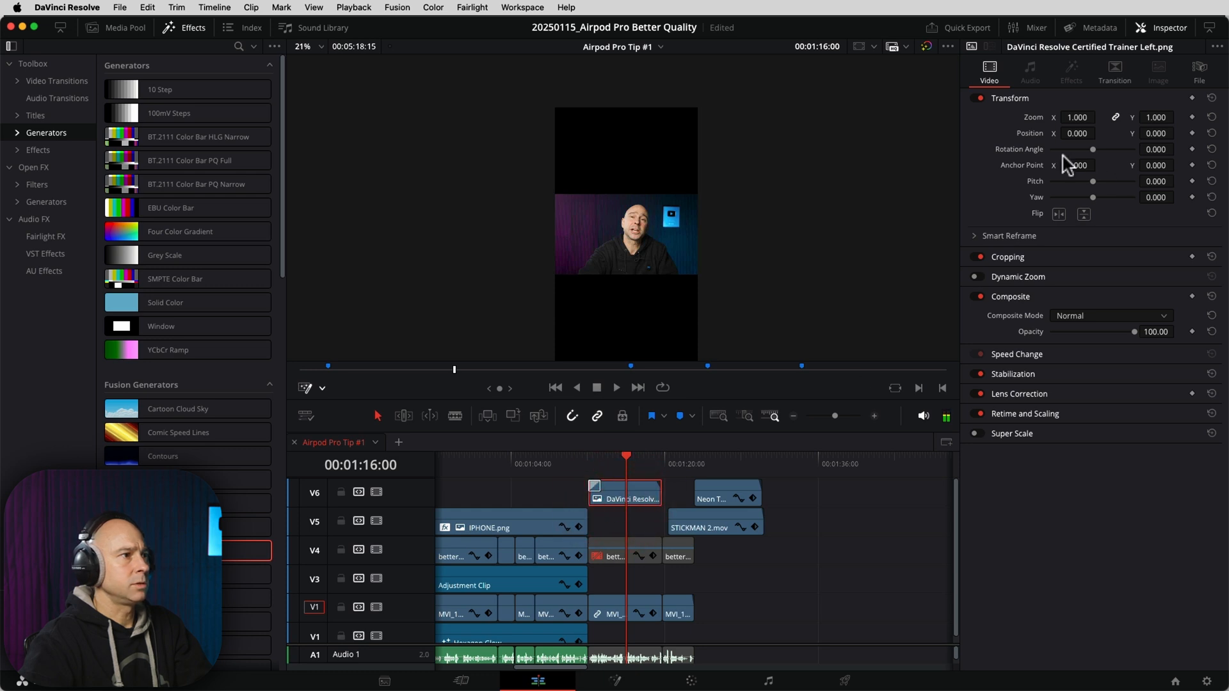
mouse_move(1077, 133)
mouse_down()
mouse_move(1100, 132)
mouse_move(1071, 119)
mouse_move(1076, 133)
mouse_move(1064, 133)
mouse_move(1102, 133)
mouse_up()
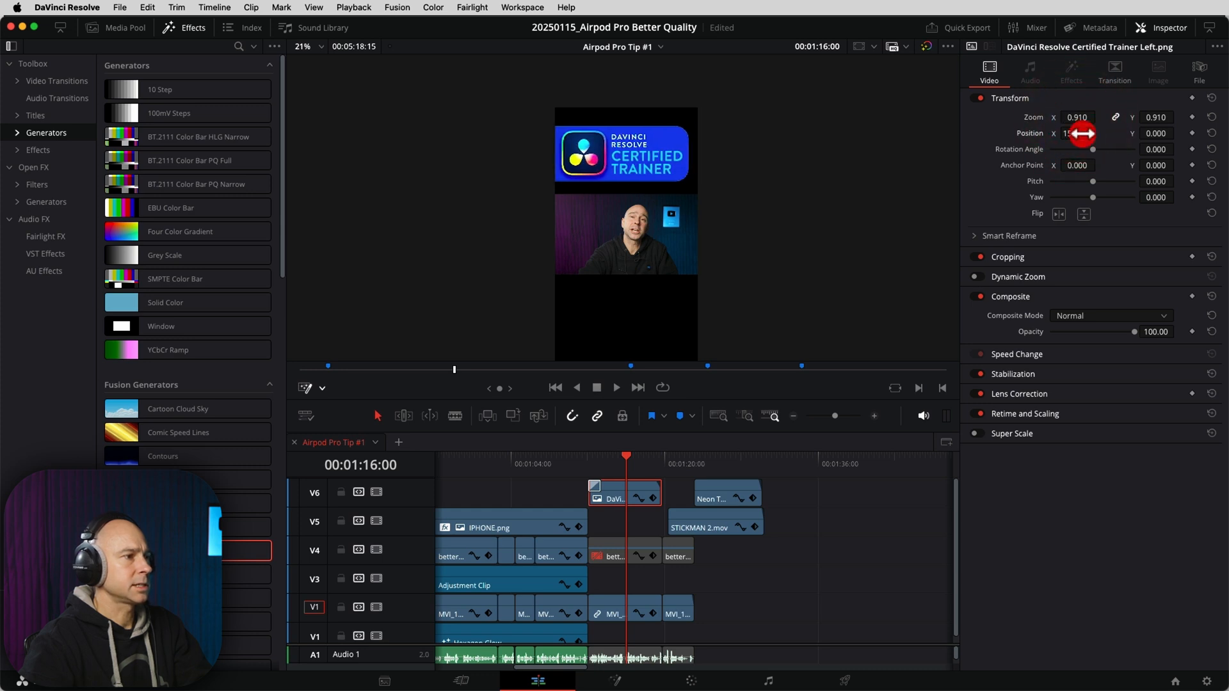
Enlarge the MVI_1362.MP4 clip beneath the Certified Trainer graphic to Zoom 2.120.
click(584, 464)
key(space)
key(space)
click(630, 620)
drag(1079, 116, 1104, 116)
Shift the enlarged MVI_1362.MP4 clip to Position Y -11 and raise the Certified Trainer graphic to Position Y 49.
click(636, 509)
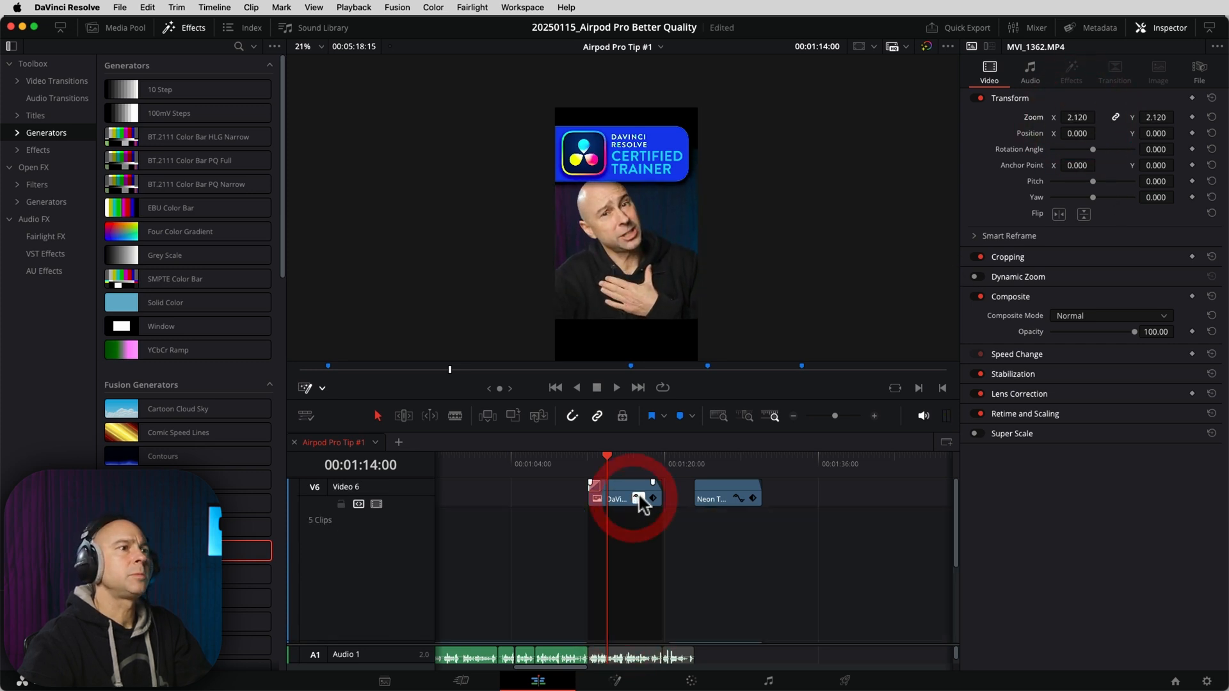
drag(1146, 133, 1137, 133)
click(643, 494)
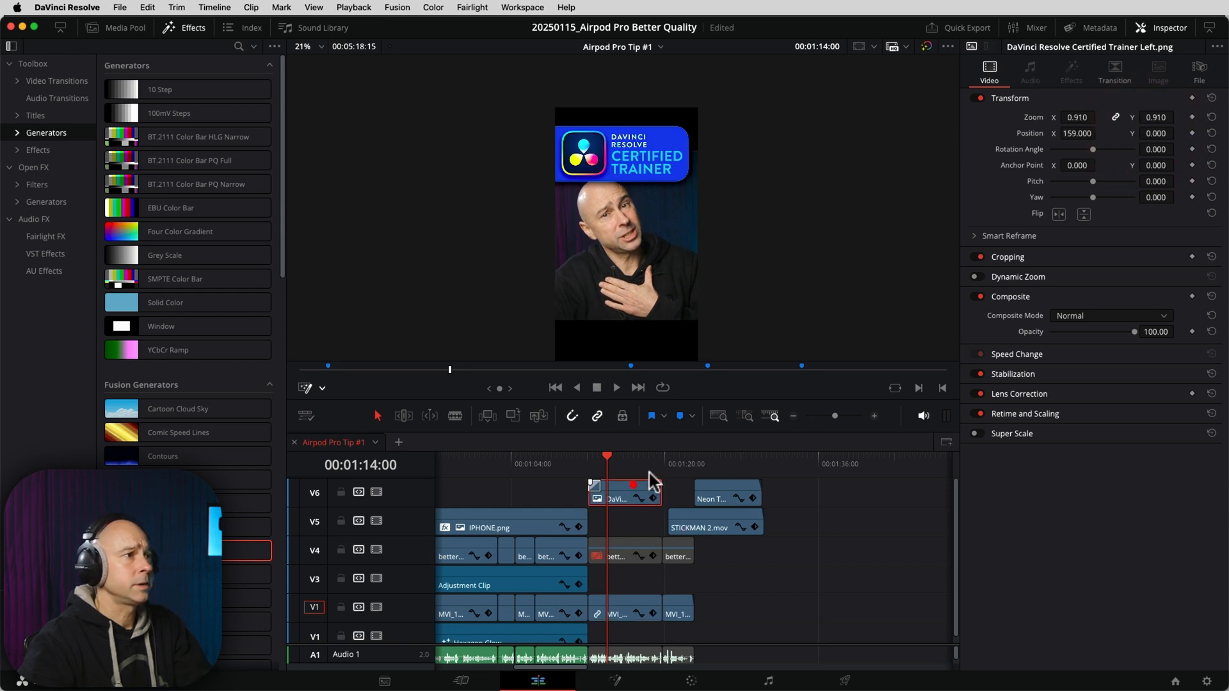
drag(1155, 133, 1164, 133)
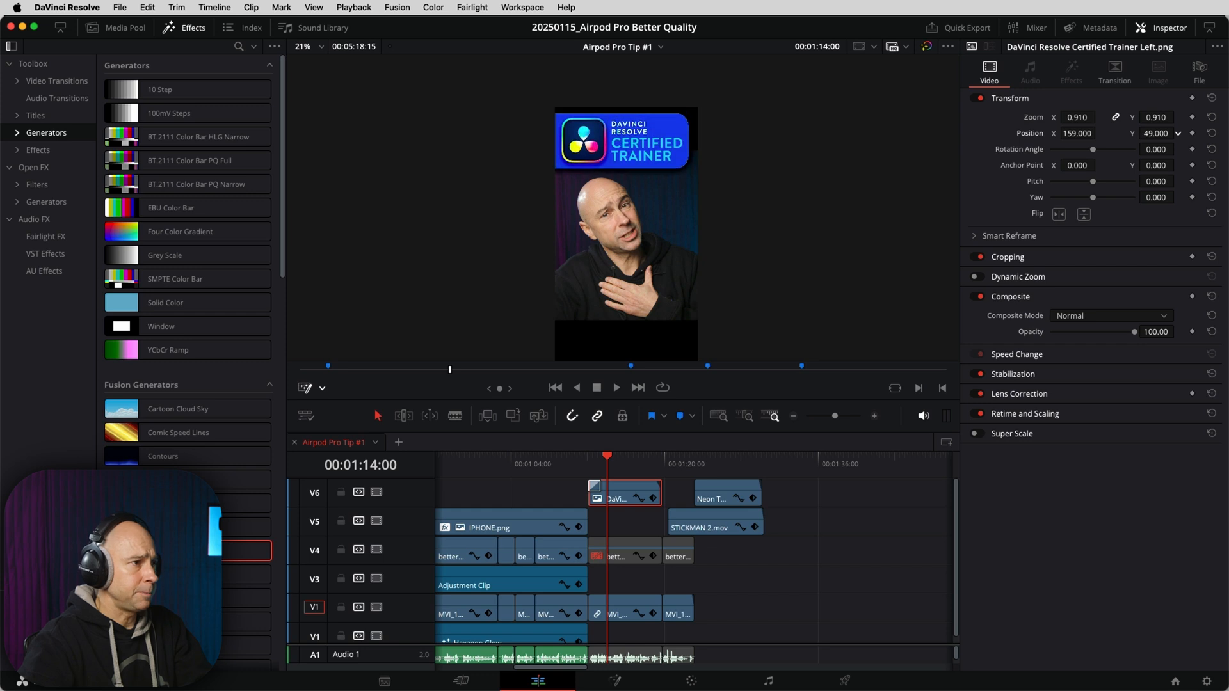
Apply the Resolve FX Blanking Fill effect to the MVI_1362.MP4 clip beneath the Certified Trainer graphic.
click(617, 611)
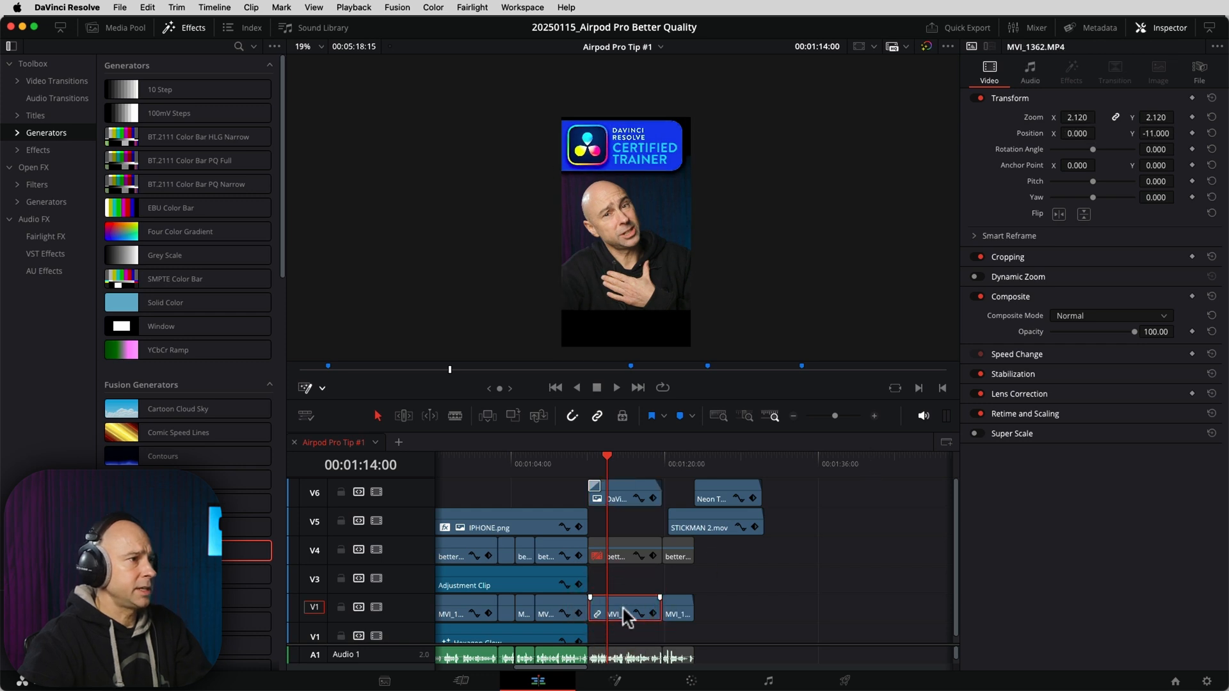
click(674, 616)
click(618, 614)
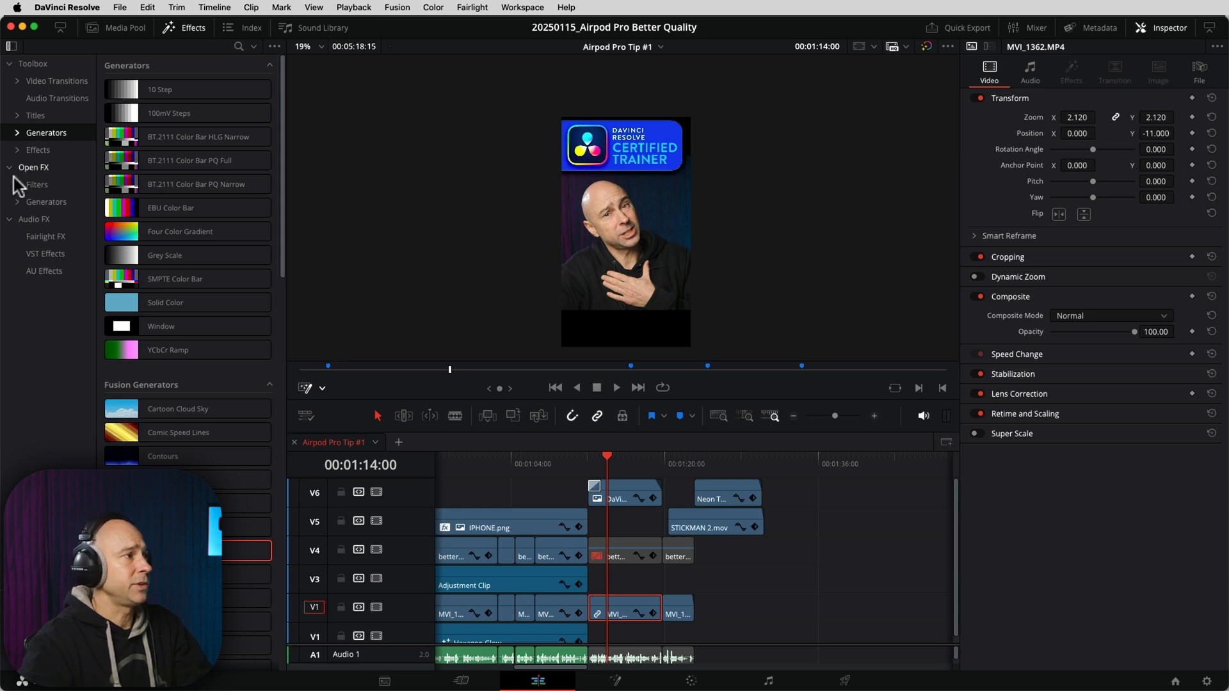
click(44, 202)
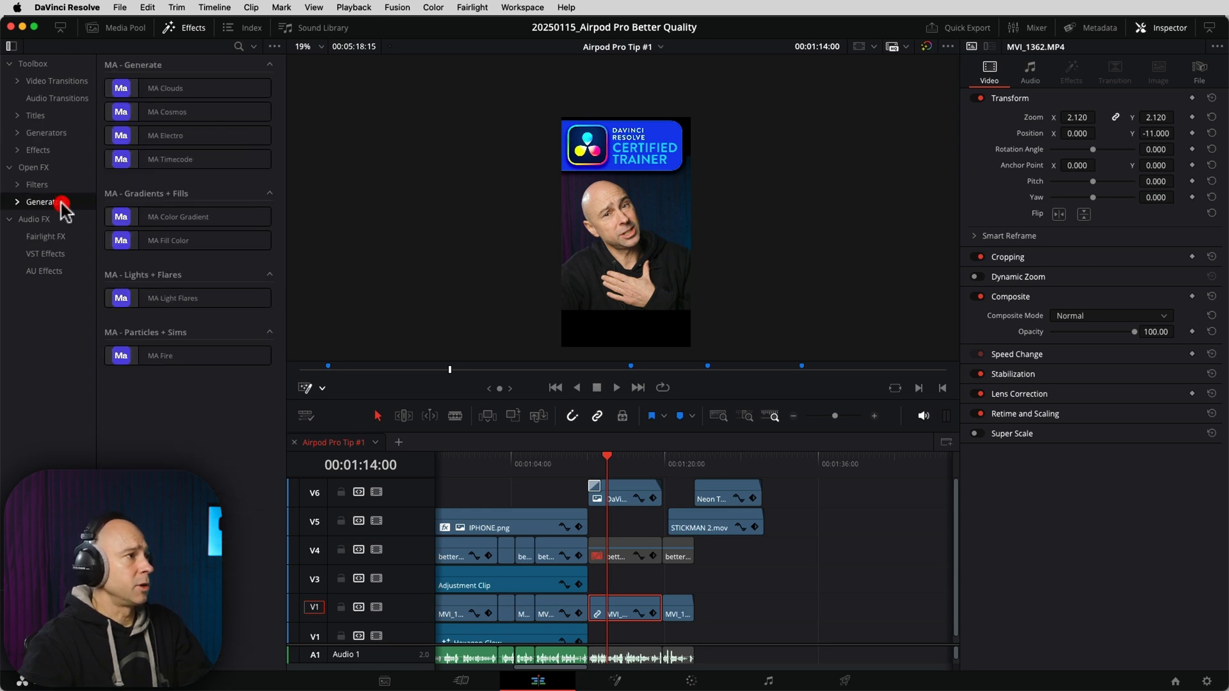
click(39, 167)
scroll(126, 225, down, 10)
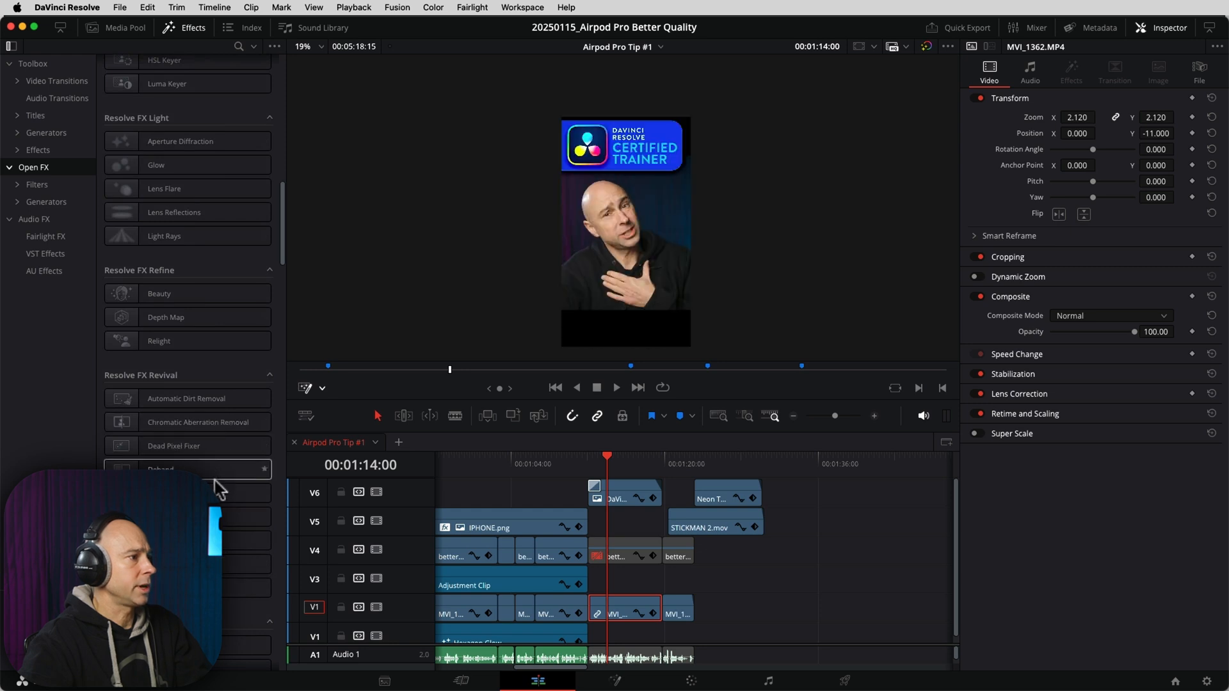
scroll(217, 476, down, 5)
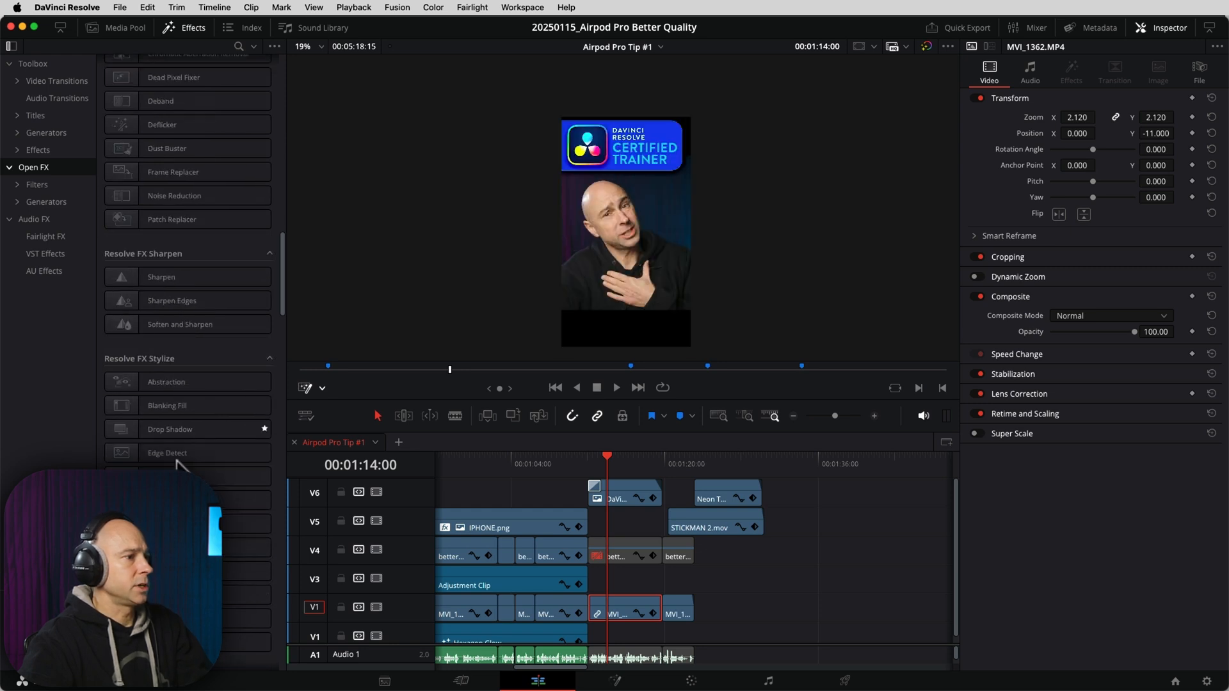
drag(168, 406, 621, 614)
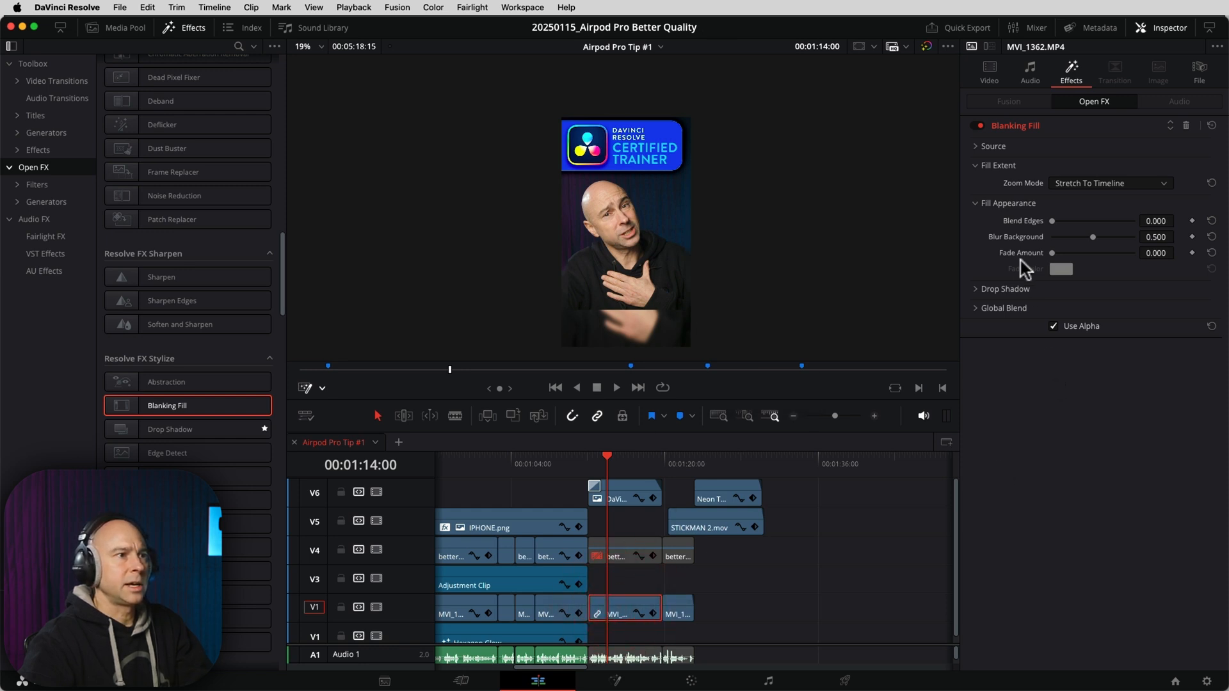
Set the Blanking Fill source Zoom to 1.023, Crop Left and Right to -0.100, and Zoom Mode to Zoom To Timeline.
click(985, 150)
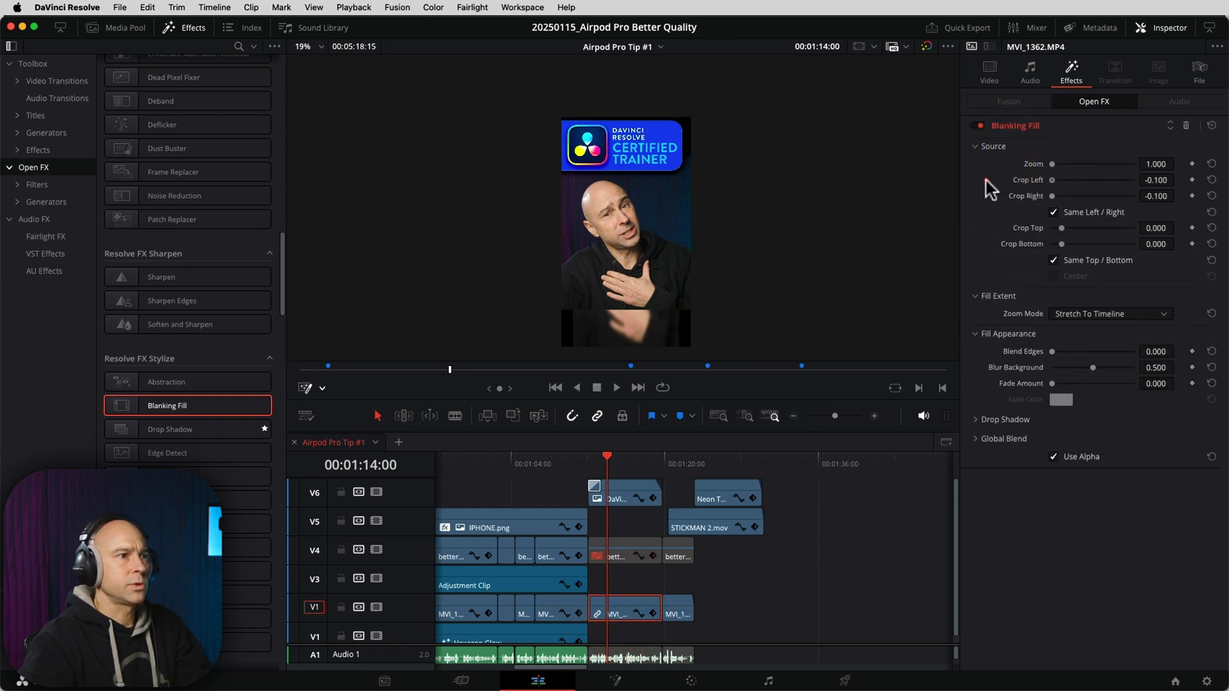
drag(1052, 165, 1053, 169)
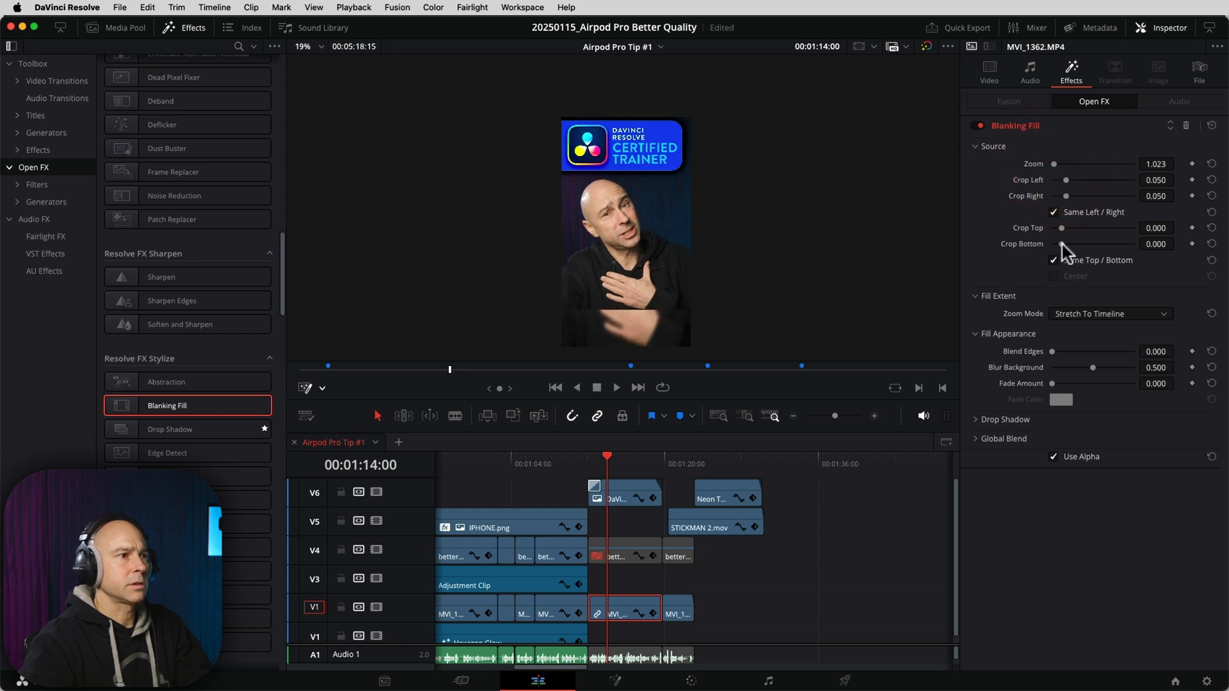
drag(1061, 244, 1050, 242)
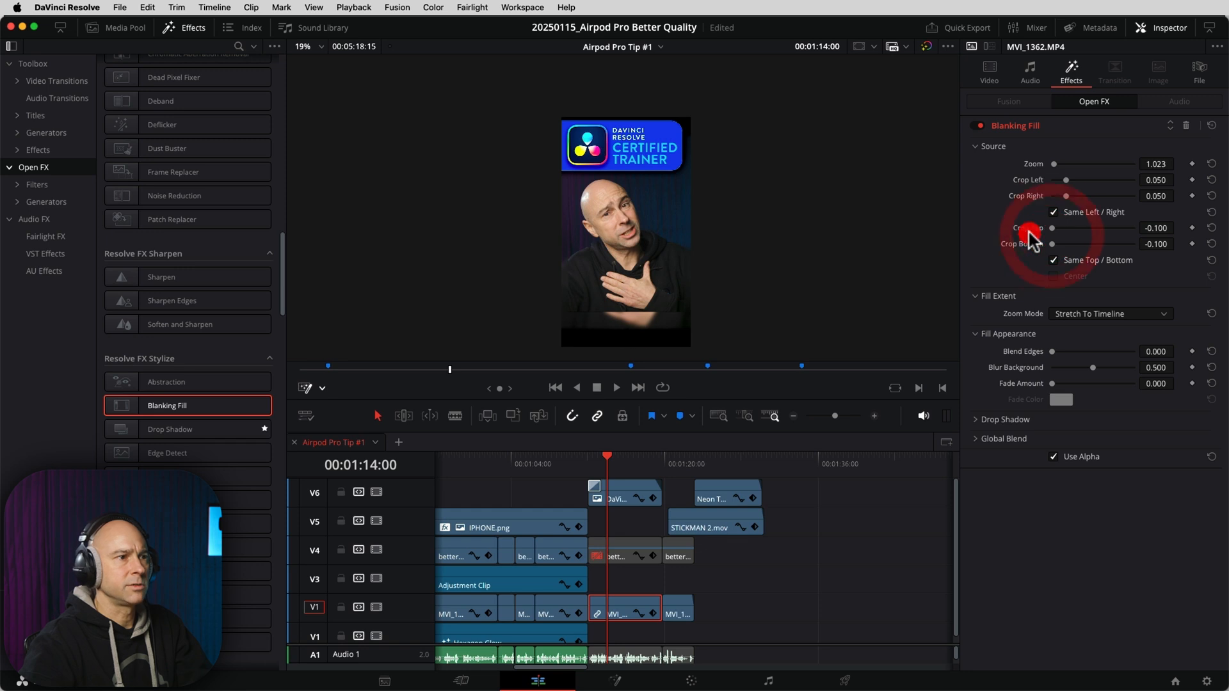
double_click(1030, 232)
click(1098, 314)
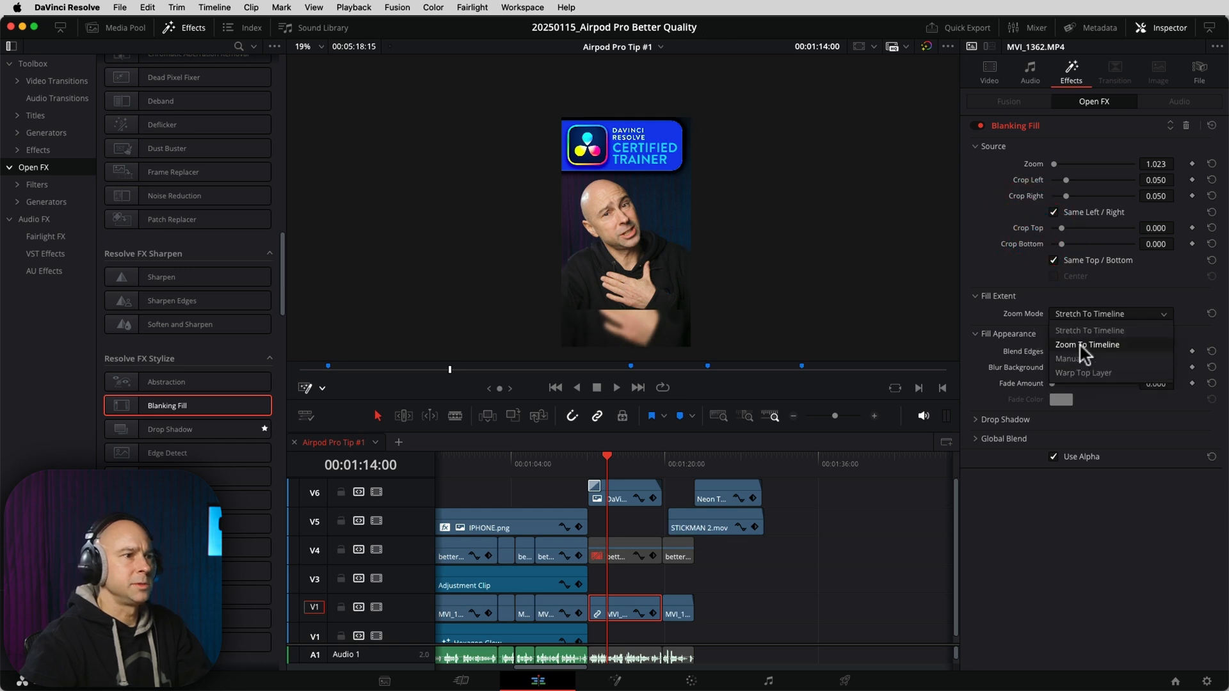
click(1082, 345)
drag(1063, 192, 1040, 192)
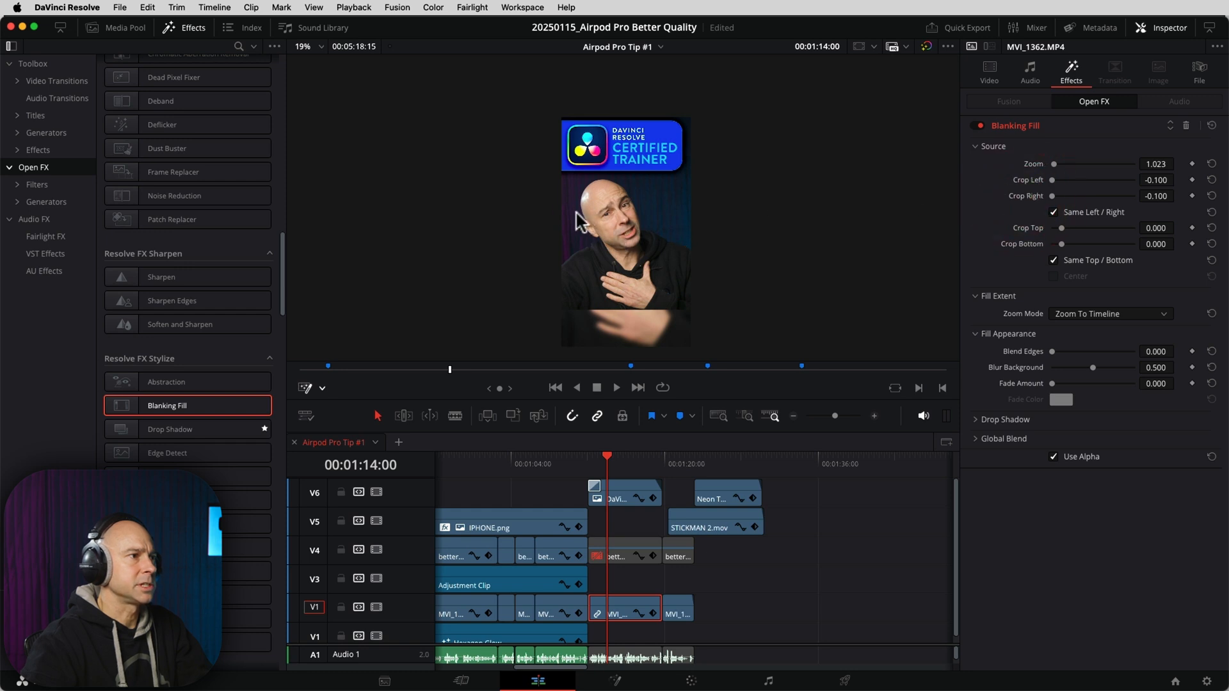
Raise the Blanking Fill drop shadow strength to 1.000.
scroll(569, 223, up, 5)
scroll(562, 232, down, 5)
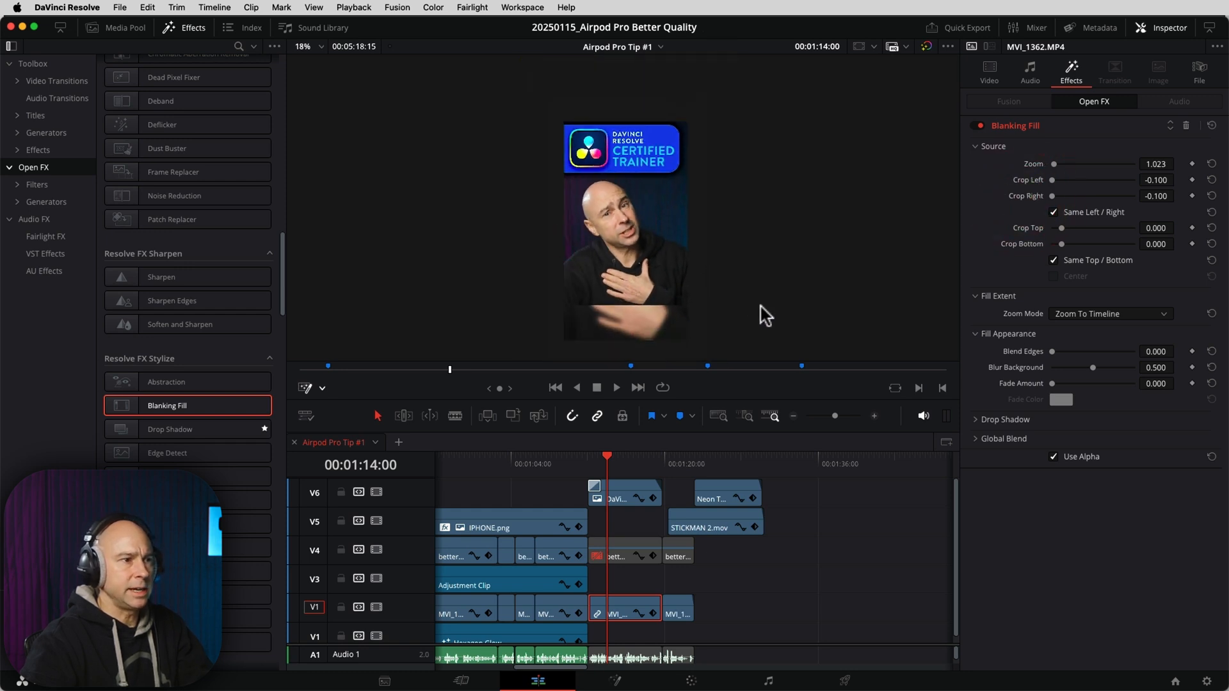
click(980, 421)
drag(1051, 438, 1206, 443)
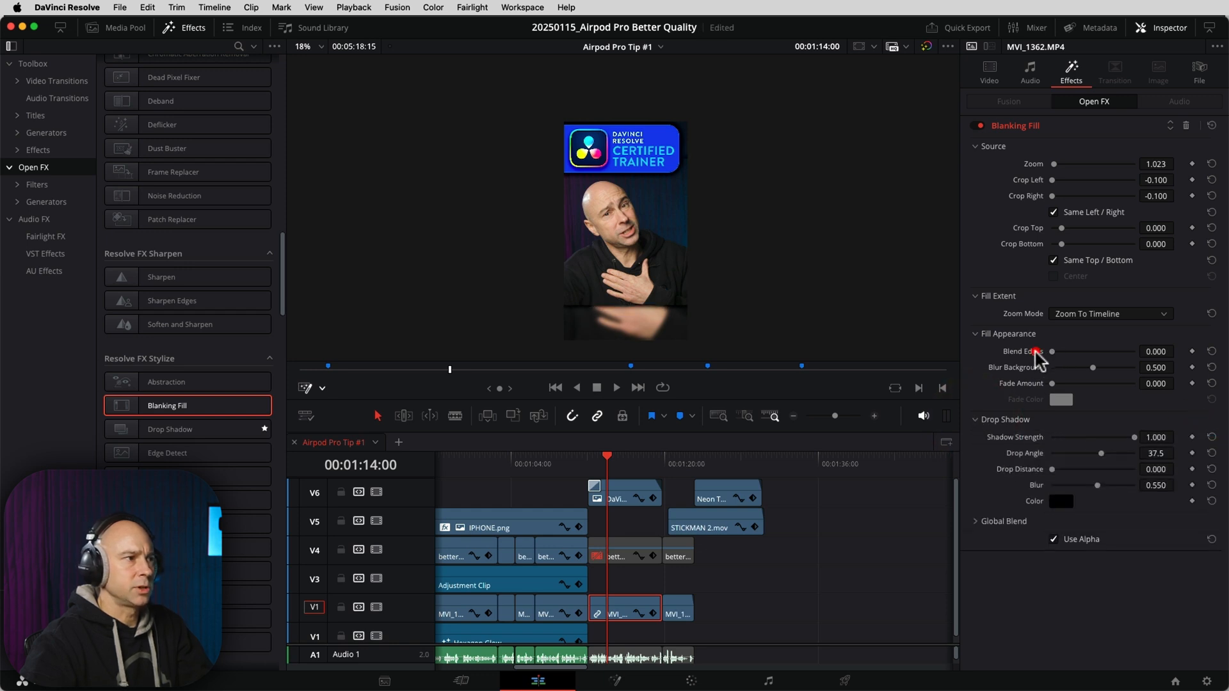
Set the Blanking Fill's Blur Background to 0.620 and Fade Amount to 0.124, with a black fade color.
drag(1094, 366, 1061, 384)
click(1061, 399)
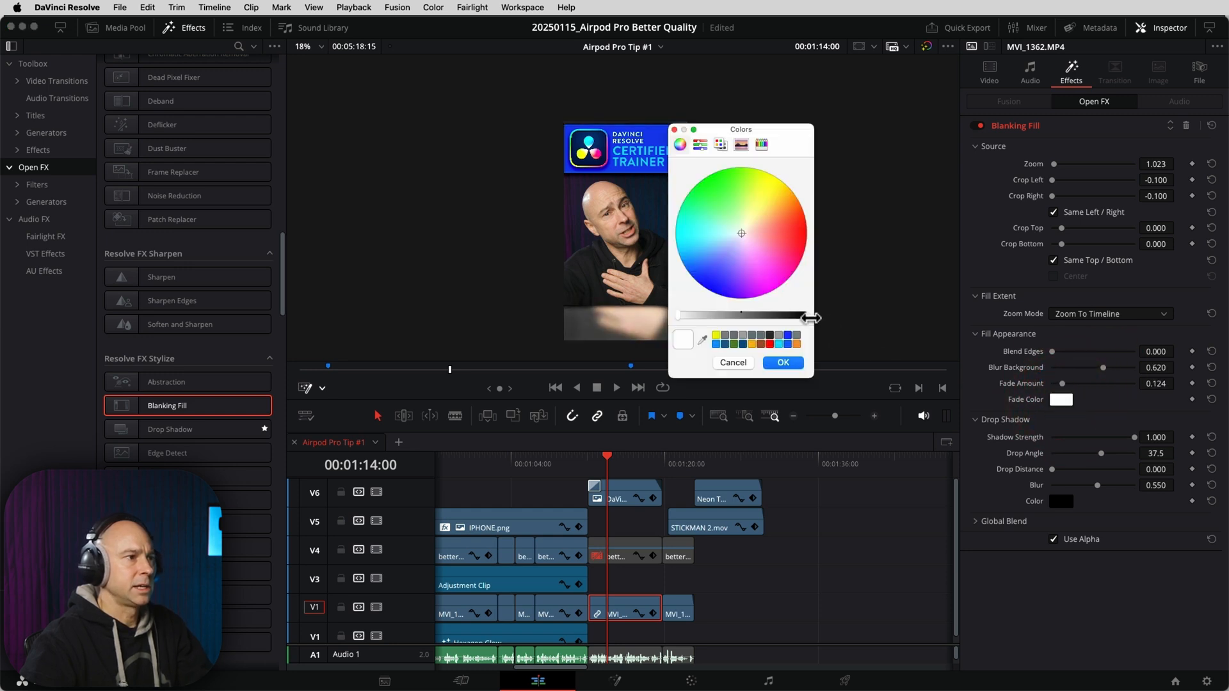
click(813, 317)
click(783, 362)
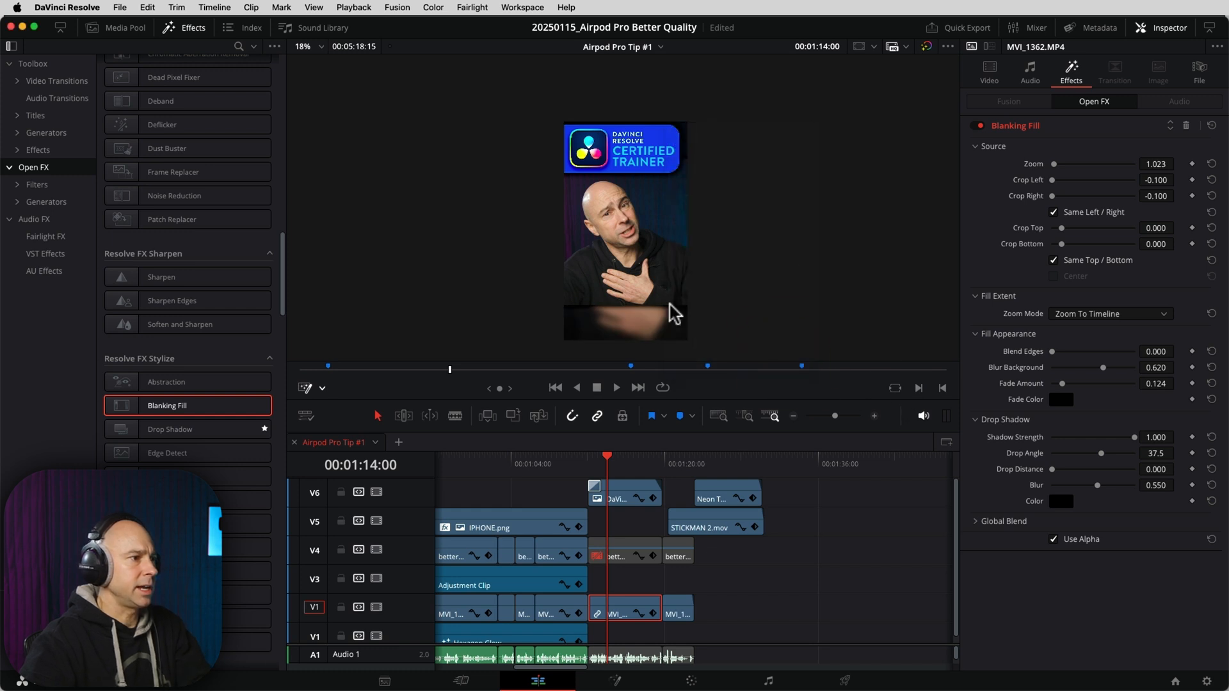
Play the closing section through the subscribe animations, and return to the MVI_1362.MP4 clip beneath the Certified Trainer graphic.
click(580, 466)
key(space)
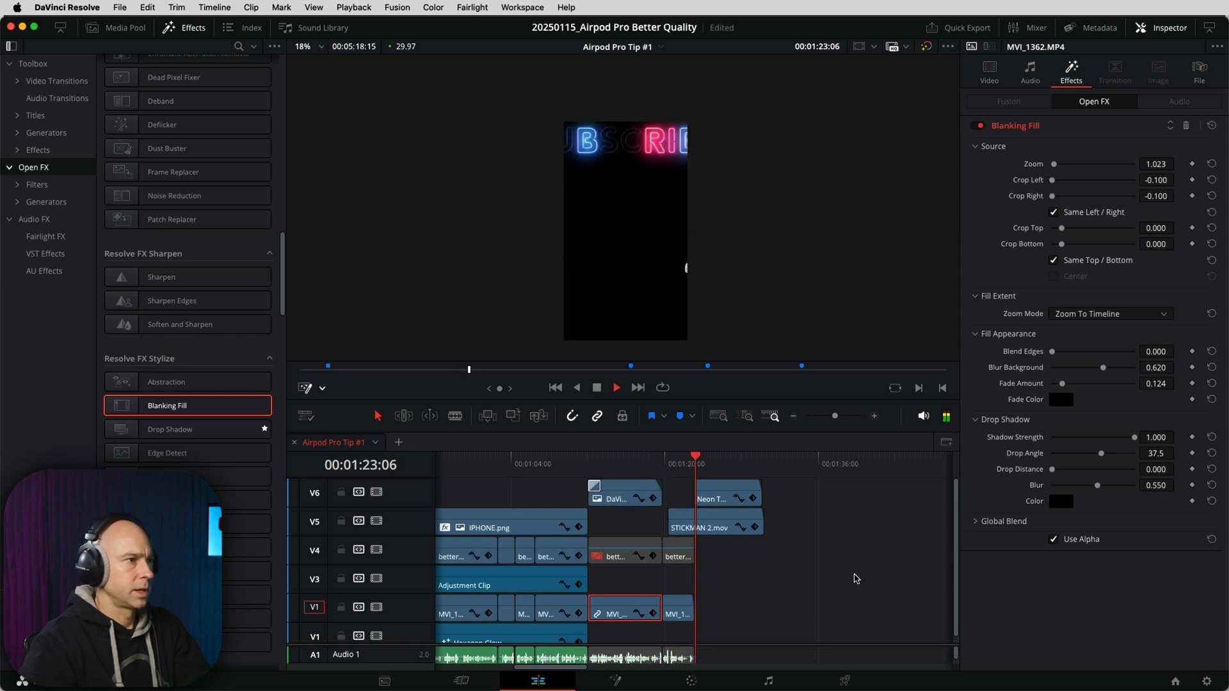
key(space)
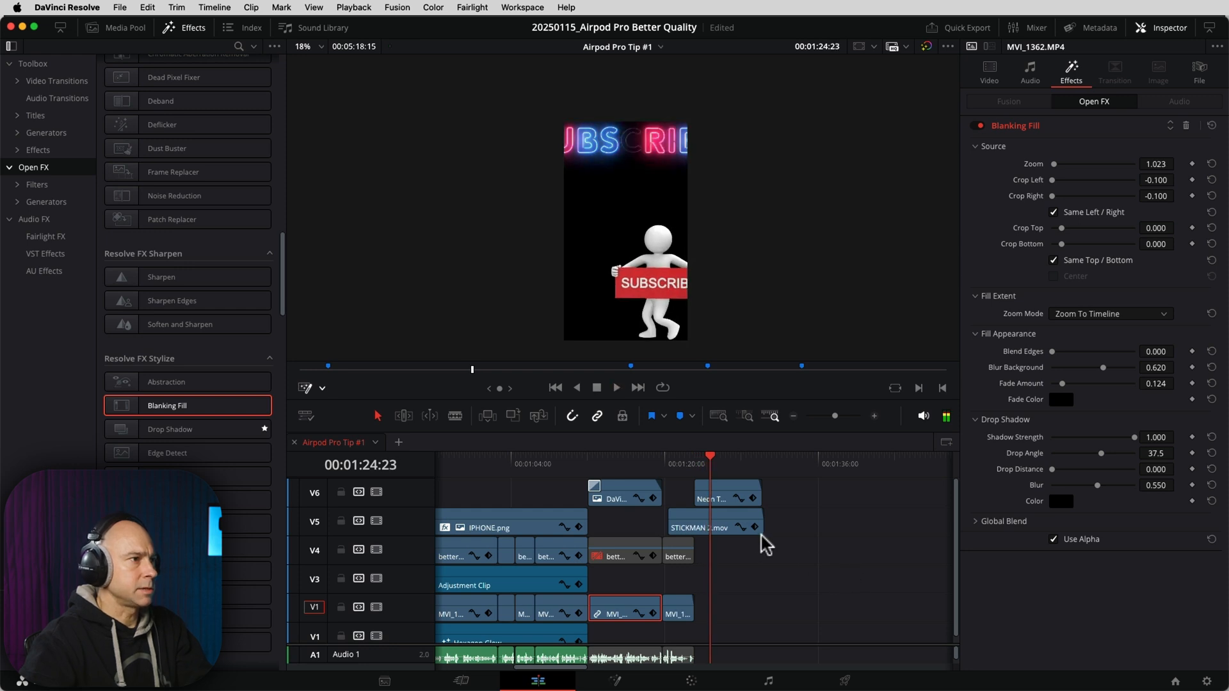
mouse_move(642, 463)
mouse_down()
mouse_move(662, 464)
mouse_move(628, 464)
mouse_up()
click(612, 619)
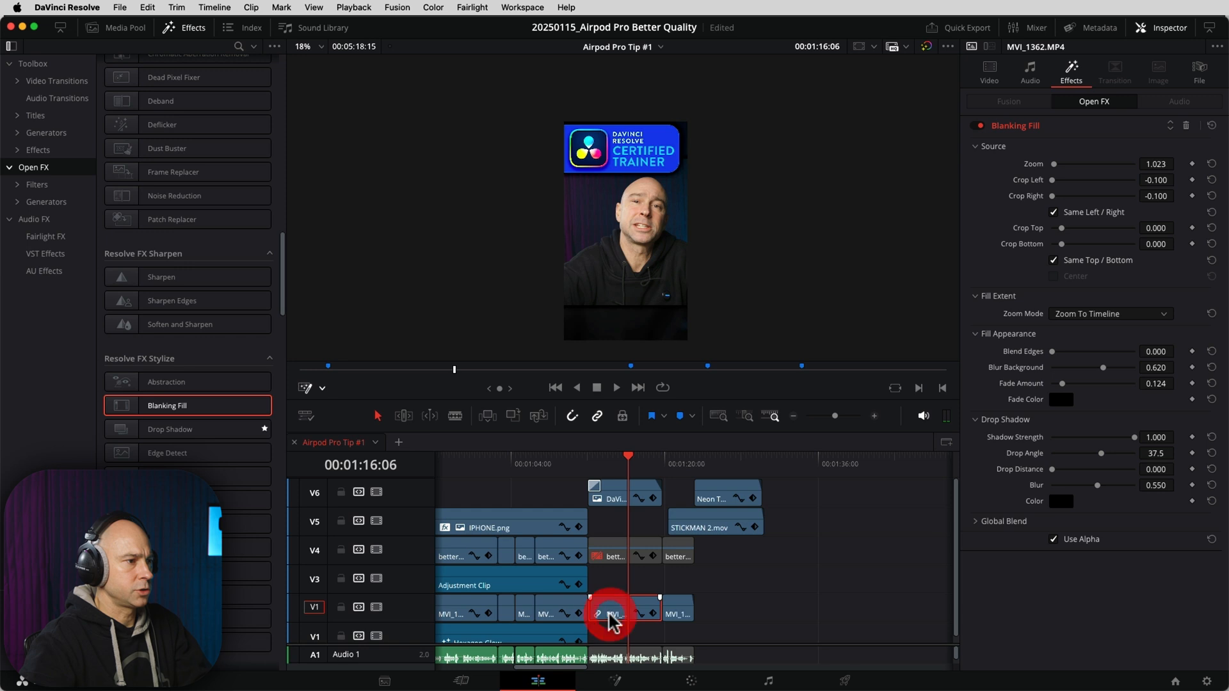
Paste the copied video attributes, including plugins, from the preceding MVI_1362.MP4 clip onto the final MVI_1362.MP4 clip.
click(679, 614)
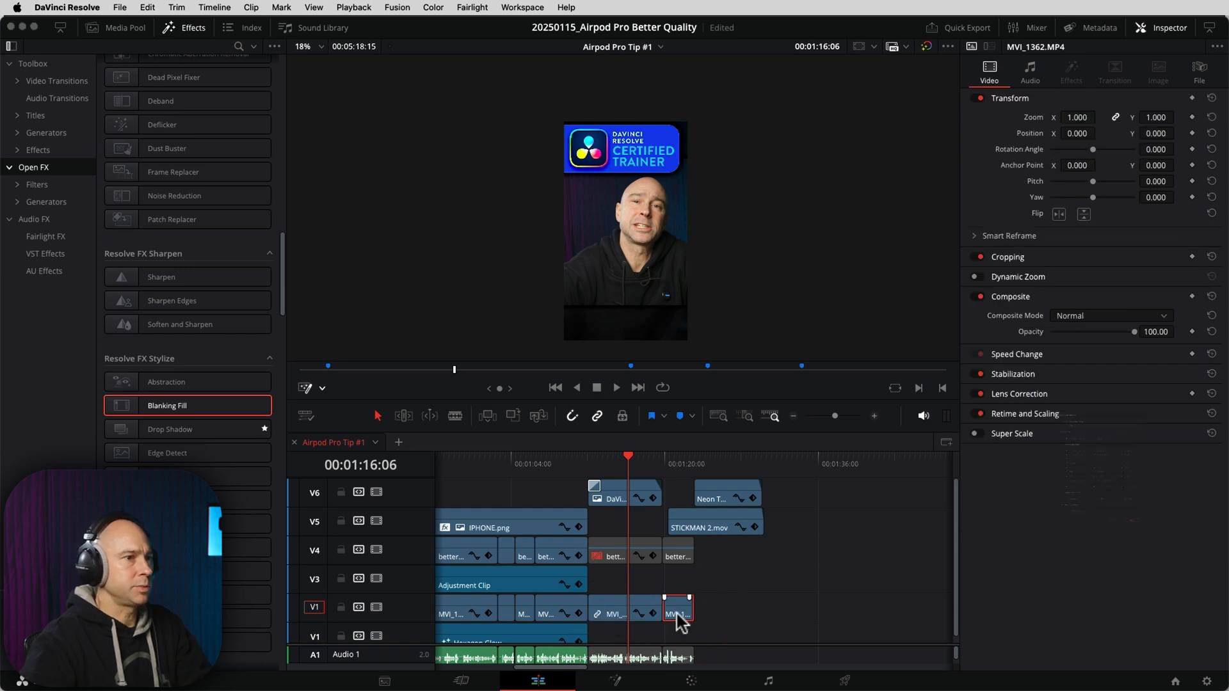
key(alt+v)
drag(1024, 275, 733, 85)
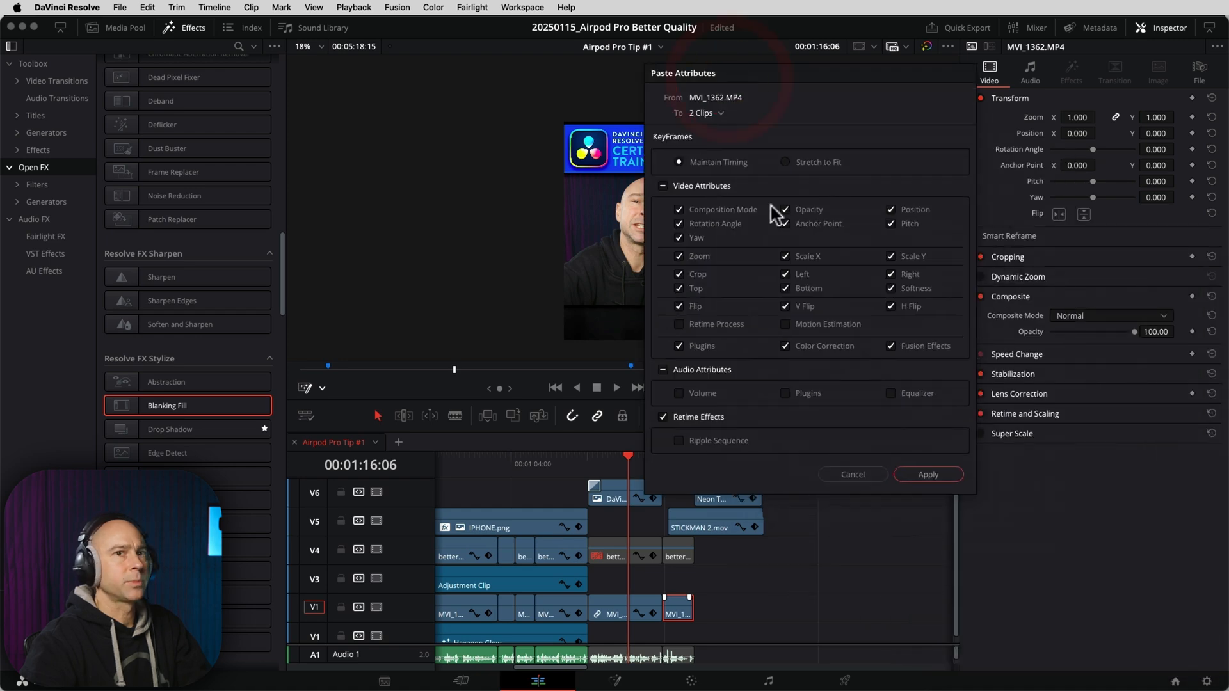
click(928, 475)
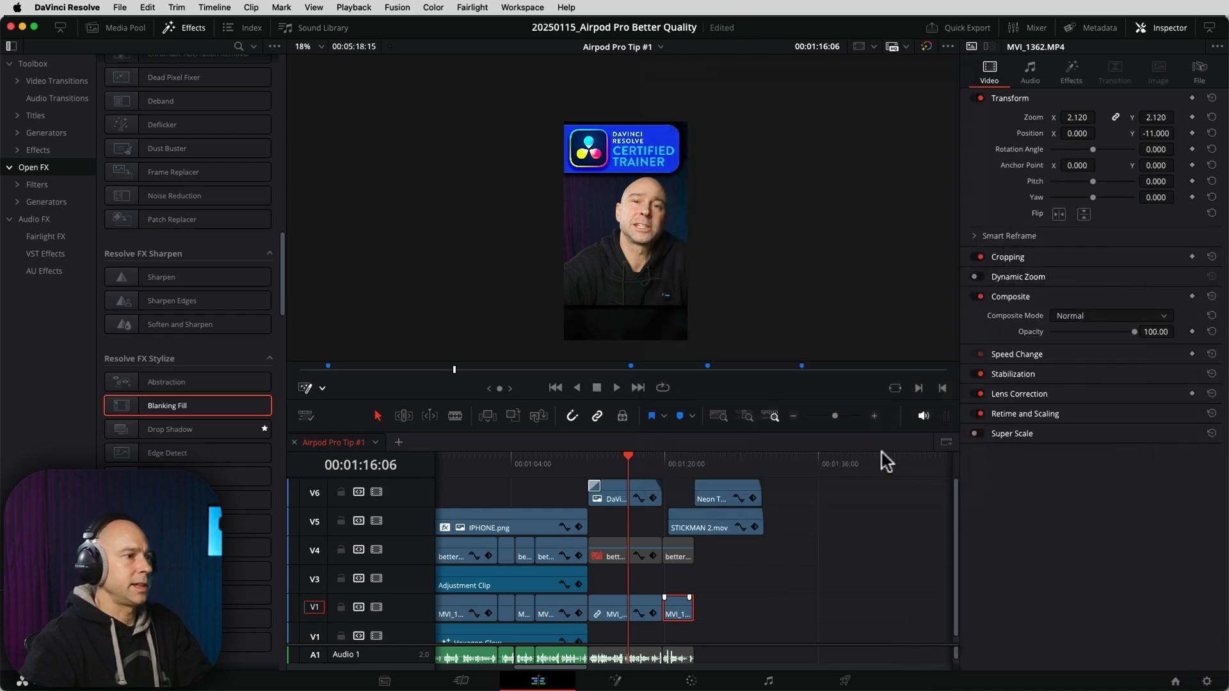
Reposition the STICKMAN 2.mov subscribe animation horizontally within the vertical frame, setting Position X to -146.000.
drag(655, 458, 668, 459)
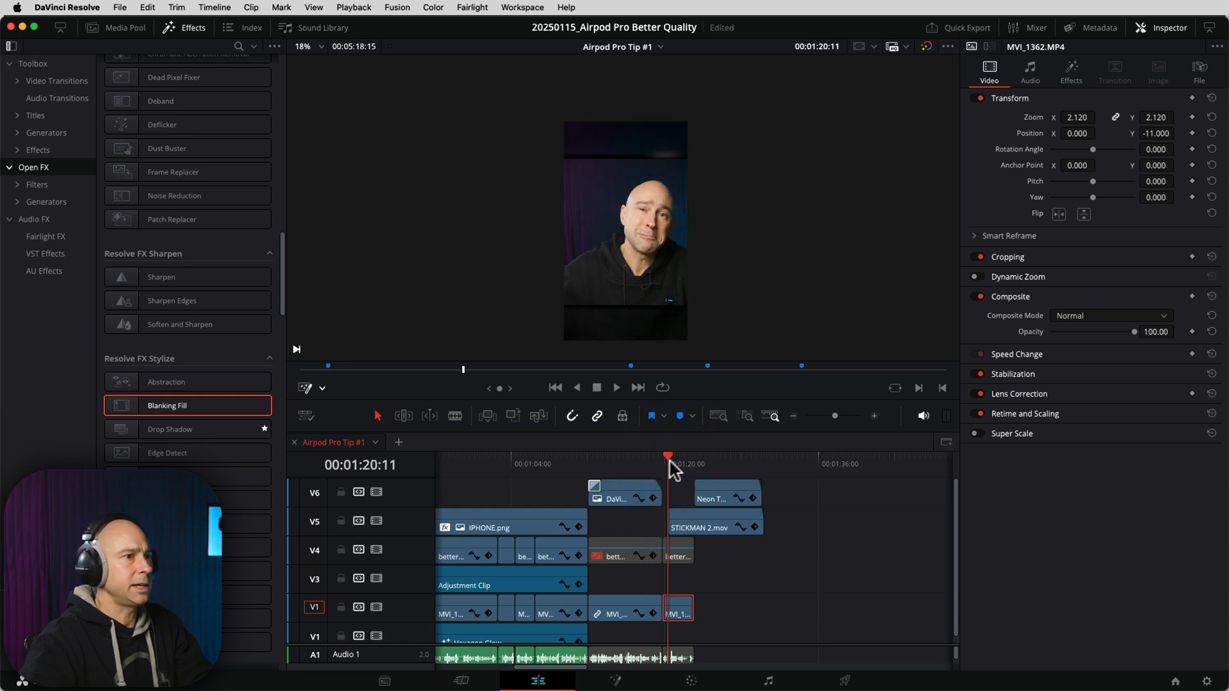
drag(671, 462, 678, 462)
click(705, 526)
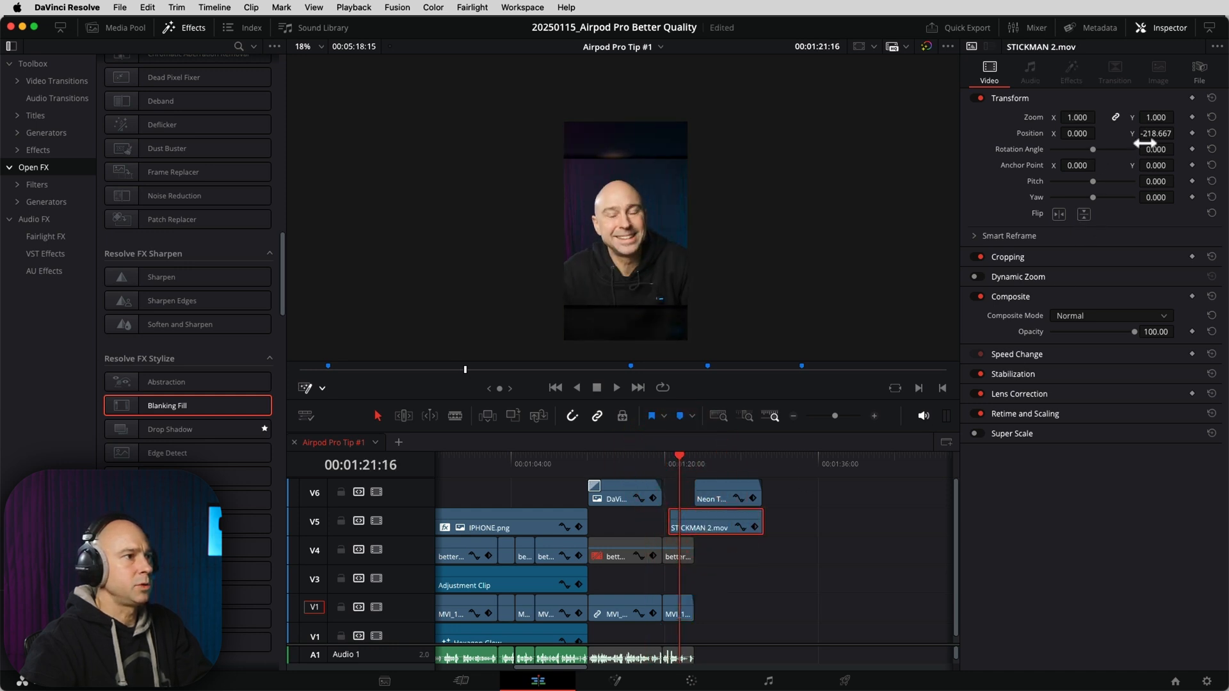
drag(1099, 133, 1098, 132)
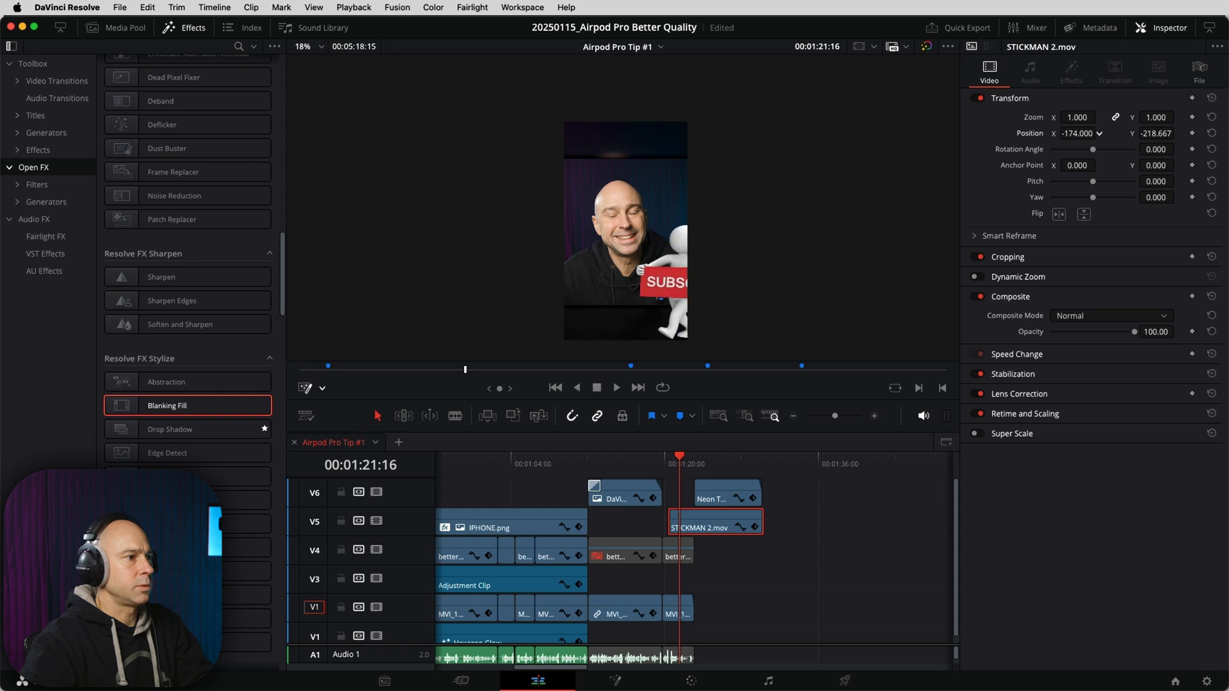
drag(1098, 133, 1102, 134)
click(669, 459)
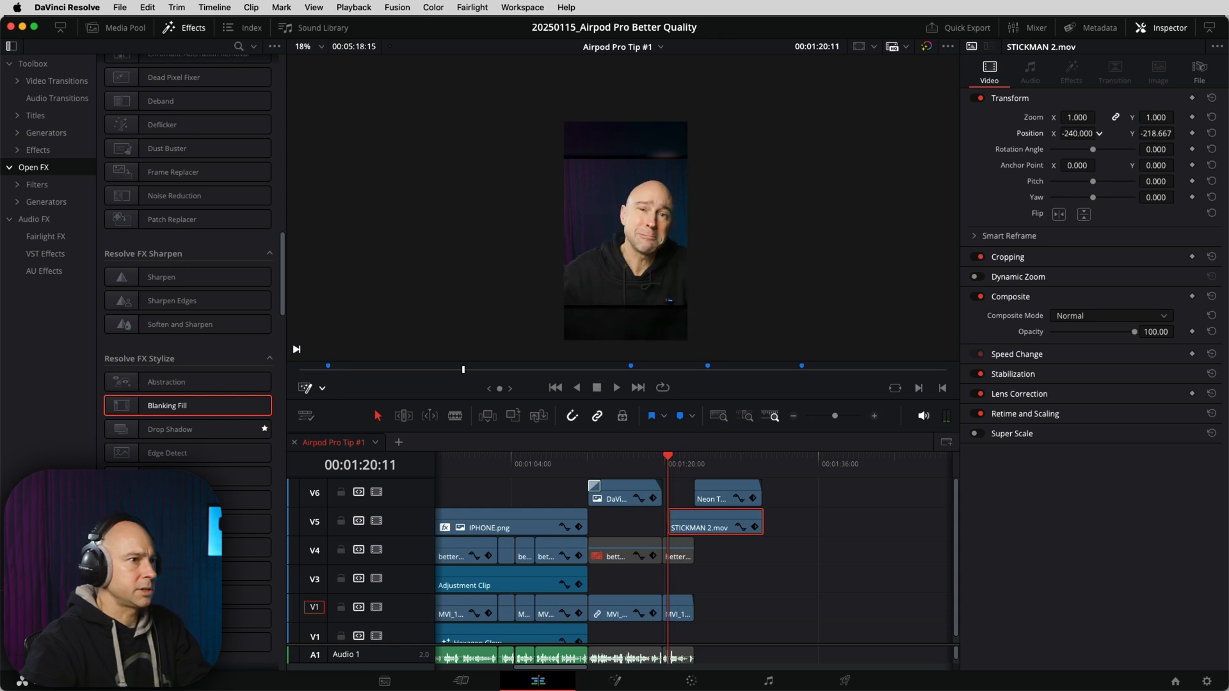
key(space)
mouse_move(1086, 135)
mouse_down()
mouse_move(1098, 135)
mouse_move(1088, 136)
mouse_up()
Set the neon Subscribe text's Zoom to 0.600, Position Y to 61.000 and Rotation Angle to 52.210.
click(724, 466)
click(720, 492)
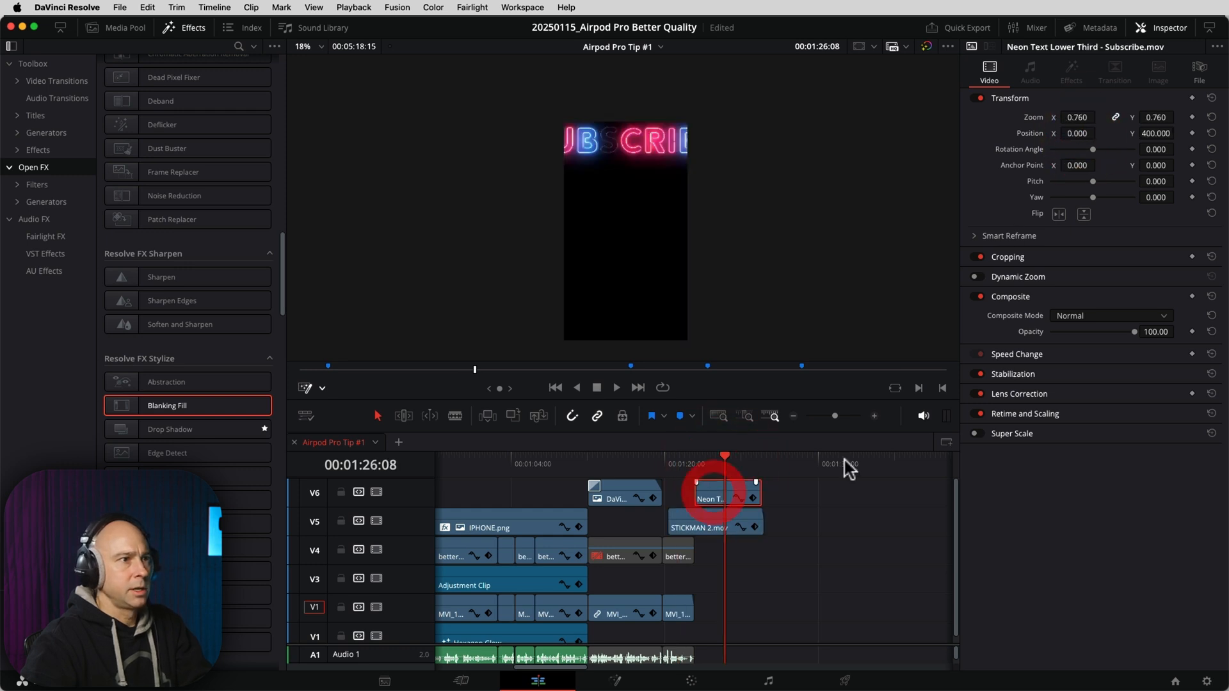
drag(1081, 113, 1161, 134)
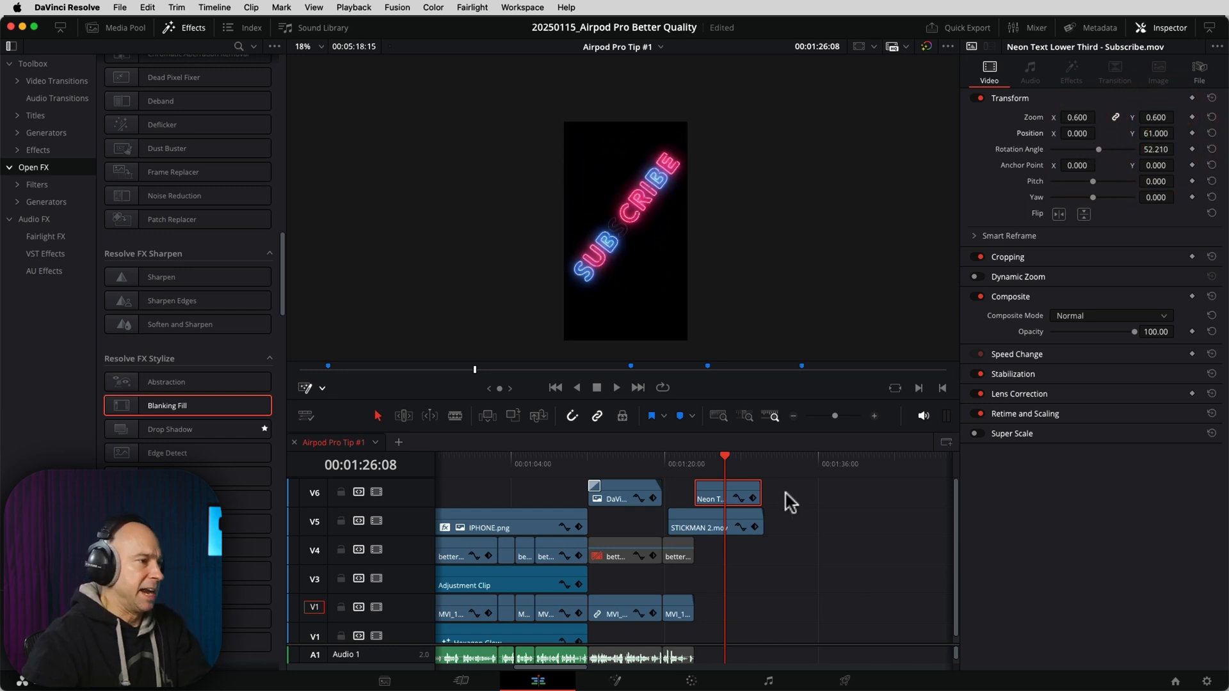
Play the closing section from 00:01:11:06 through the end of both subscribe animations.
scroll(787, 537, down, 1)
click(581, 462)
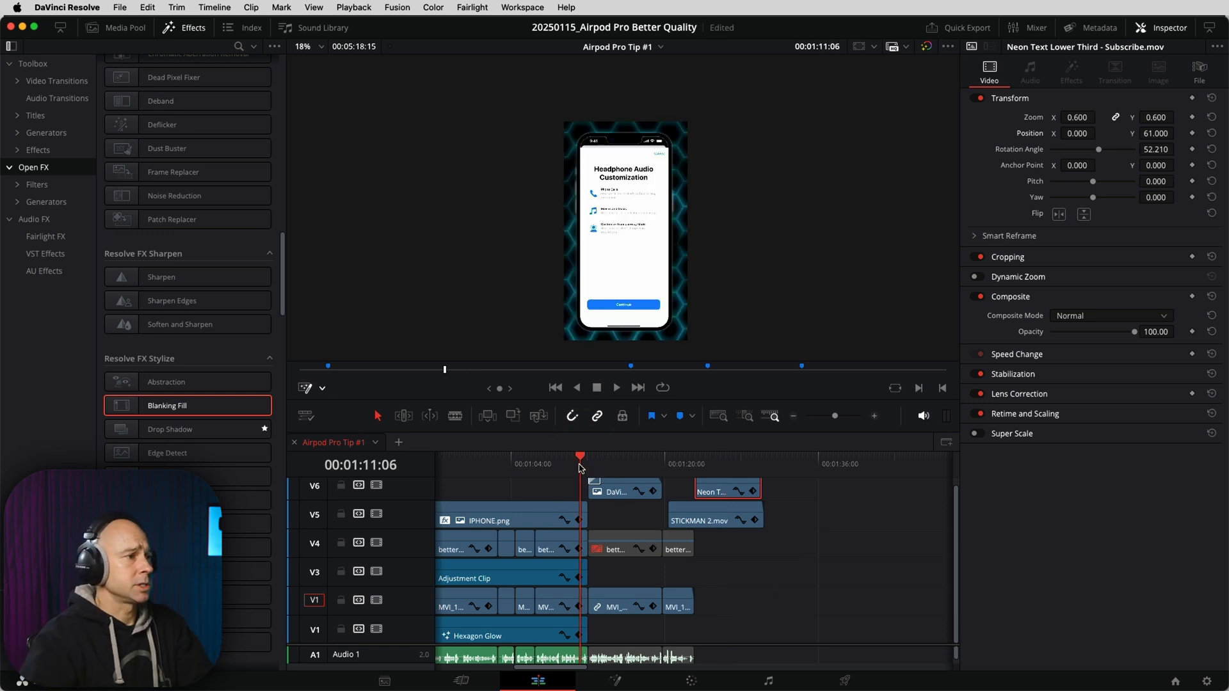
key(space)
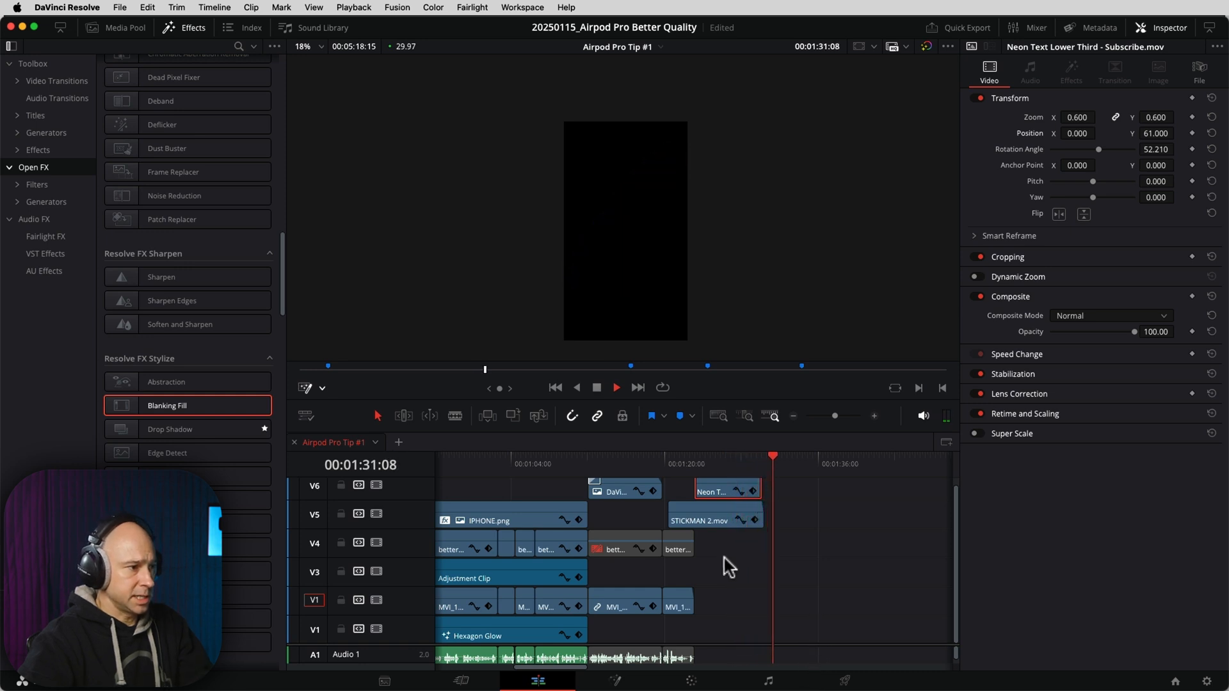
Extend the Hexagon Glow background beneath the whole closing section, past the end of the subscribe animations.
drag(581, 625, 773, 629)
click(630, 464)
drag(630, 465, 716, 477)
click(693, 464)
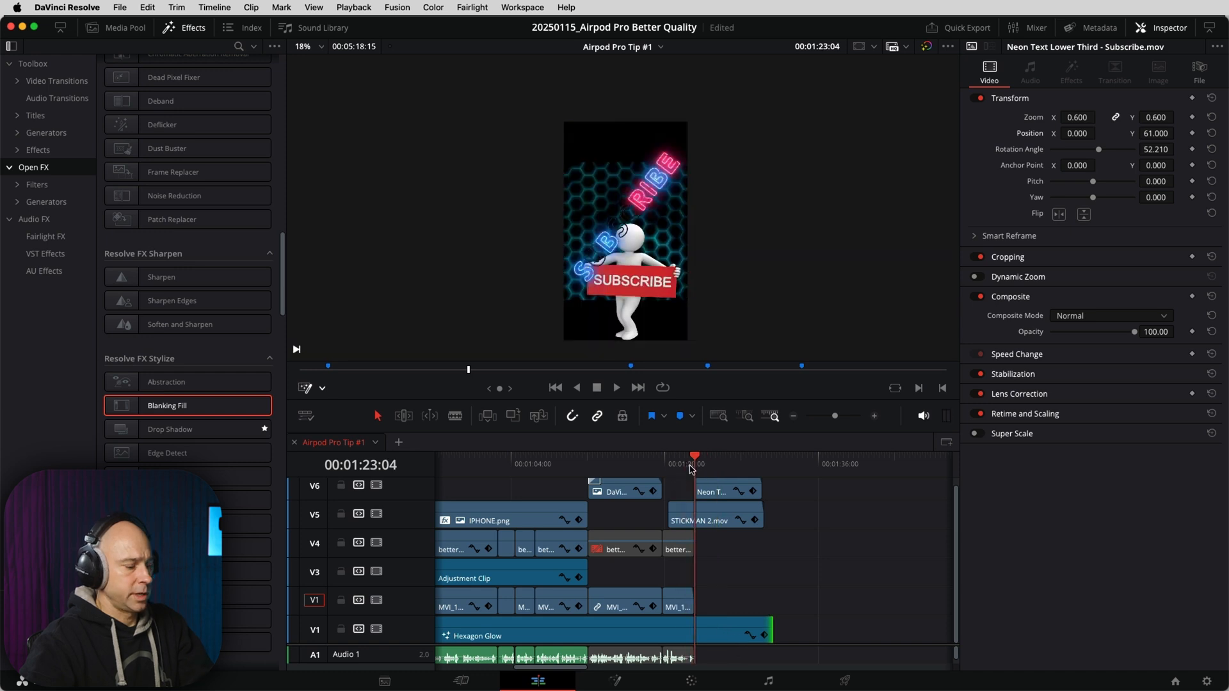
Split the Hexagon Glow background at 00:01:23:04, where the talking footage ends, and delete the remaining tail.
click(731, 634)
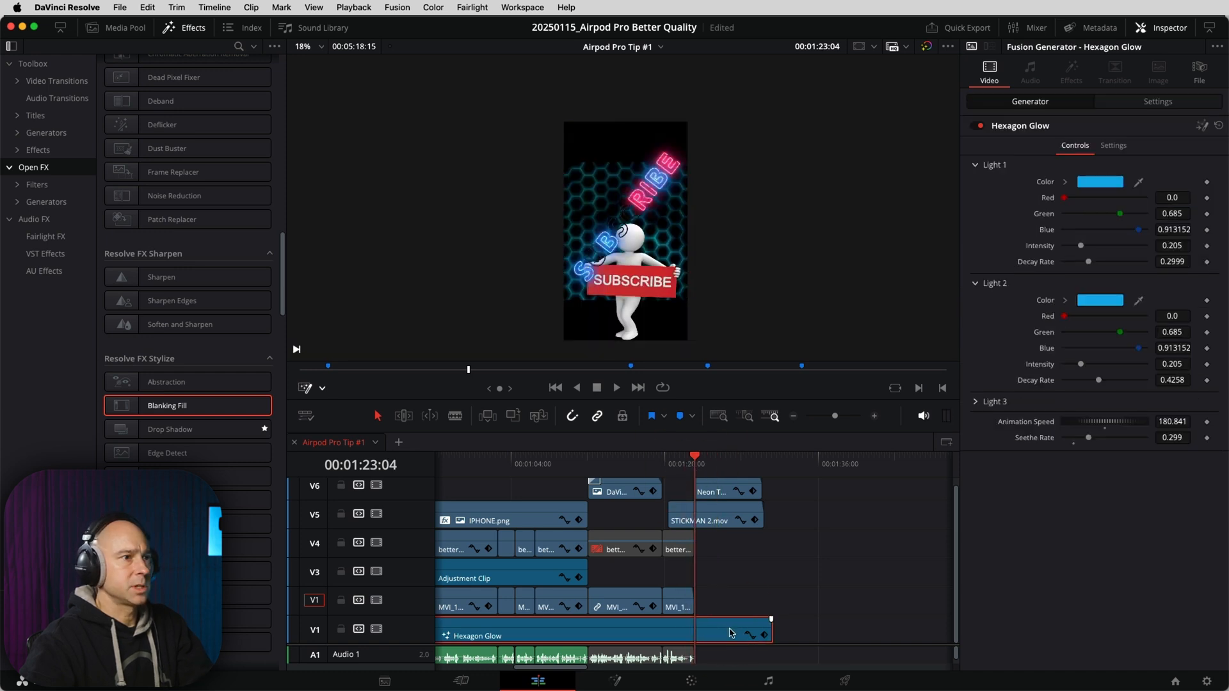
key(super+b)
click(718, 629)
click(747, 628)
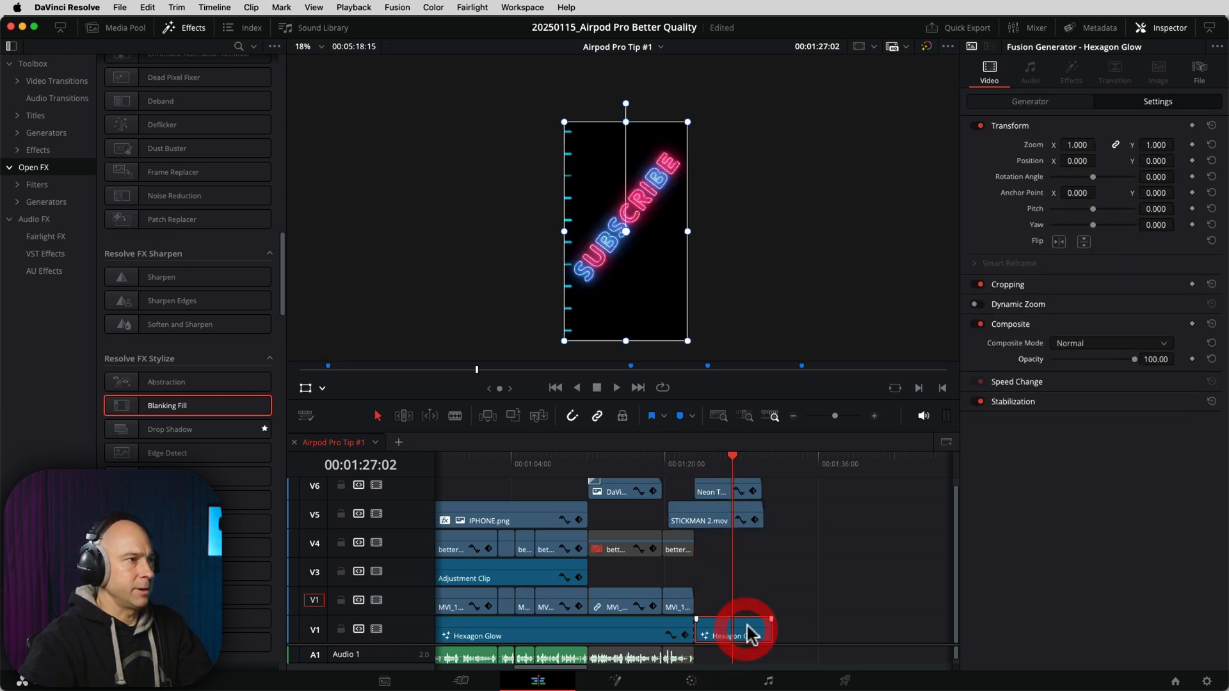
key(BackSpace)
Mark the short's out point at 00:01:30:05, at the end of the subscribe animations.
drag(637, 472, 597, 472)
drag(638, 475, 768, 495)
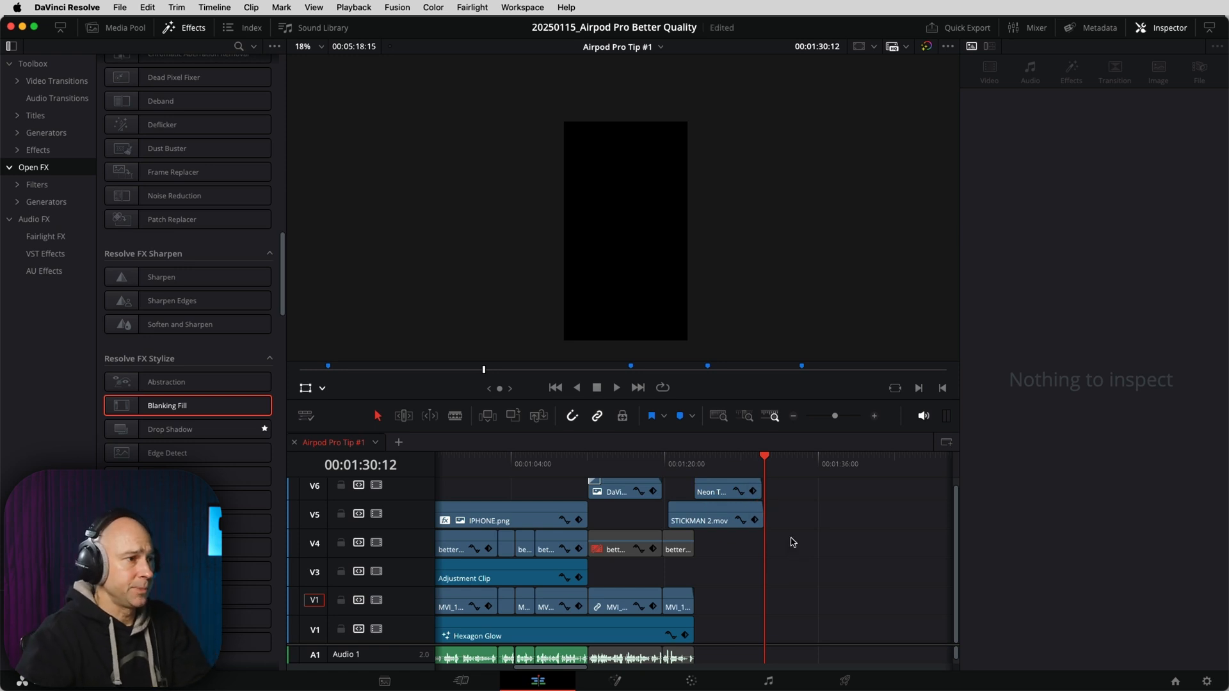
click(761, 455)
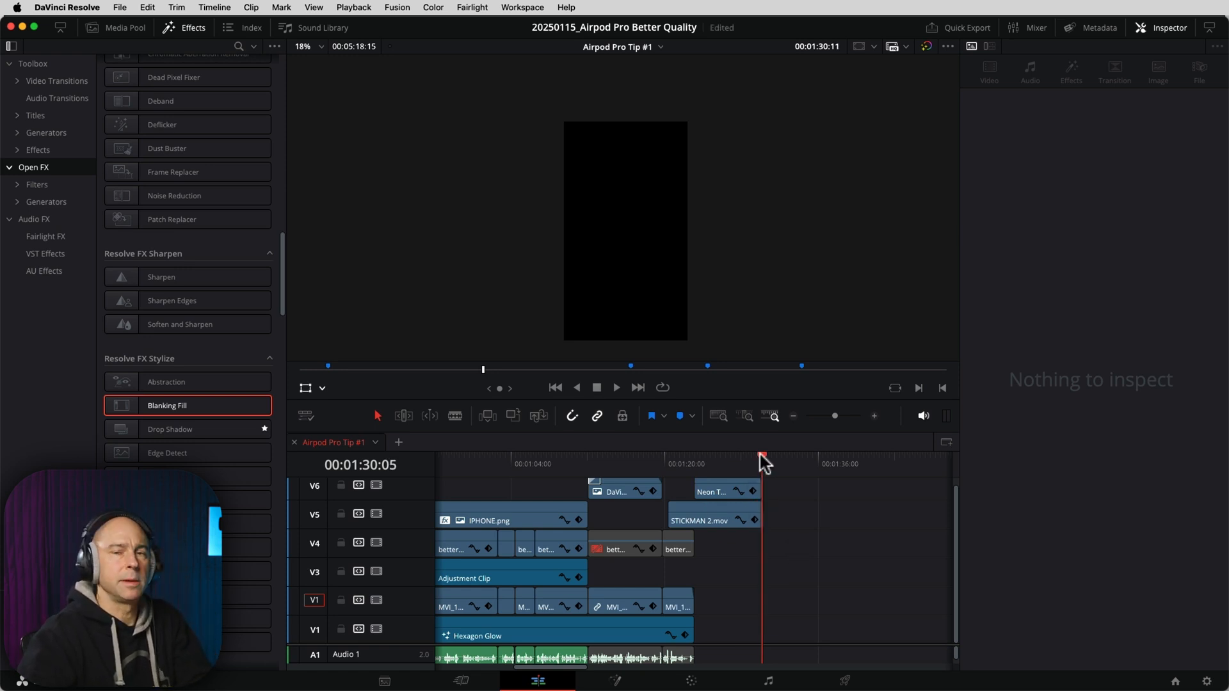
drag(766, 462, 767, 463)
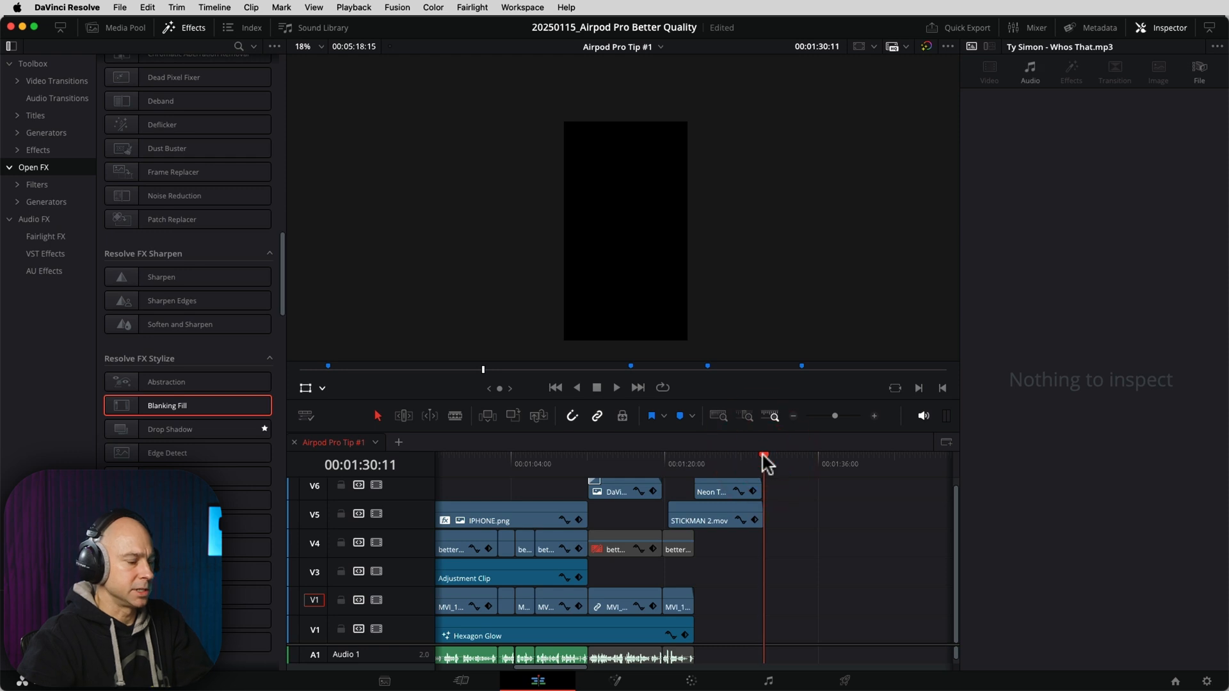
click(761, 461)
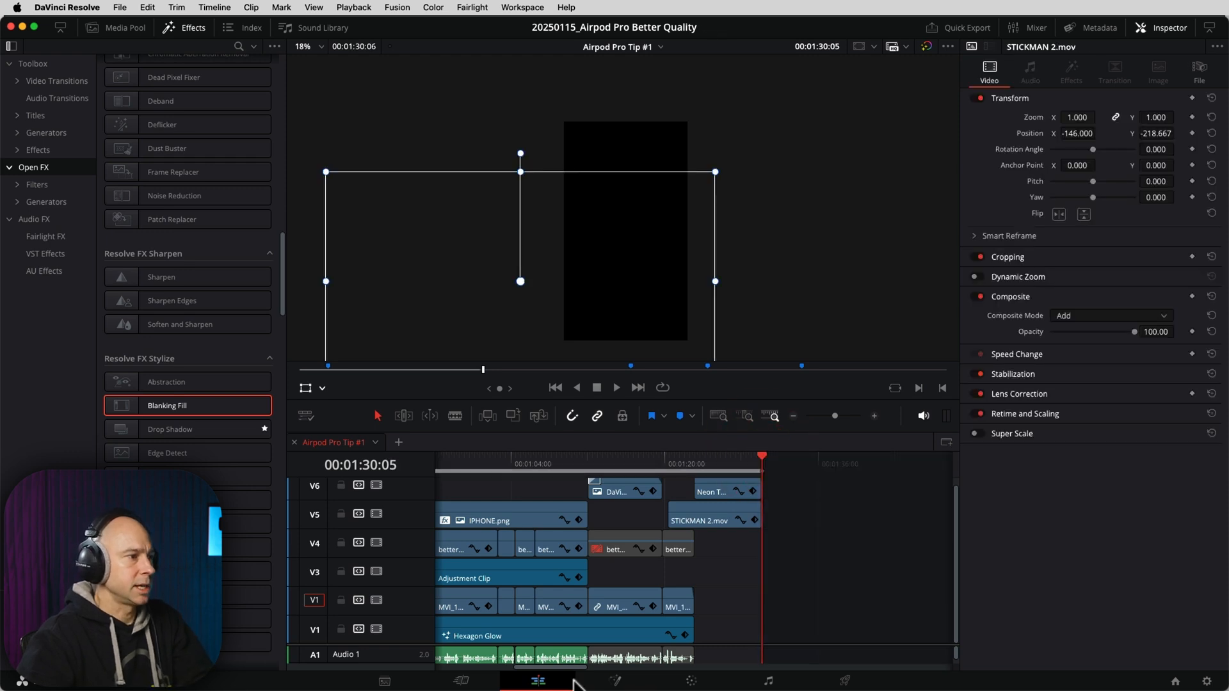
drag(574, 668, 536, 668)
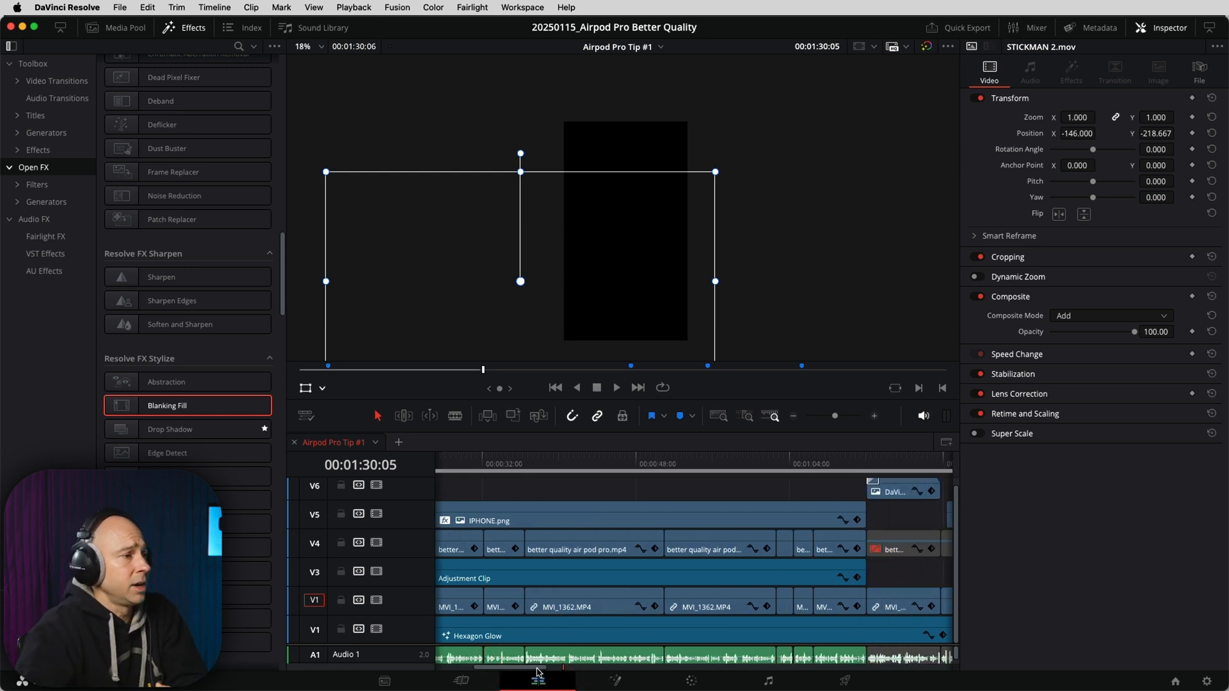
click(569, 464)
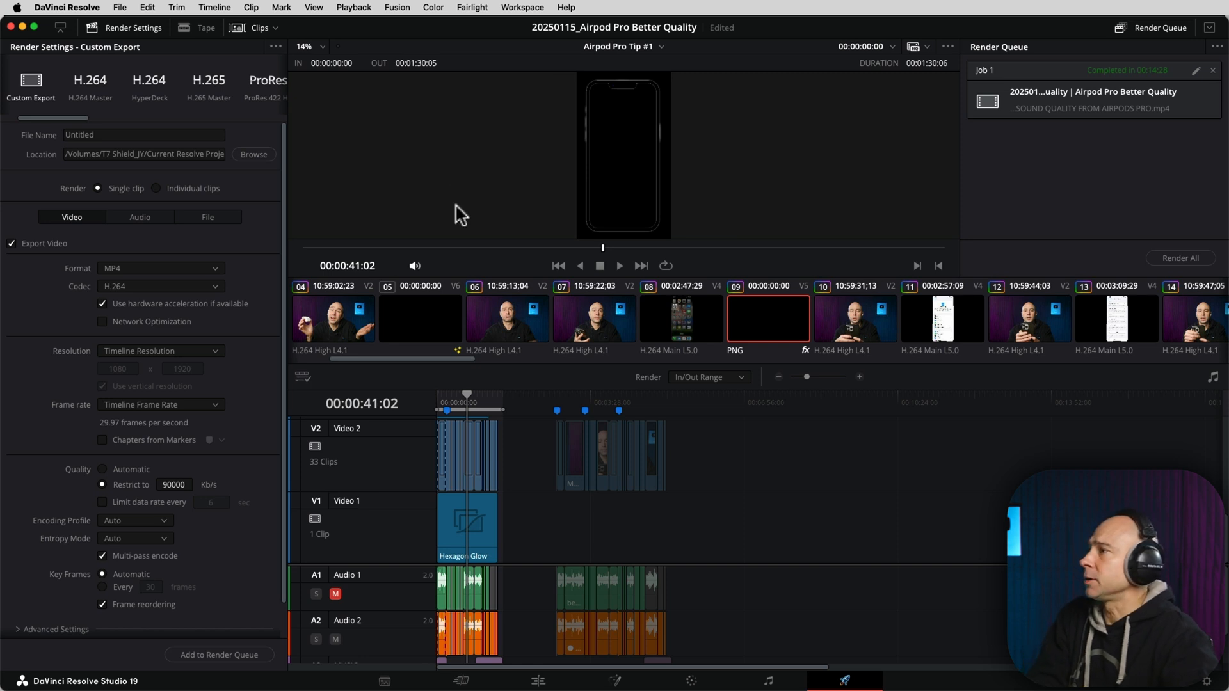
Load the 1080 Export YT render preset and set the output to Airpod Pro Tip #1 in the Final Video folder.
drag(54, 119, 5, 120)
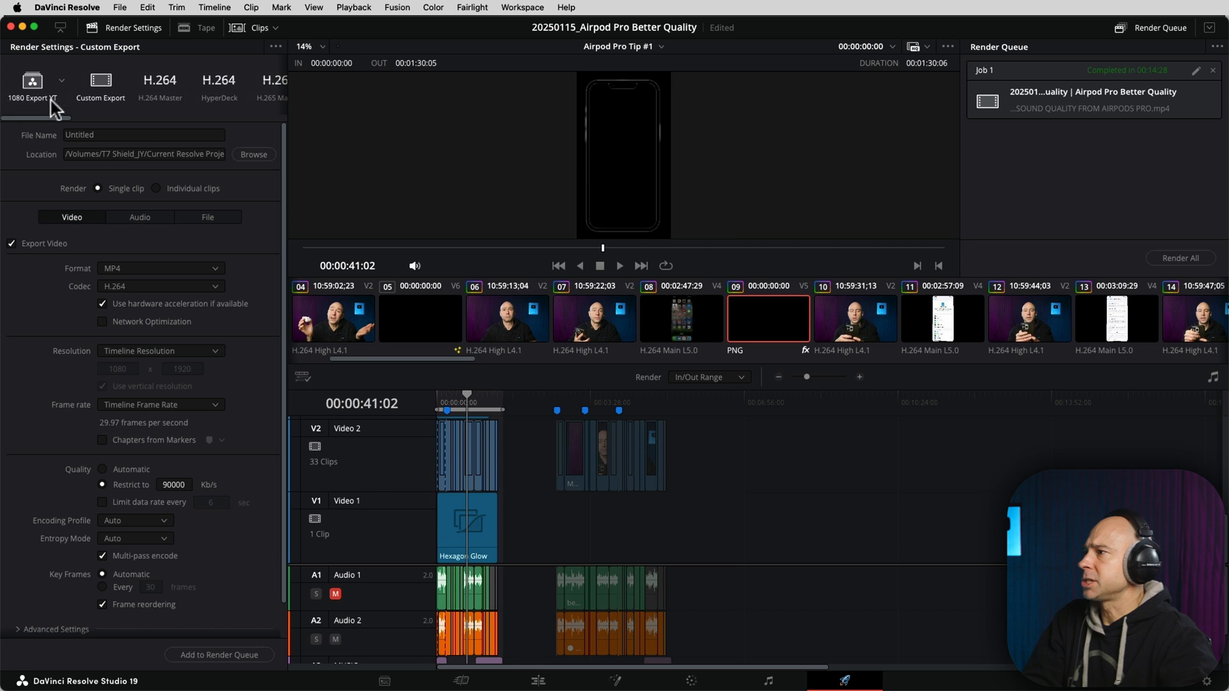
click(33, 83)
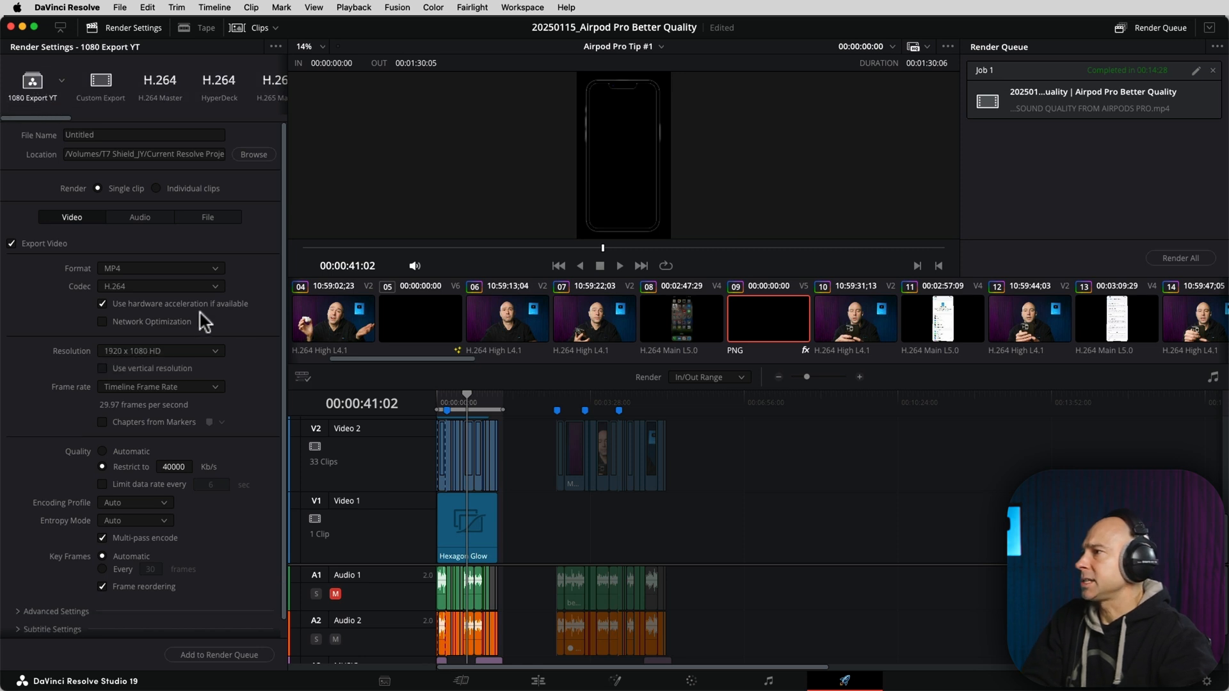
click(254, 154)
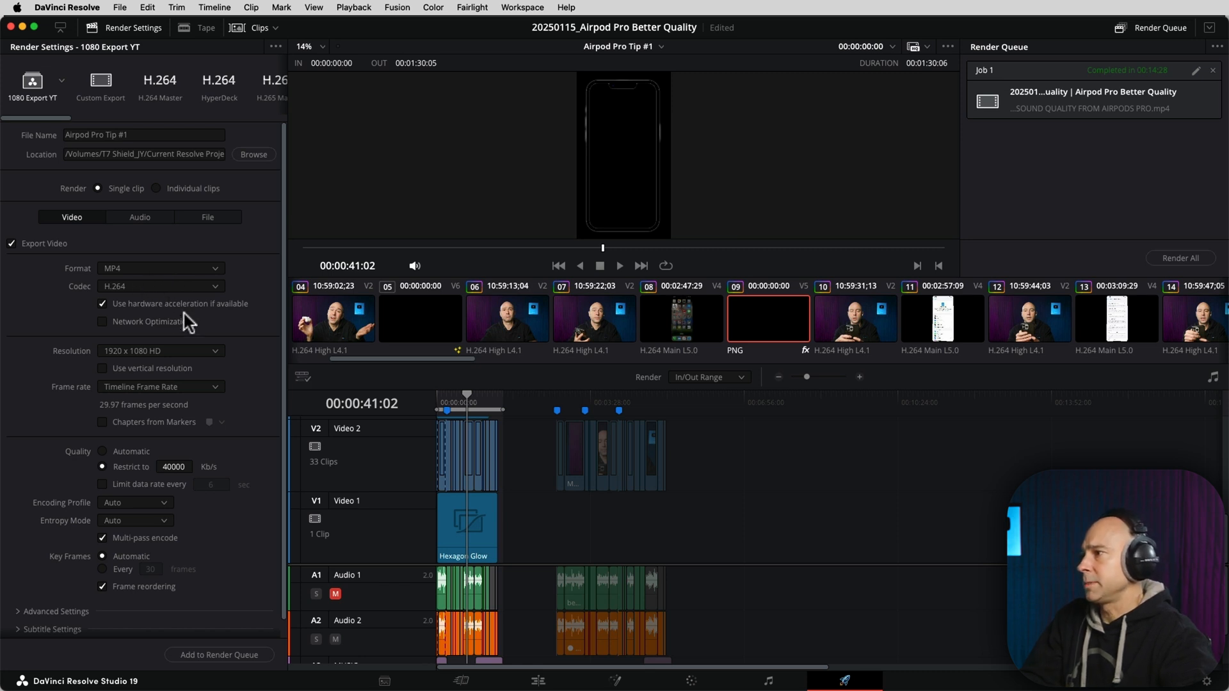
Enable vertical resolution for a 1080 x 1920 HD export and add the short to the render queue.
click(158, 369)
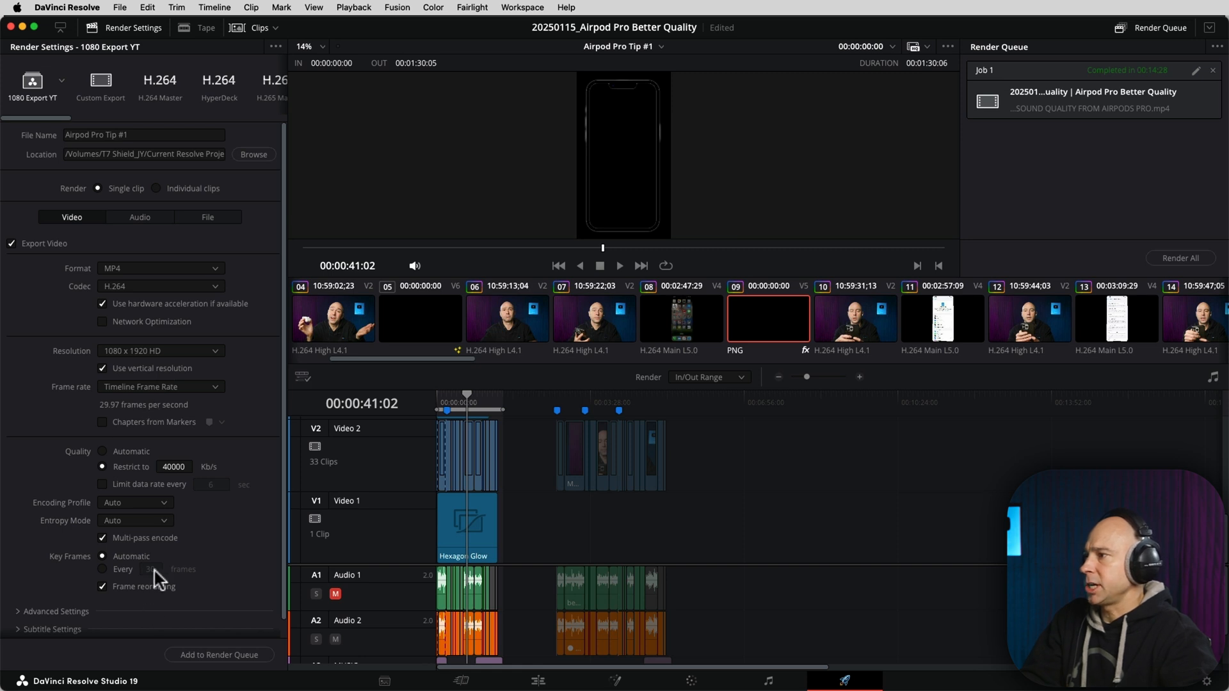
click(84, 455)
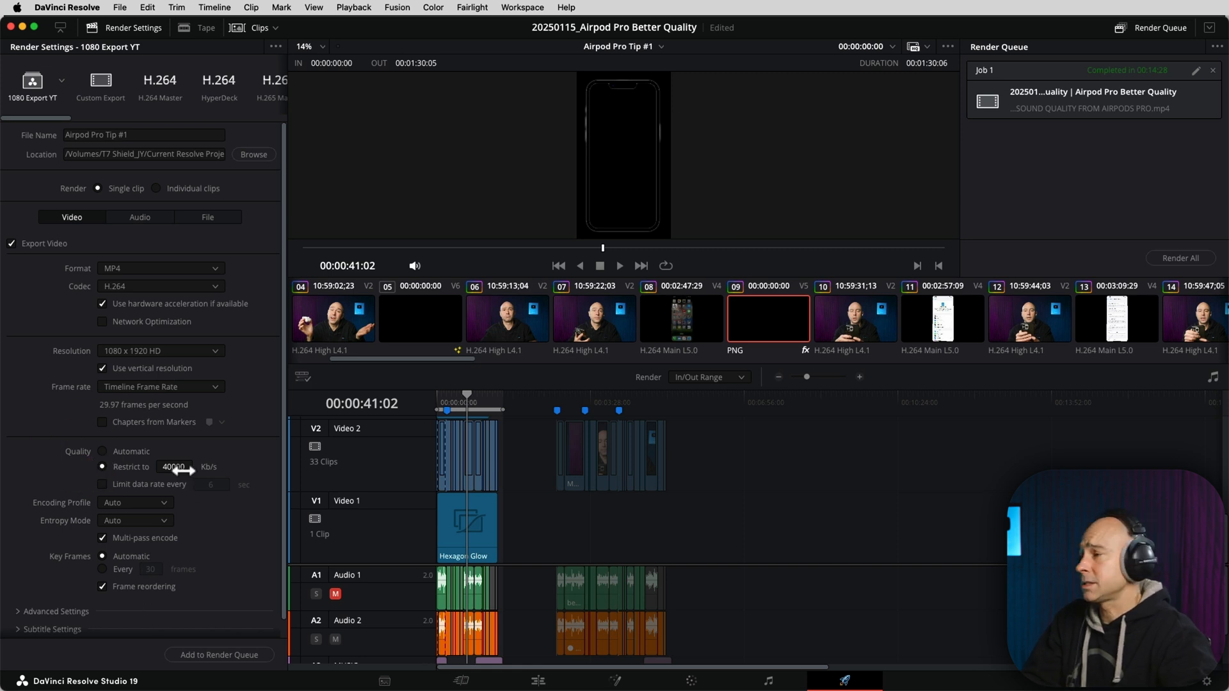
scroll(240, 533, down, 2)
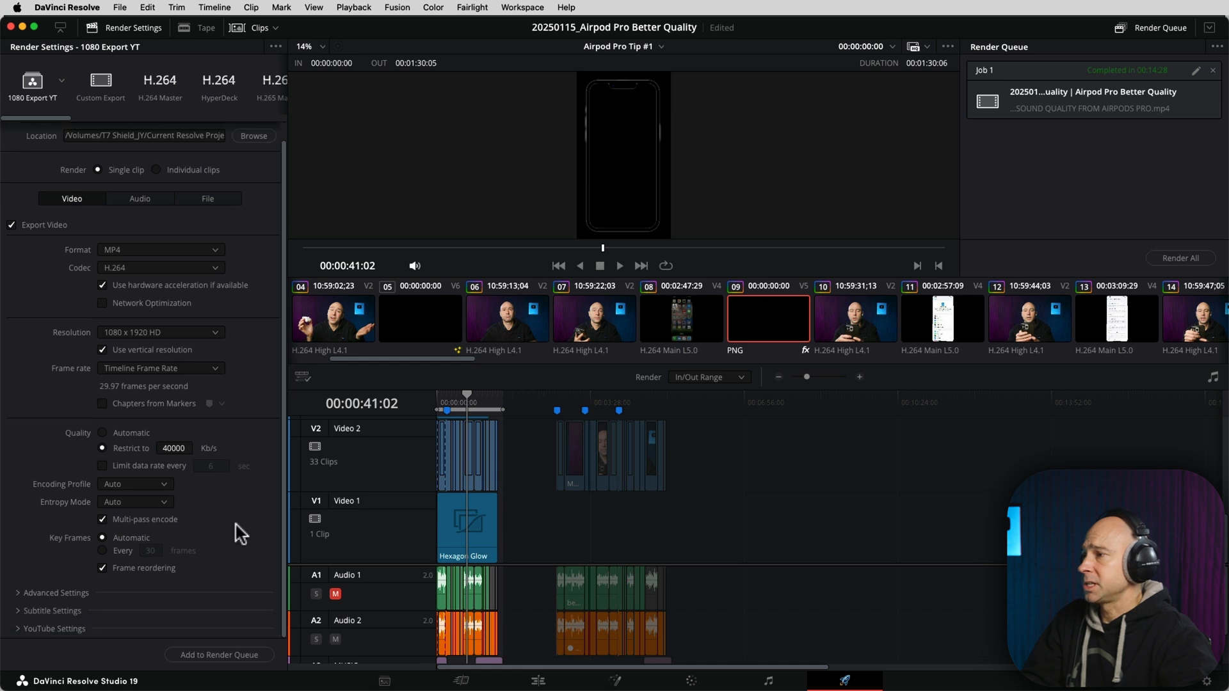
click(245, 656)
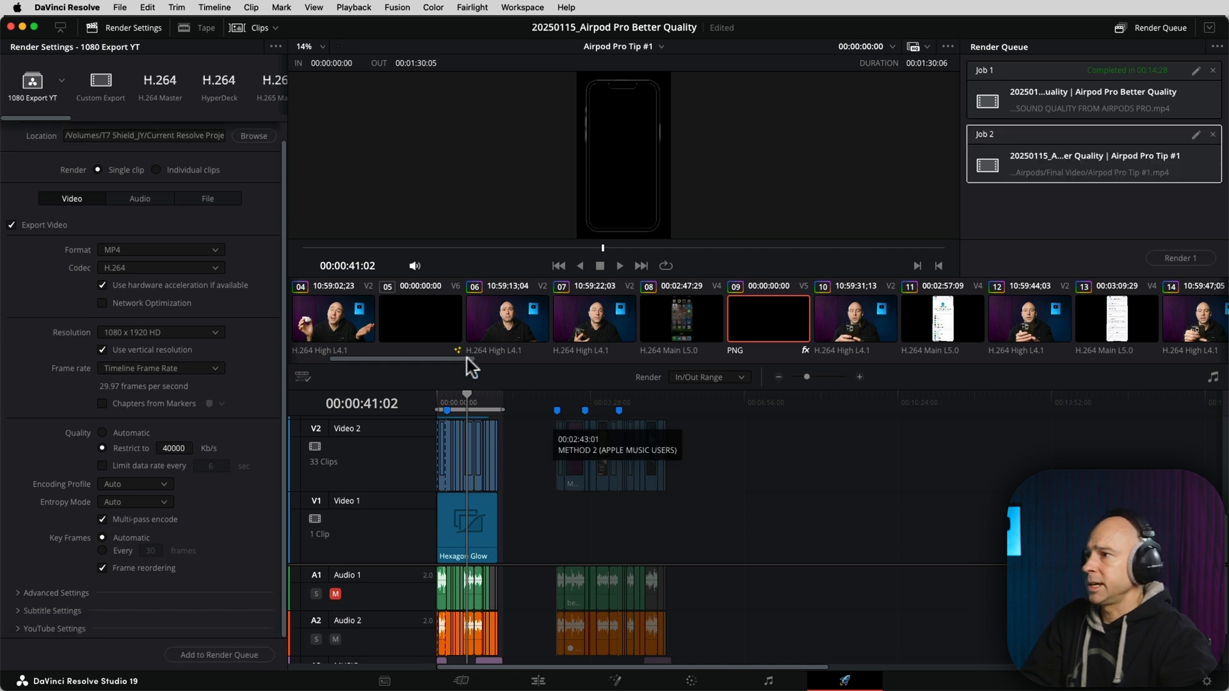
drag(455, 395, 455, 393)
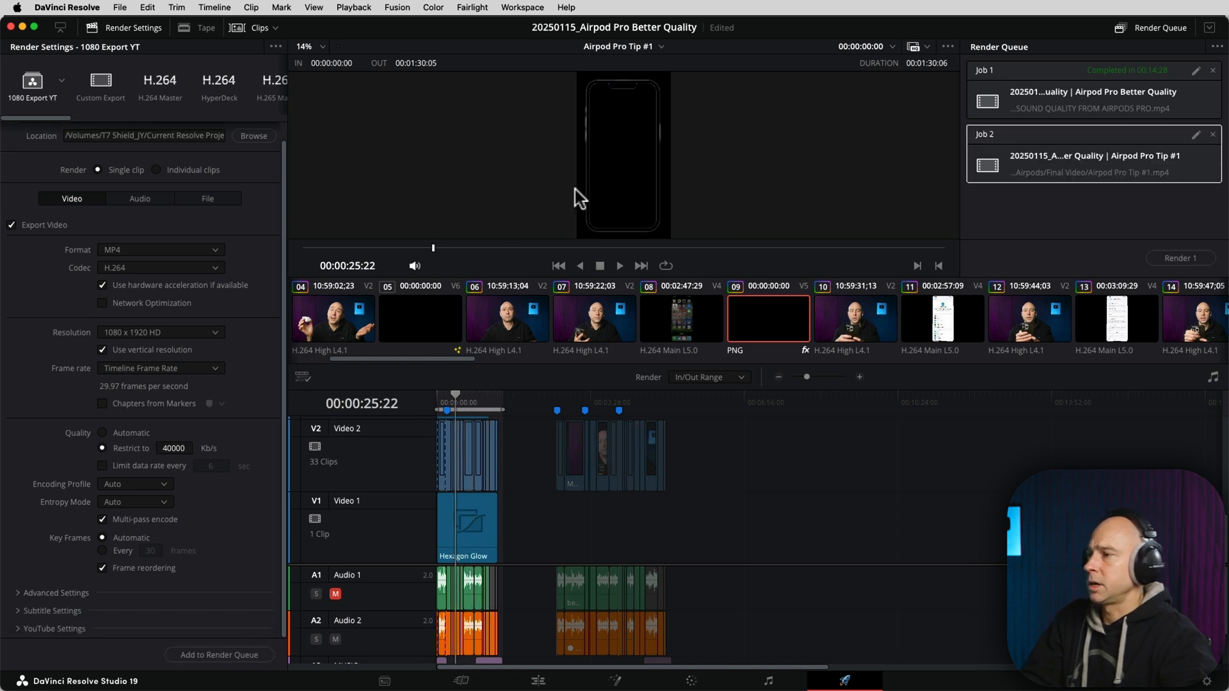
click(664, 327)
click(594, 308)
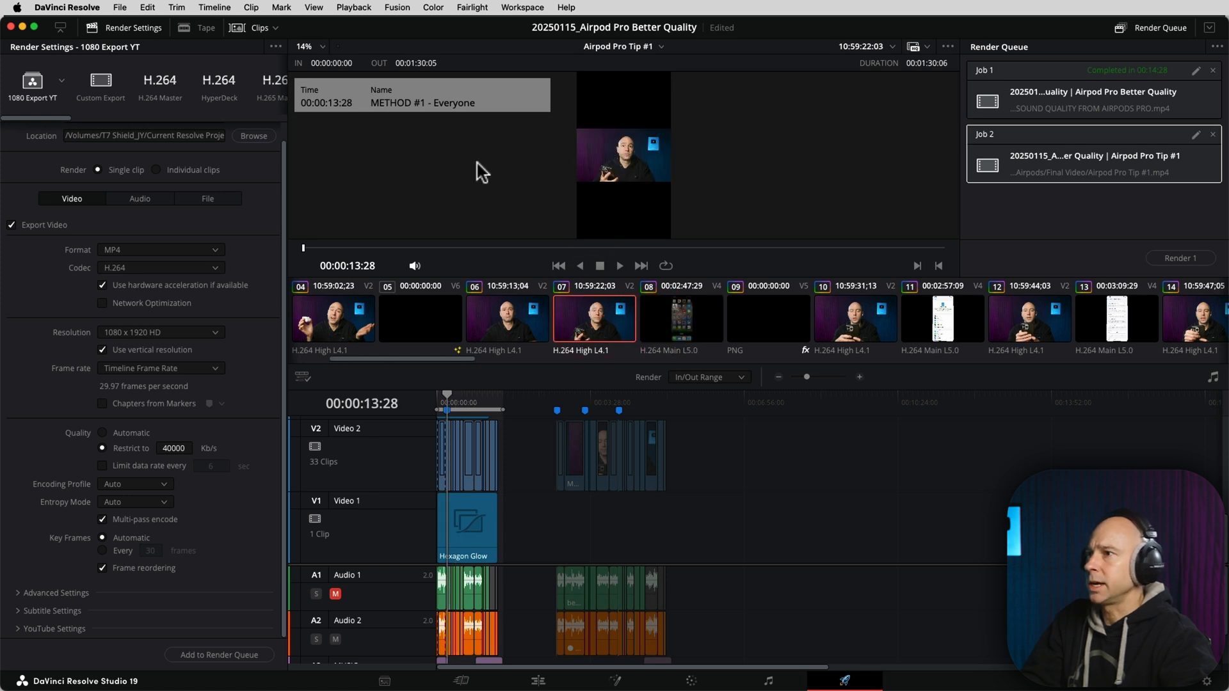
click(461, 498)
scroll(458, 498, down, 2)
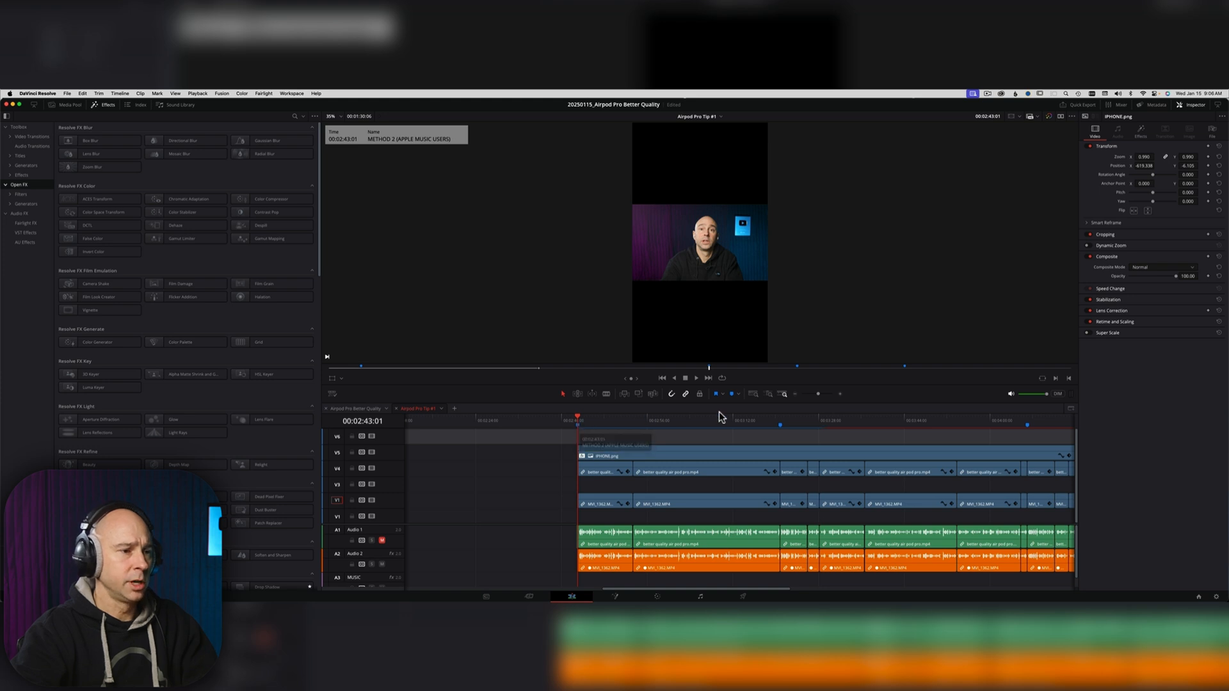
Split off the METHOD 2 section at the METHOD #3 marker (00:03:20:26) and move its clips earlier, separate from the following section.
scroll(535, 474, left, 3)
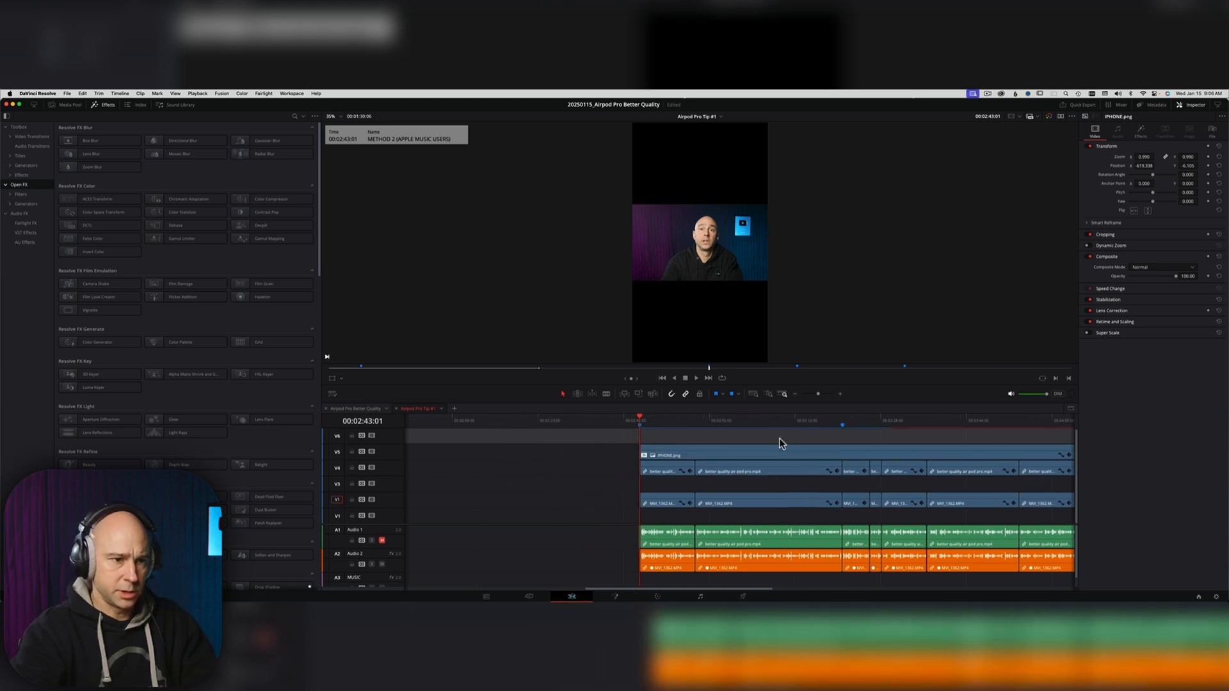
click(842, 420)
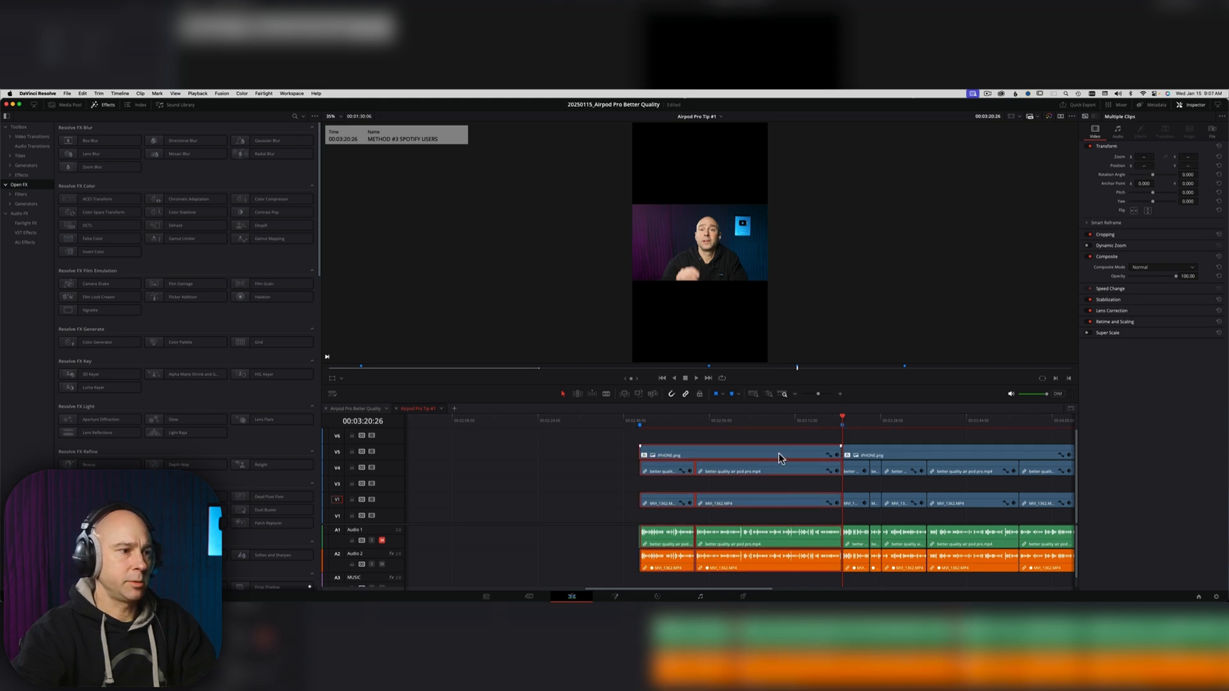
drag(786, 454, 666, 456)
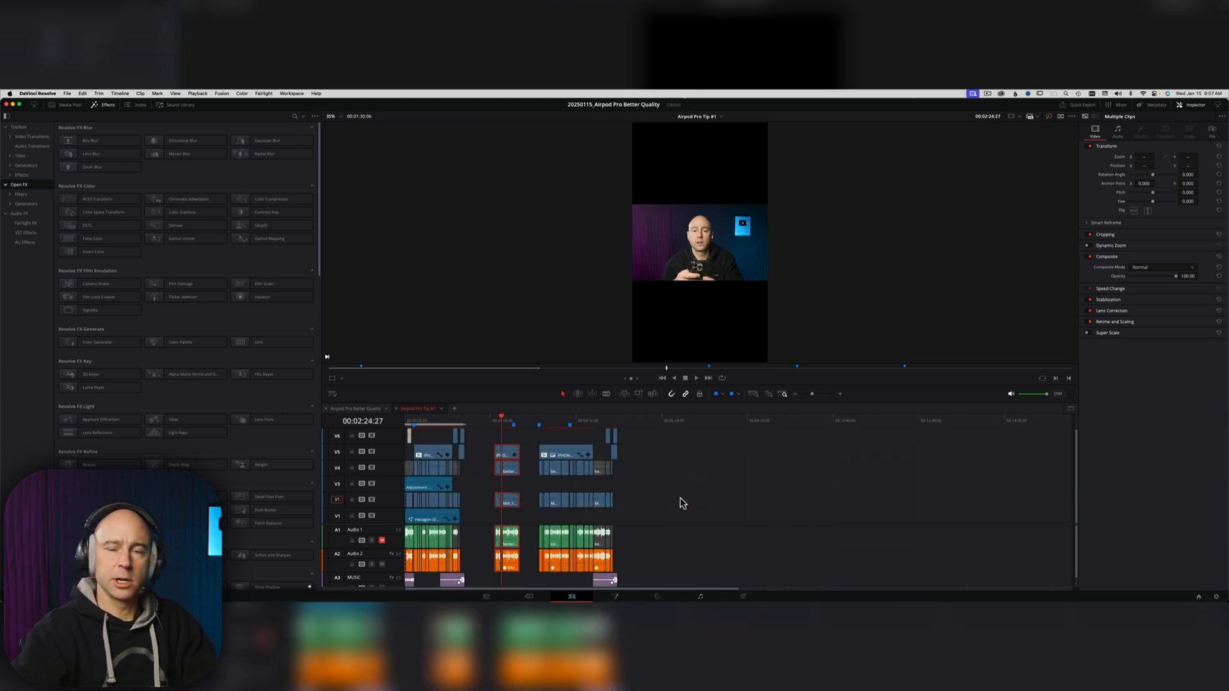
key(super+equal)
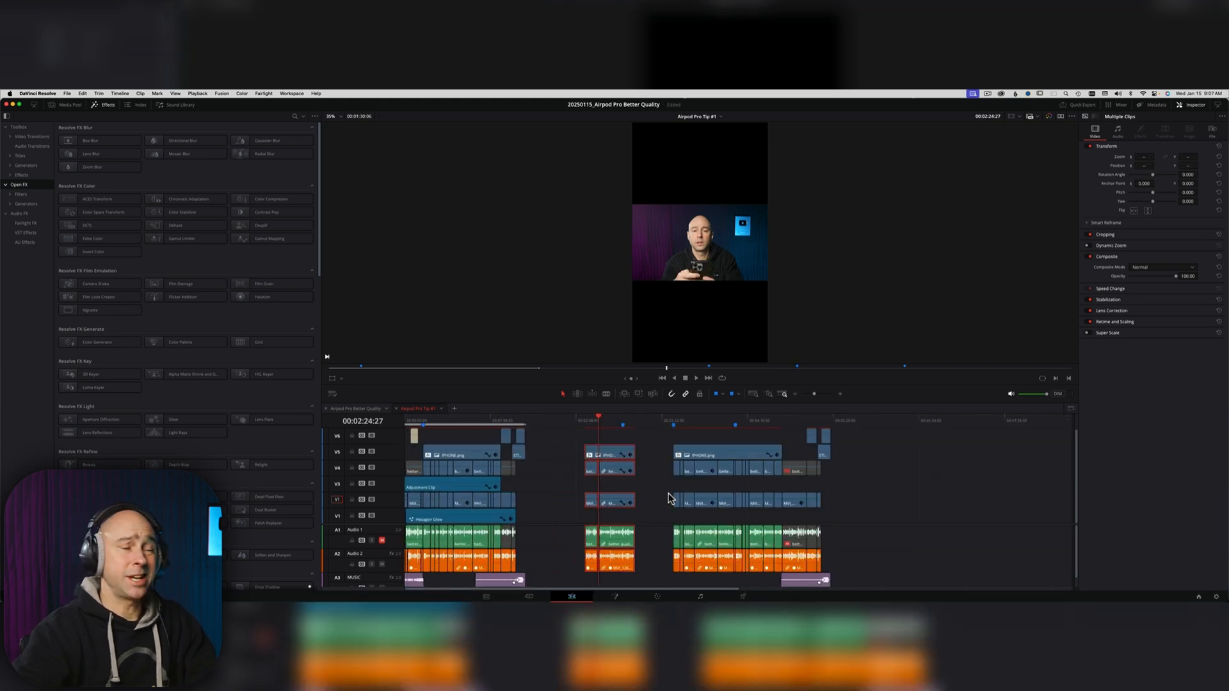
key(super+equal)
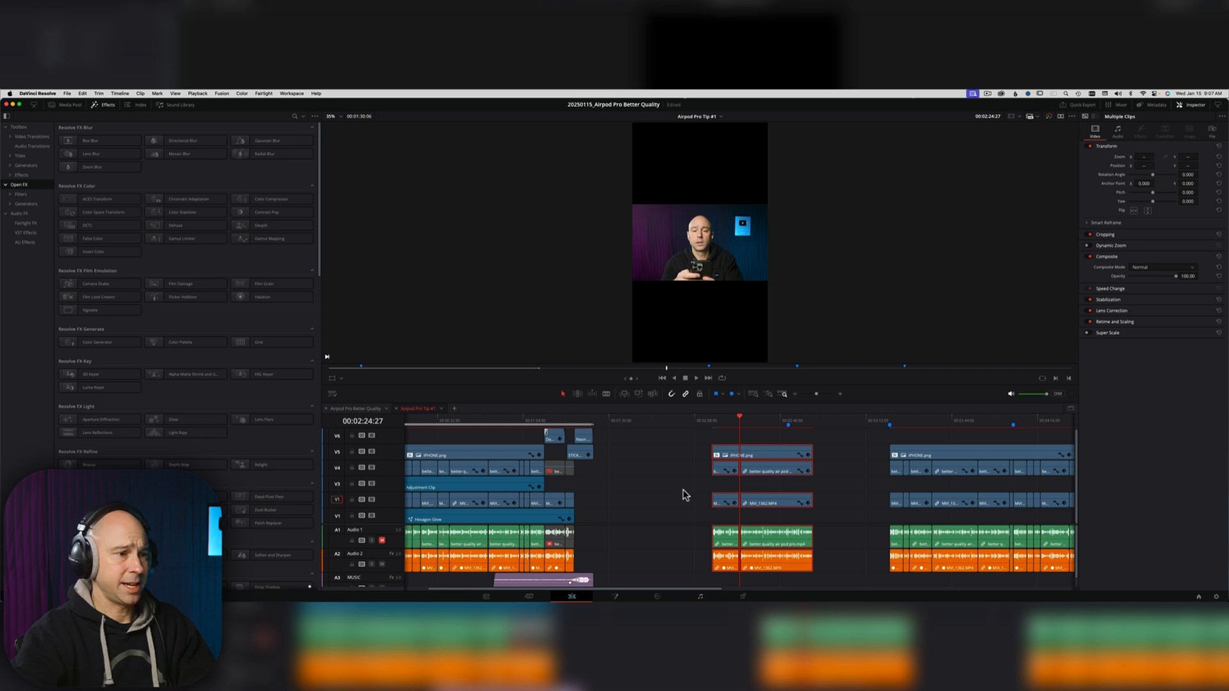
Move the METHOD 2 section and the clips following it later to widen the gap after the first short.
drag(819, 473, 785, 472)
click(653, 422)
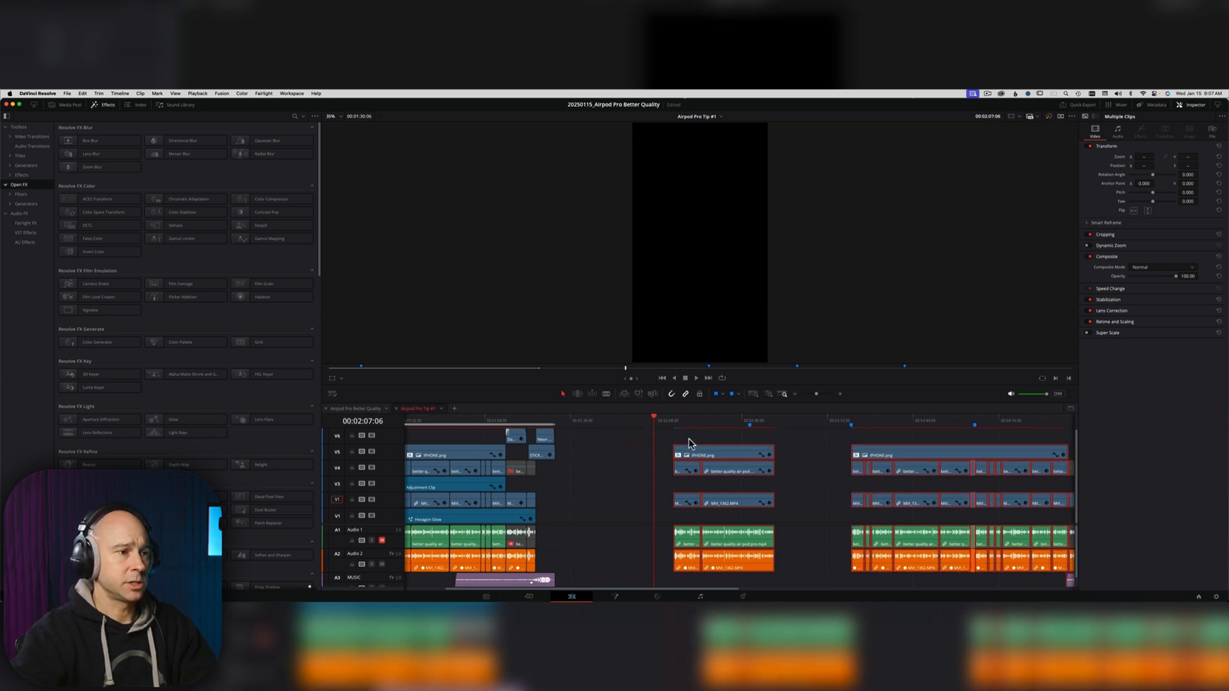
drag(731, 450, 846, 455)
click(776, 468)
drag(574, 485, 823, 483)
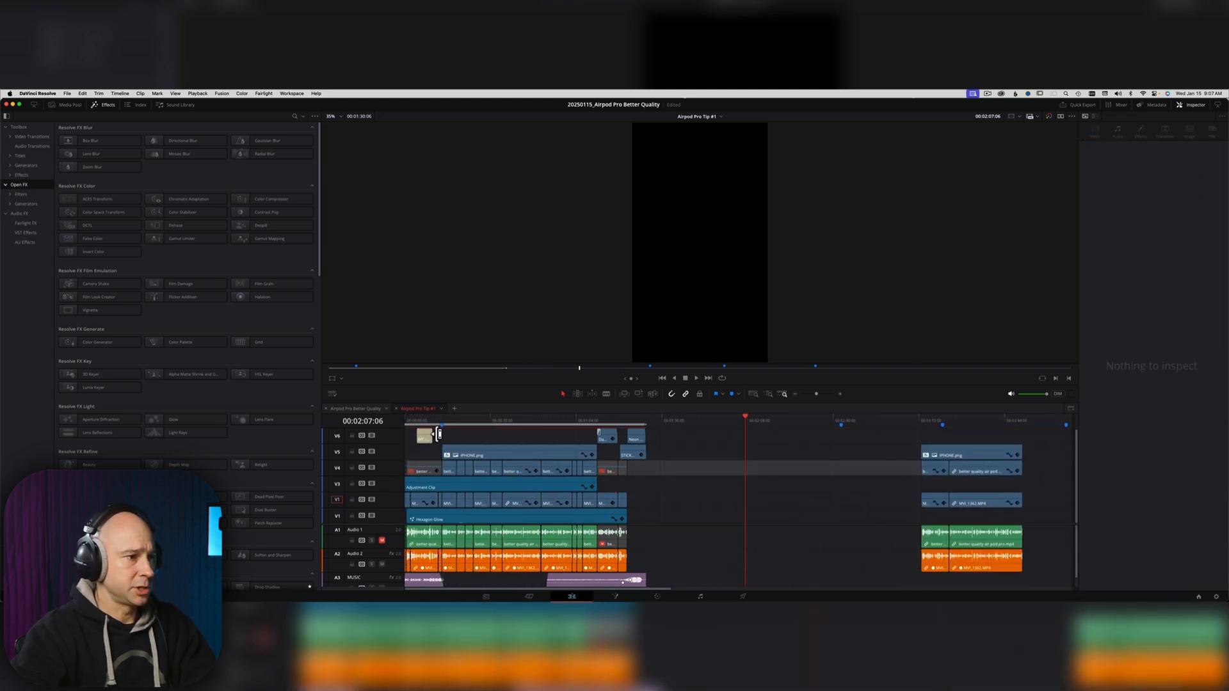
Copy the first short's intro clips with their background and adjustment layers and paste-insert them at 00:02:35:10, ahead of METHOD 2.
click(412, 453)
click(446, 432)
drag(405, 434, 438, 584)
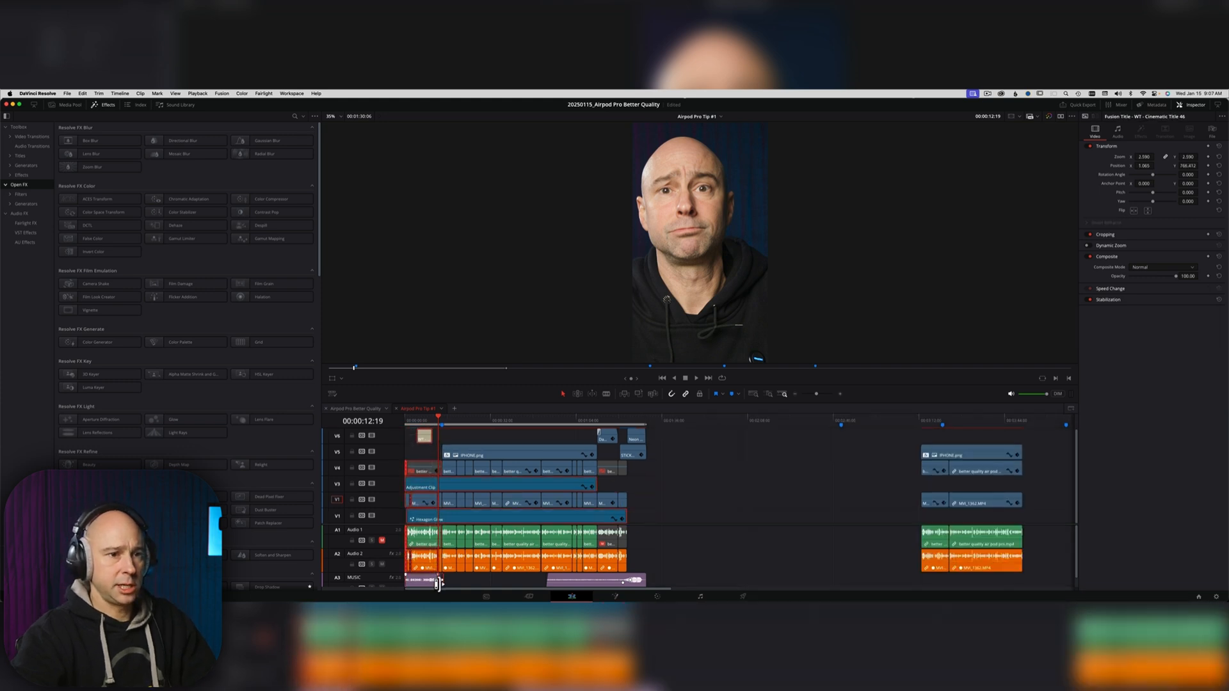
click(620, 481)
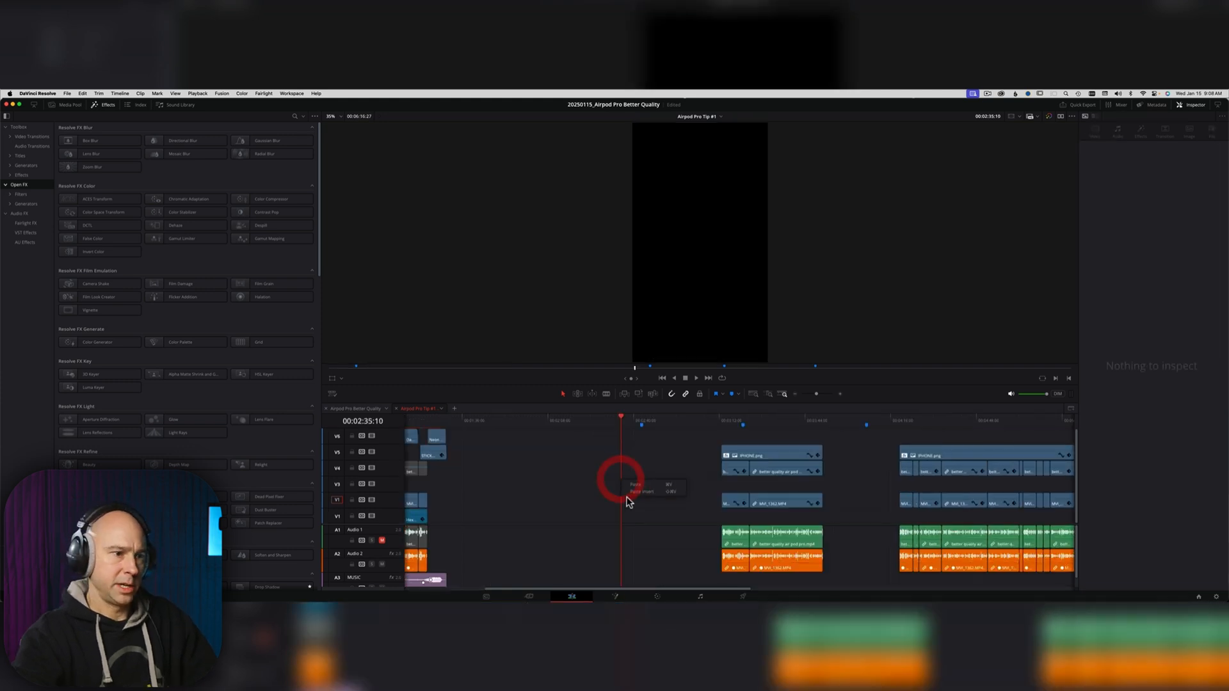
key(super+shift+v)
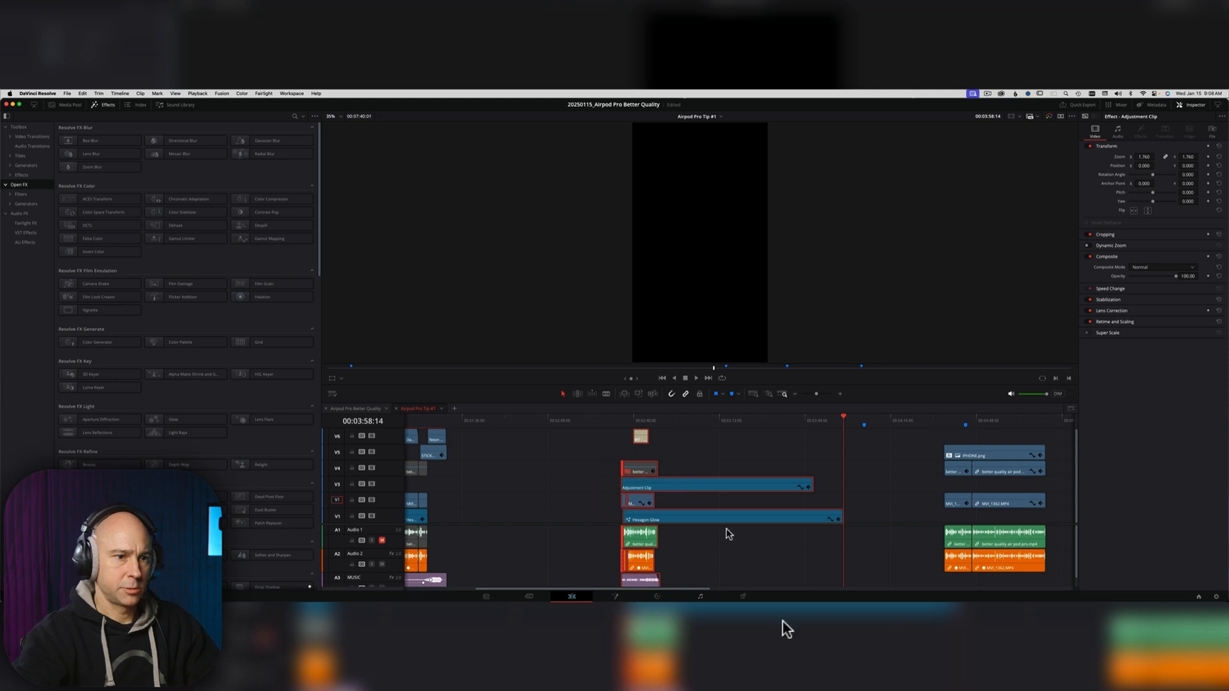
Move the METHOD 2 clips earlier so they start right after the pasted intro.
scroll(761, 462, right, 5)
drag(807, 431, 903, 570)
drag(868, 456, 584, 461)
click(530, 420)
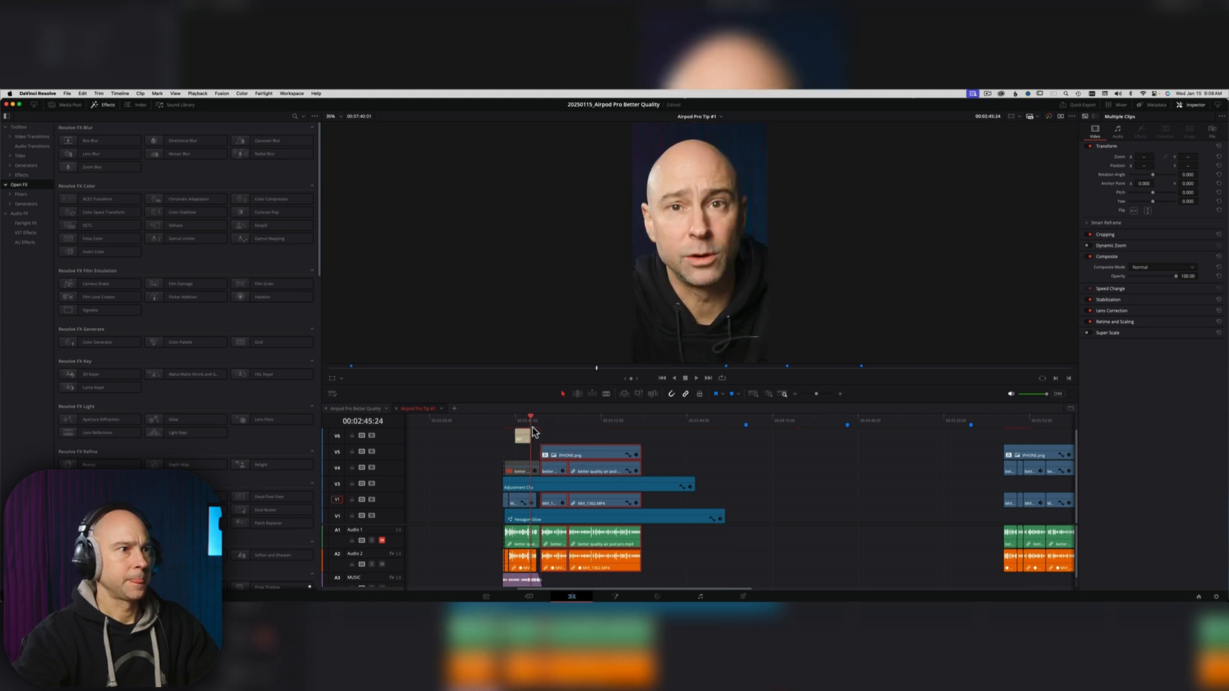
mouse_move(533, 427)
mouse_down()
mouse_move(522, 428)
mouse_move(554, 428)
mouse_move(543, 428)
mouse_up()
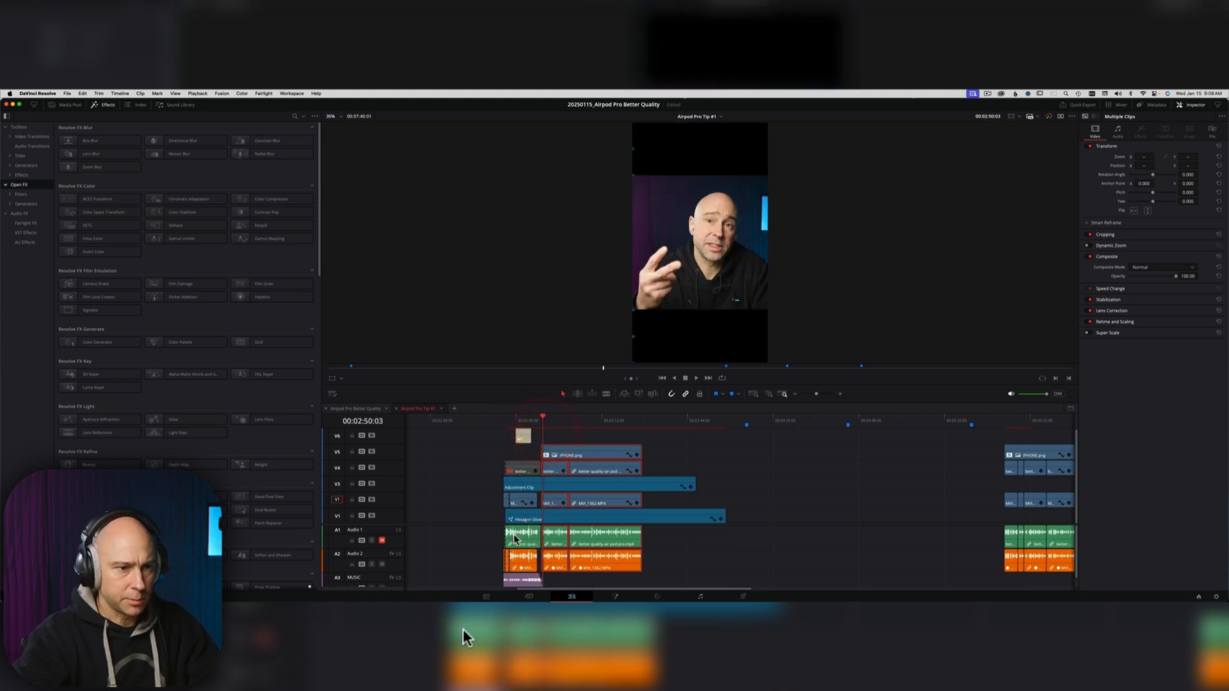
Duplicate the tiny MVI_1362.MP4 clip at the end of the first short's intro to the end of the pasted intro.
drag(462, 531, 707, 502)
scroll(688, 505, left, 2)
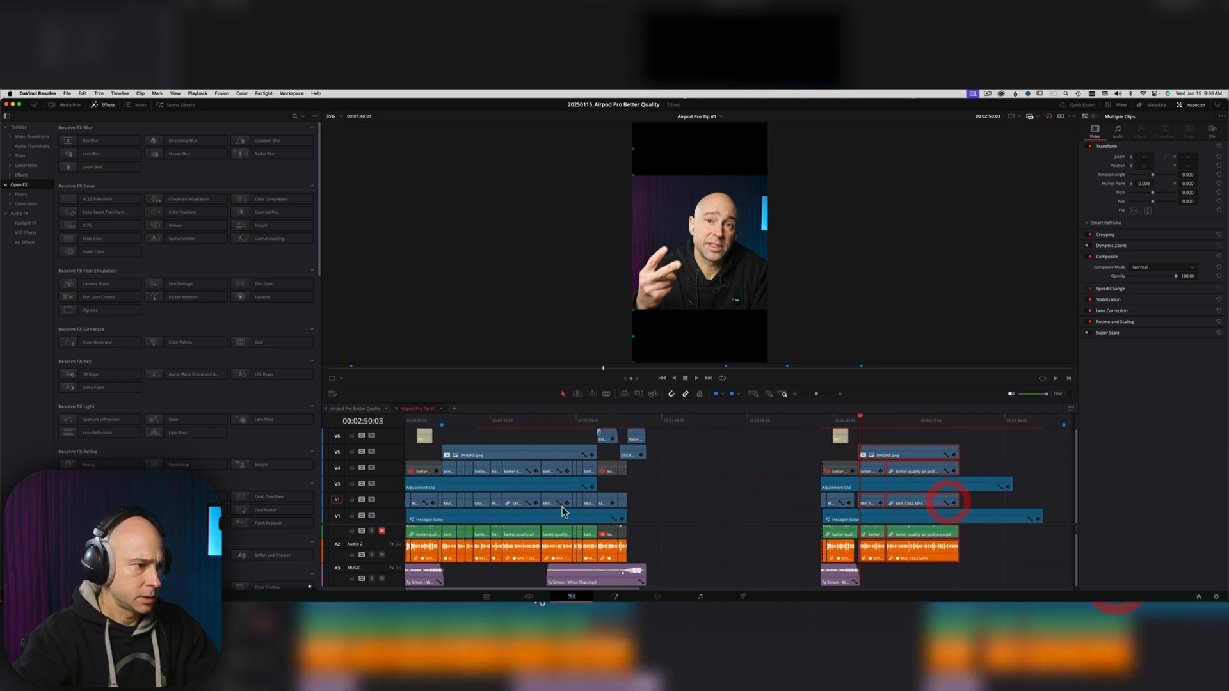
click(440, 504)
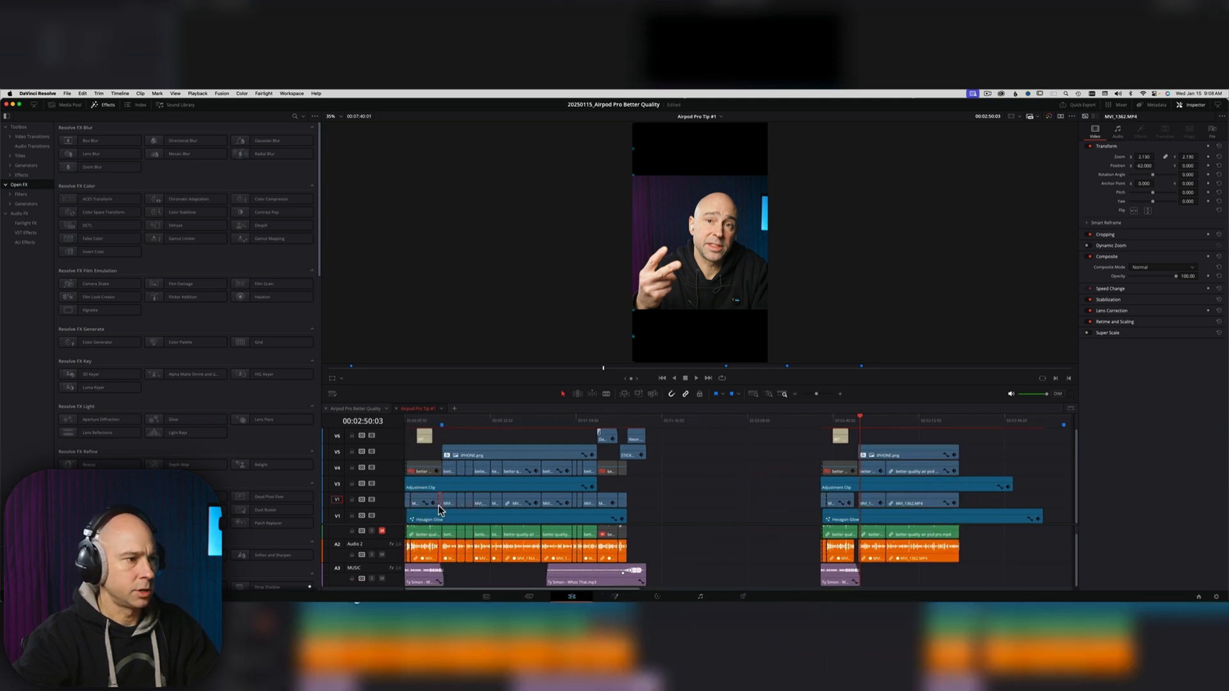
drag(440, 505, 855, 502)
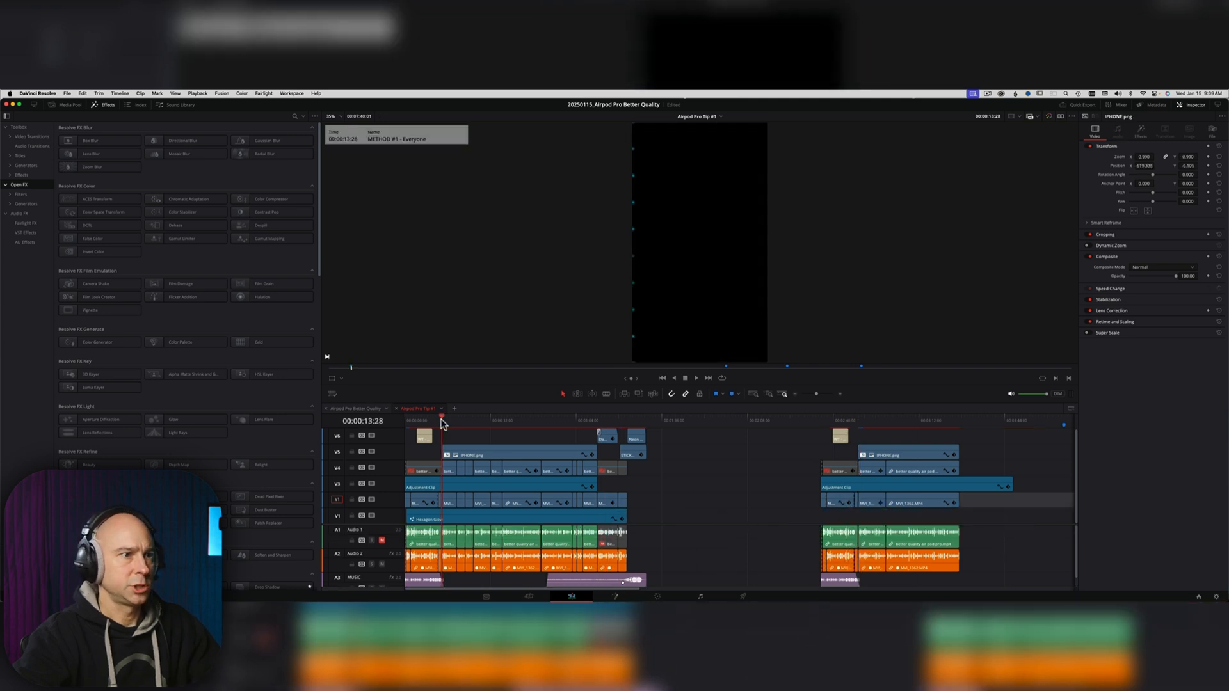
Place a fresh Hexagon Glow generator on the METHOD 2 section's background track, ending with the adjustment clip.
click(442, 420)
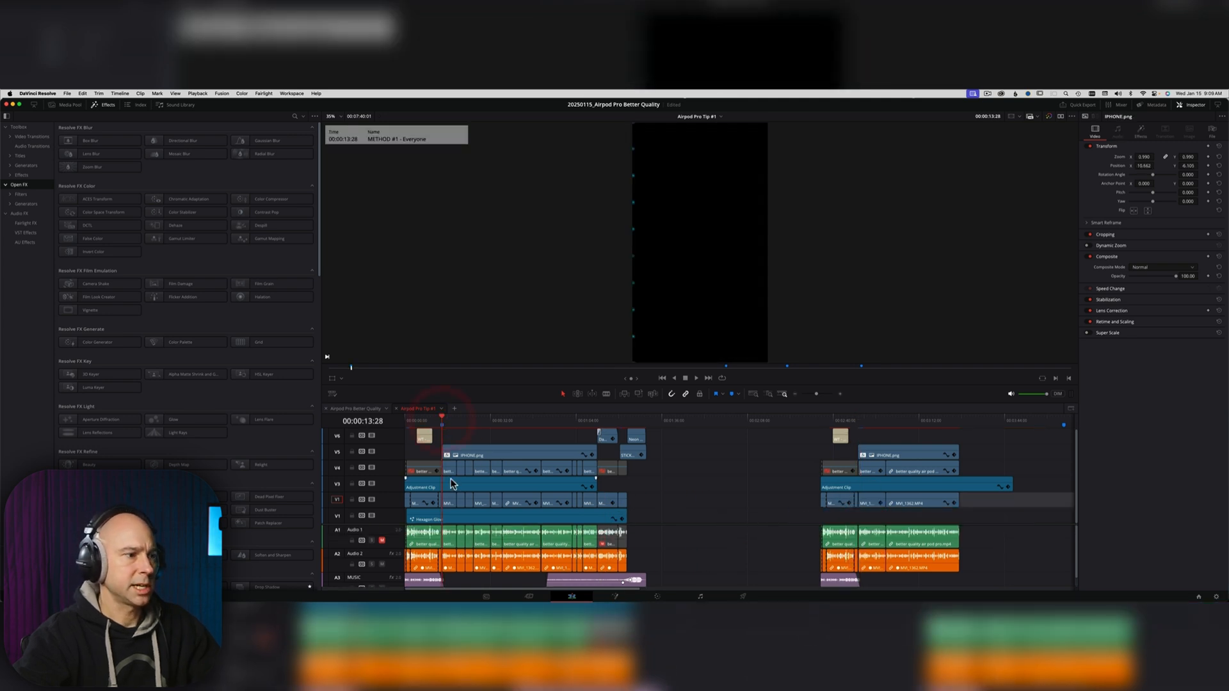
click(461, 515)
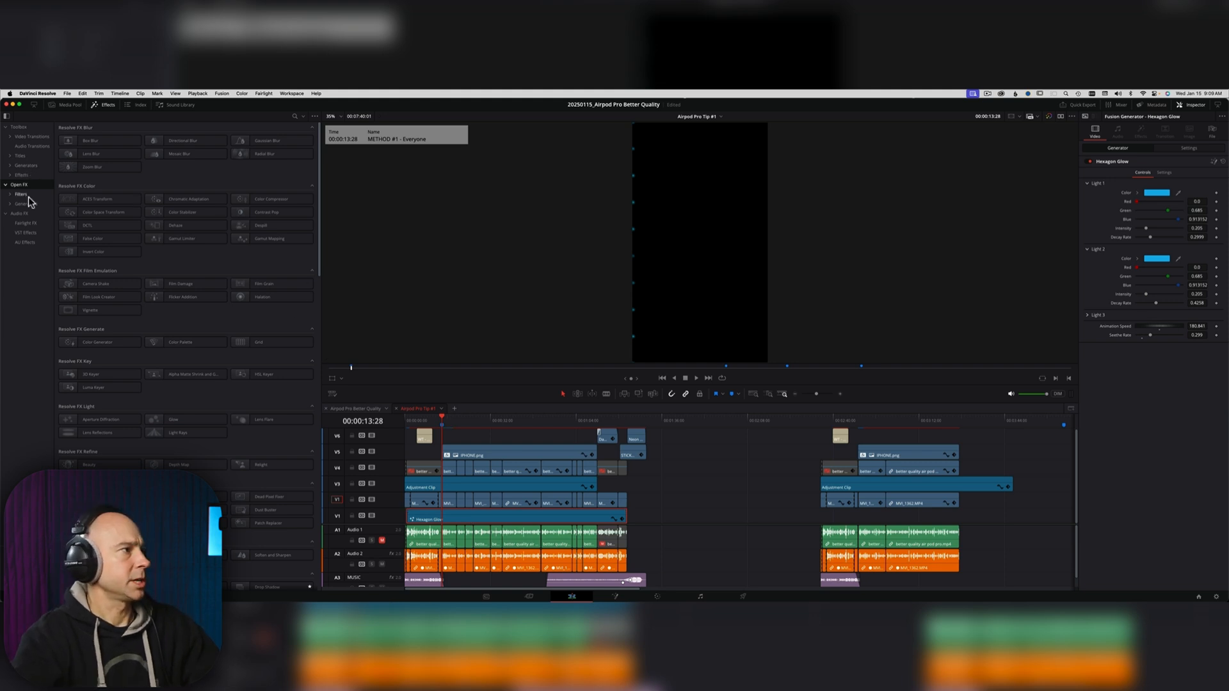
click(27, 166)
drag(102, 240, 1010, 517)
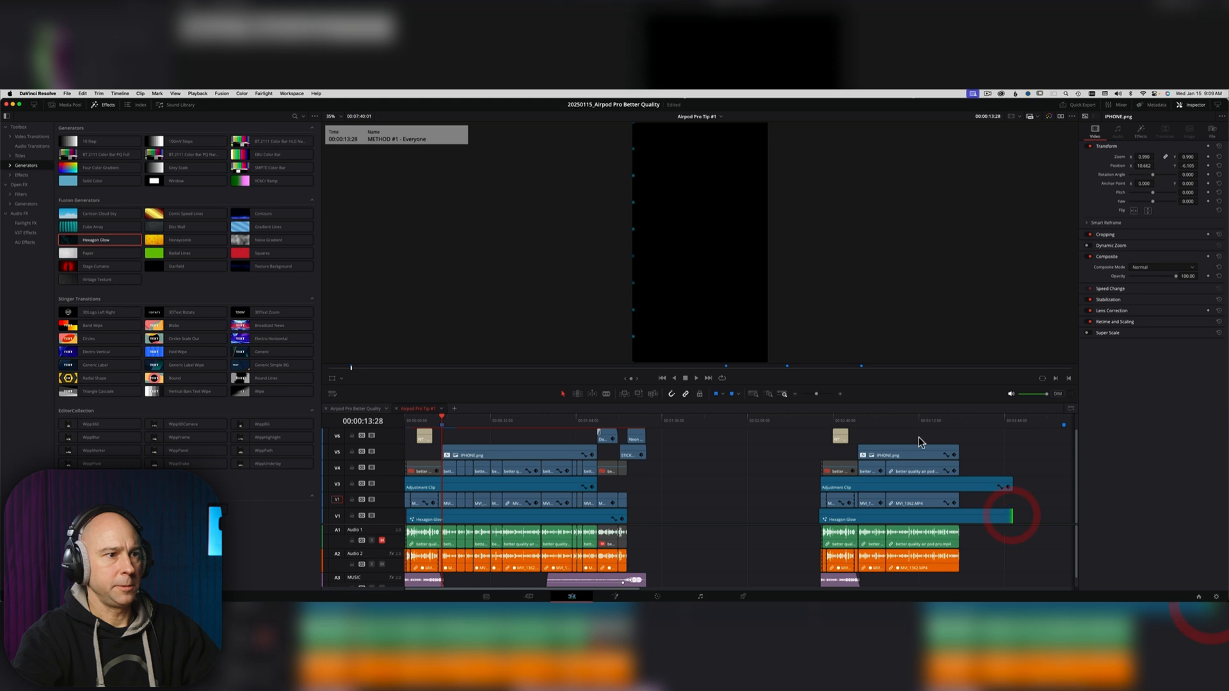
Check the background at 00:02:54:12 and show the viewer's transform controls for the Hexagon Glow clip.
click(871, 420)
scroll(832, 487, right, 5)
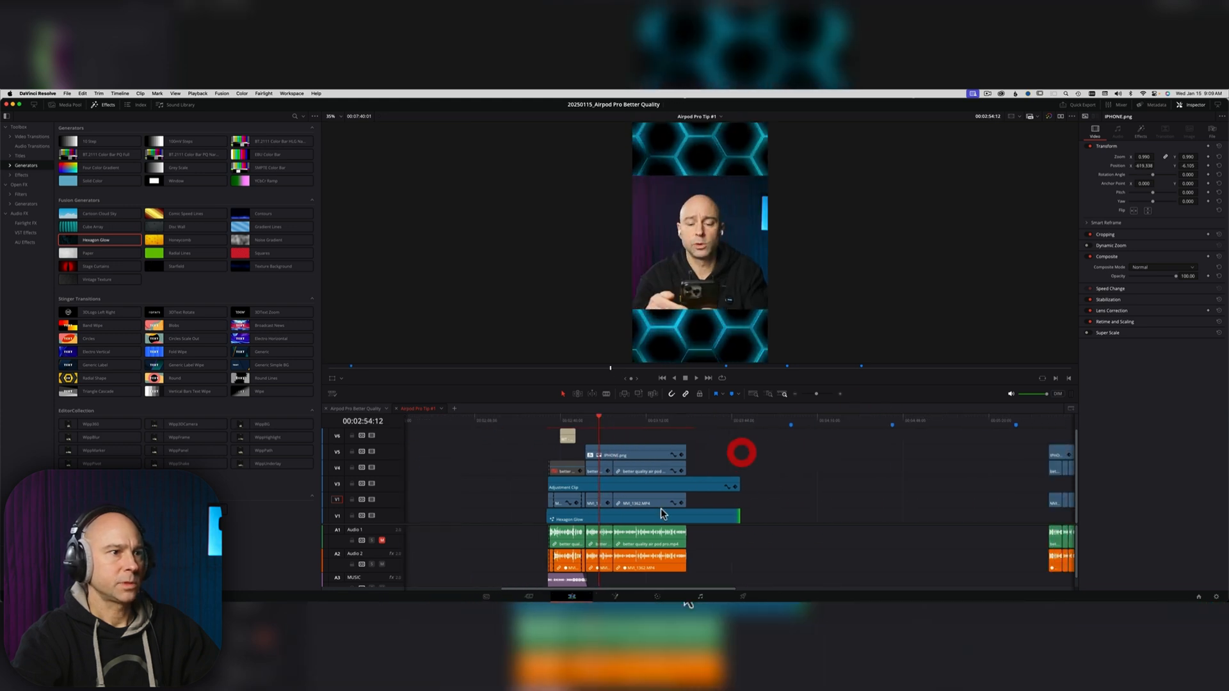
click(644, 516)
scroll(776, 293, down, 2)
click(333, 378)
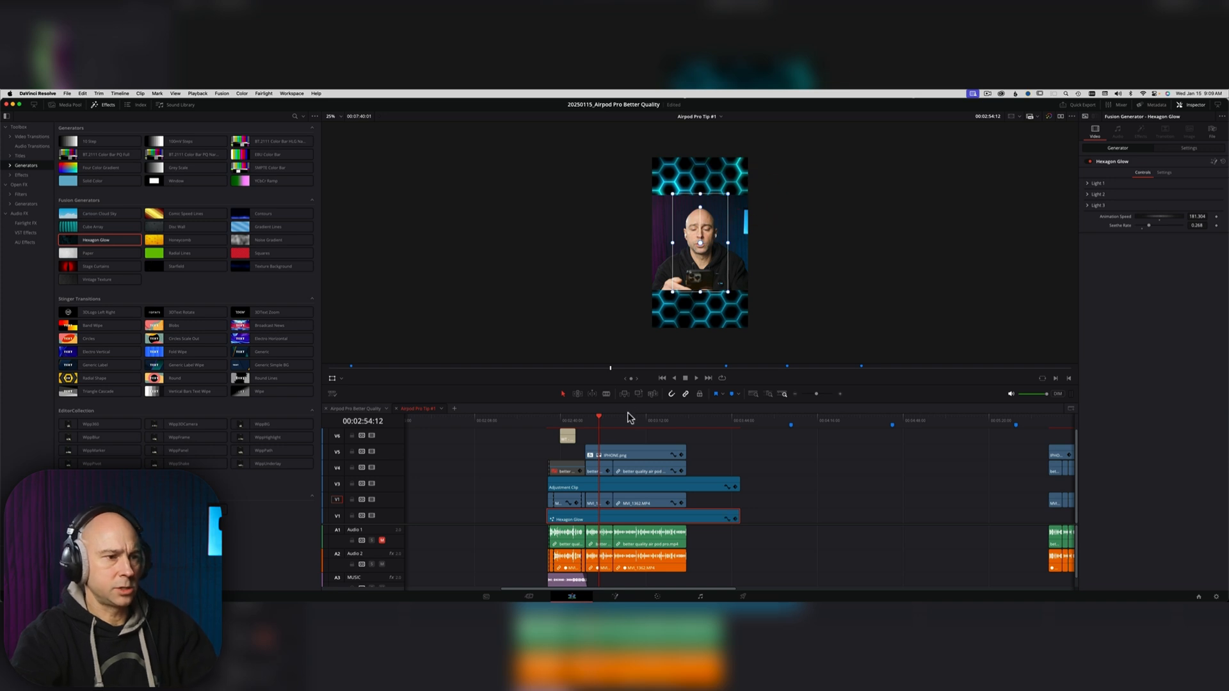
Close the small gap between the pasted intro and the METHOD 2 clips.
scroll(613, 423, up, 4)
scroll(653, 475, right, 3)
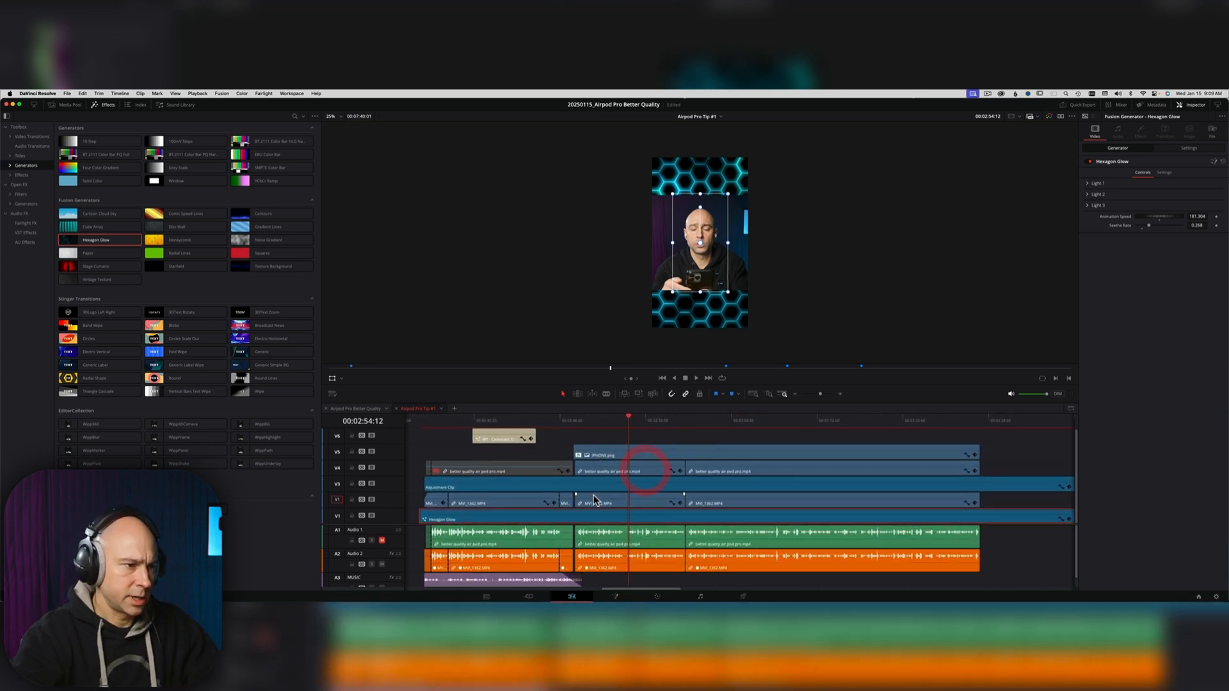
key(super+s)
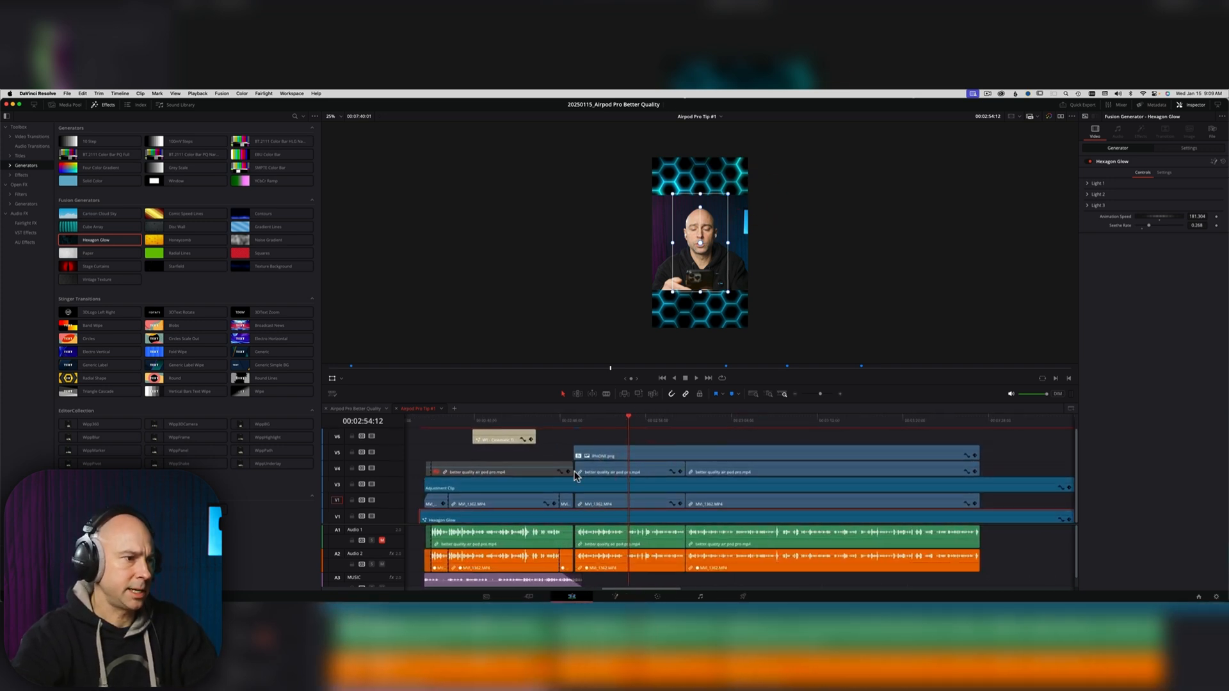
scroll(595, 475, up, 4)
click(523, 473)
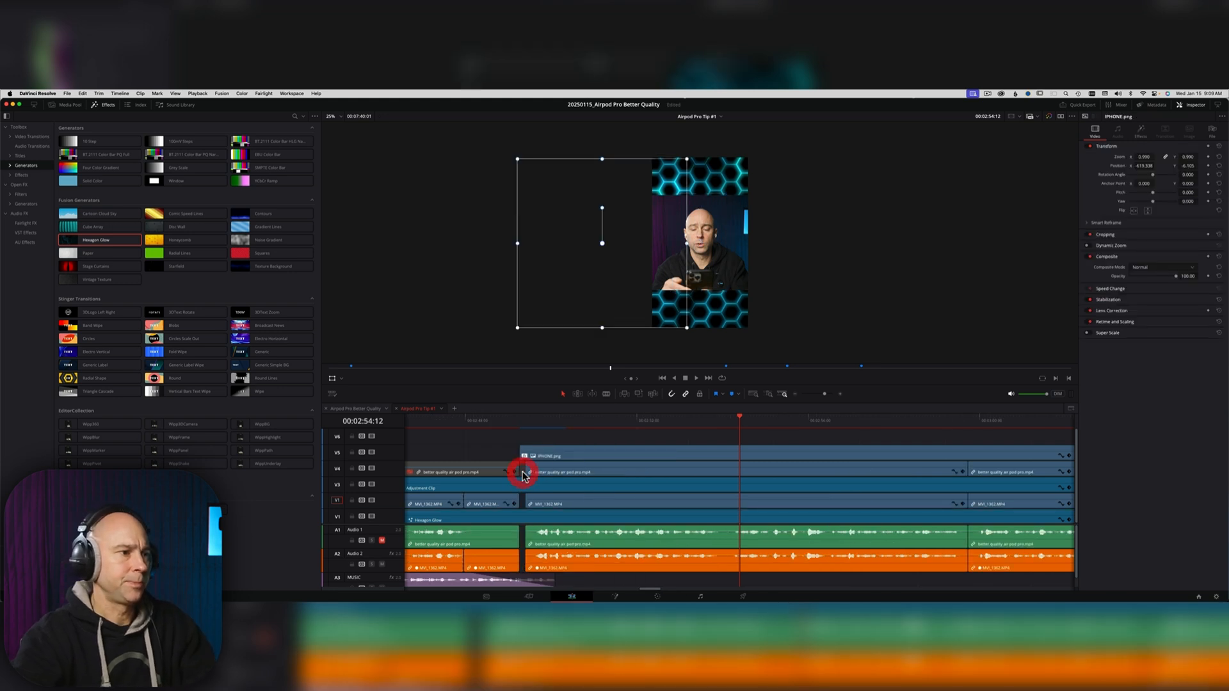
key(BackSpace)
Play the transition from the intro into METHOD 2 and stop at 00:02:51:29, where the phone is raised.
click(464, 421)
key(space)
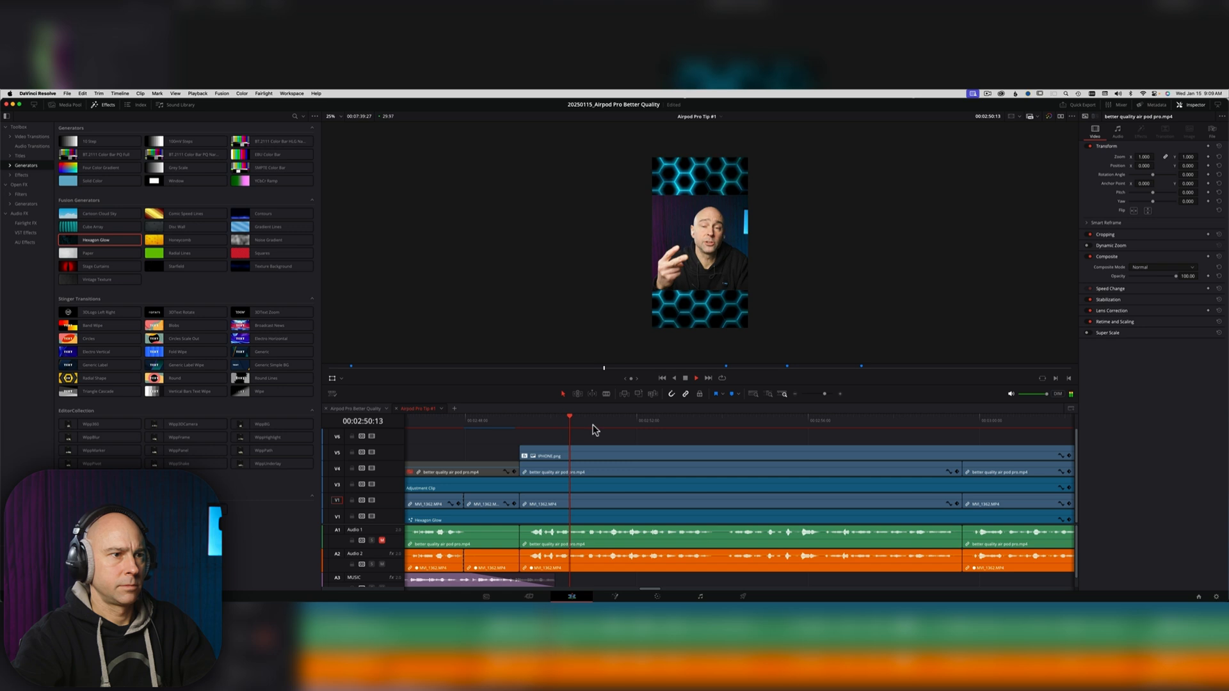
click(795, 393)
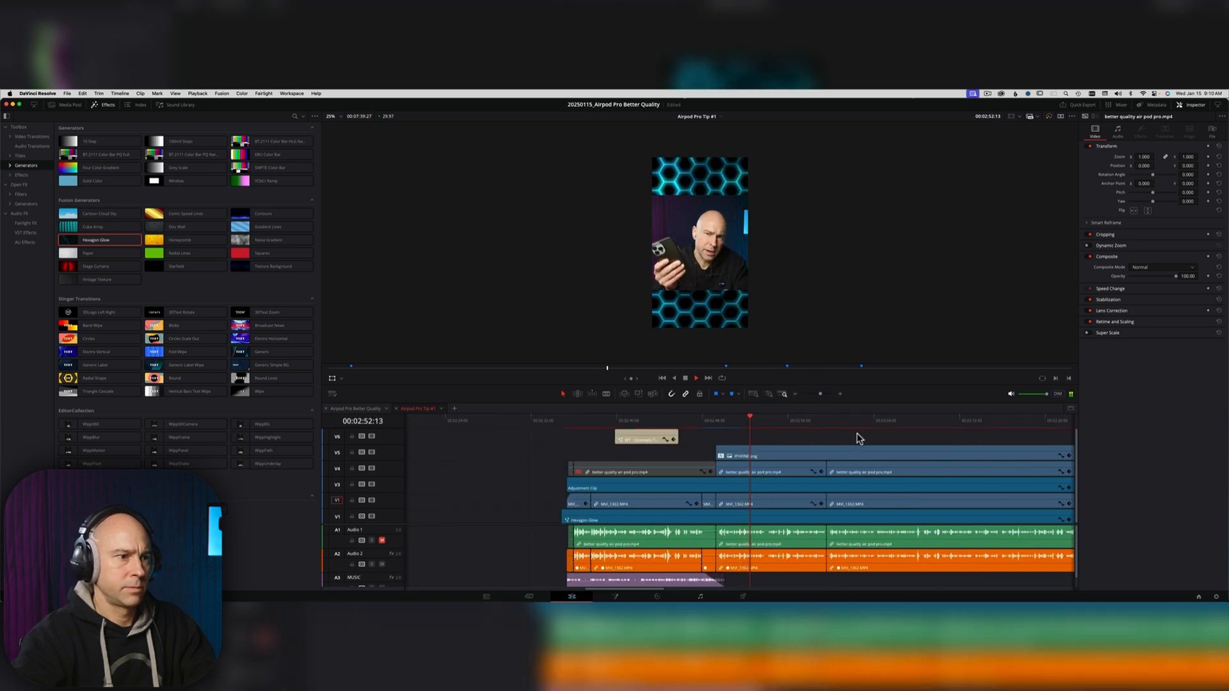
drag(860, 439, 704, 439)
click(577, 422)
key(space)
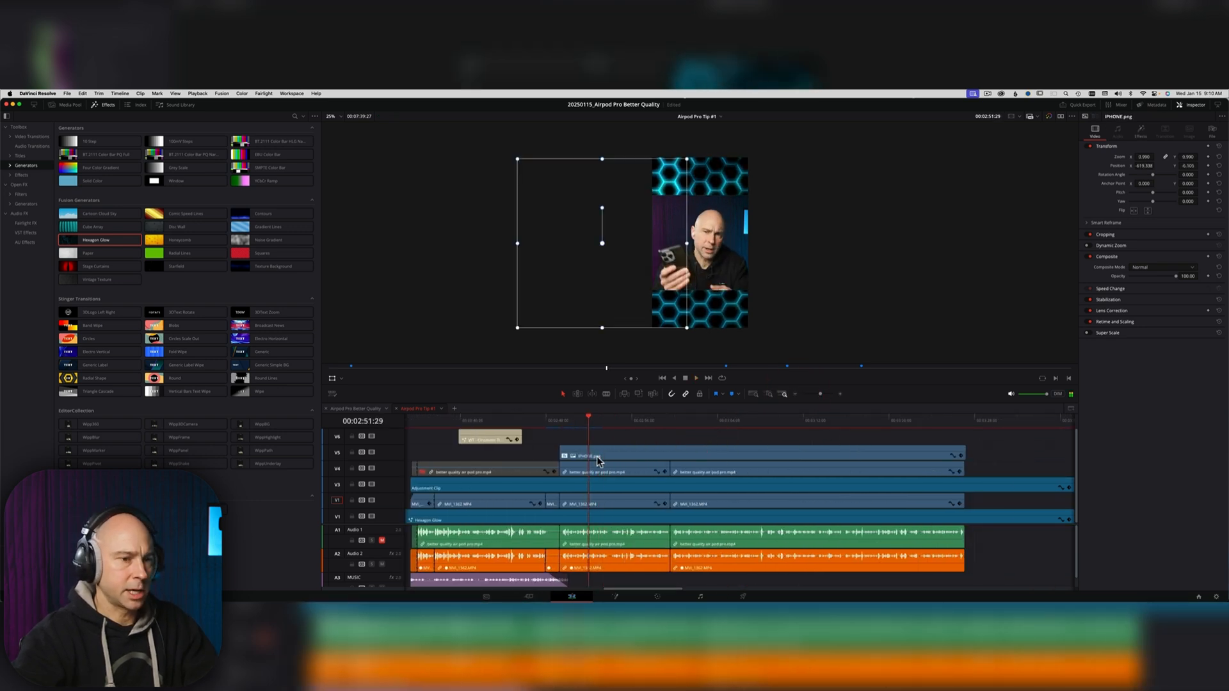
click(983, 552)
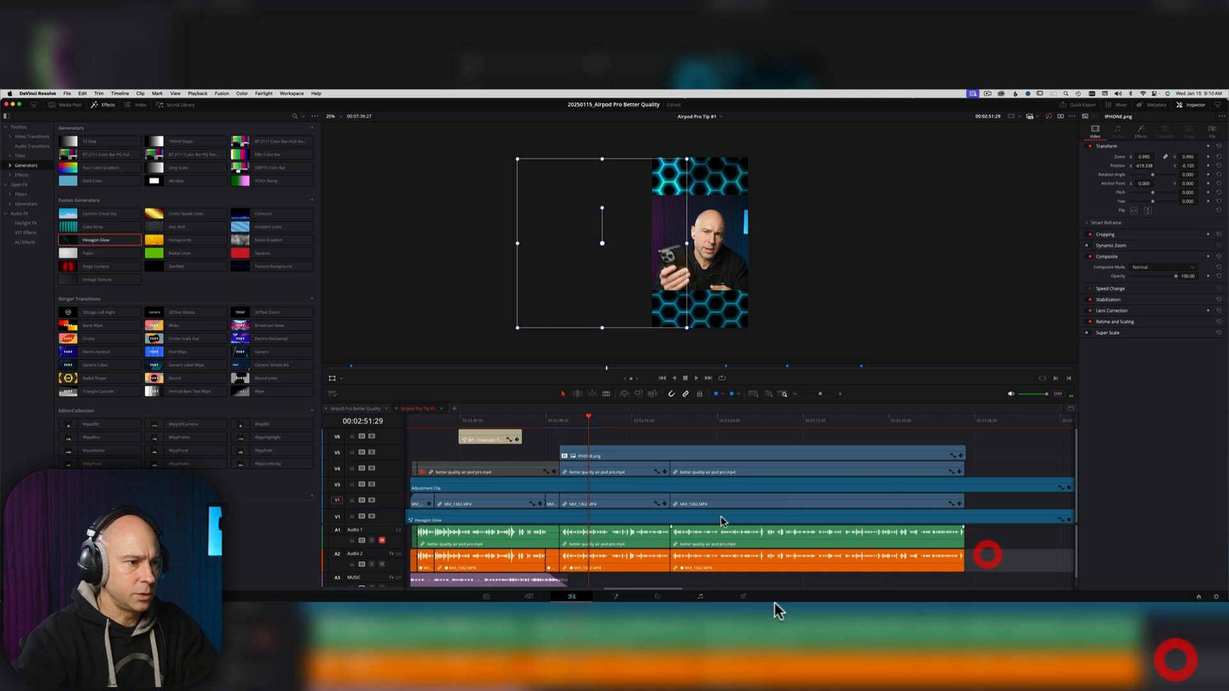
Centre the IPHONE.png frame in the vertical picture and shift both METHOD 2 better quality air pod pro.mp4 clips horizontally into it.
click(605, 457)
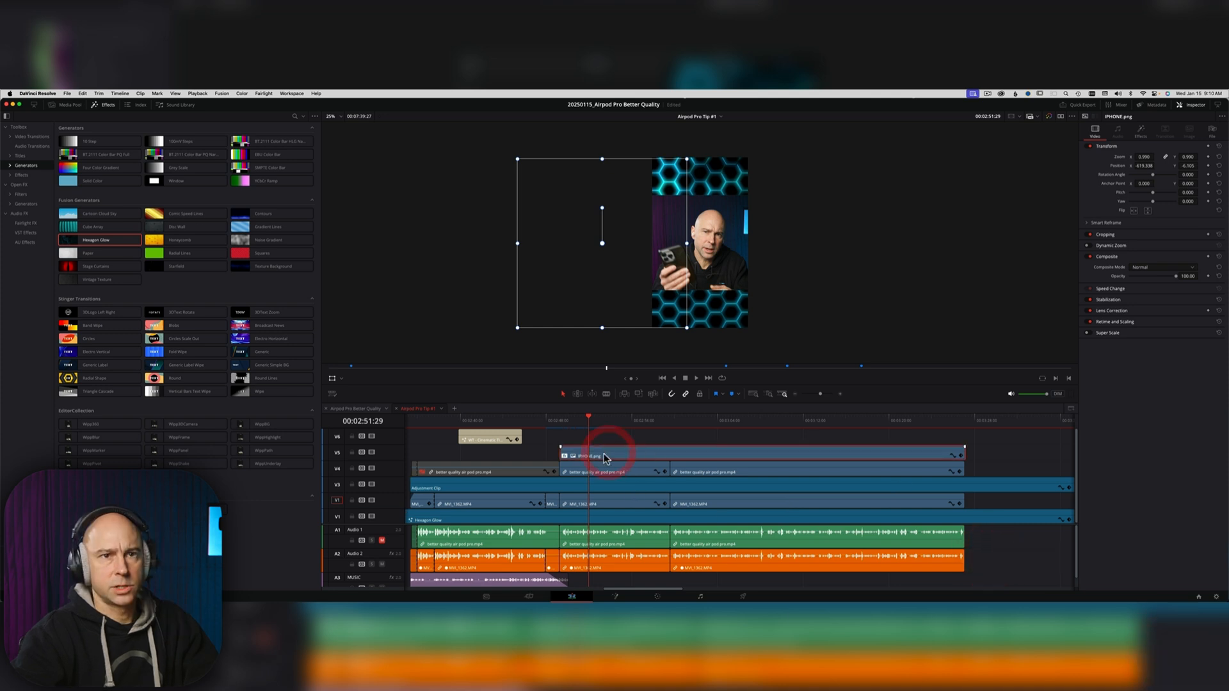
drag(601, 243, 702, 244)
click(1143, 166)
click(683, 468)
super+click(646, 468)
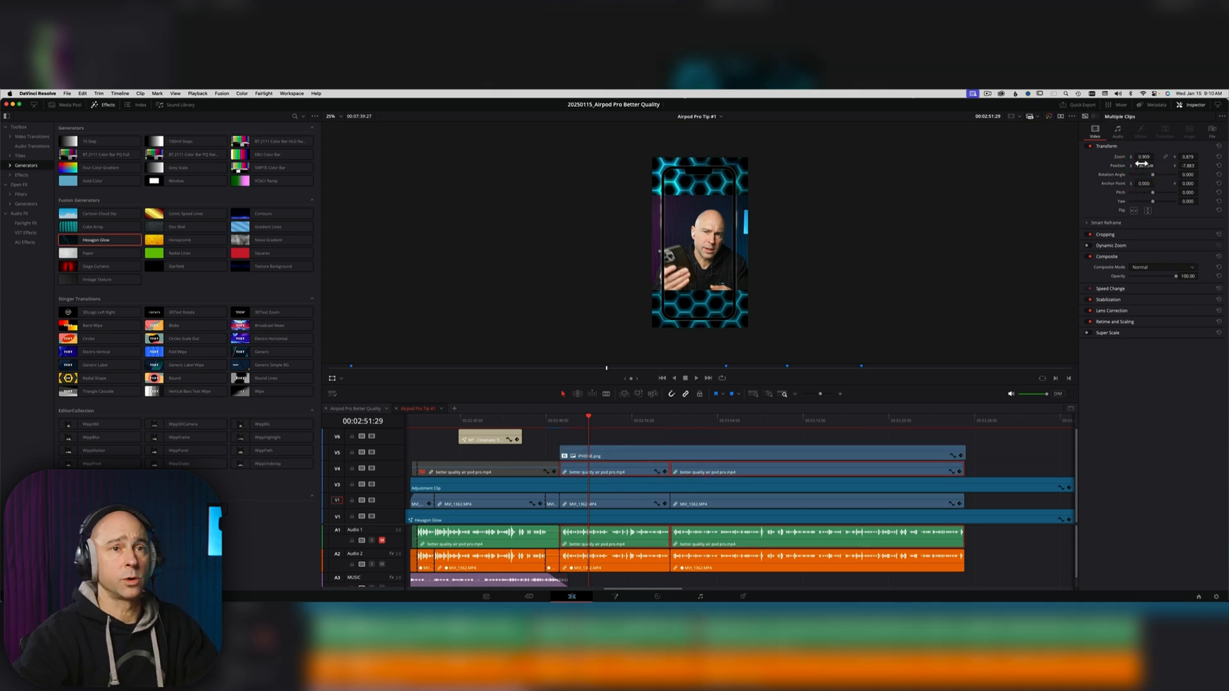
drag(1156, 165, 1156, 166)
Split the METHOD 2 MVI_1362.MP4 clip at 00:02:51:29, disable the part after the cut, and check the phone shot at 00:03:04:29.
click(607, 499)
key(super+b)
click(588, 496)
click(604, 498)
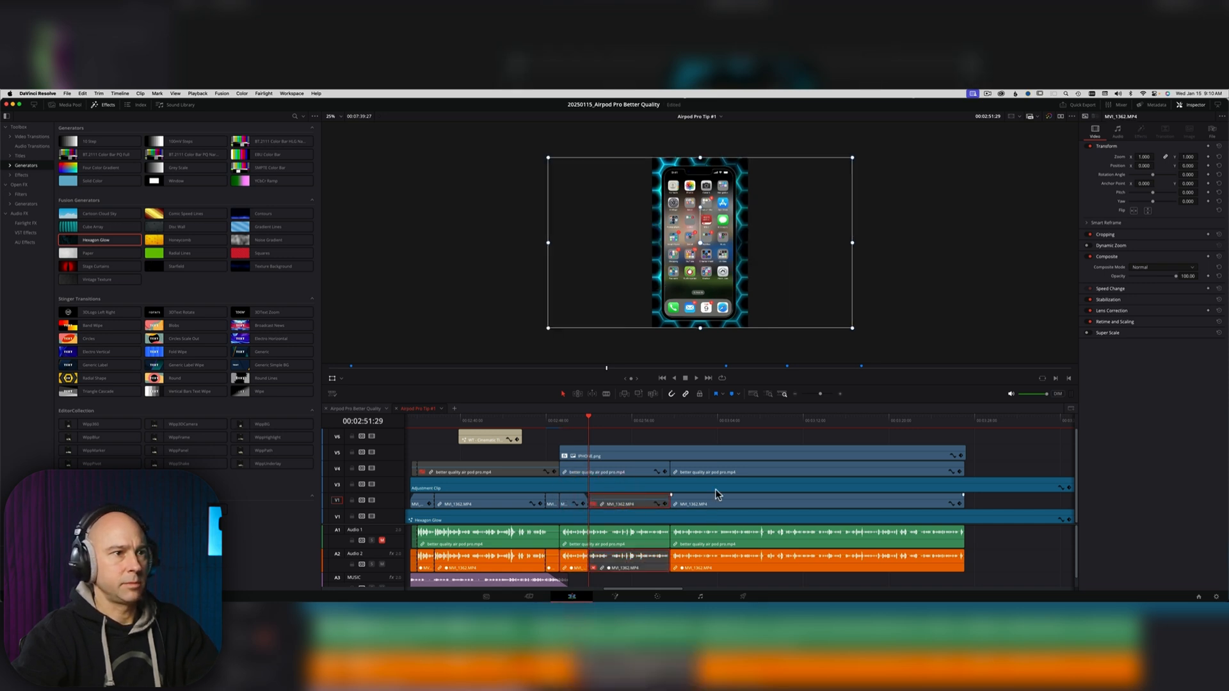
drag(834, 421, 908, 419)
click(728, 434)
click(686, 501)
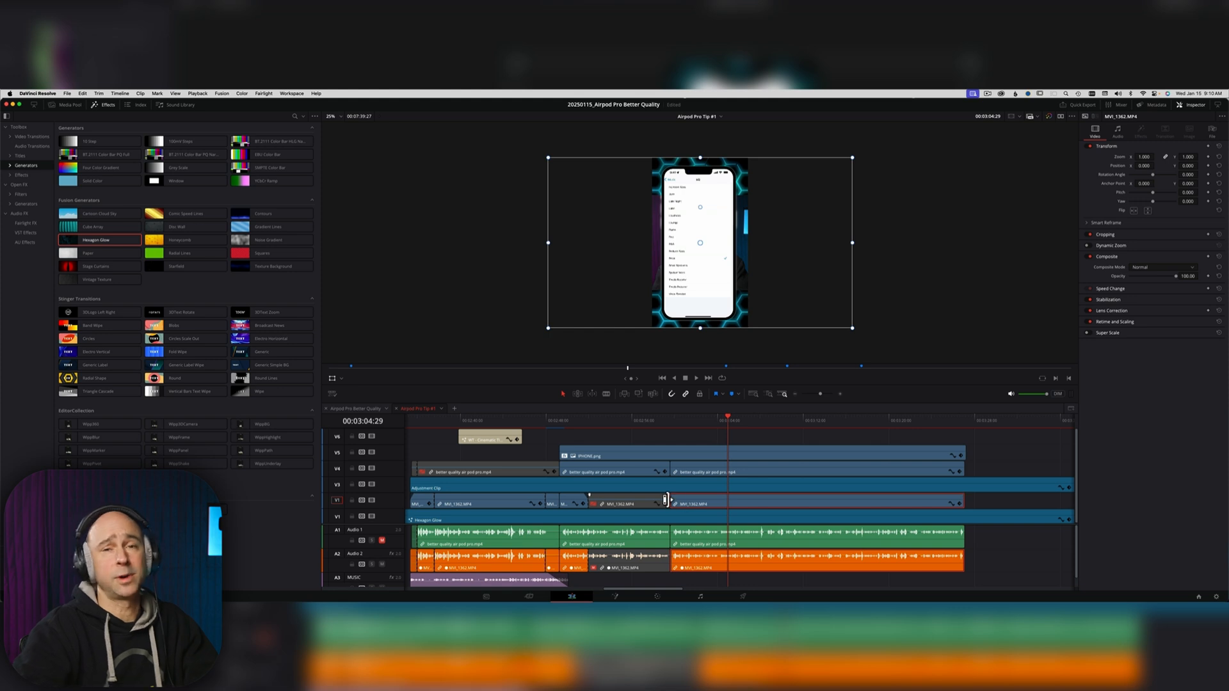
Undo the clip disabling and hide the MVI_1362.MP4 video after the cut by setting its opacity to 0.00.
key(super+z)
click(613, 504)
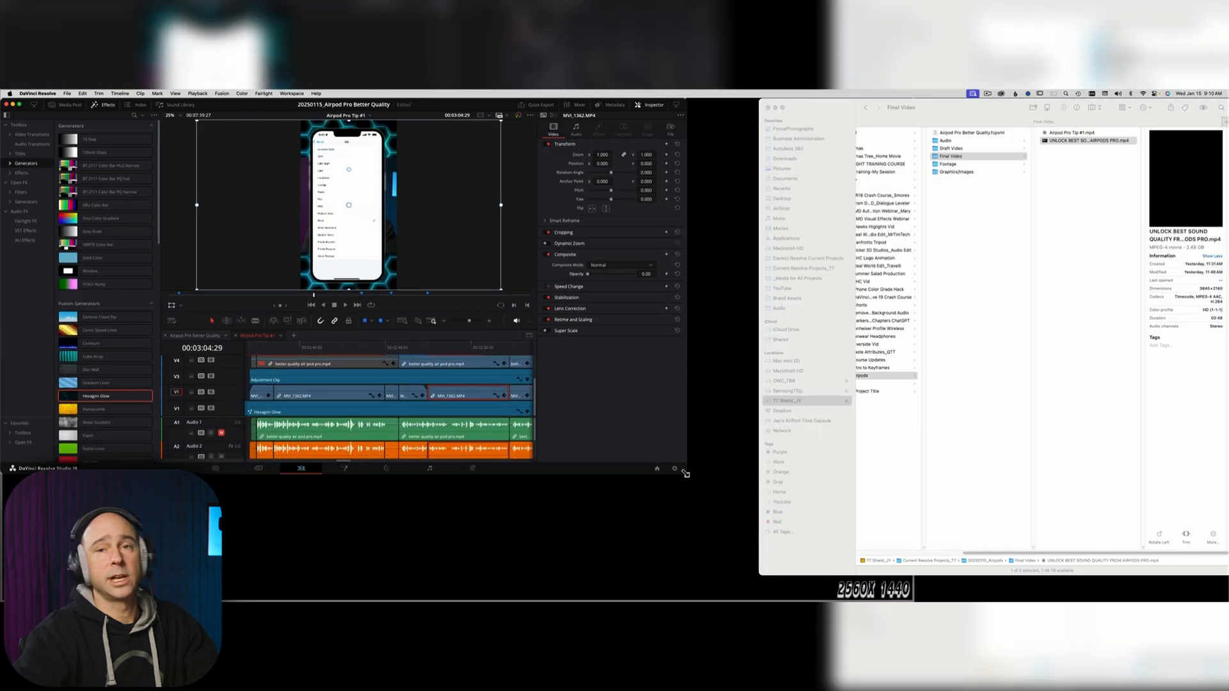
click(680, 467)
drag(617, 667, 643, 667)
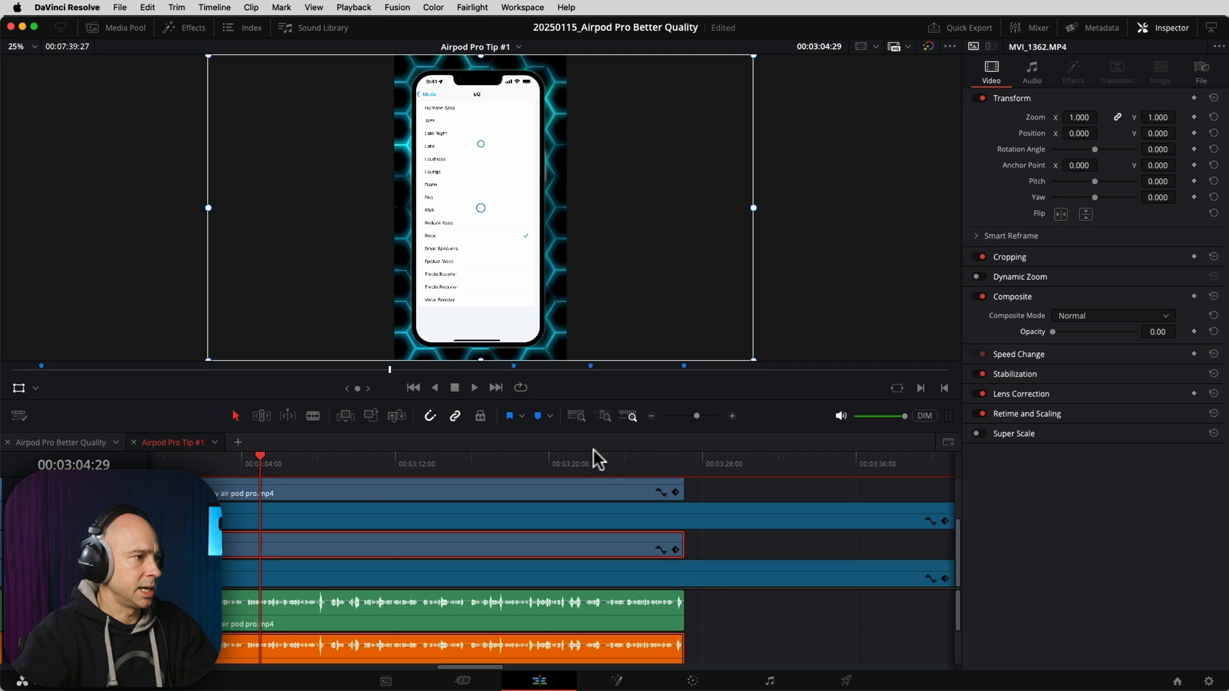
Play the METHOD 2 section to its end to check the phone overlay and background.
drag(718, 617, 962, 589)
click(408, 468)
key(space)
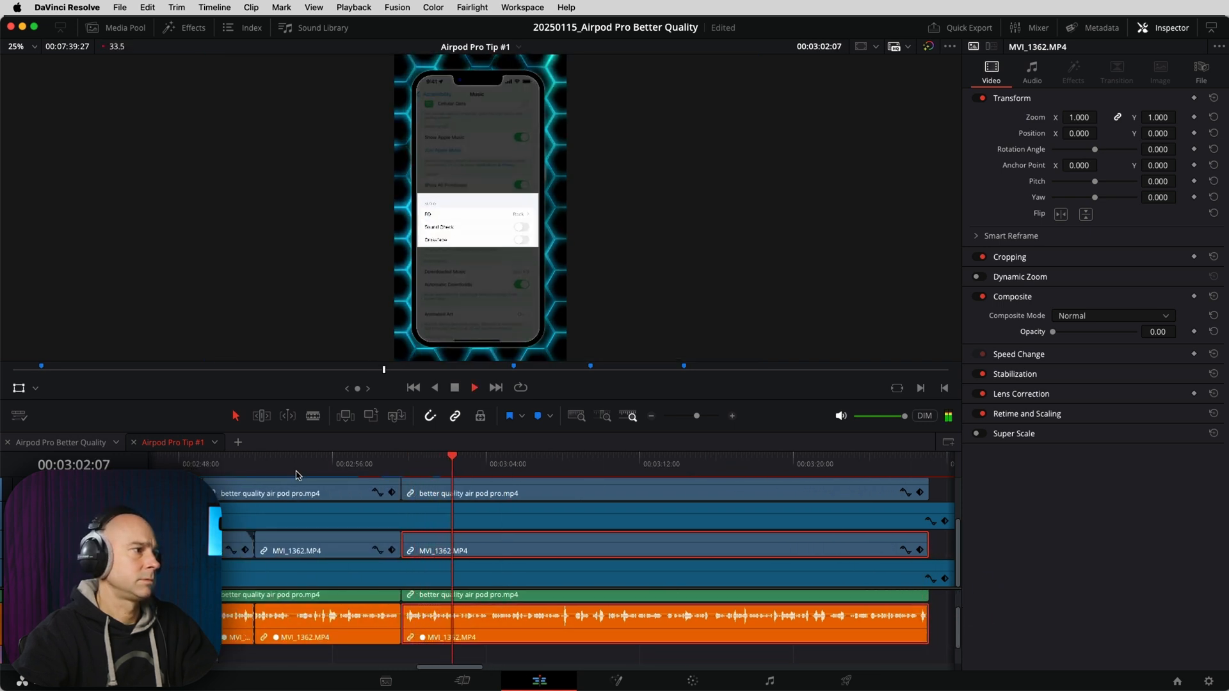
click(247, 458)
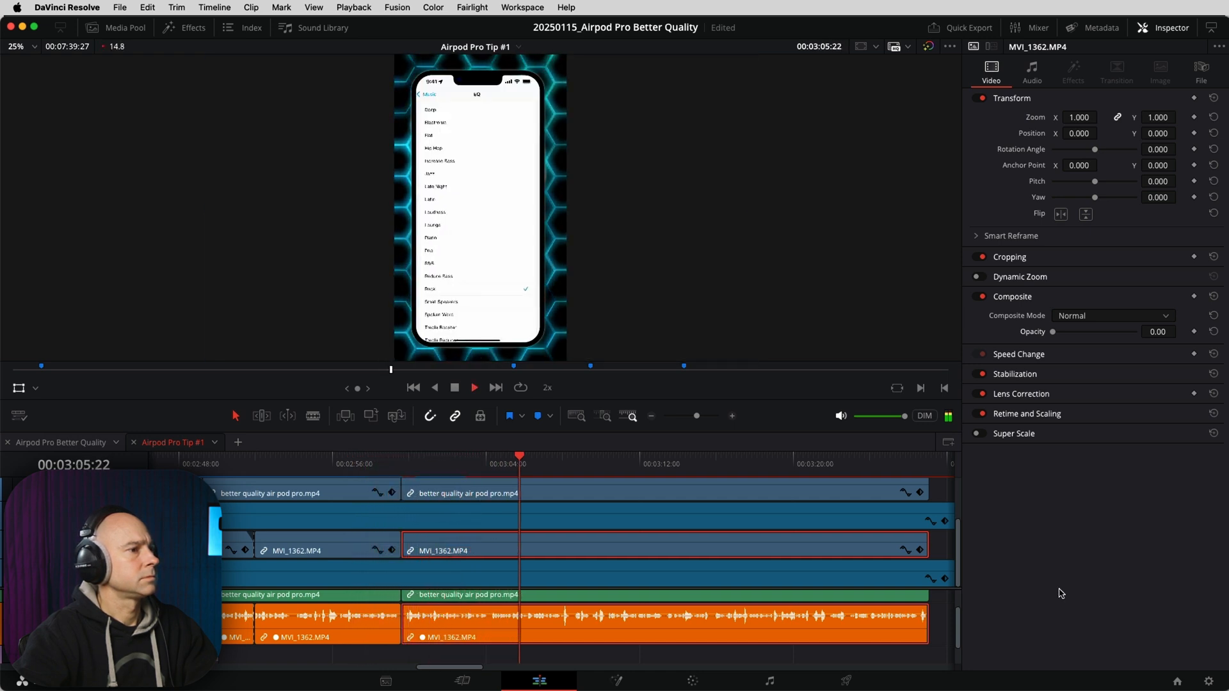
scroll(905, 625, right, 3)
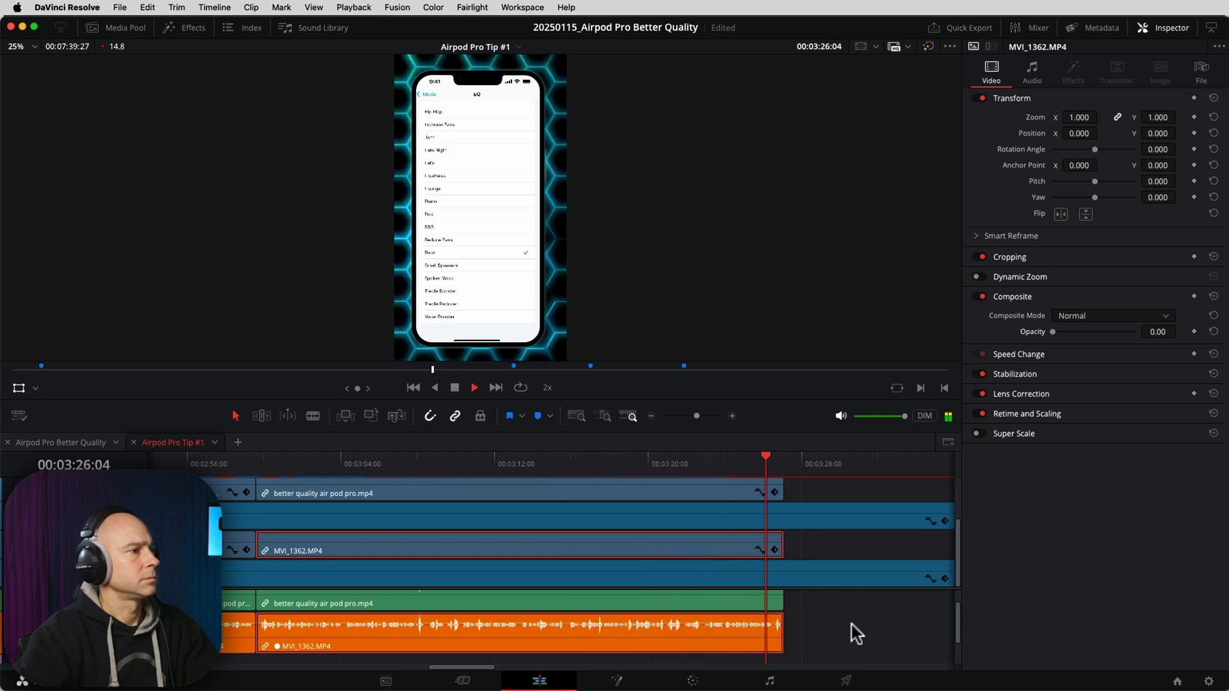
key(space)
Copy the first short's ending clips from 00:01:12:01, including the Certified Trainer graphic, STICKMAN 2.mov and the neon Subscribe text.
click(652, 416)
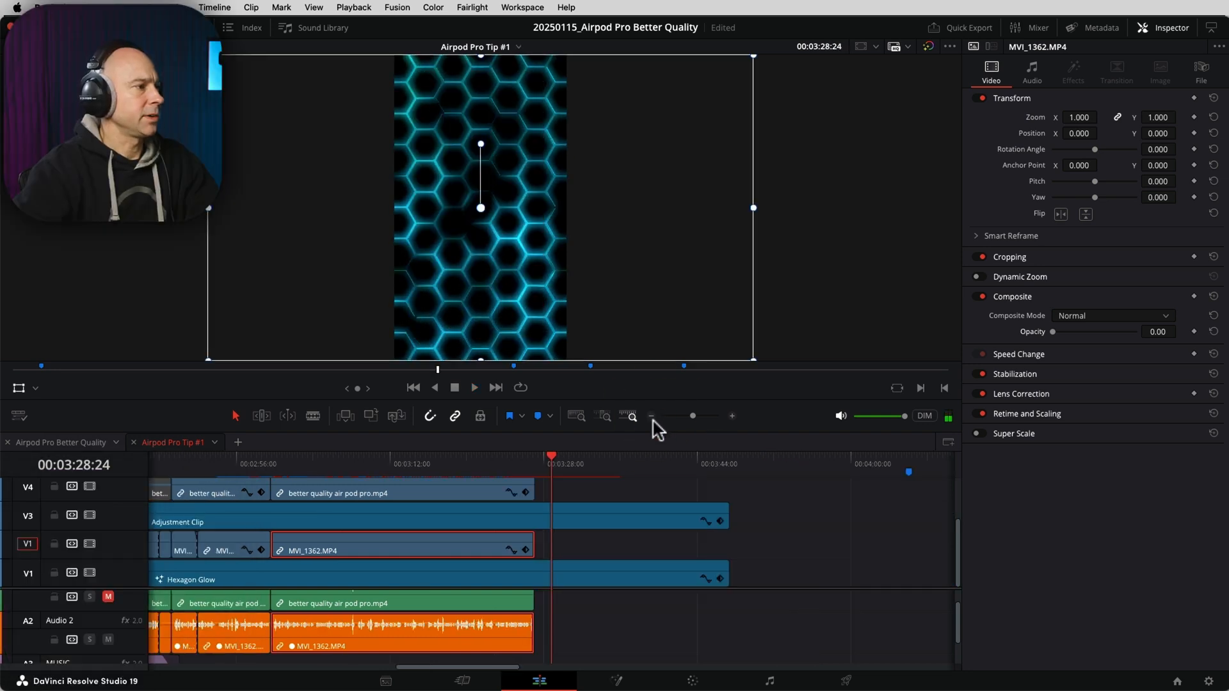
click(651, 416)
mouse_move(484, 507)
mouse_down()
mouse_move(924, 516)
mouse_move(584, 516)
mouse_up()
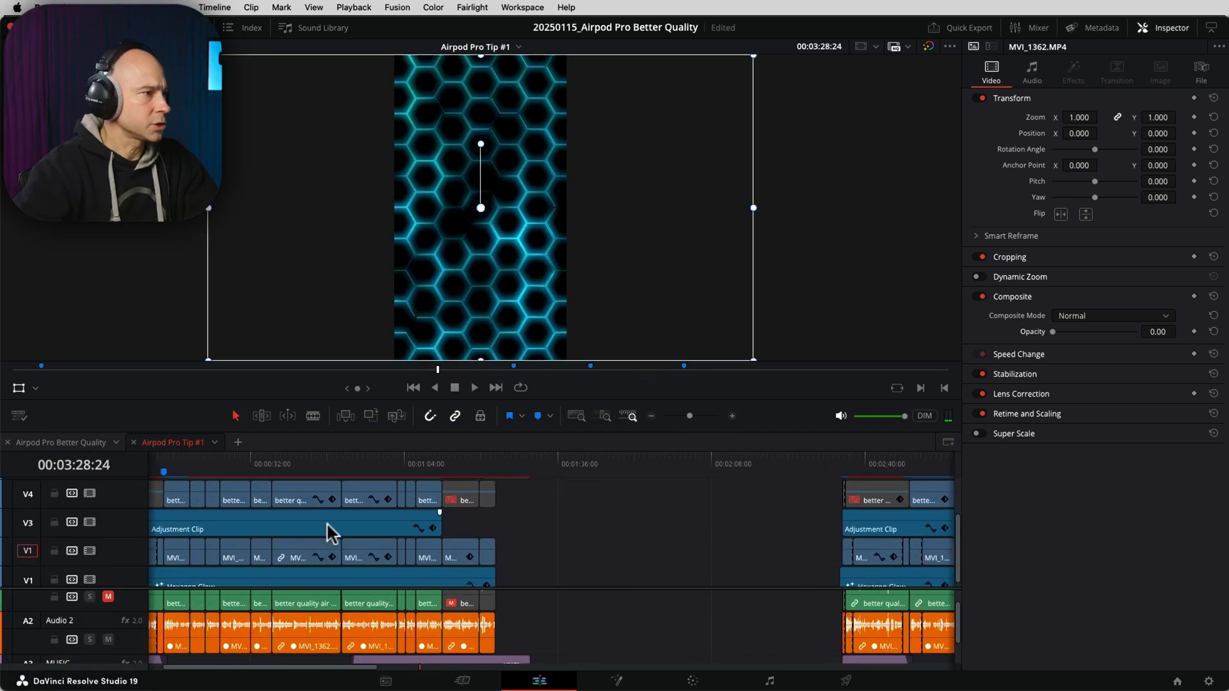
drag(326, 522, 816, 524)
click(821, 533)
drag(471, 466, 494, 467)
scroll(592, 637, down, 2)
drag(604, 656, 497, 474)
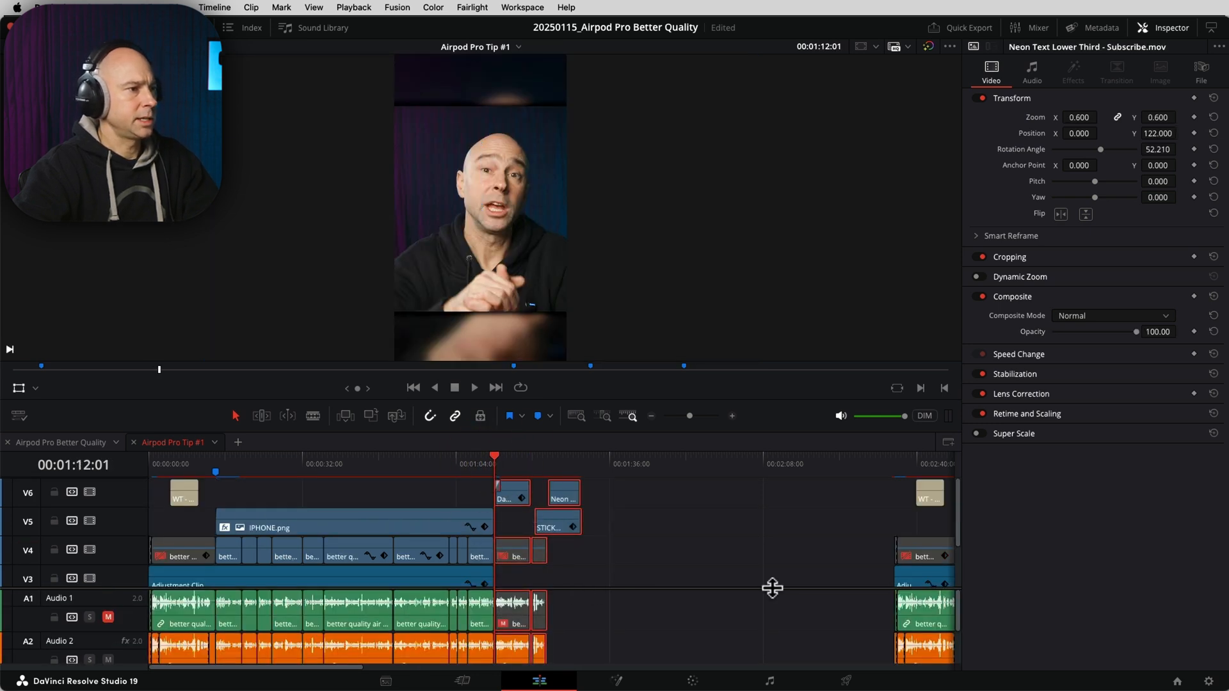
Paste the copied ending at 00:03:47:11 and move its clips against the end of the METHOD 2 phone section.
drag(773, 551, 460, 510)
drag(807, 522, 582, 527)
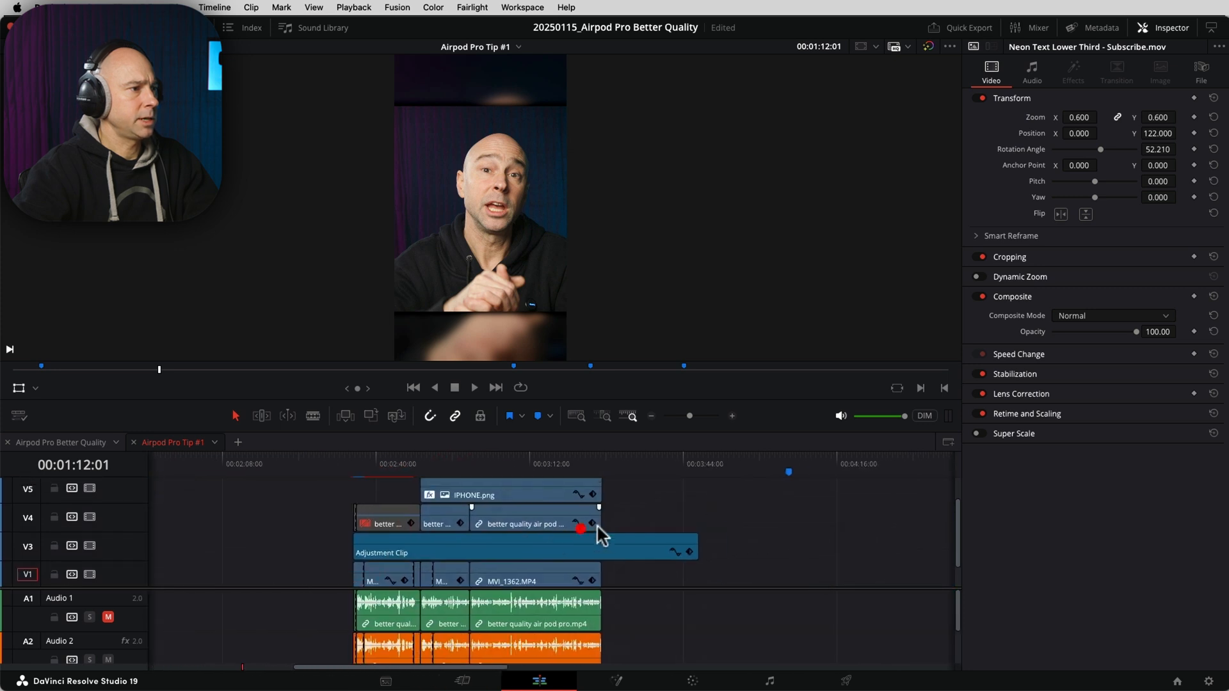
click(702, 464)
right_click(703, 521)
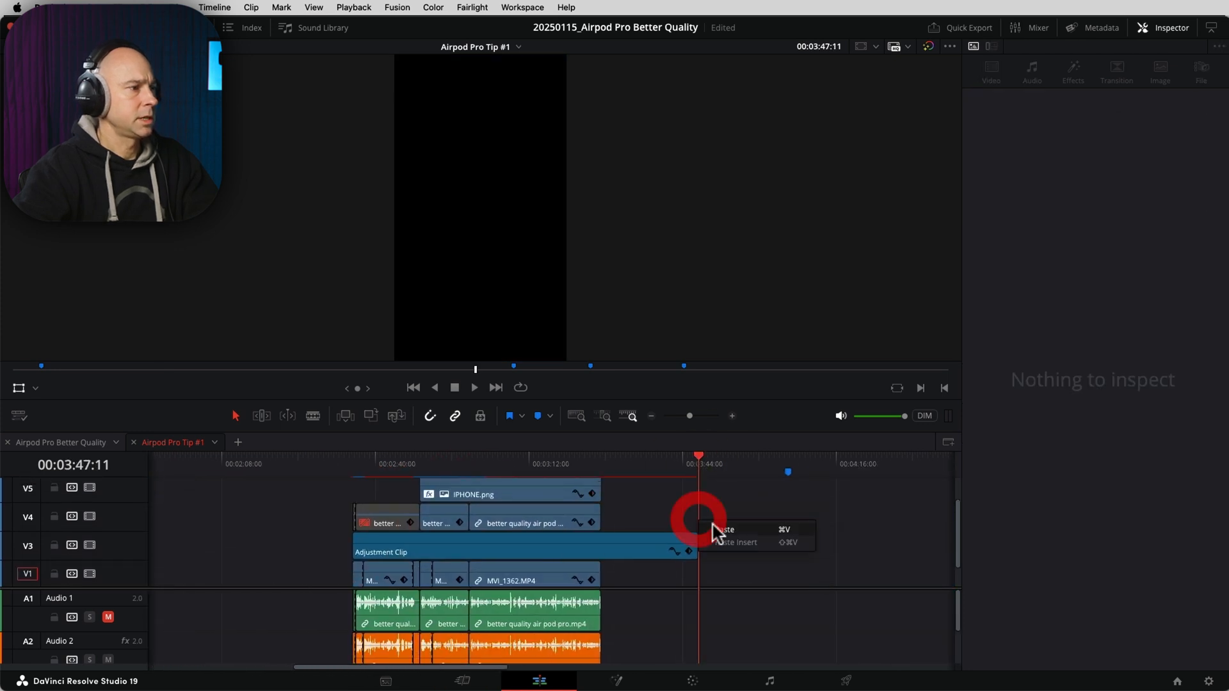
click(718, 530)
drag(504, 553, 397, 488)
drag(364, 520, 356, 518)
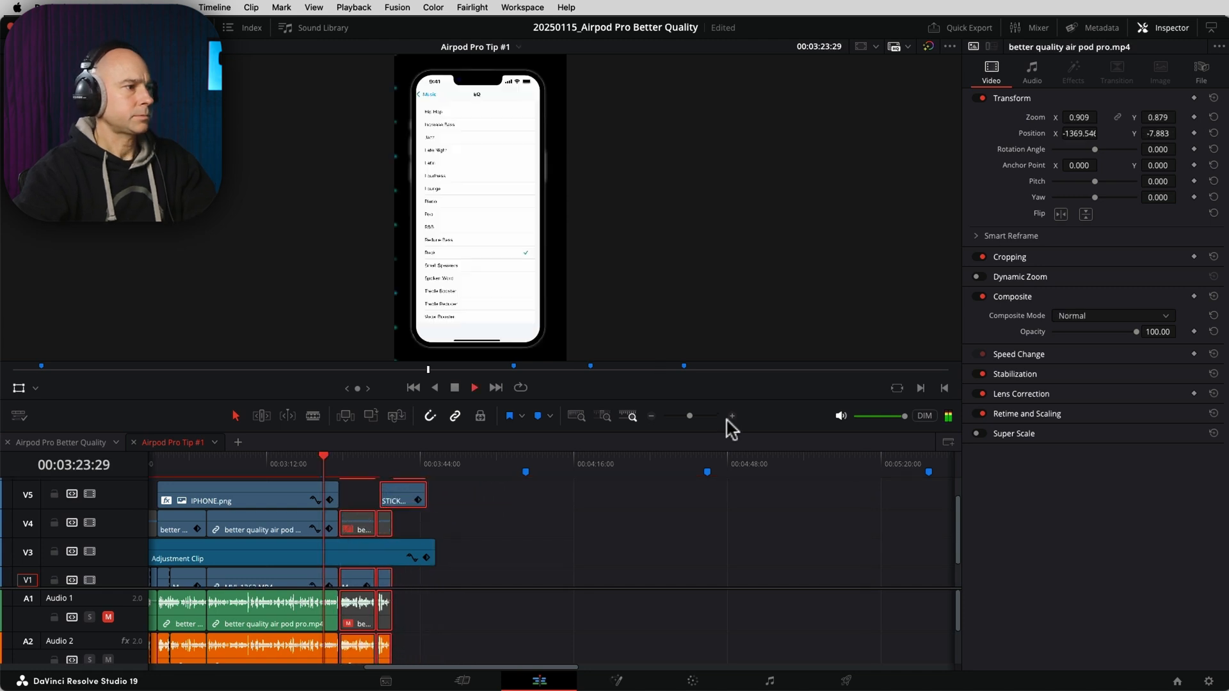
Play into the pasted ending and try to lower its MVI_1362.MP4 shot by setting the Y position to -250.
click(732, 416)
click(732, 416)
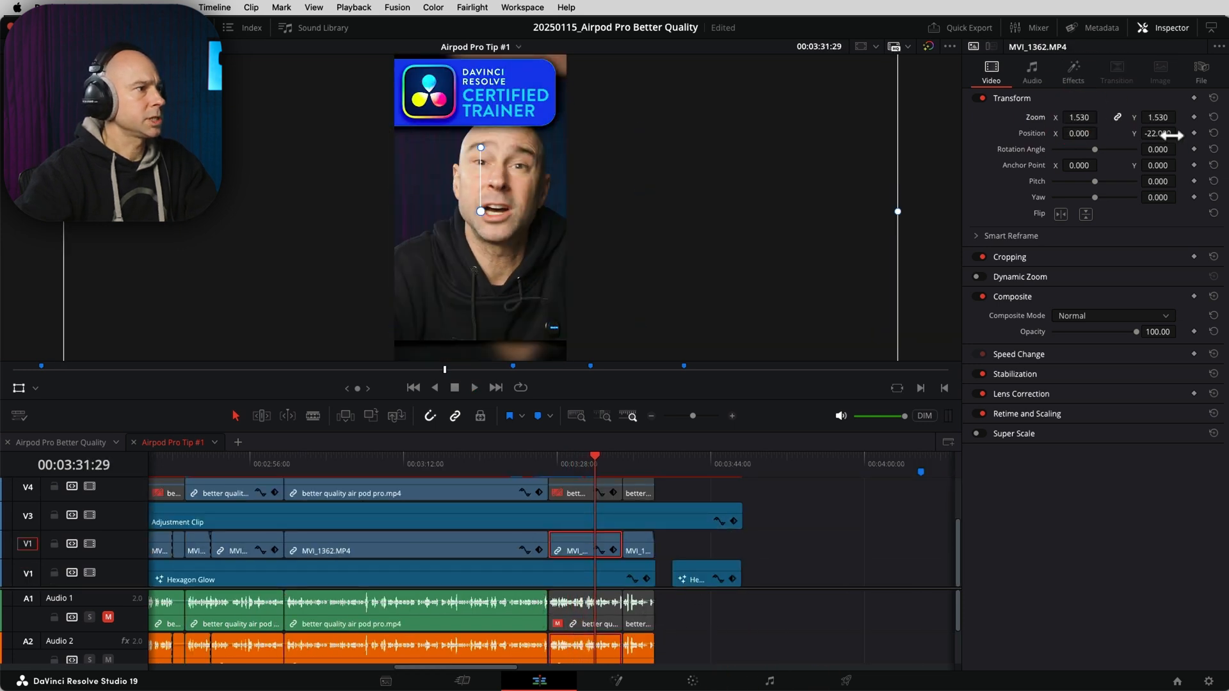
drag(1158, 133, 1038, 133)
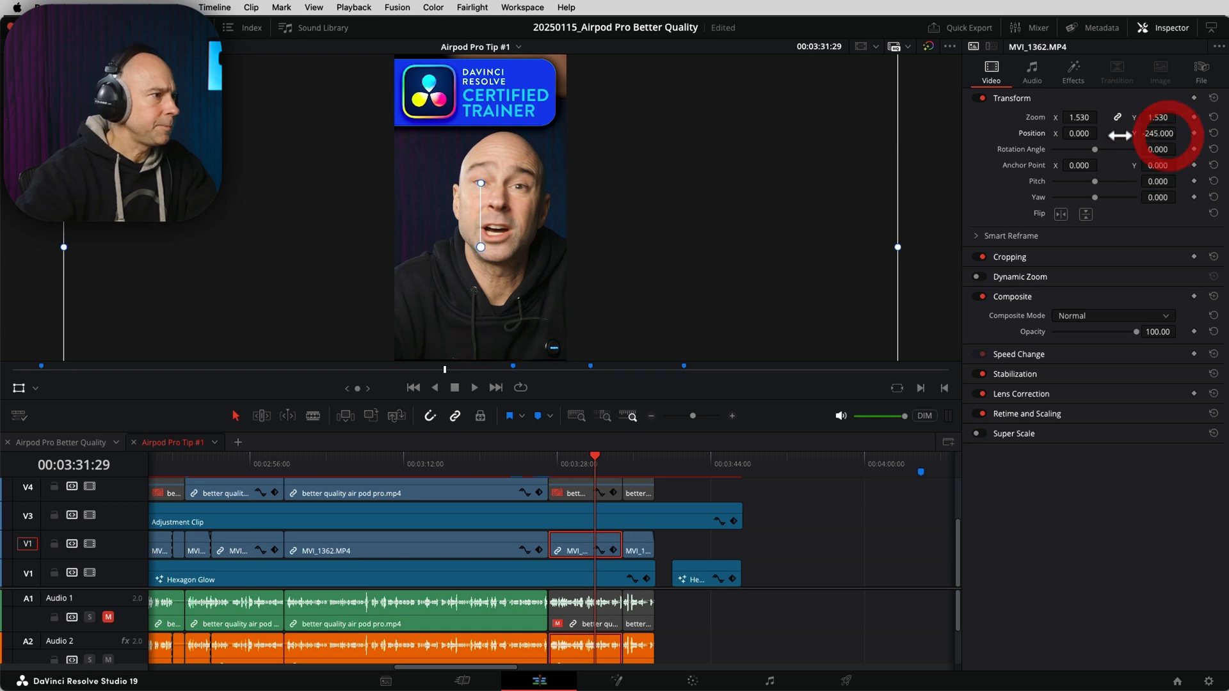
drag(1120, 136, 1152, 135)
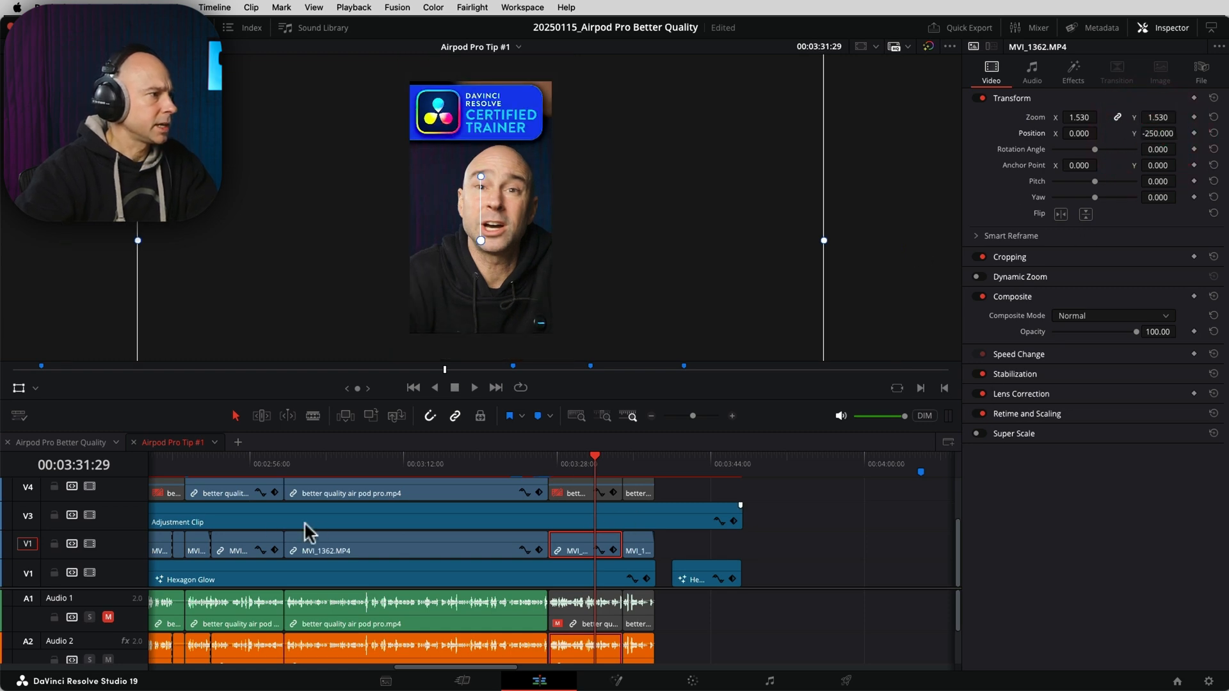
Compare the shot's framing with the first short's ending around 00:01:14:20 and undo the pasted METHOD 2 ending.
mouse_move(513, 458)
mouse_down()
mouse_move(476, 455)
mouse_move(498, 459)
mouse_up()
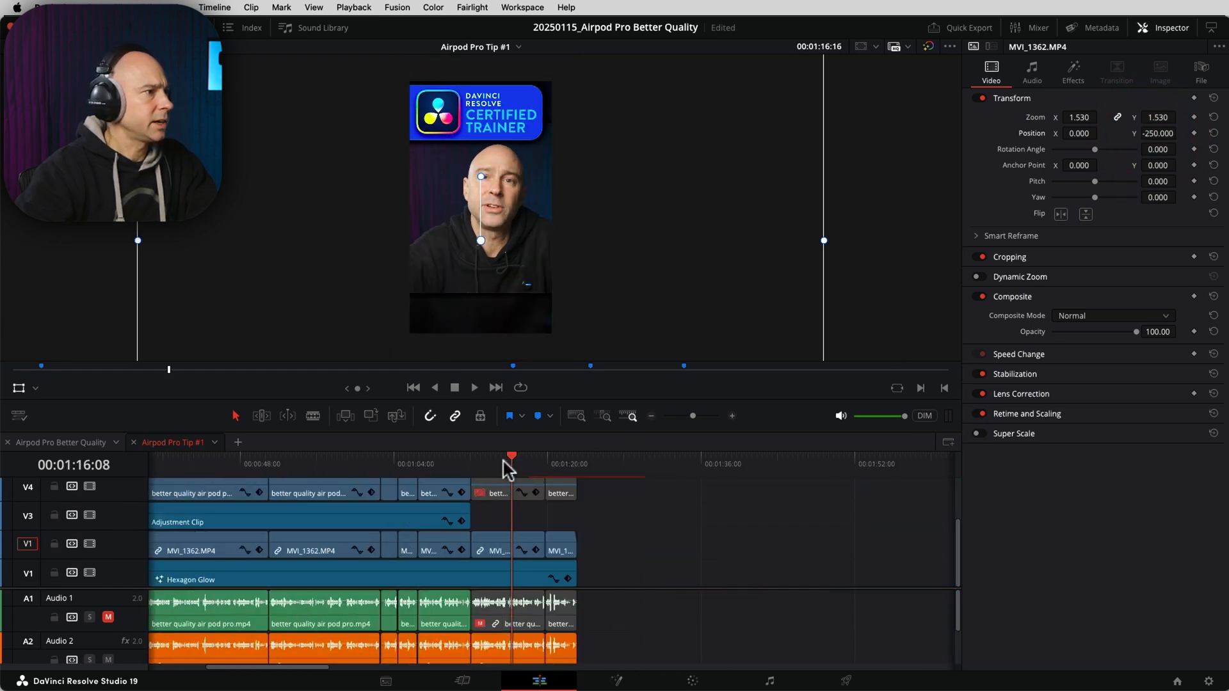
scroll(364, 532, right, 5)
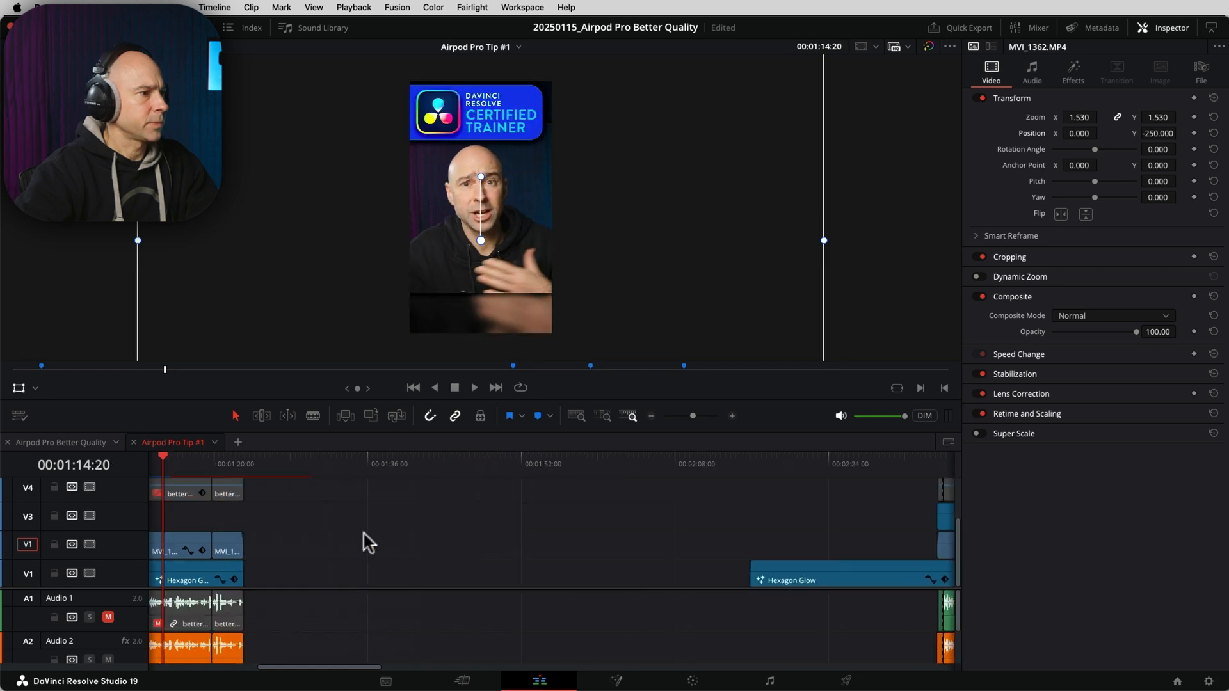
drag(514, 535, 376, 531)
drag(658, 539, 283, 539)
mouse_move(811, 608)
mouse_down()
mouse_move(518, 591)
mouse_move(992, 583)
mouse_up()
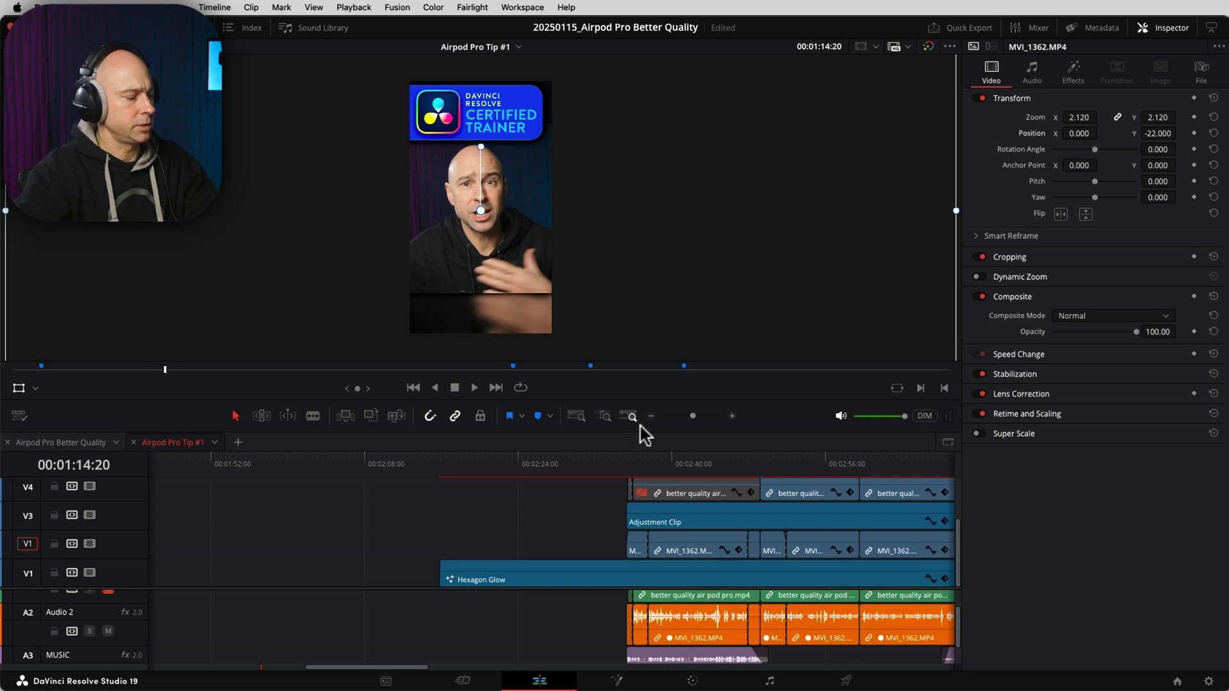
Copy the first short's ending clips together with their Ty Simon - Whos That.mp3 music and paste them at 00:03:47:11.
click(652, 417)
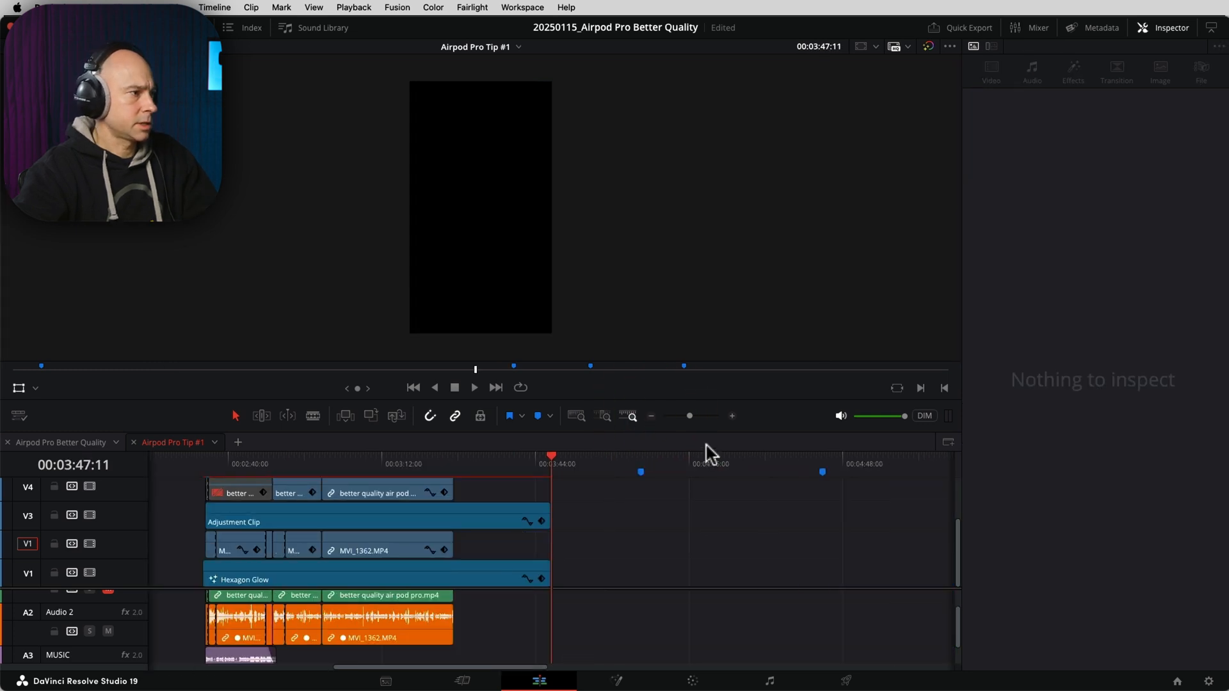
click(653, 416)
drag(266, 640, 265, 542)
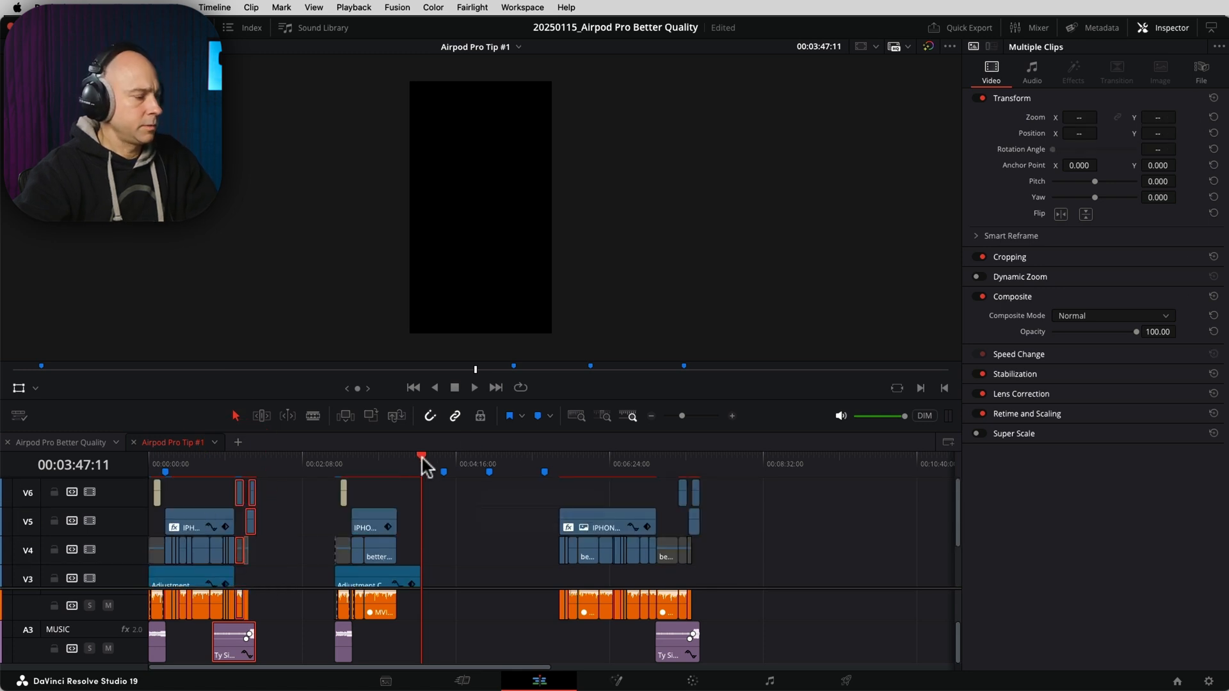
key(super+v)
key(super+equal)
key(super+equal)
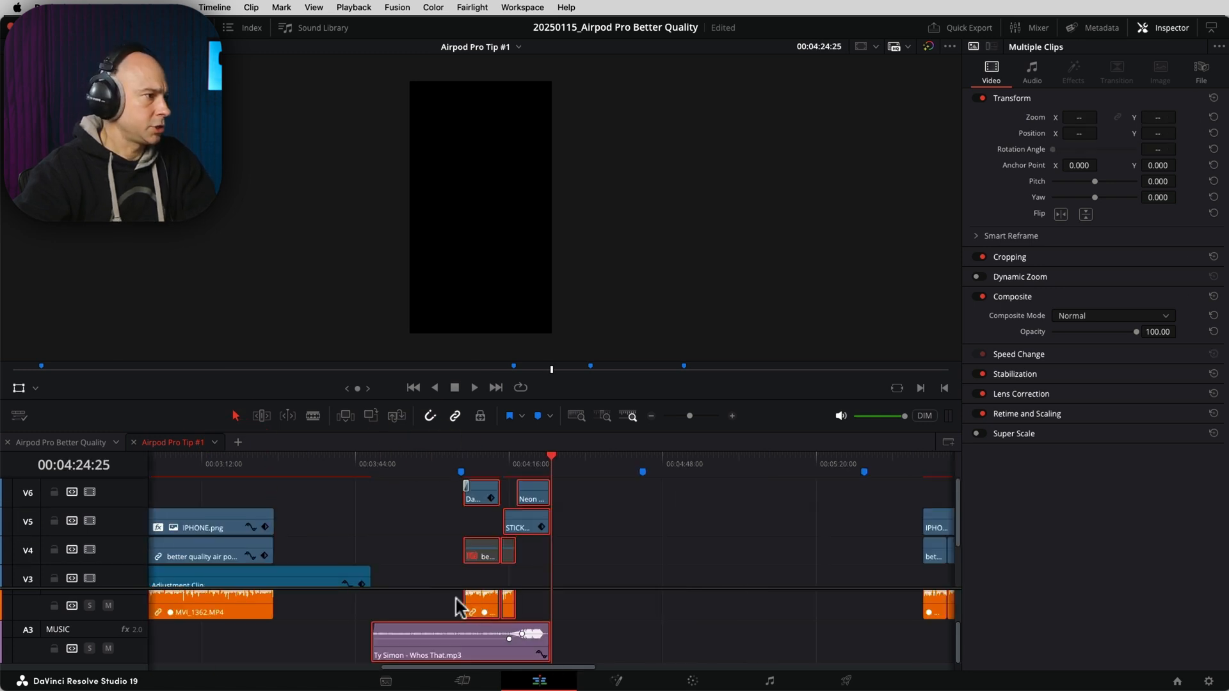
Move the pasted ending and its music earlier so the ending clips meet the end of the METHOD 2 phone section.
drag(460, 607, 284, 605)
click(446, 622)
click(260, 469)
key(super+equal)
key(super+equal)
Play the METHOD 2 phone section while trimming the ending music's start to about 00:03:15 and lengthening its fade-in.
click(187, 462)
key(space)
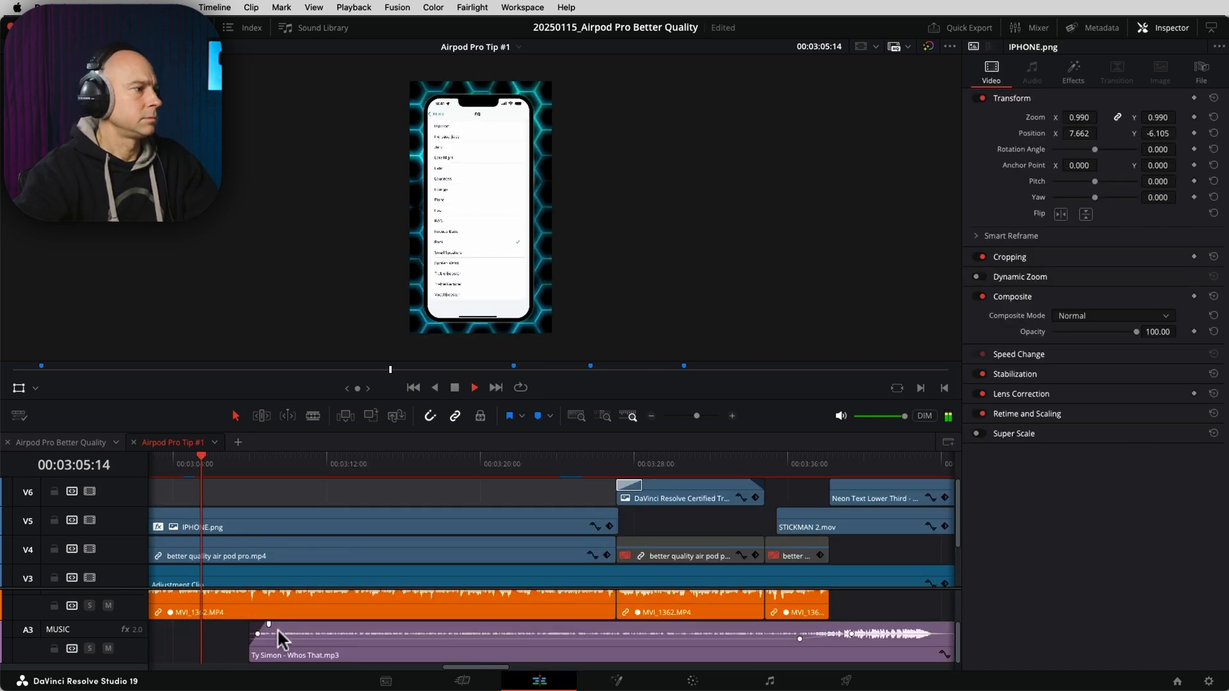
drag(252, 640, 524, 623)
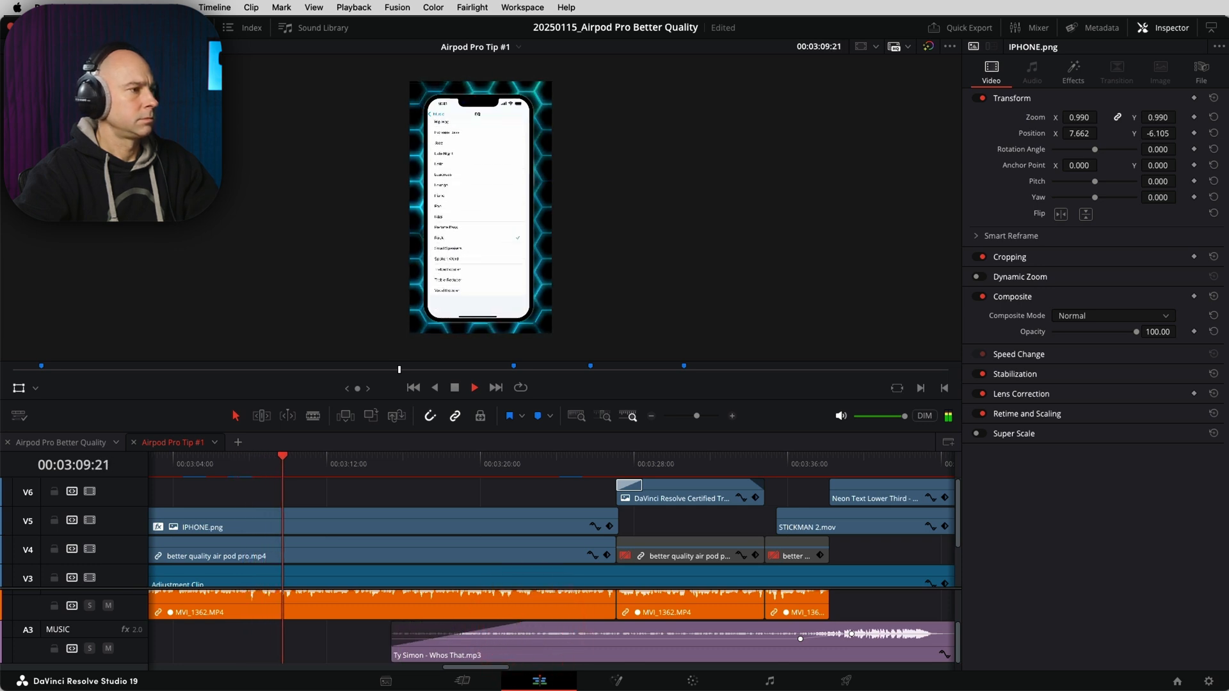
key(l)
Trim the end of the METHOD 2 Adjustment Clip back to the end of IPHONE.png and play through the ending.
drag(861, 598, 690, 598)
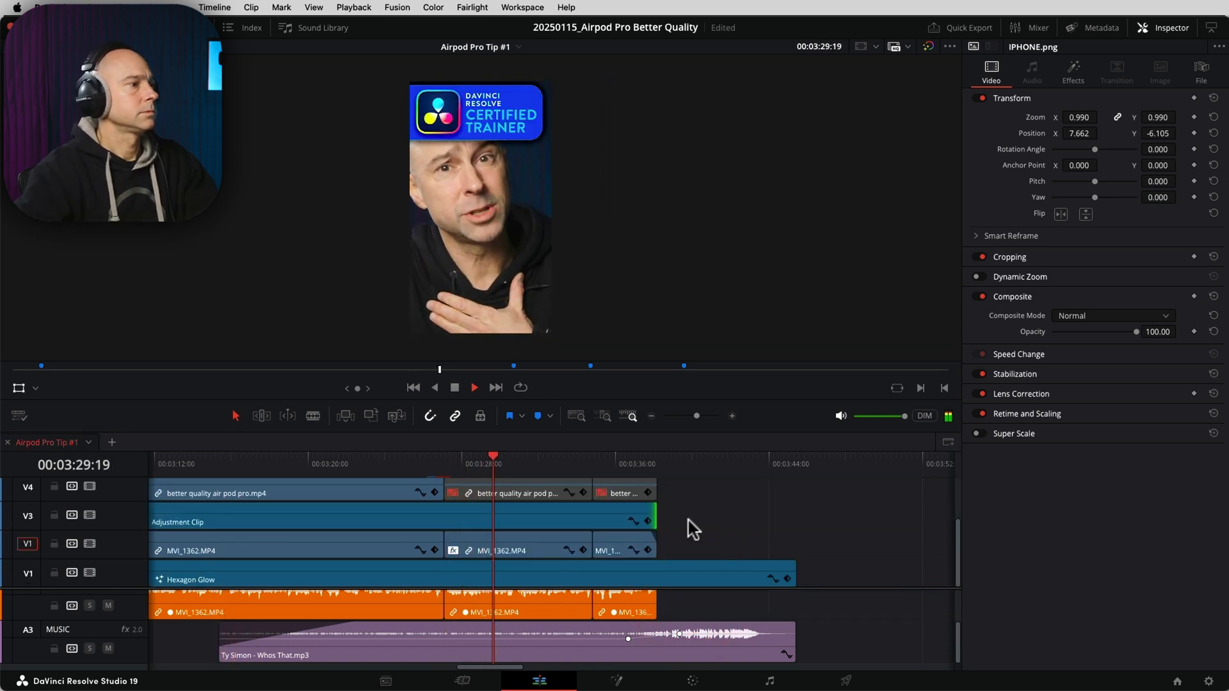
drag(654, 520, 439, 507)
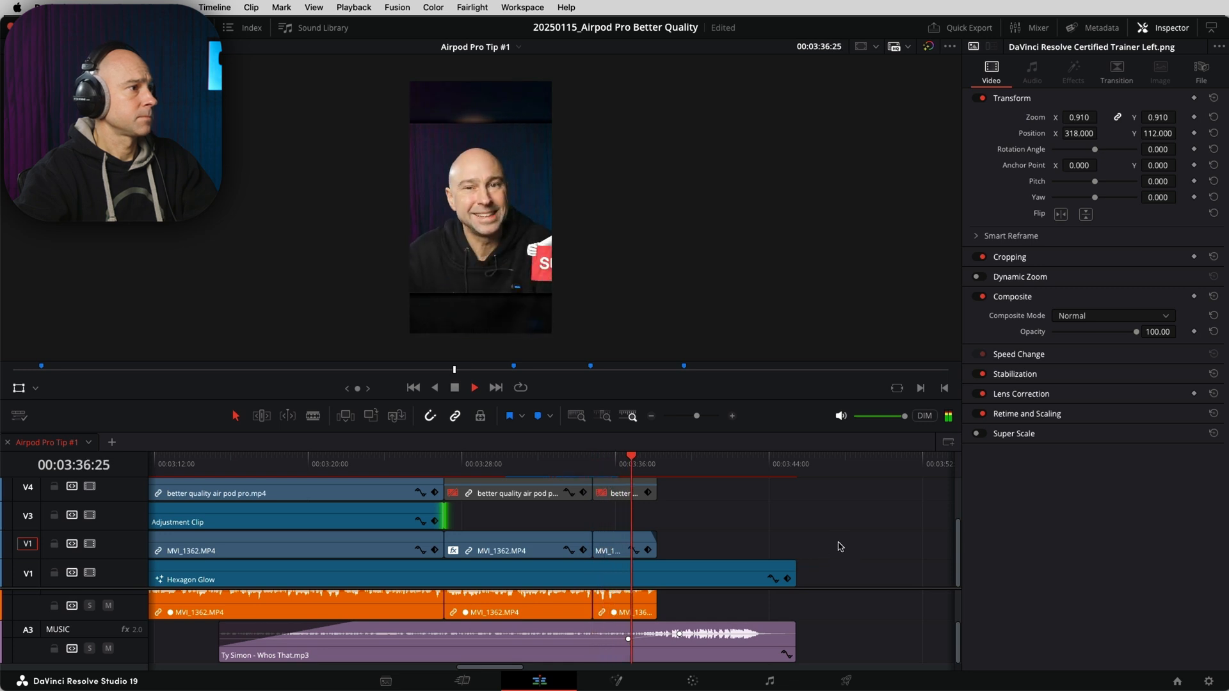
key(space)
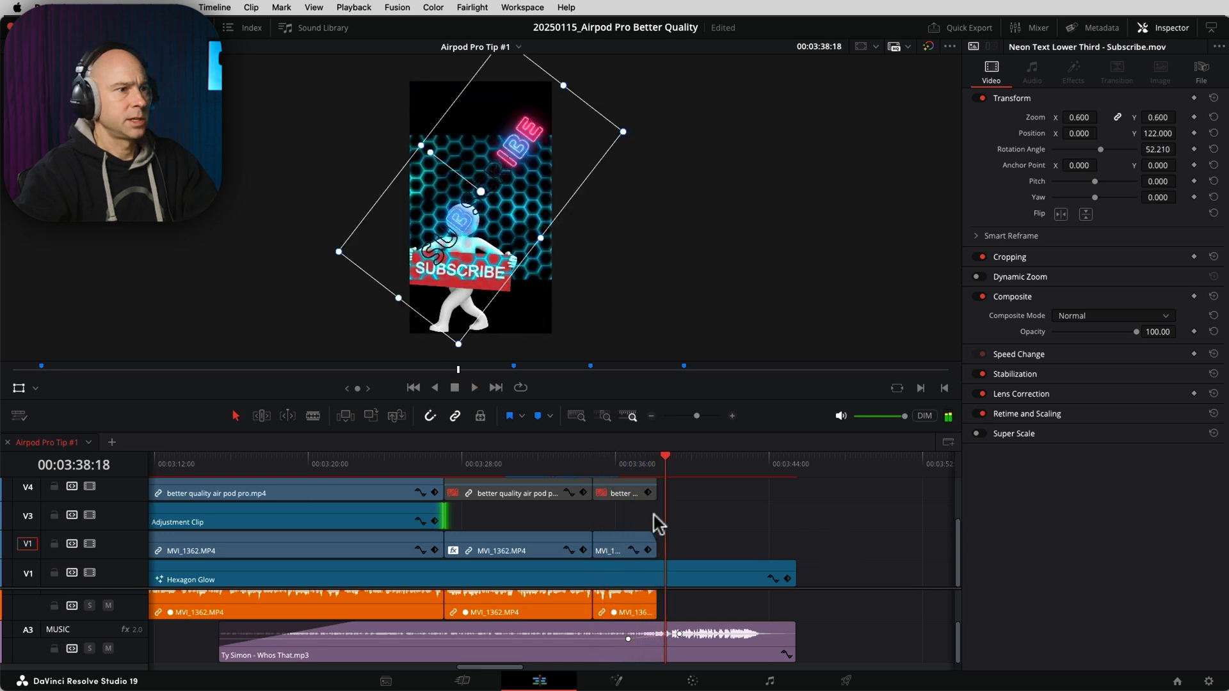
Check the Composite Mode options of the STICKMAN 2.mov overlay and inspect the neon Subscribe clip during playback.
scroll(659, 521, up, 2)
click(666, 522)
click(1091, 316)
click(1081, 318)
click(727, 496)
key(space)
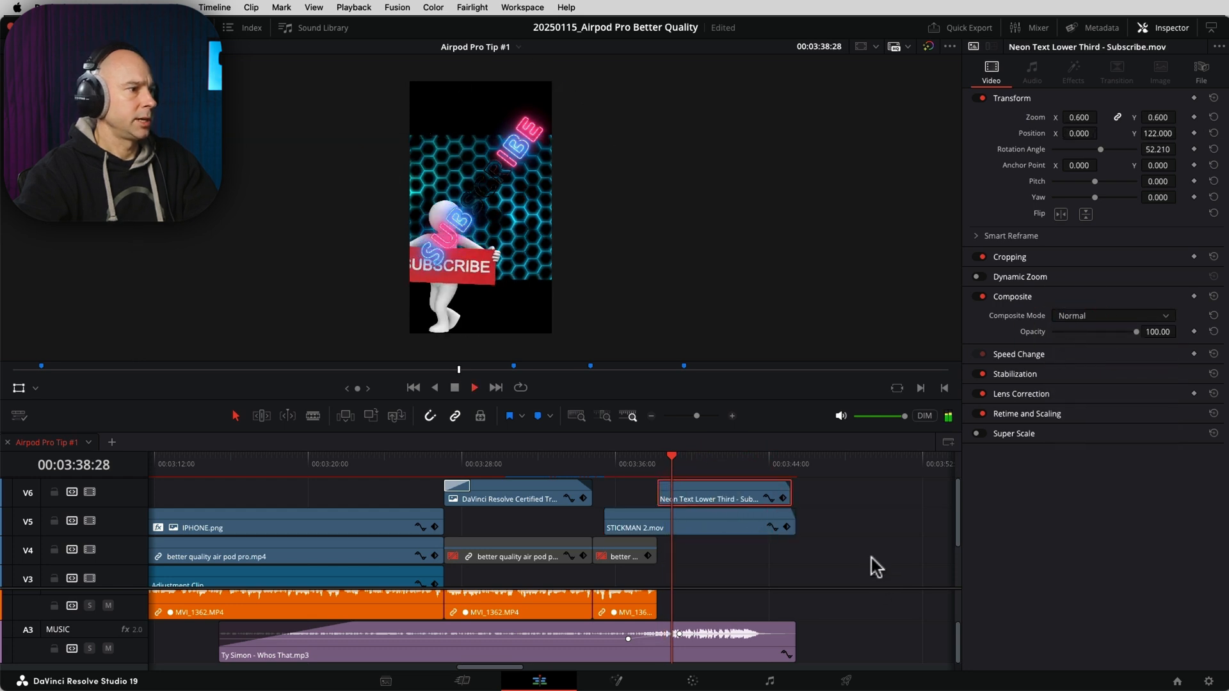
Trim the end of the METHOD 2 Hexagon Glow background back to the phone section's end and play the Subscribe ending.
key(space)
scroll(722, 569, down, 3)
drag(794, 570, 450, 573)
key(slash)
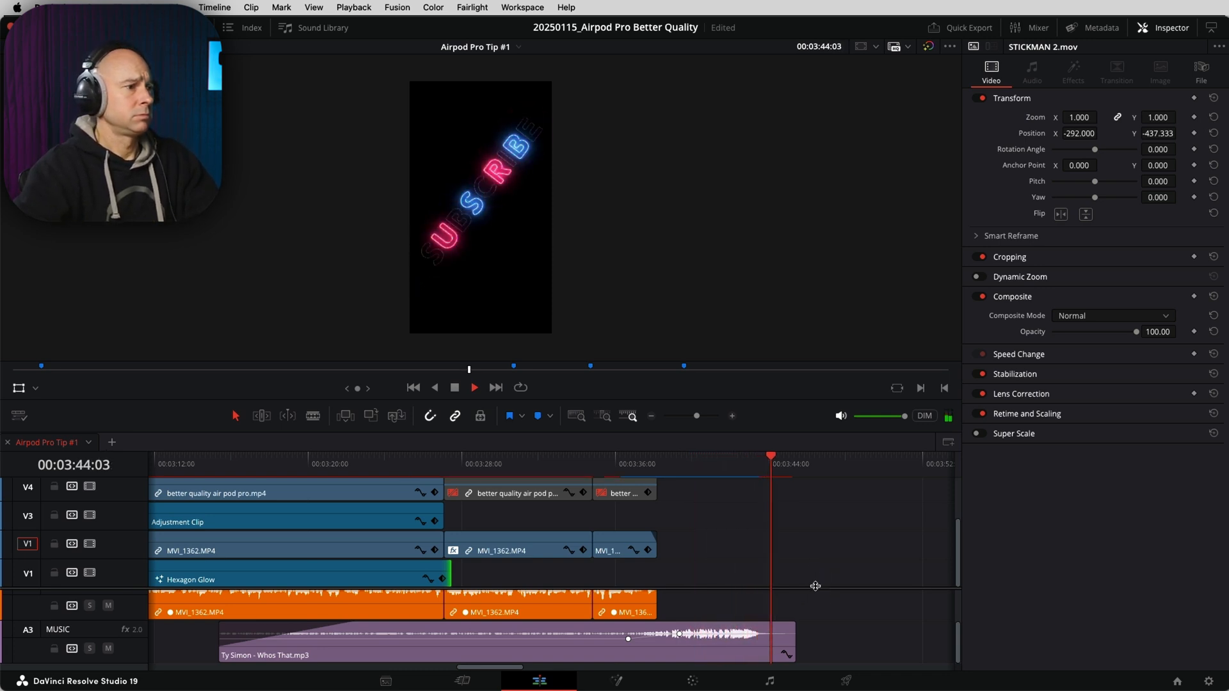
click(801, 601)
key(space)
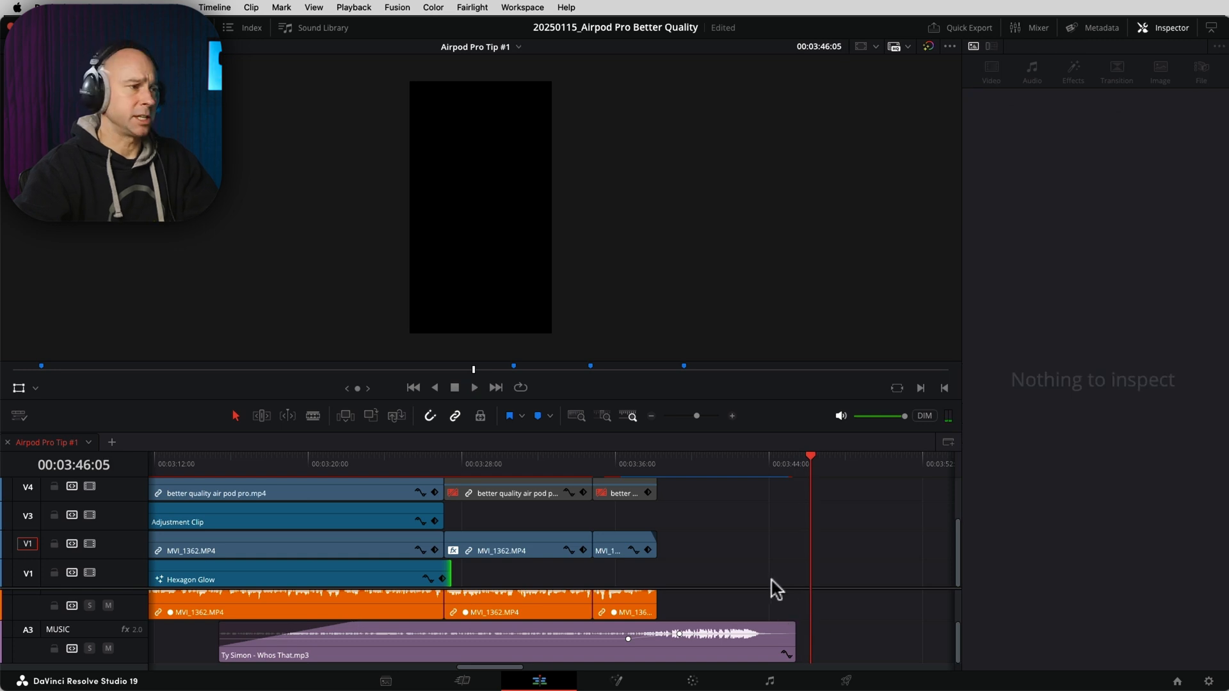
Locate the clips of the following short further along the timeline.
click(648, 415)
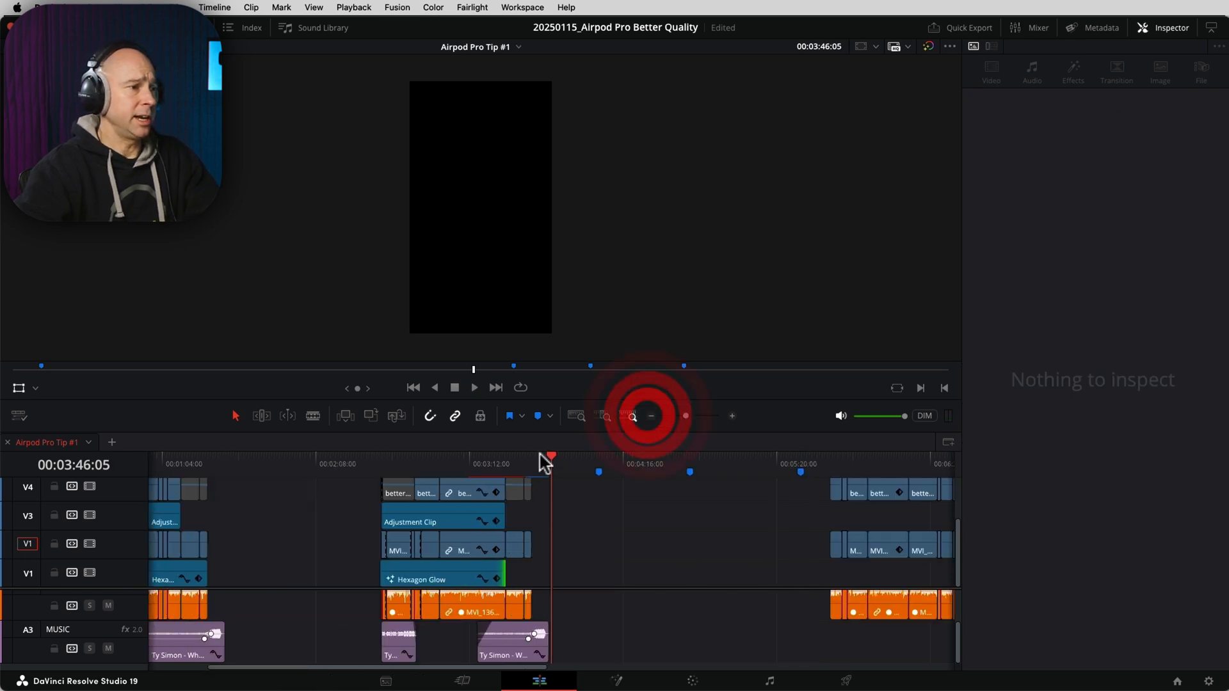
scroll(510, 539, up, 2)
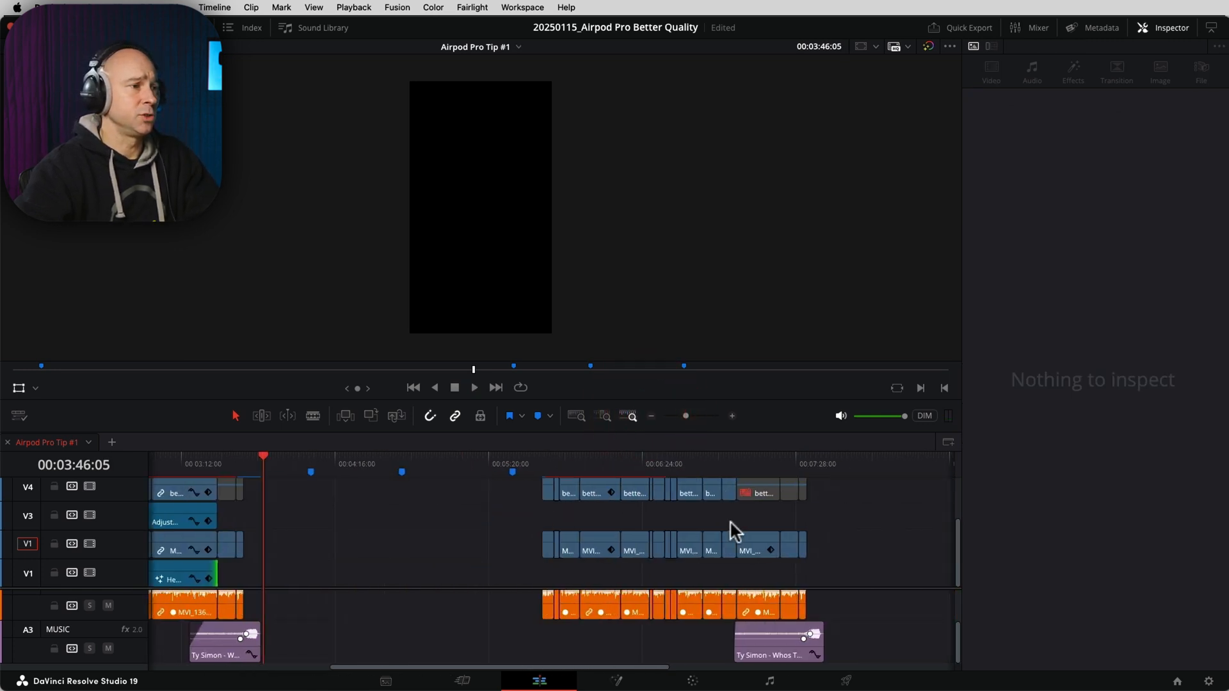